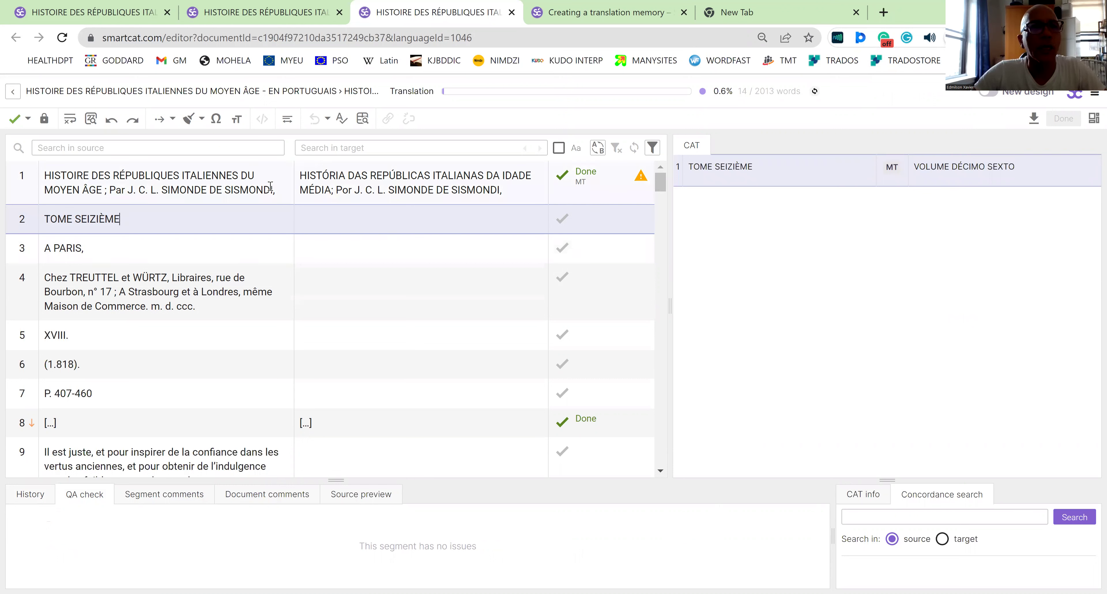
Step: Insert the machine translation suggestion VOLUME DÉCIMO SEXTO into segment 2 and confirm the segment
left_click(353, 174)
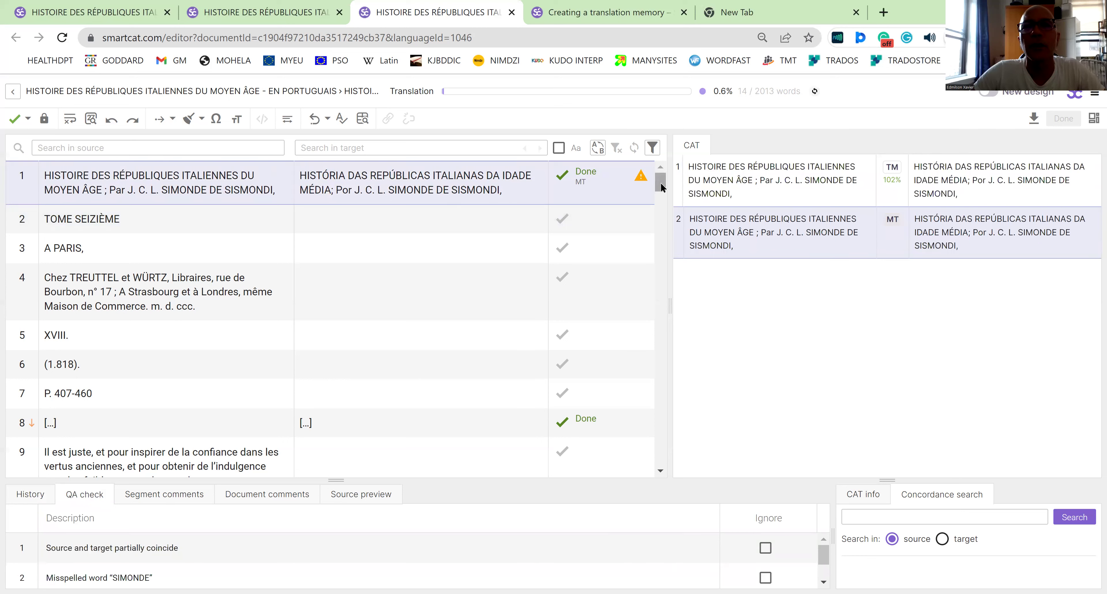
mouse_move(643, 184)
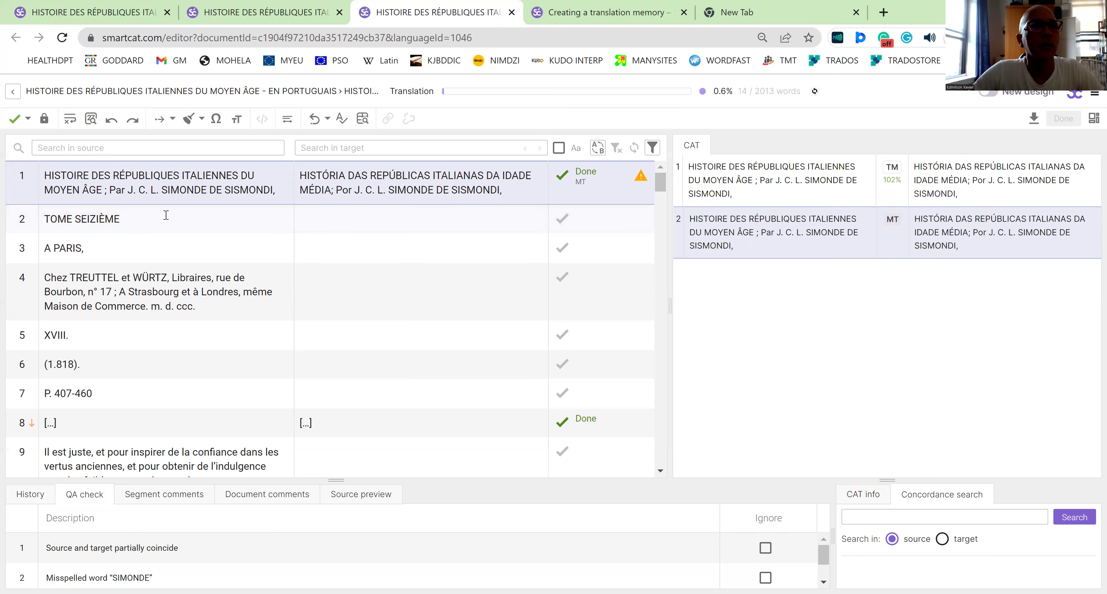
left_click(162, 214)
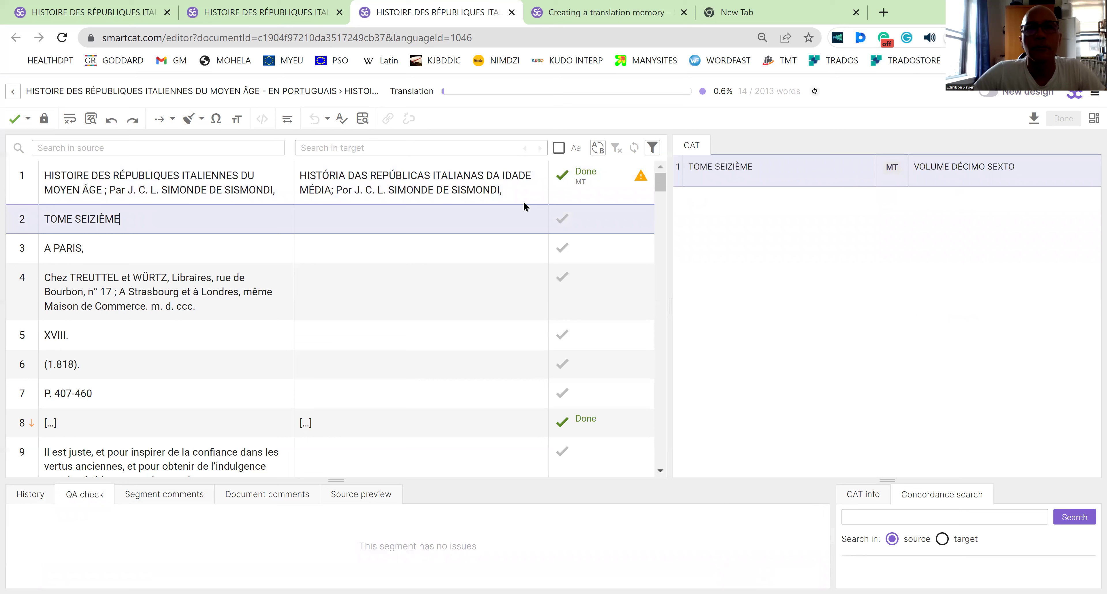
left_click(975, 168)
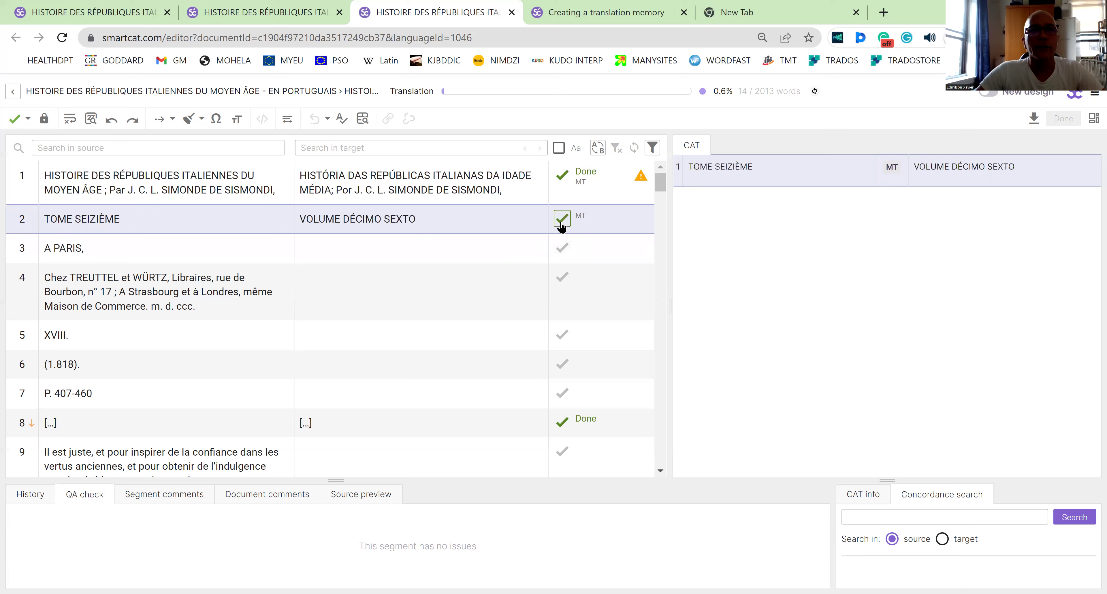
left_click(15, 119)
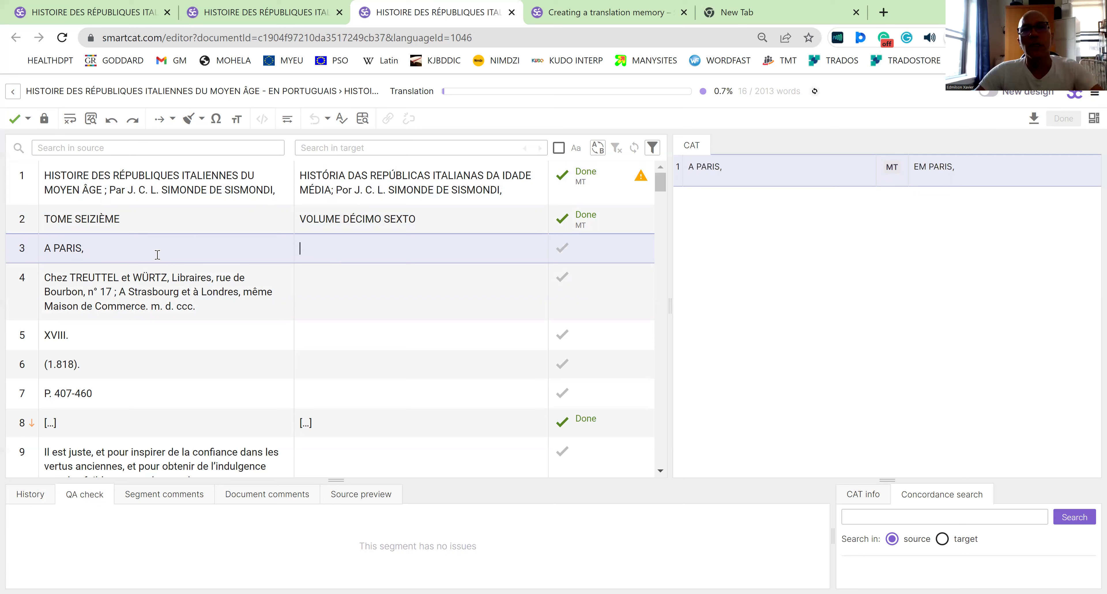
Step: Fill segments 3 and 4 with their suggested machine translations
left_click(950, 170)
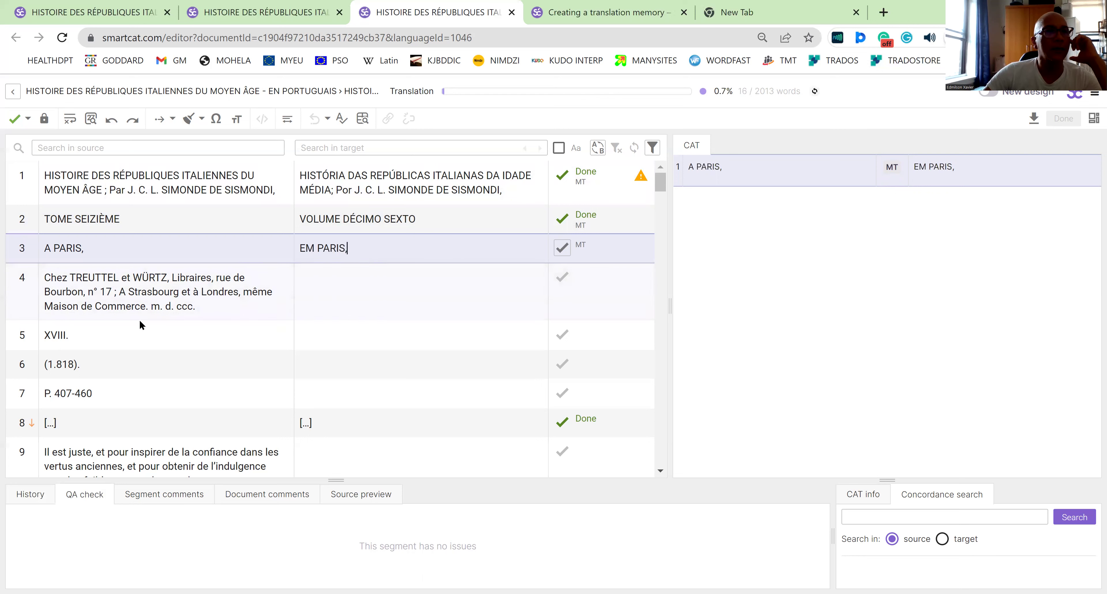
left_click(167, 291)
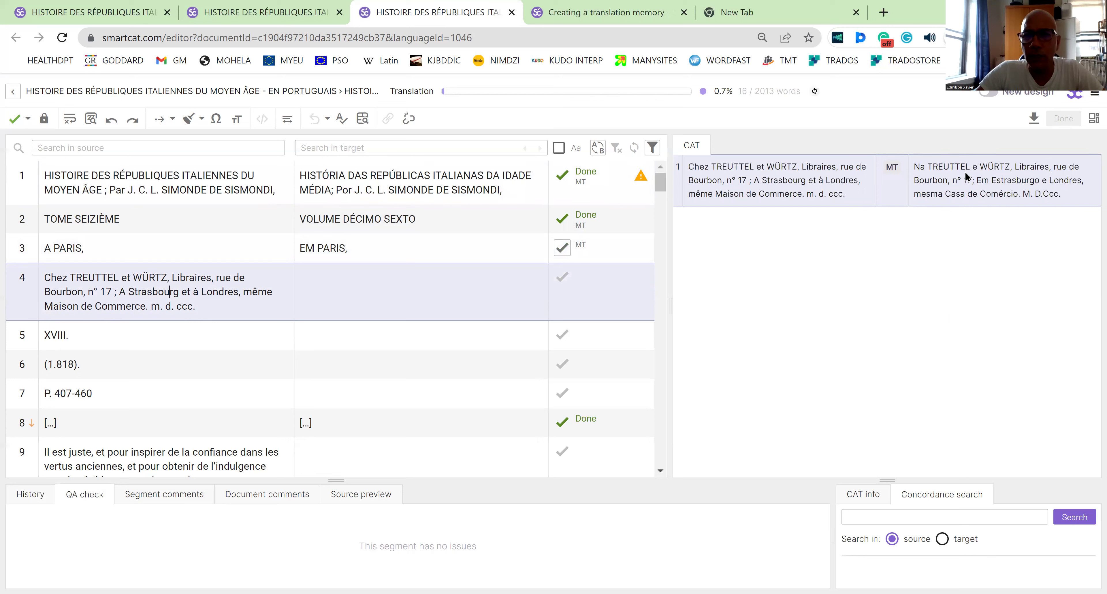
left_click(968, 183)
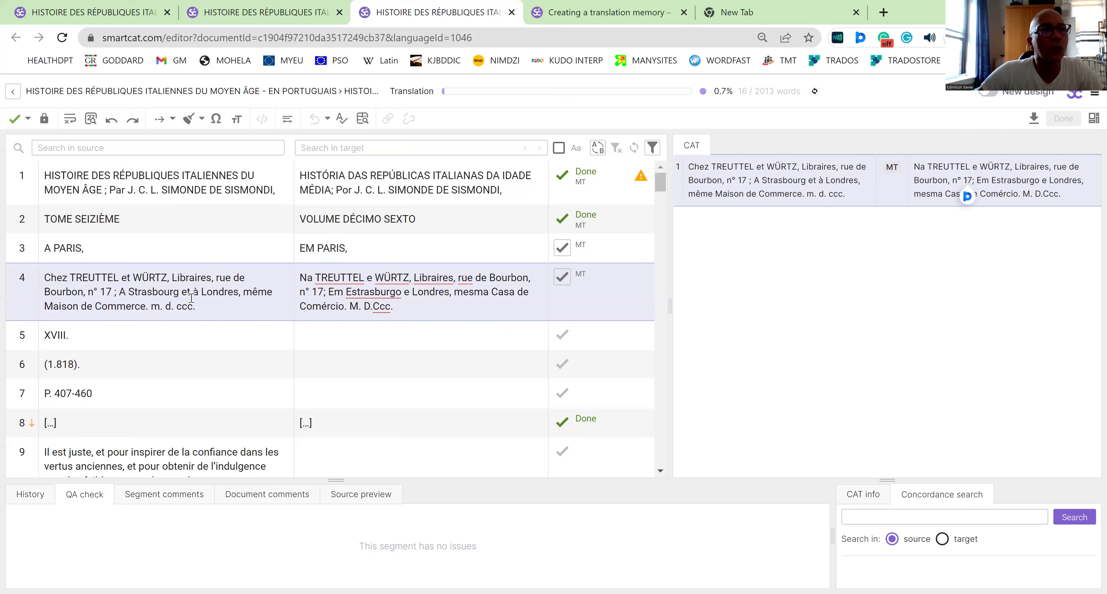
Step: Clear the spelling flags on TREUTTEL and WÜRTZ in the translation of segment 4
left_click(341, 277)
left_click(363, 289)
left_click(391, 279)
left_click(414, 291)
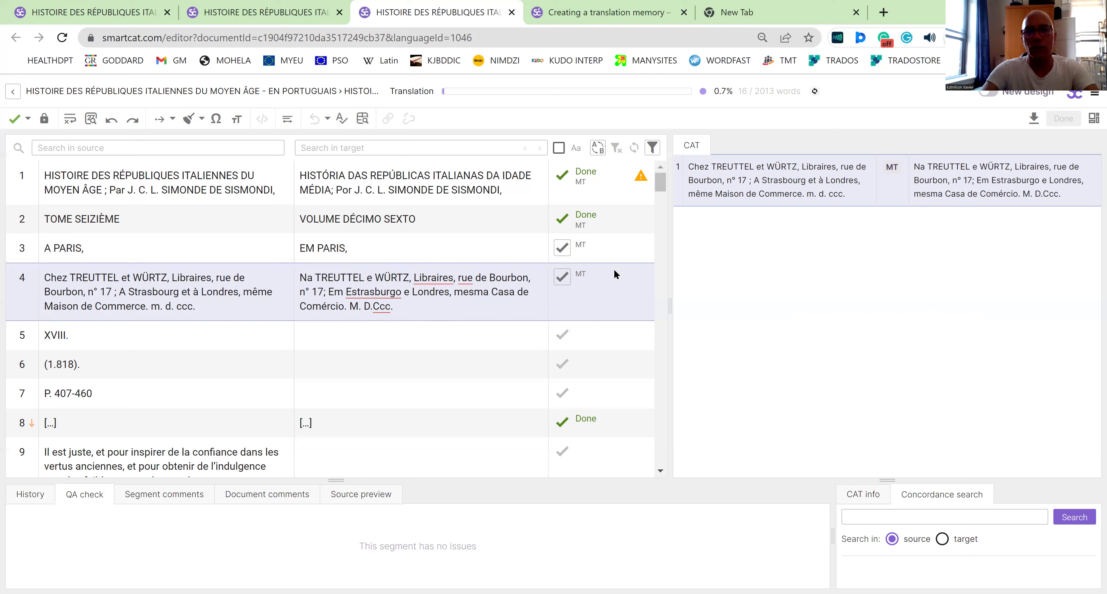
Step: Replace the untranslated word Libraires with Editora in the target text of segment 4
key("BackSpace")
key("BackSpace")
key("BackSpace")
key("BackSpace")
key("BackSpace")
key("BackSpace")
key("BackSpace")
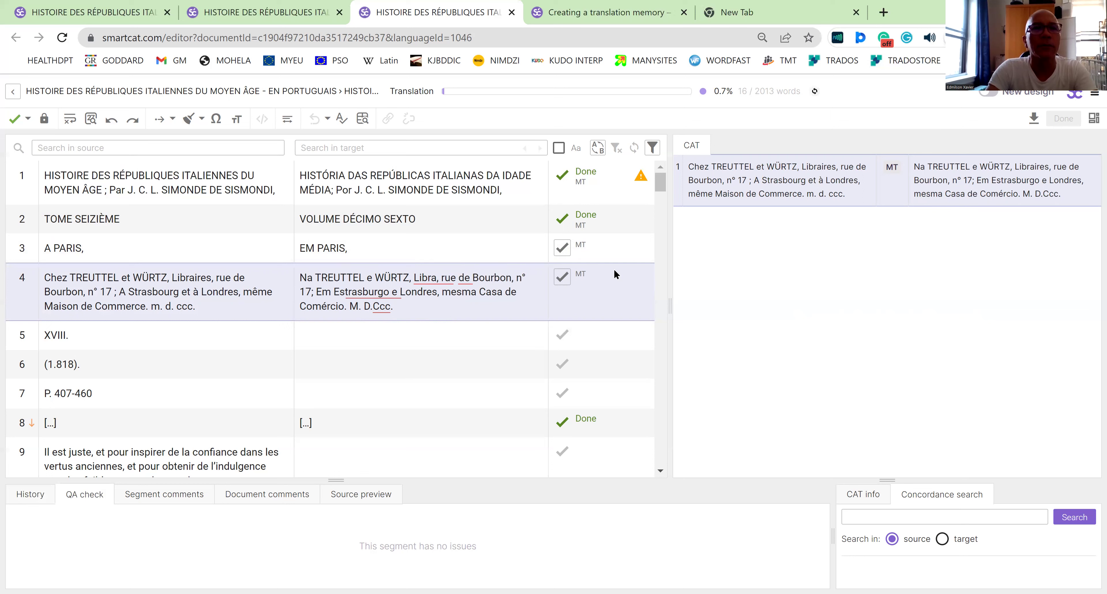
key("BackSpace")
key("BackSpace")
type("ed")
key("BackSpace")
key("BackSpace")
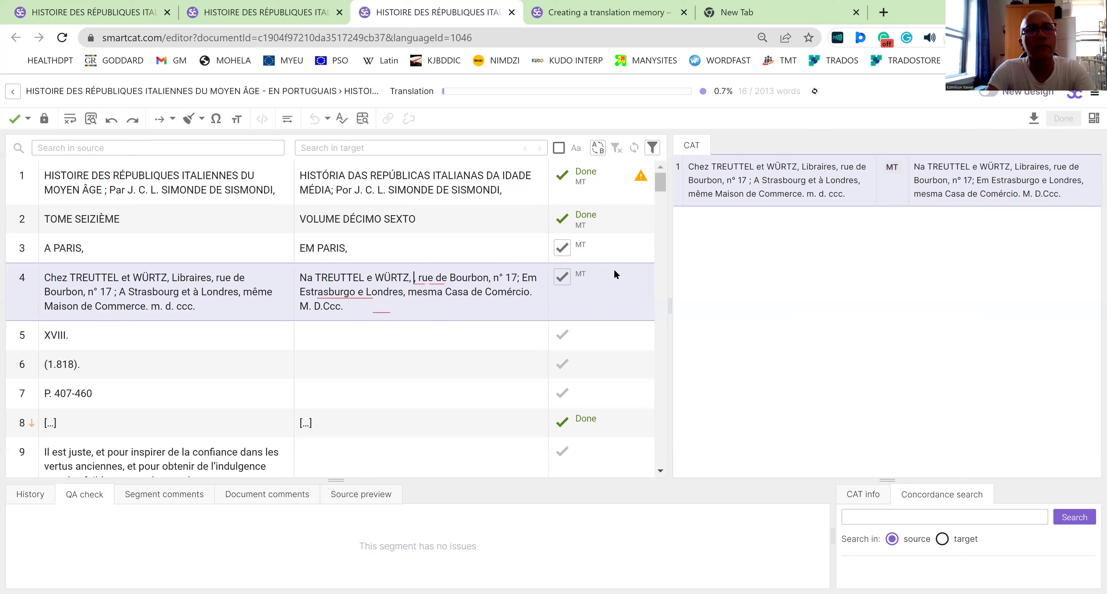
type("Edi")
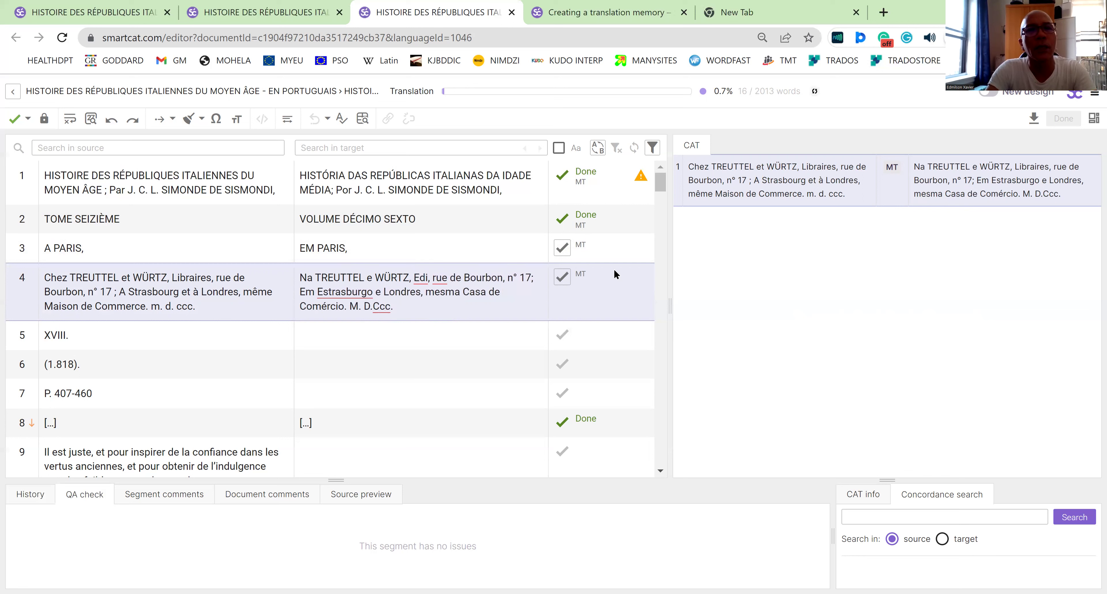
type("tor")
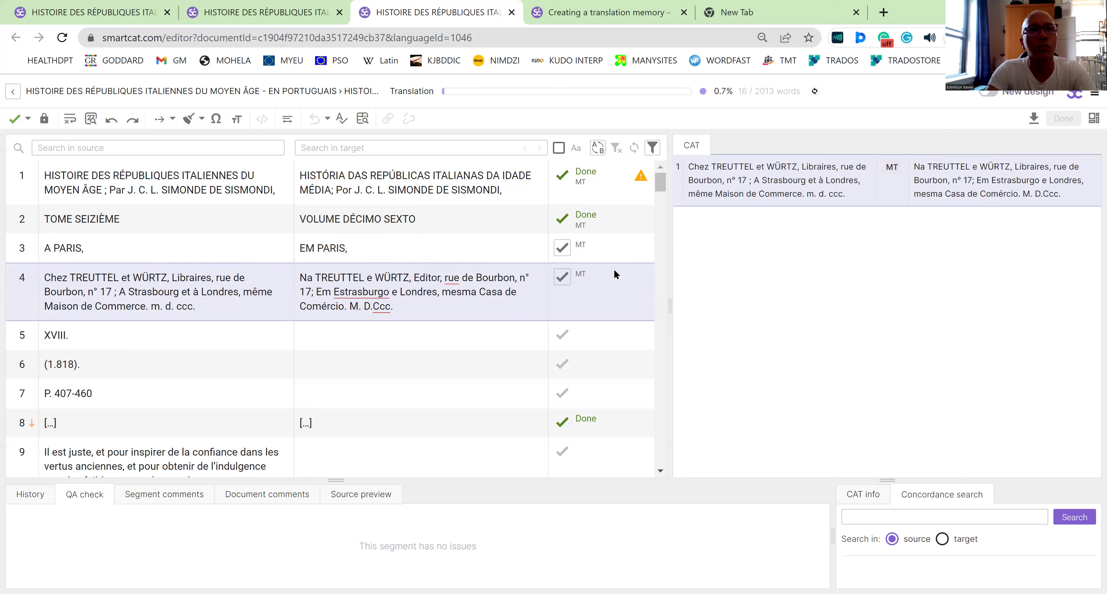
type("as")
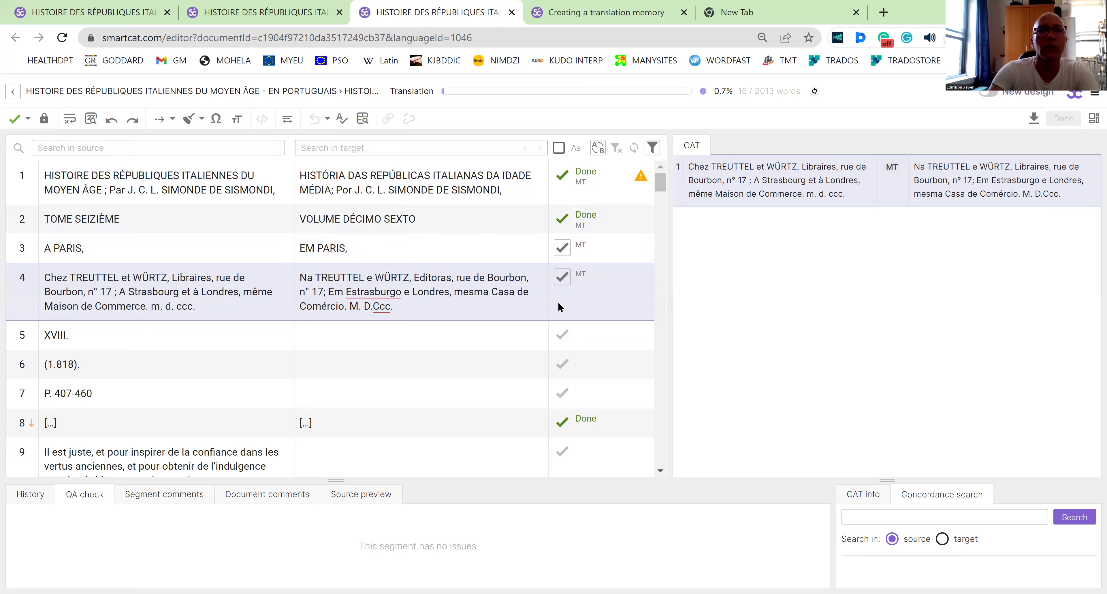
key("BackSpace")
key("BackSpace")
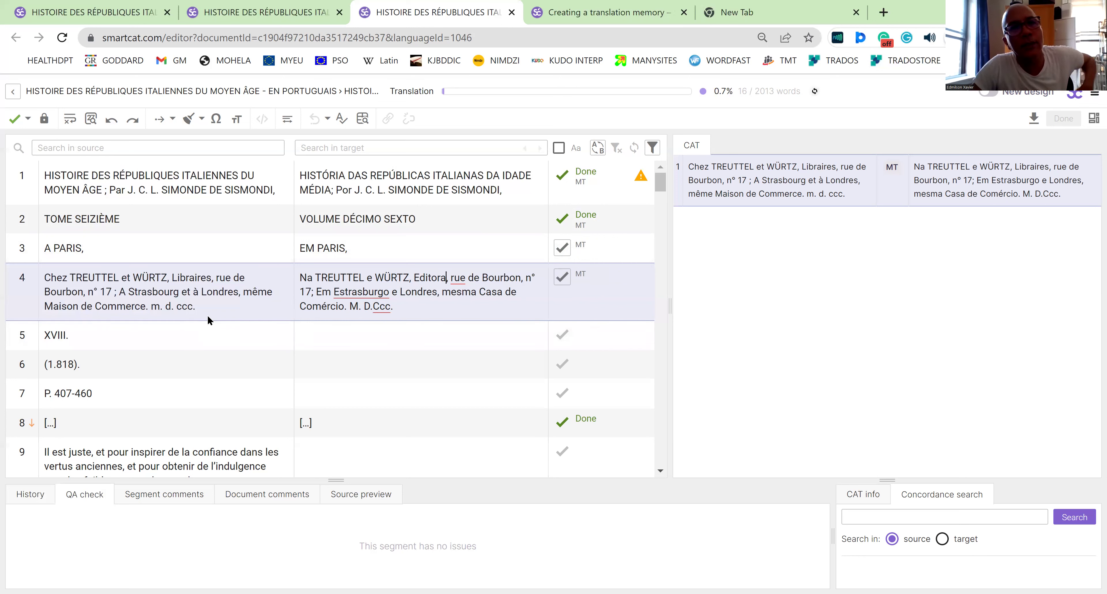
Step: Replace the French word rue with Rua in the target text of segment 4
left_click(466, 277)
key("BackSpace")
key("BackSpace")
key("BackSpace")
key("BackSpace")
type("Rua")
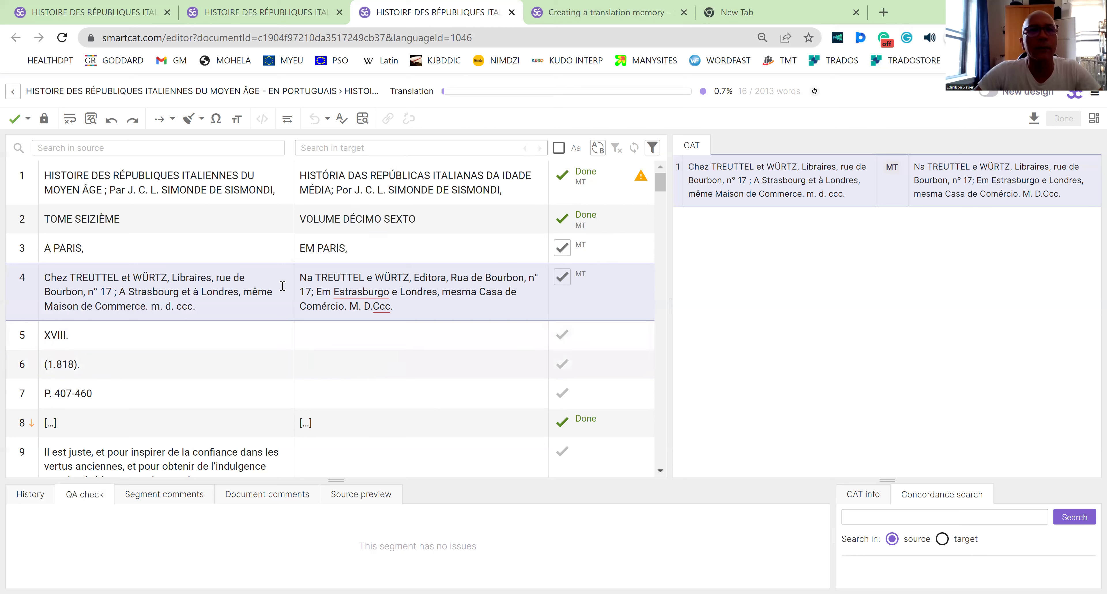
Step: Open the bookmarked Linguee dictionary in the empty browser tab
left_click(743, 5)
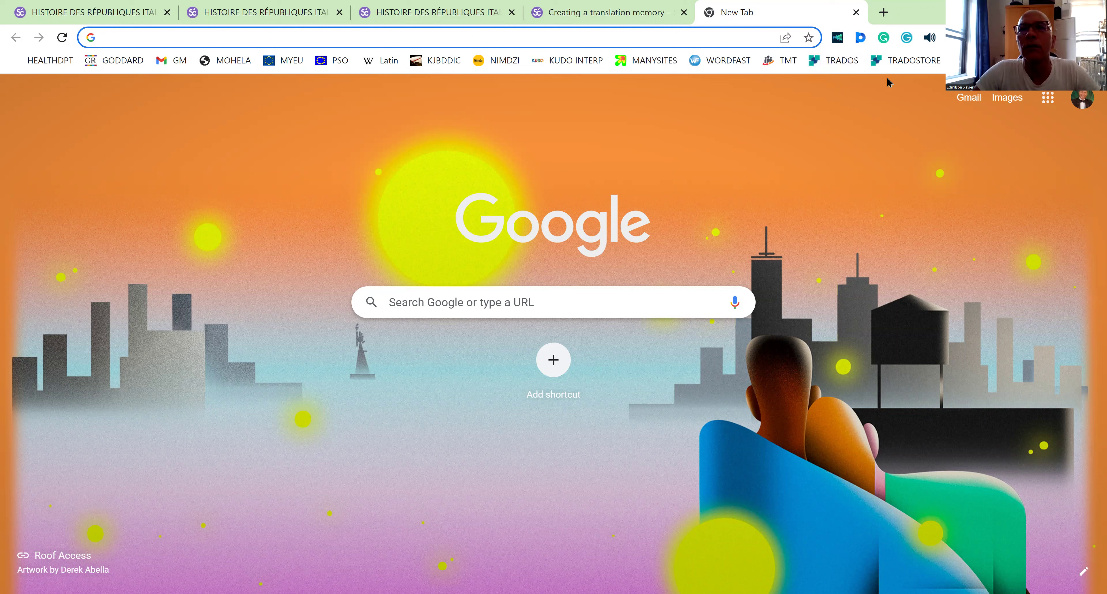
left_click(1091, 61)
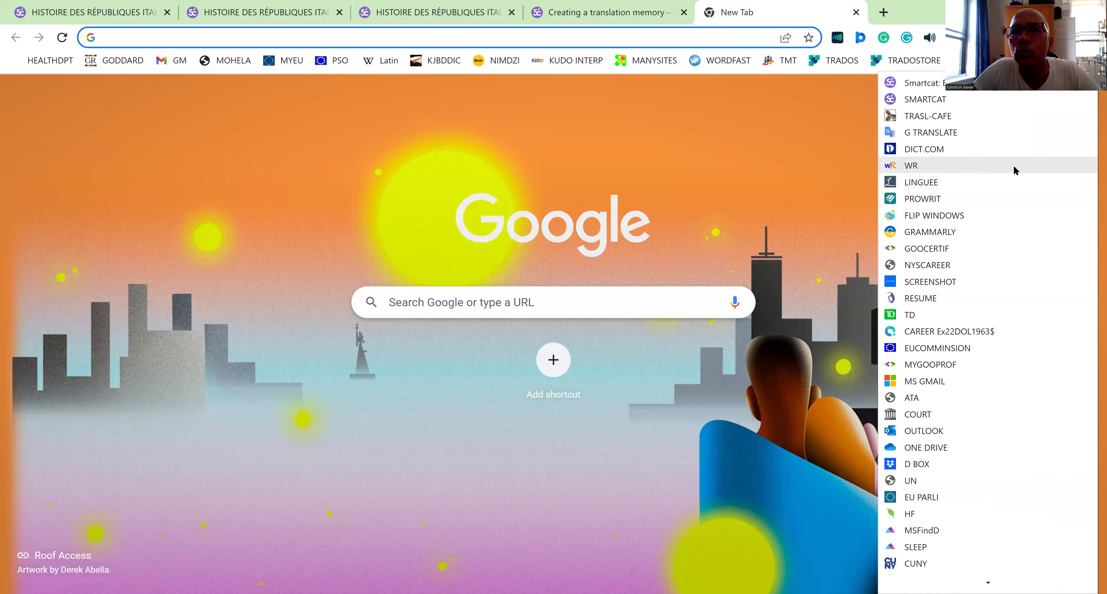
left_click(915, 183)
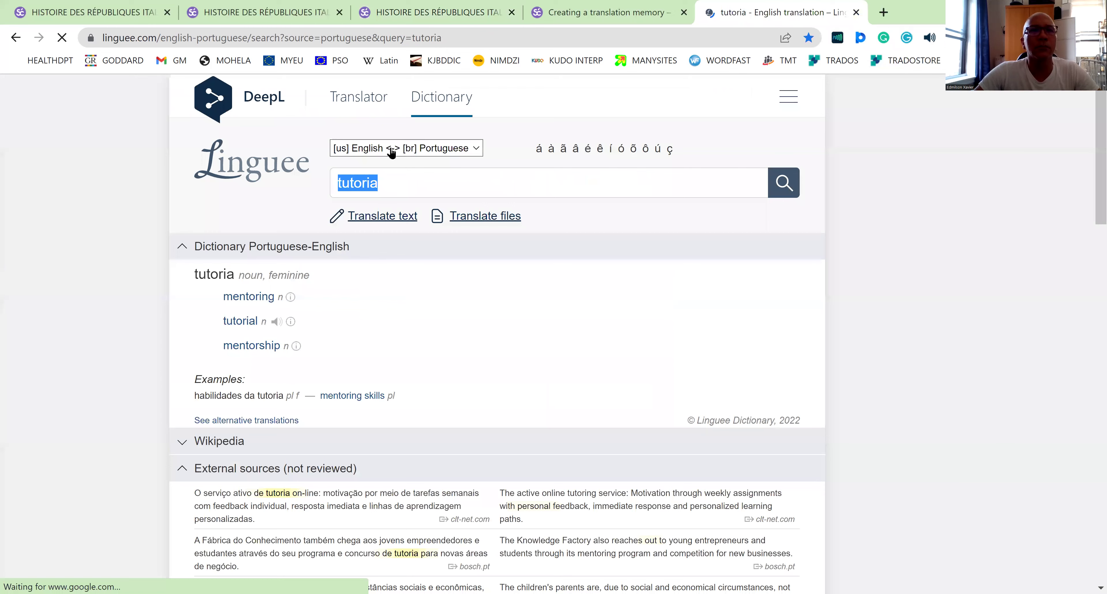
Step: Set Linguee's language pair to English–French and look through the other available pairs
left_click(362, 153)
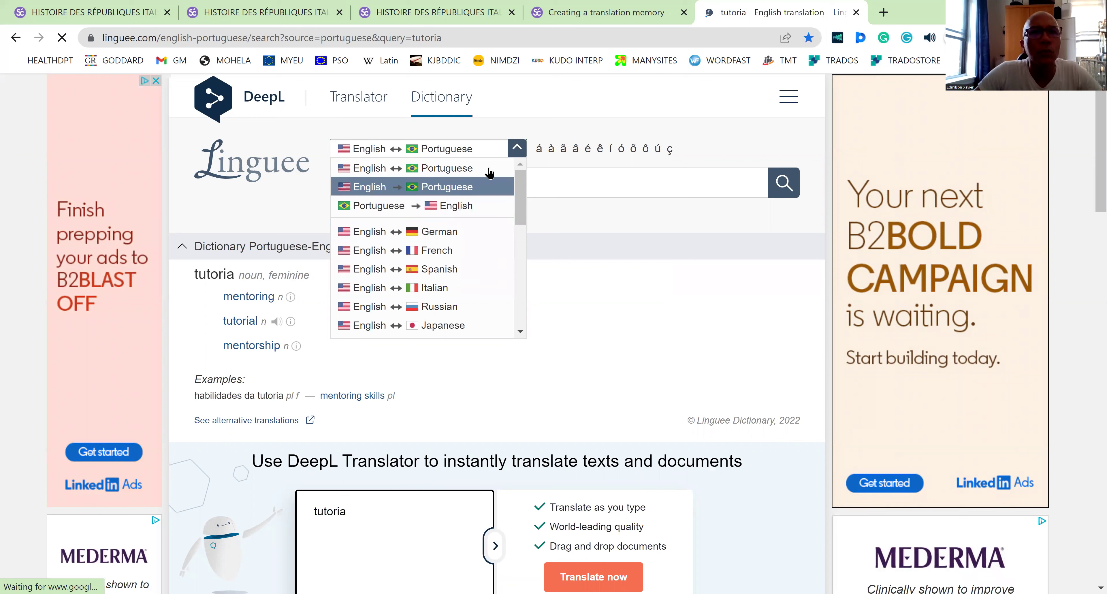
left_click_drag(516, 205, 540, 155)
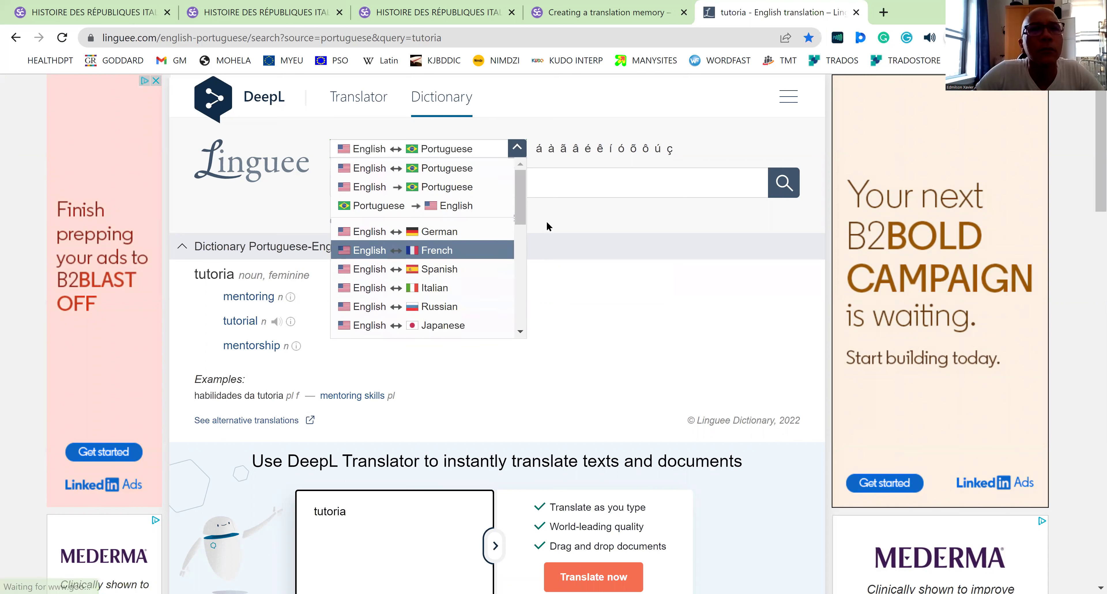
left_click(447, 257)
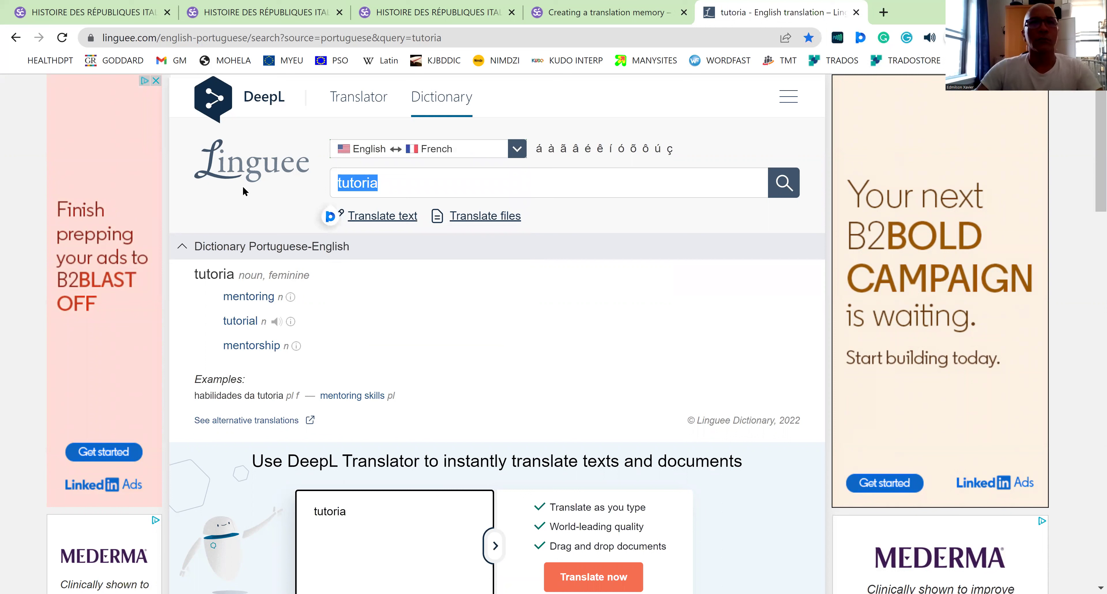
left_click(402, 150)
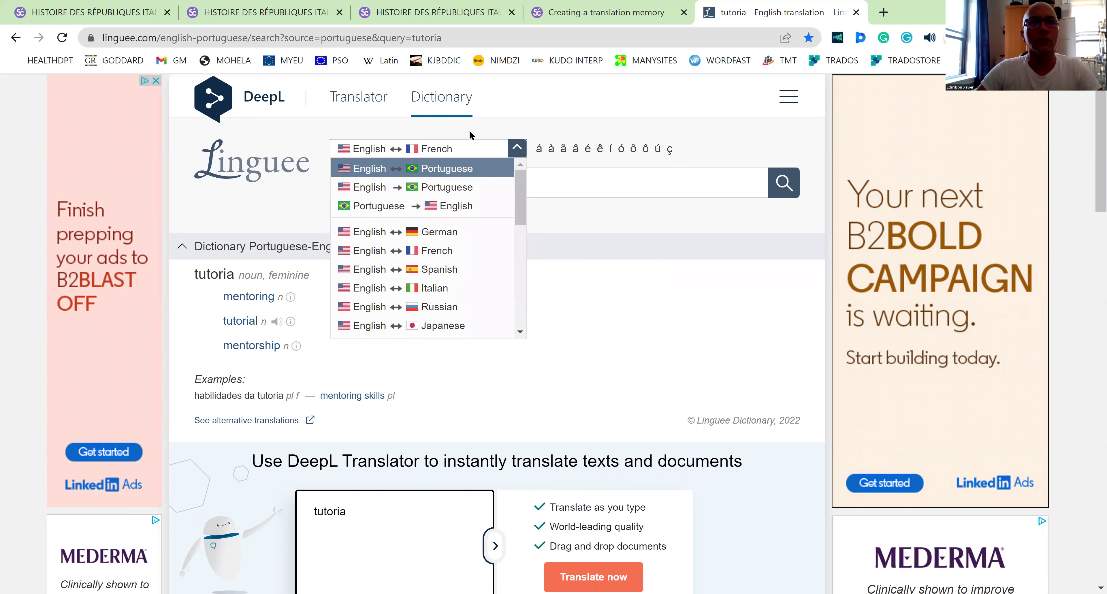
left_click(477, 125)
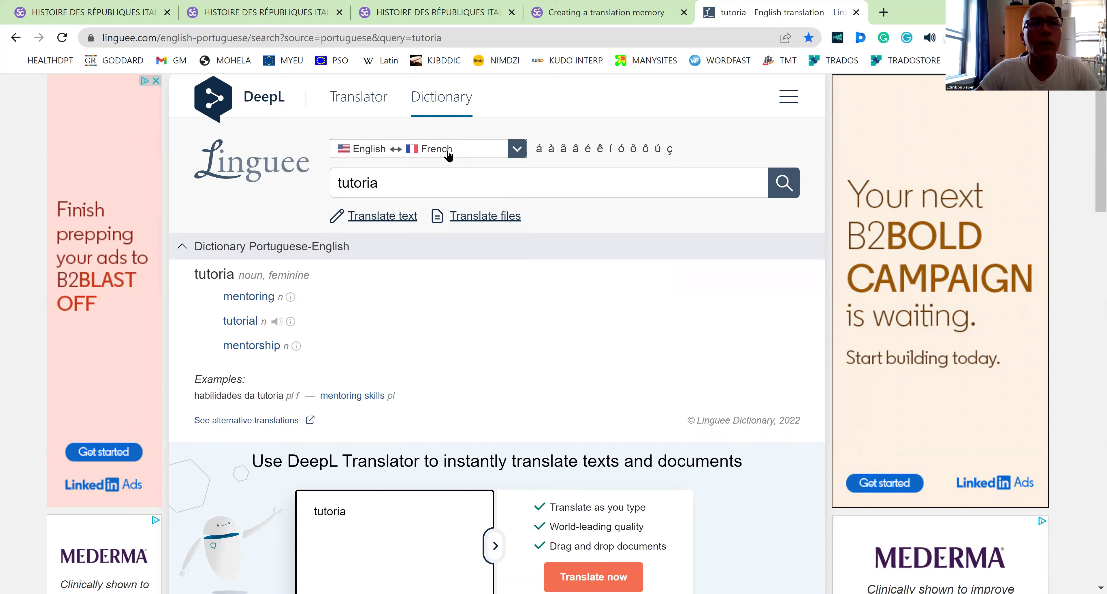
left_click(403, 153)
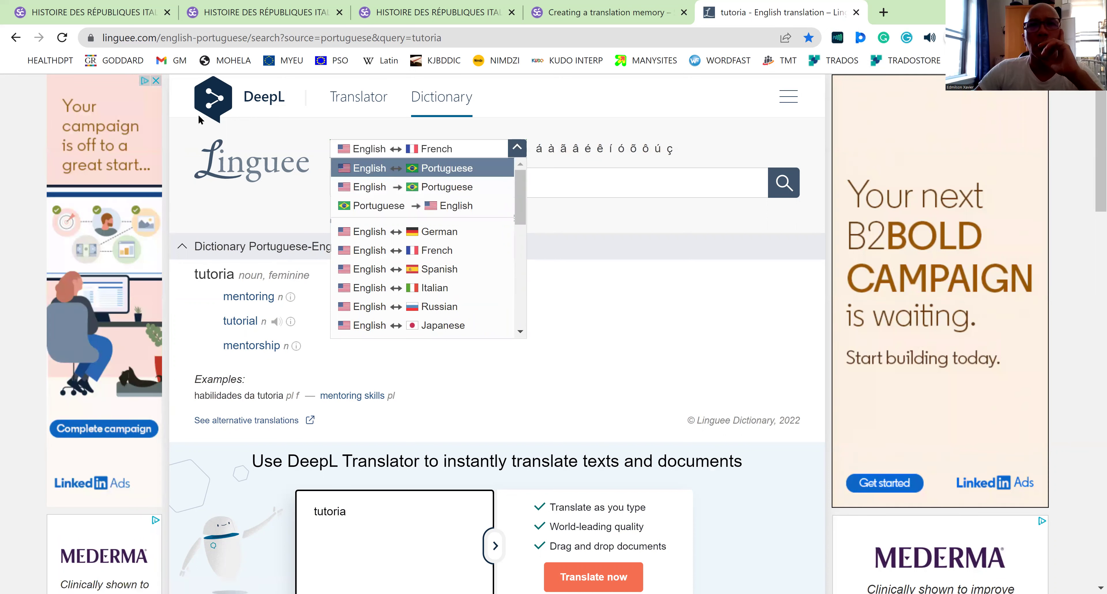
Step: Switch from Linguee to DeepL Translator and set it to translate from French into Brazilian Portuguese
left_click(268, 100)
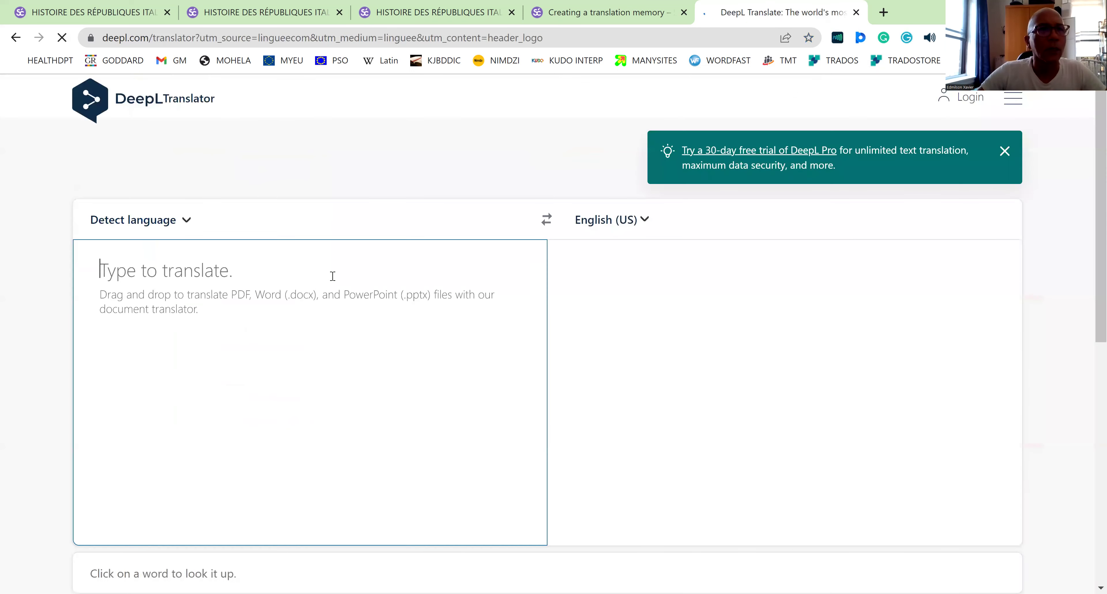
left_click(187, 220)
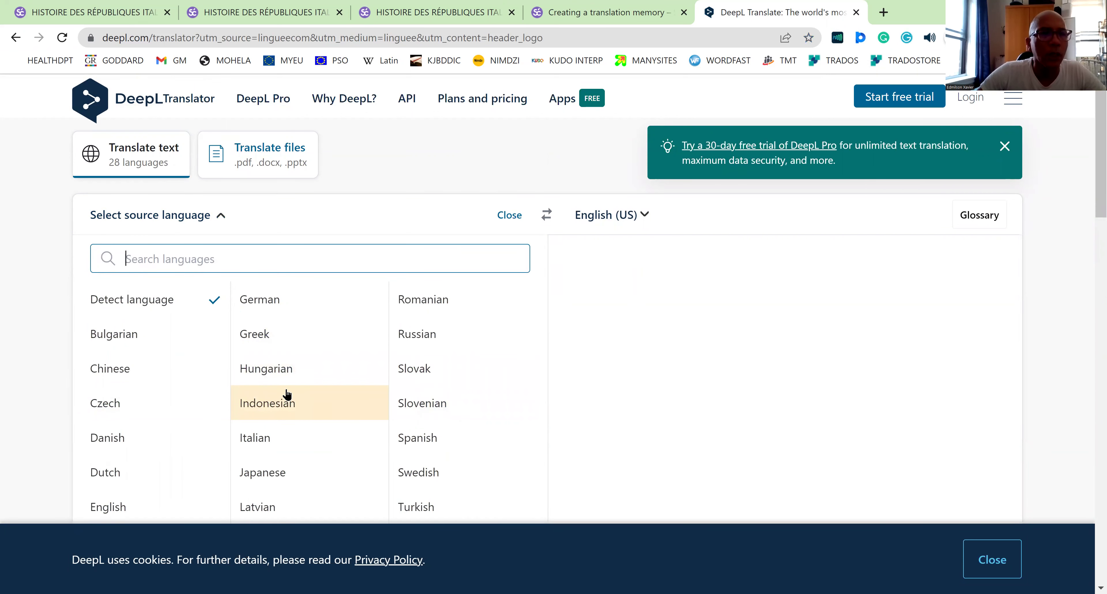
scroll(287, 394, "down", 3)
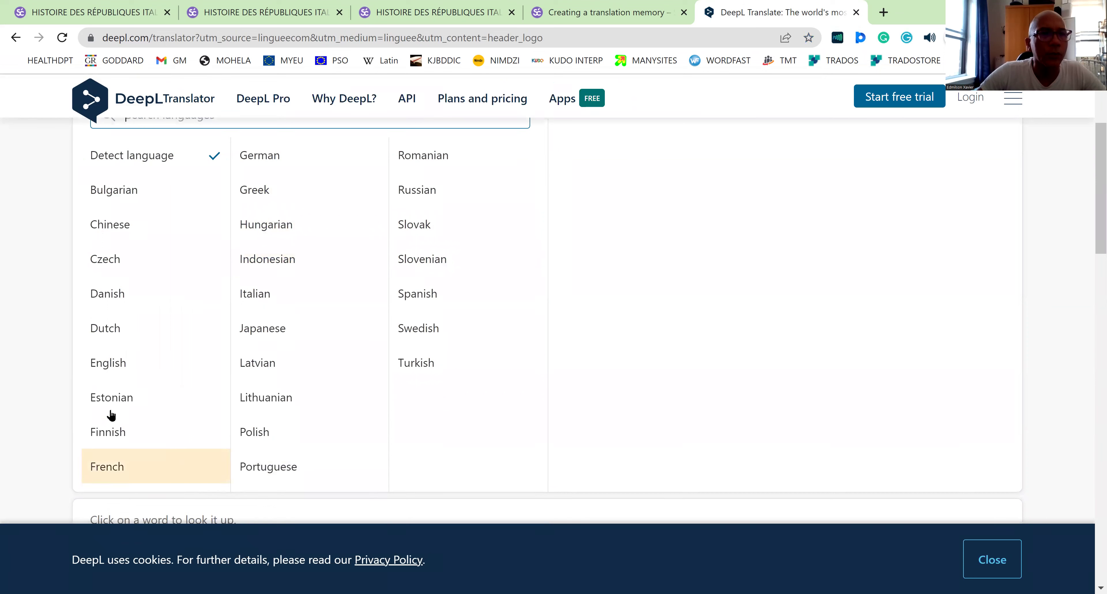
left_click(107, 468)
scroll(806, 218, "up", 2)
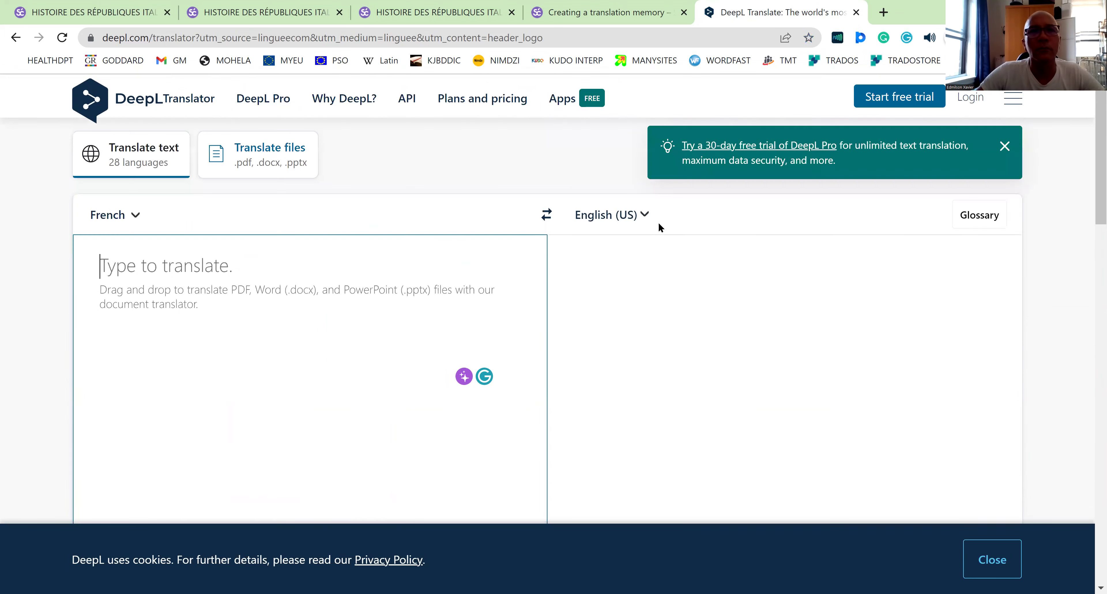
left_click(651, 214)
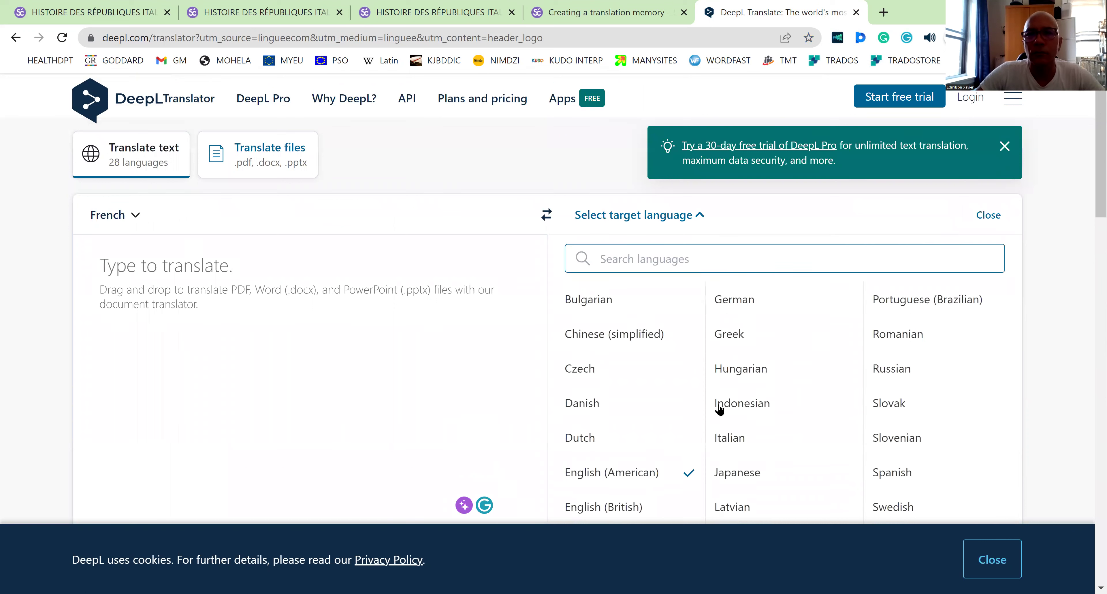
left_click(912, 310)
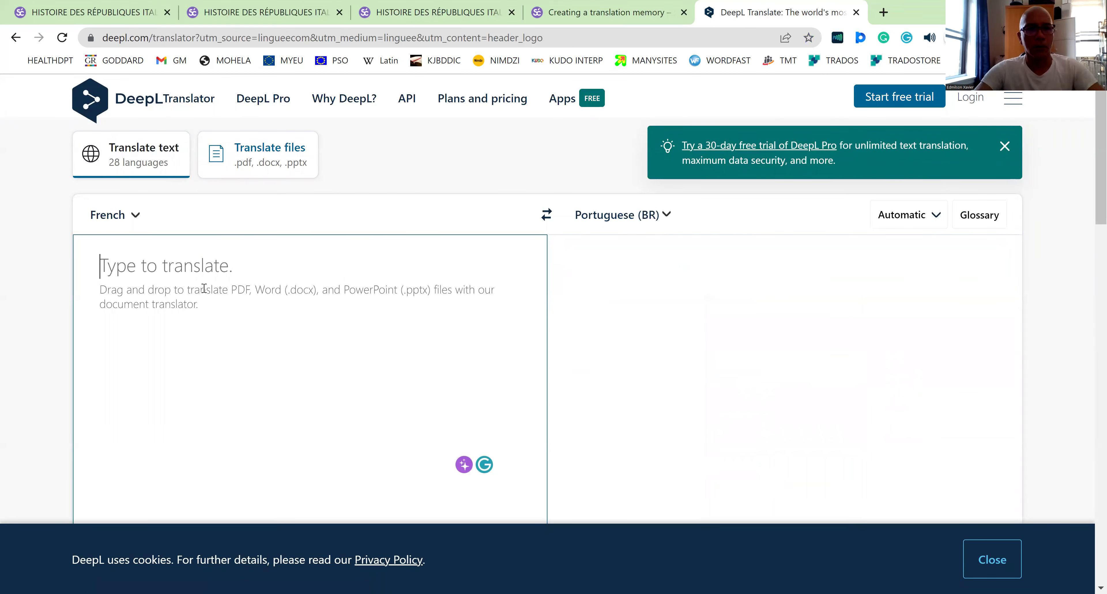
Step: Translate the city name Strasbourg and return to the open document in the Smartcat editor
type("Stra")
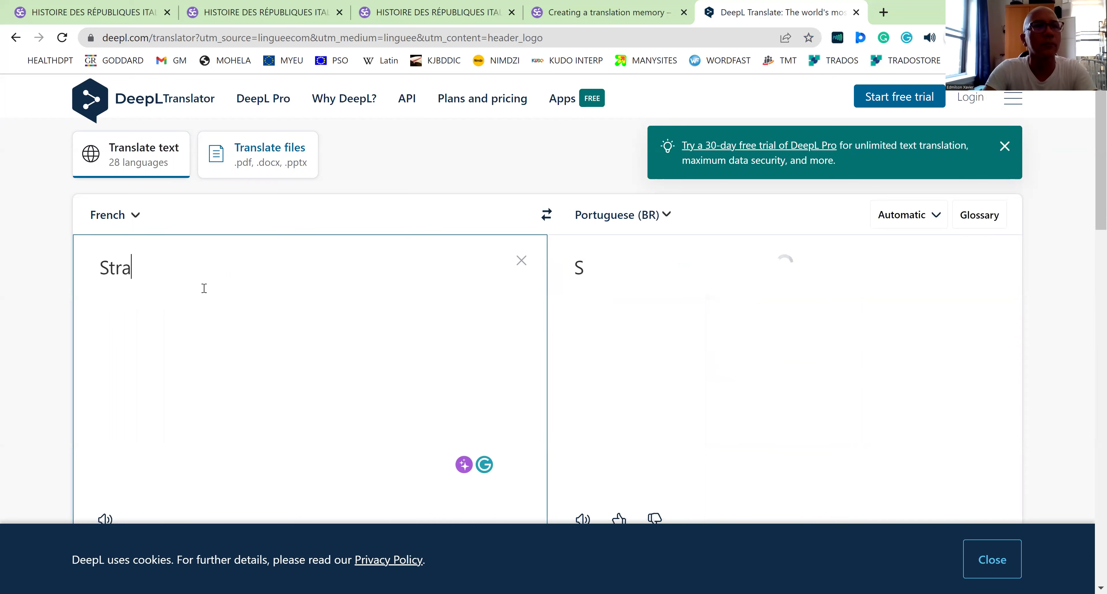
type("sbourg")
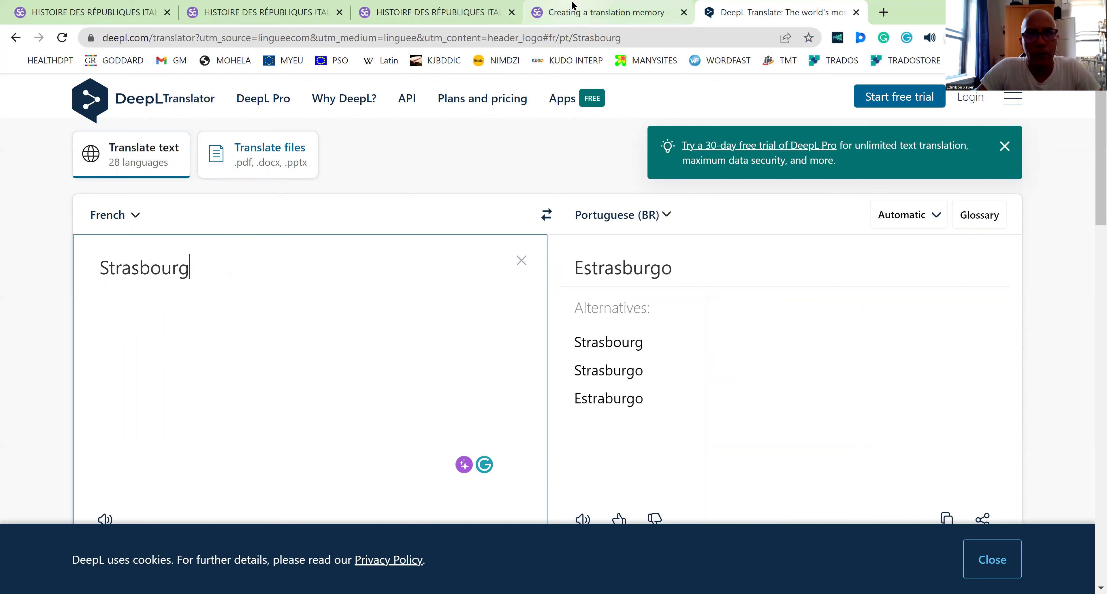
left_click(580, 10)
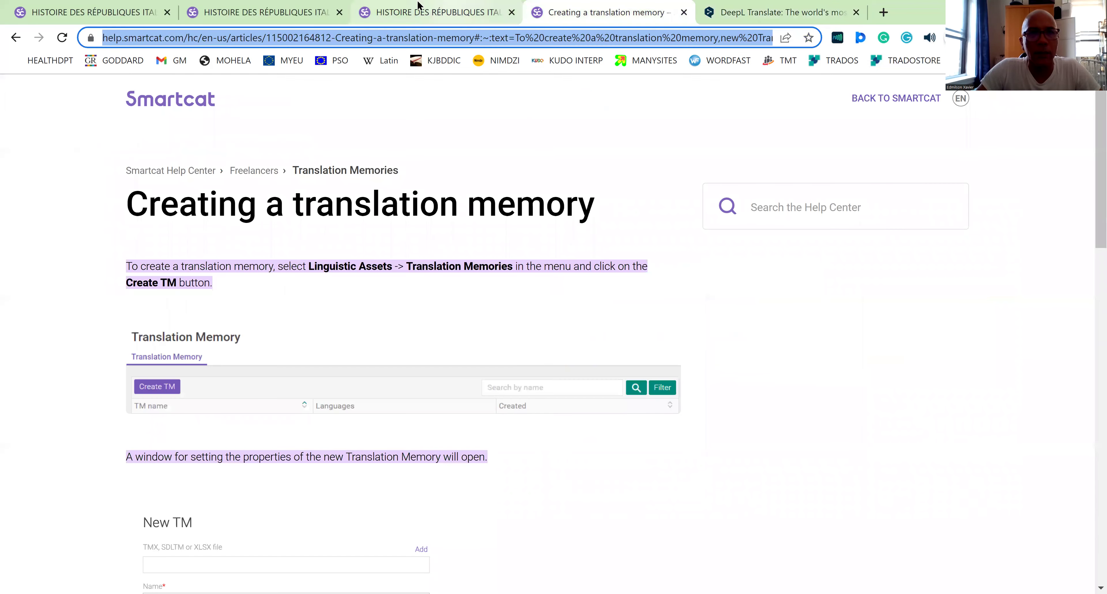
left_click(417, 5)
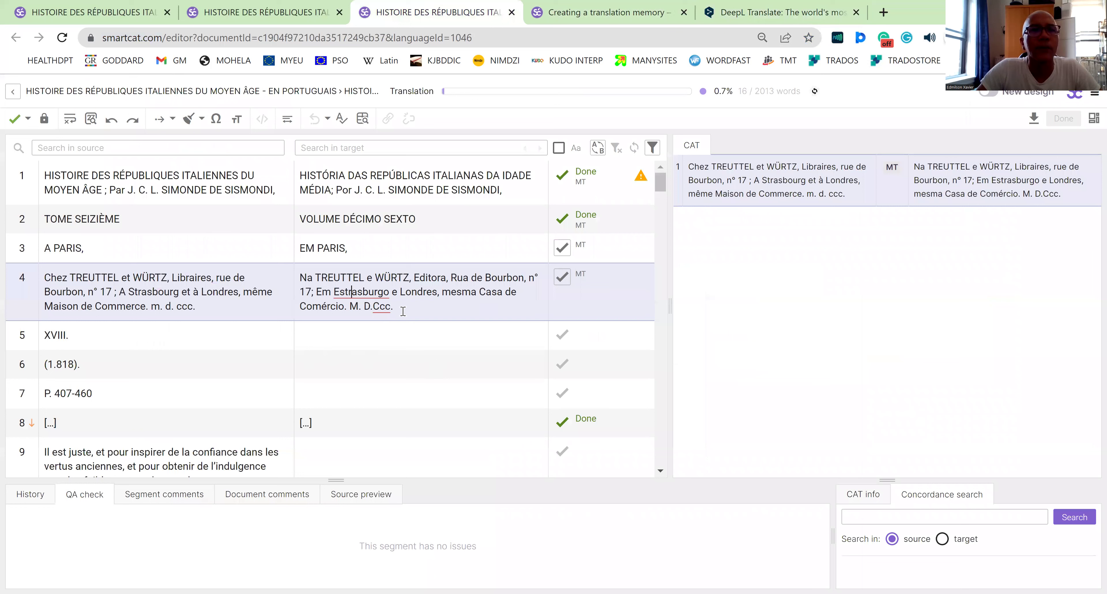
Step: Add Estrasburgo to the spelling dictionary and append the Roman numeral MDCCCXVIII to the translation of segment 4
right_click(356, 287)
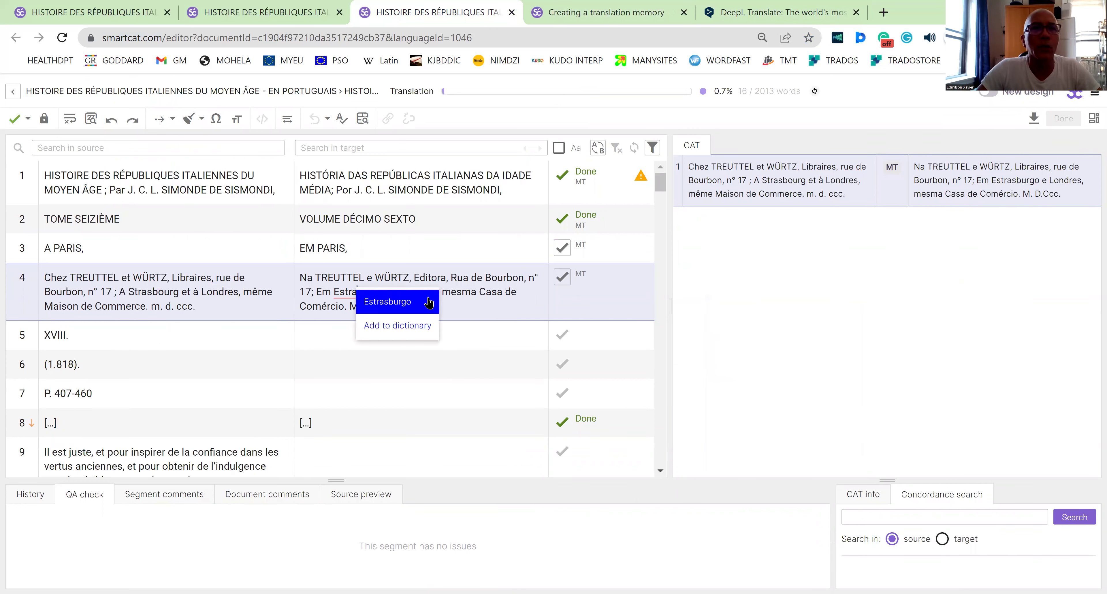
left_click(411, 326)
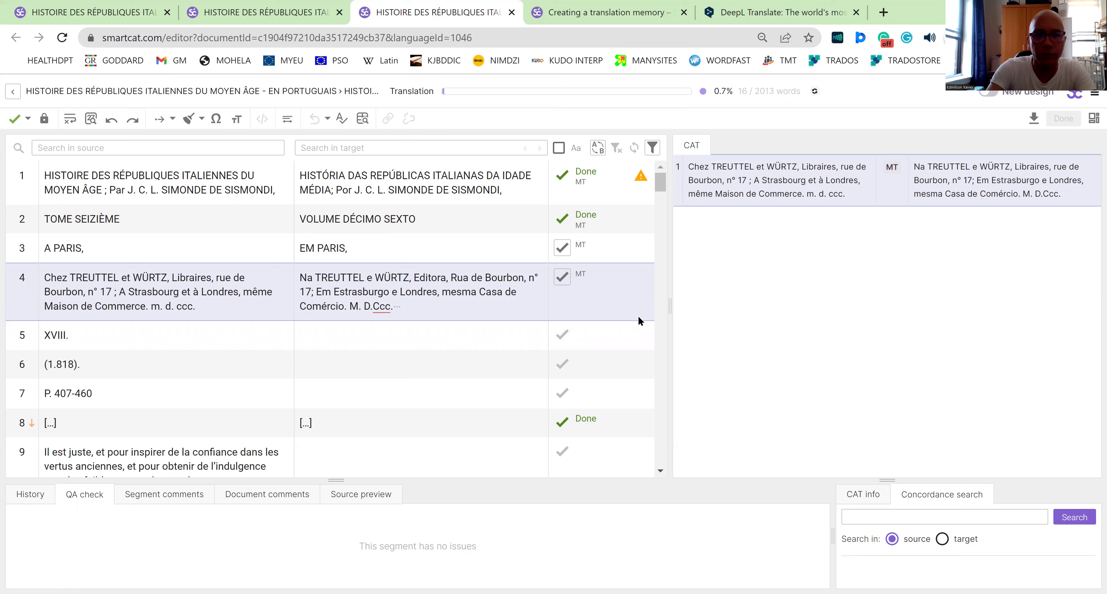
type("MD")
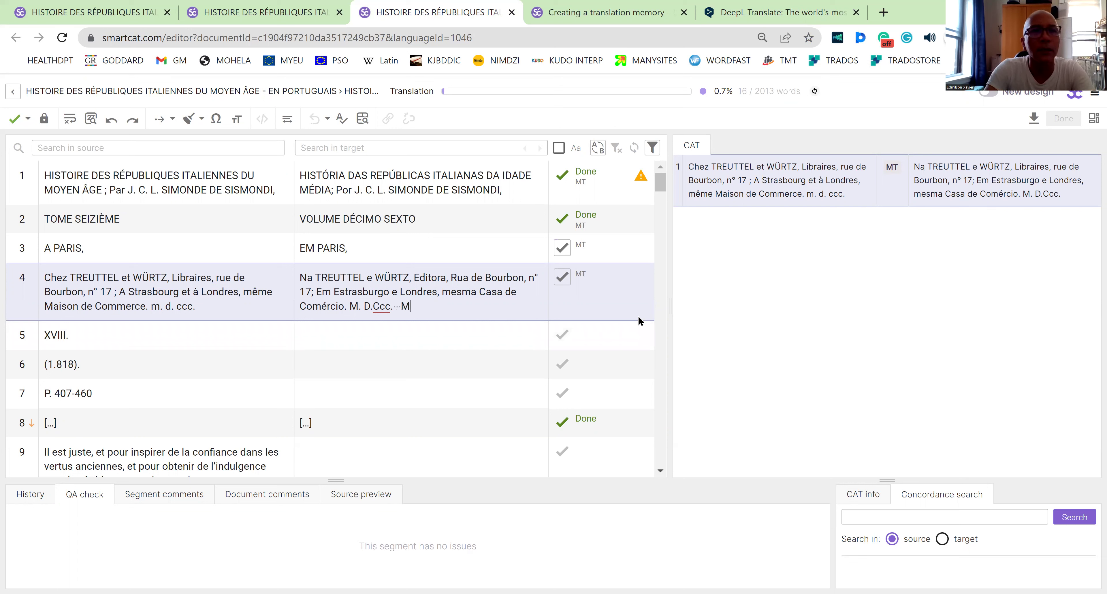
type("CCC")
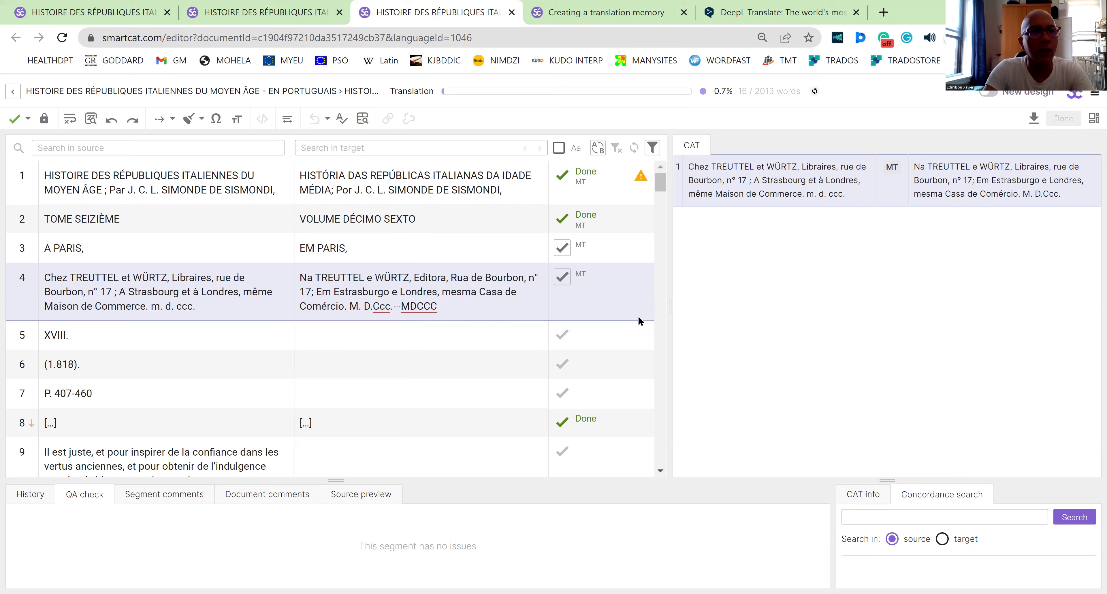
type("xX")
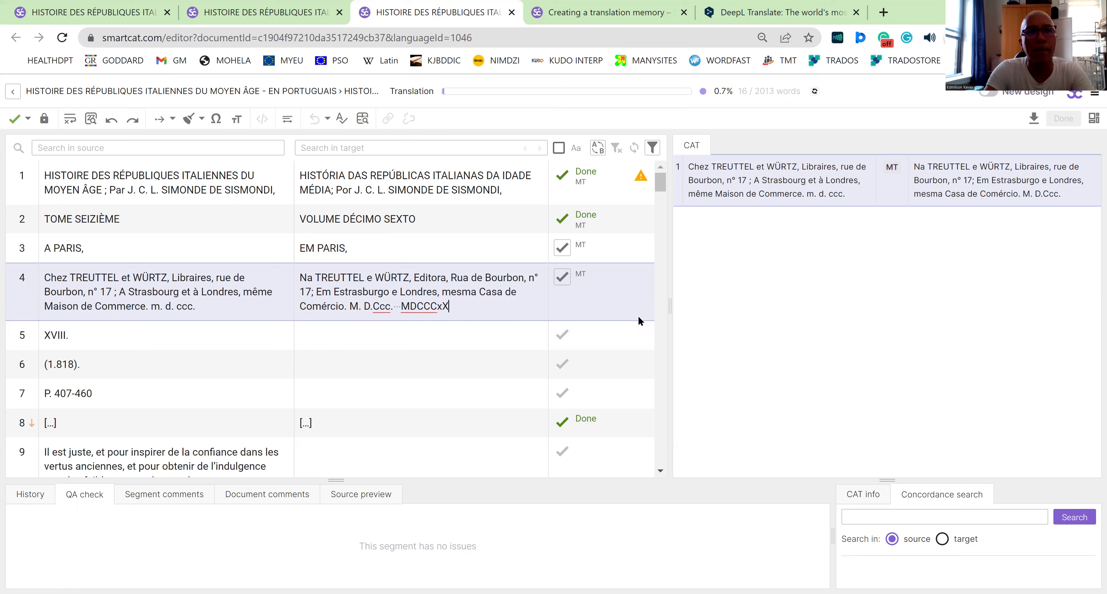
key("BackSpace")
type("XVII")
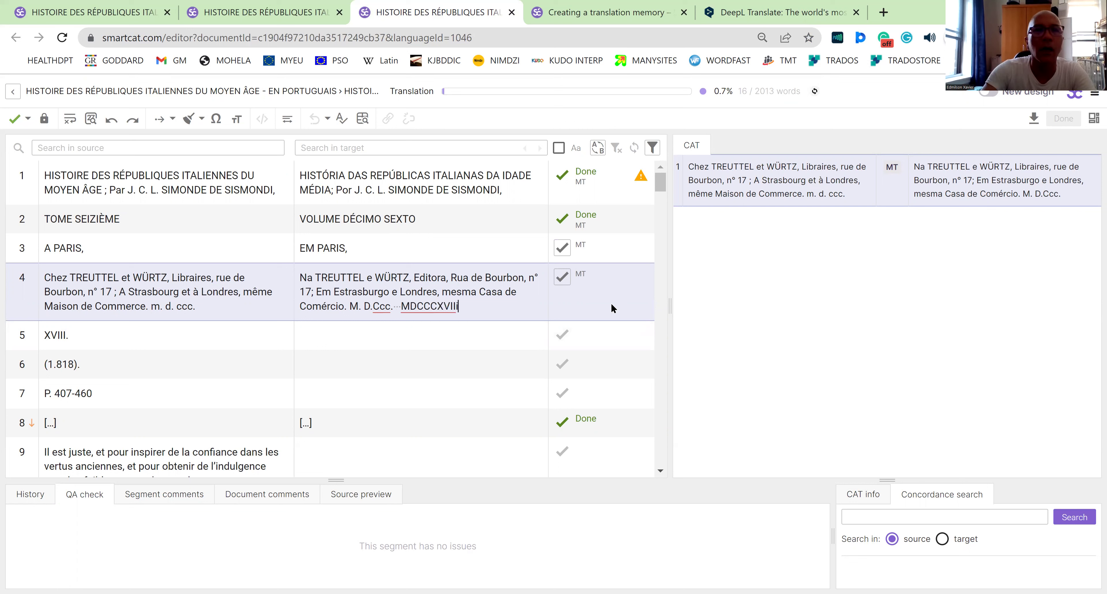
type("I")
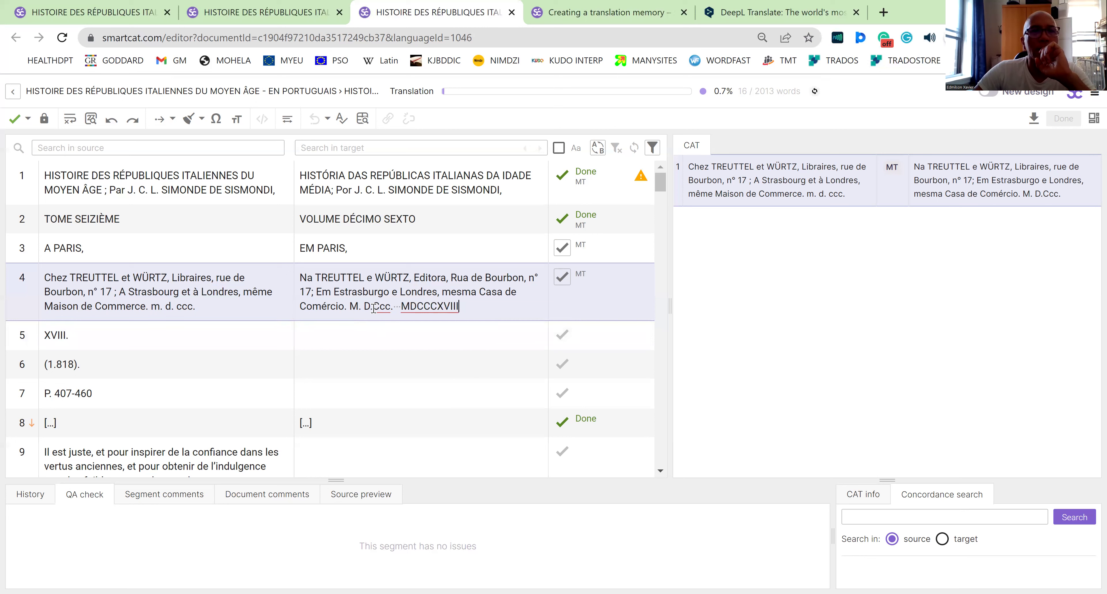
Step: Delete the machine-translated numeral "M. D.Ccc." and the extra spaces before MDCCCXVIII in segment 4
double_click(353, 306)
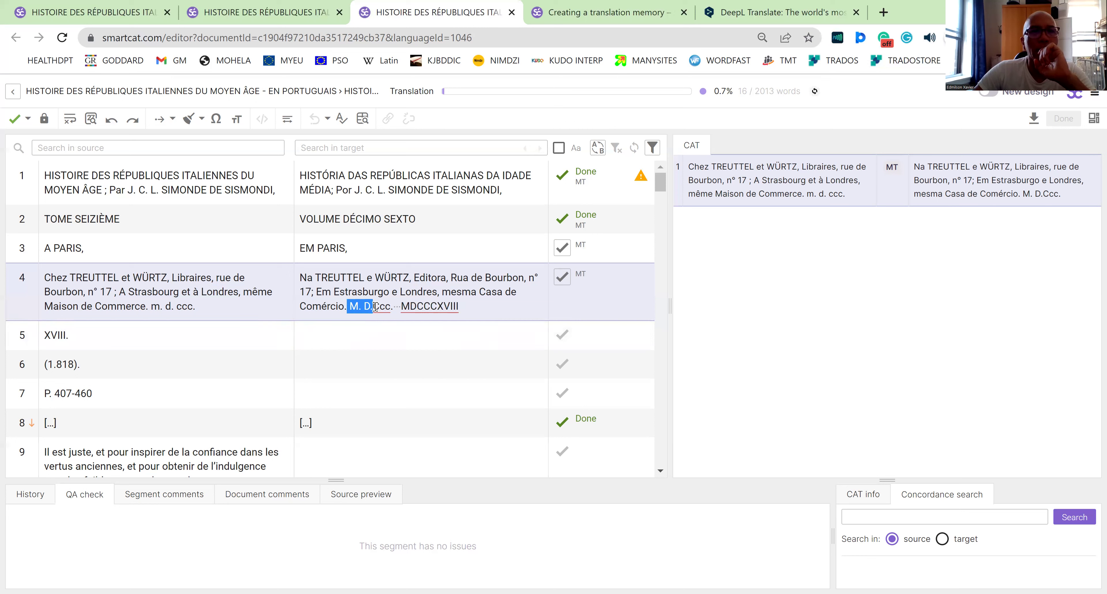
left_click_drag(396, 306, 348, 306)
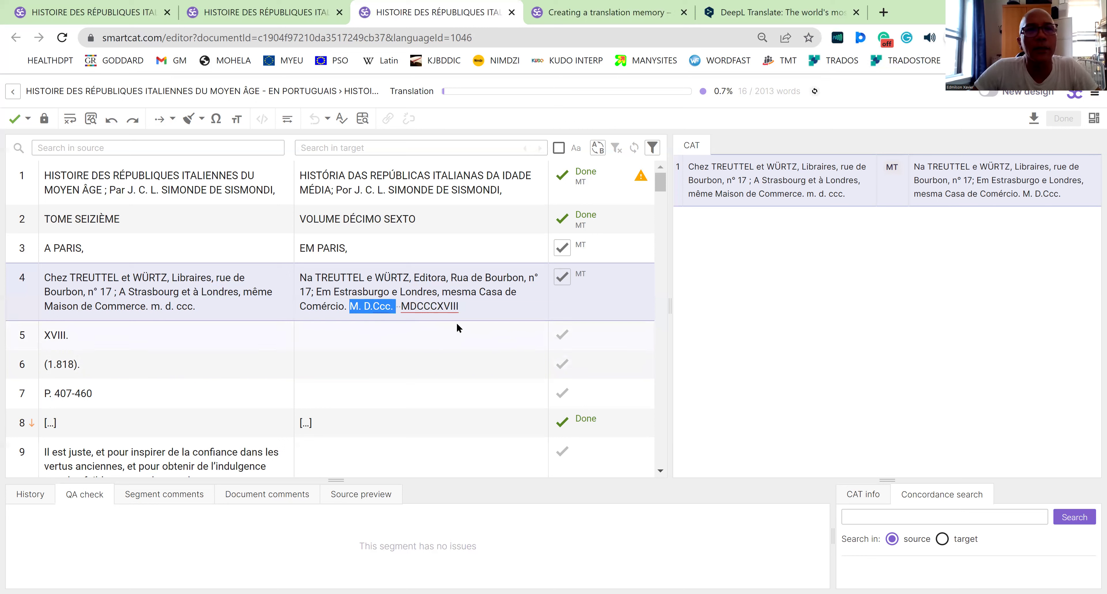
left_click(400, 304)
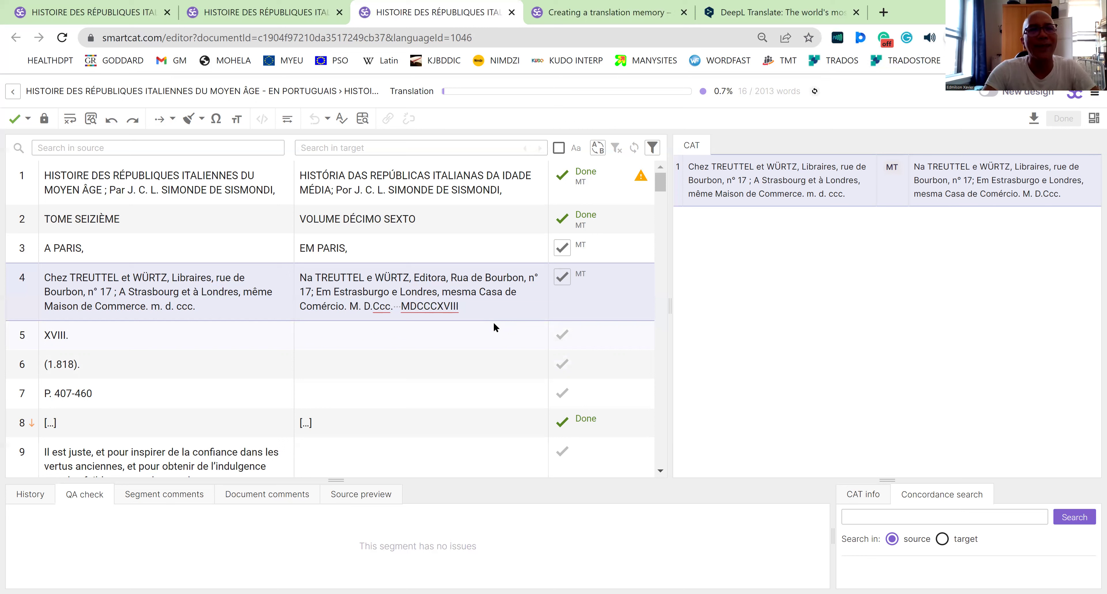
key("BackSpace")
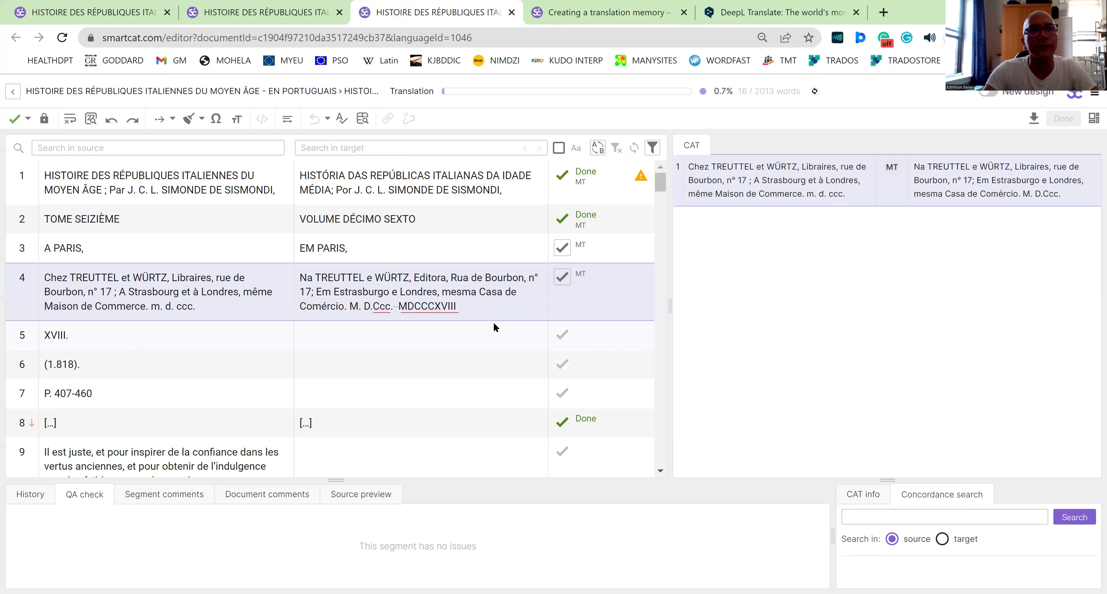
key("BackSpace")
key("BackSpace")
key("BackSpace")
key("BackSpace")
key("BackSpace")
key("BackSpace")
key("BackSpace")
key("BackSpace")
key("BackSpace")
key("BackSpace")
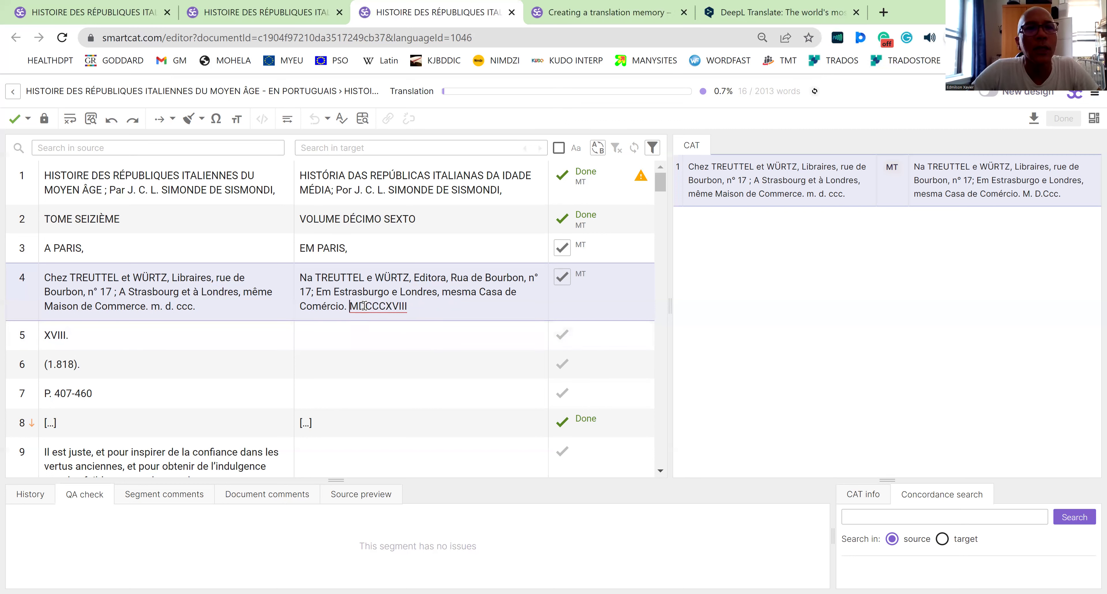
Step: Shorten the Roman numeral at the end of segment 4's translation to MDCCC and confirm the segment
left_click(405, 304)
key("BackSpace")
key("BackSpace")
key("BackSpace")
key("BackSpace")
key("BackSpace")
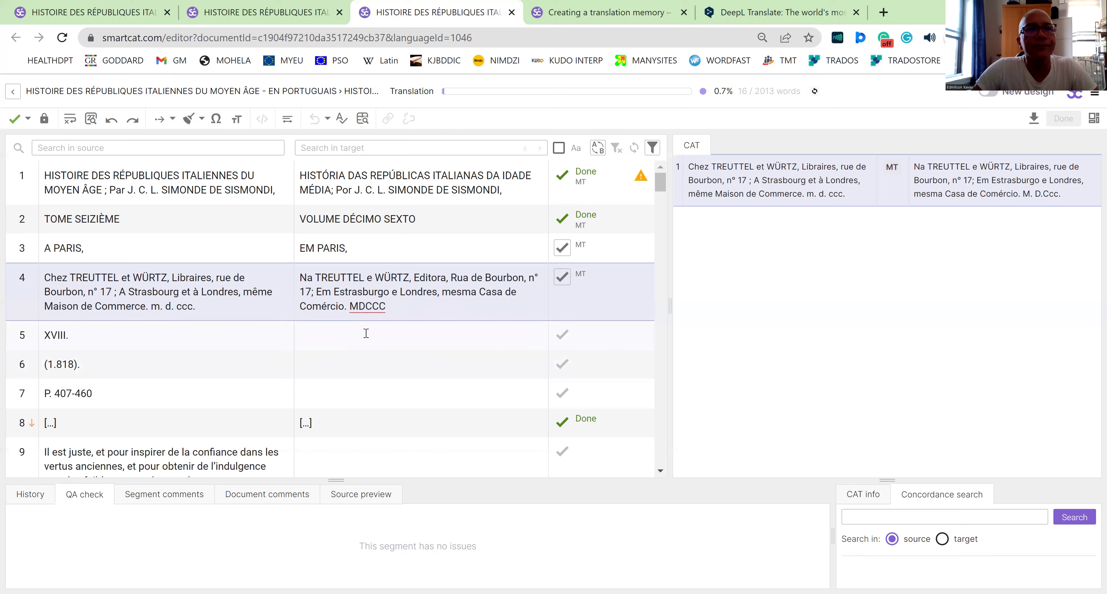
left_click(378, 325)
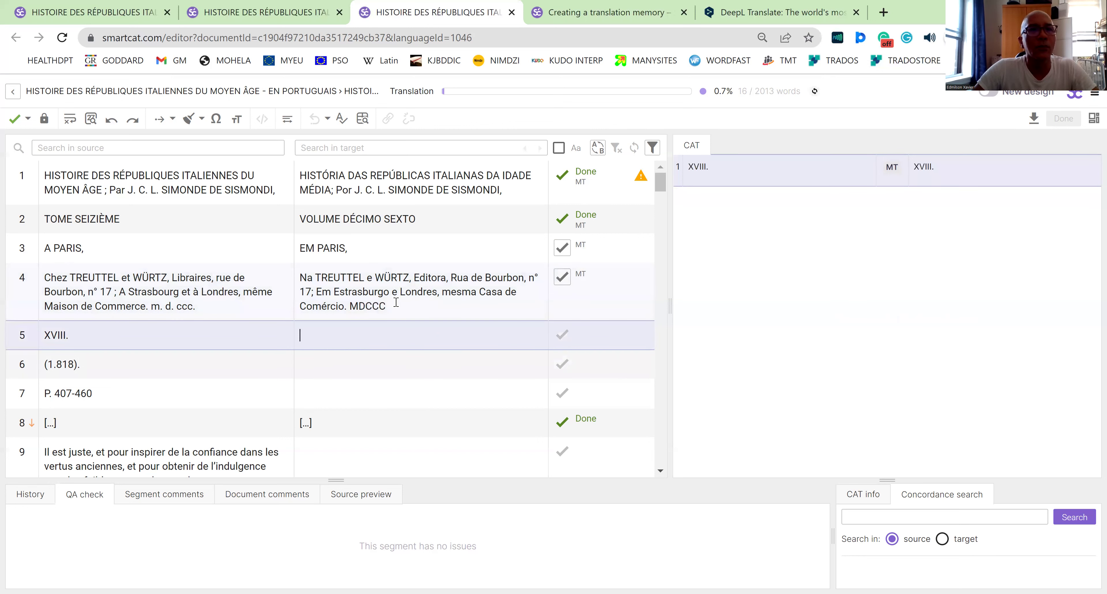
left_click(396, 302)
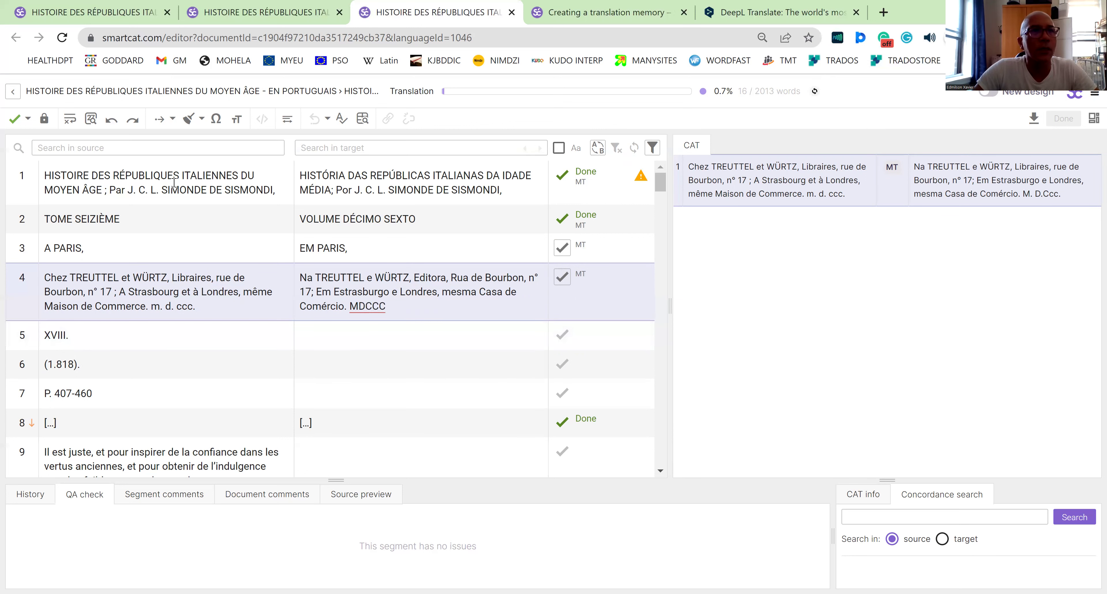
left_click(18, 123)
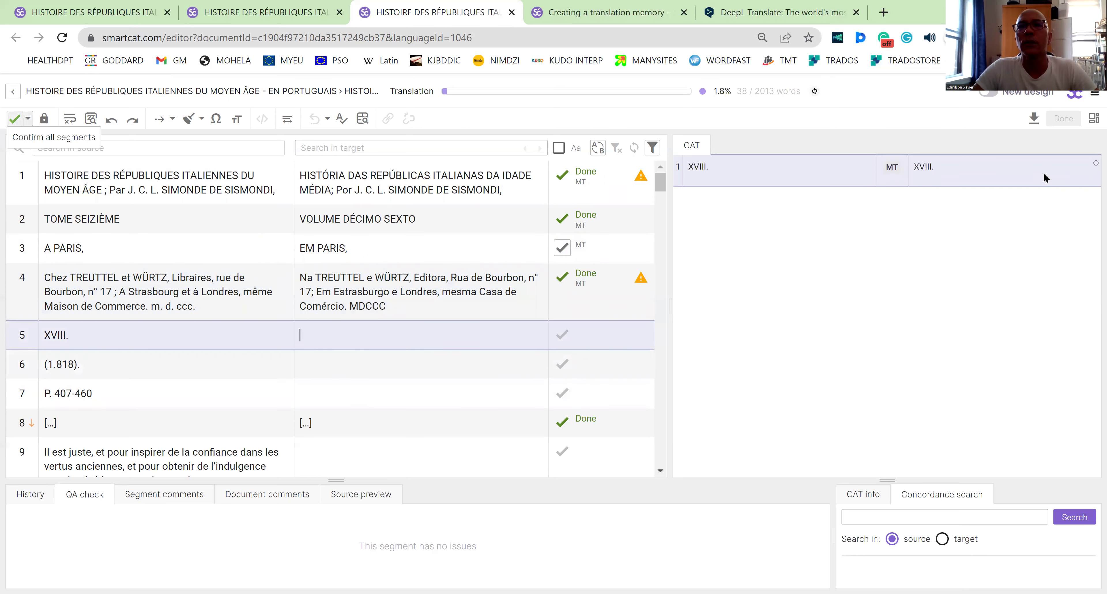
Step: Insert the machine translation suggestion "XVIII." into segment 5 and confirm the segment
left_click(947, 173)
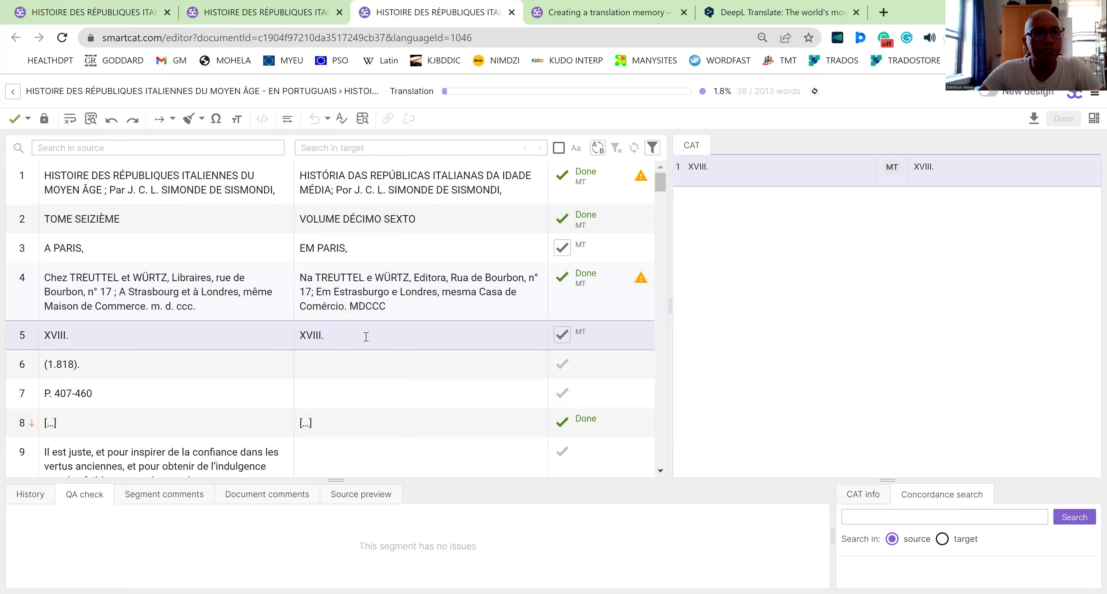
left_click(13, 120)
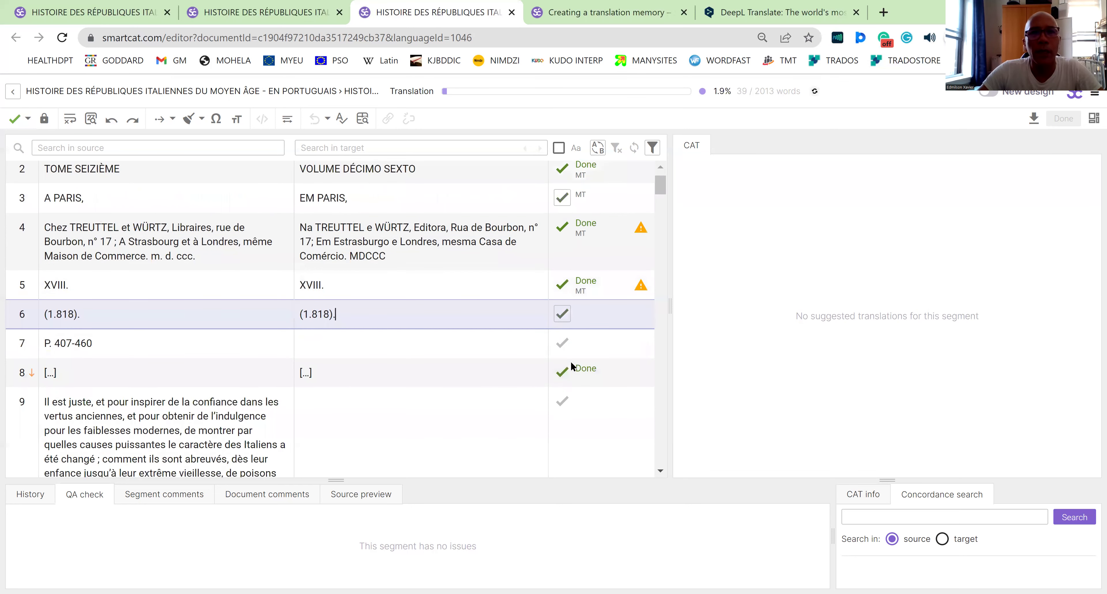
Step: Review the quality check warnings on the finished segments and confirm all translated segments at once
scroll(572, 366, "down", 2)
scroll(573, 364, "up", 3)
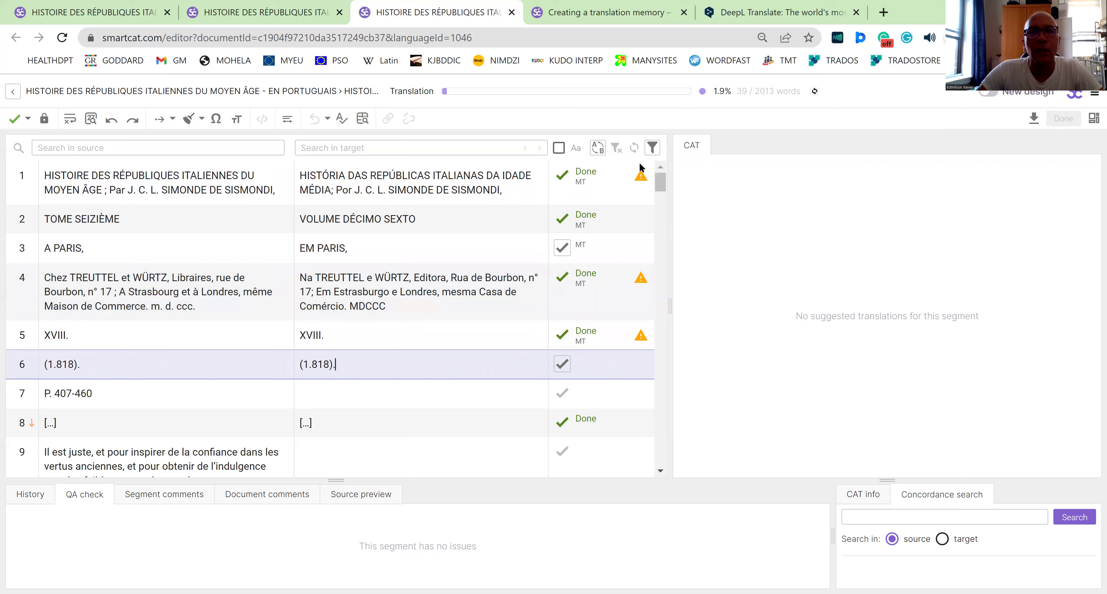
mouse_move(641, 281)
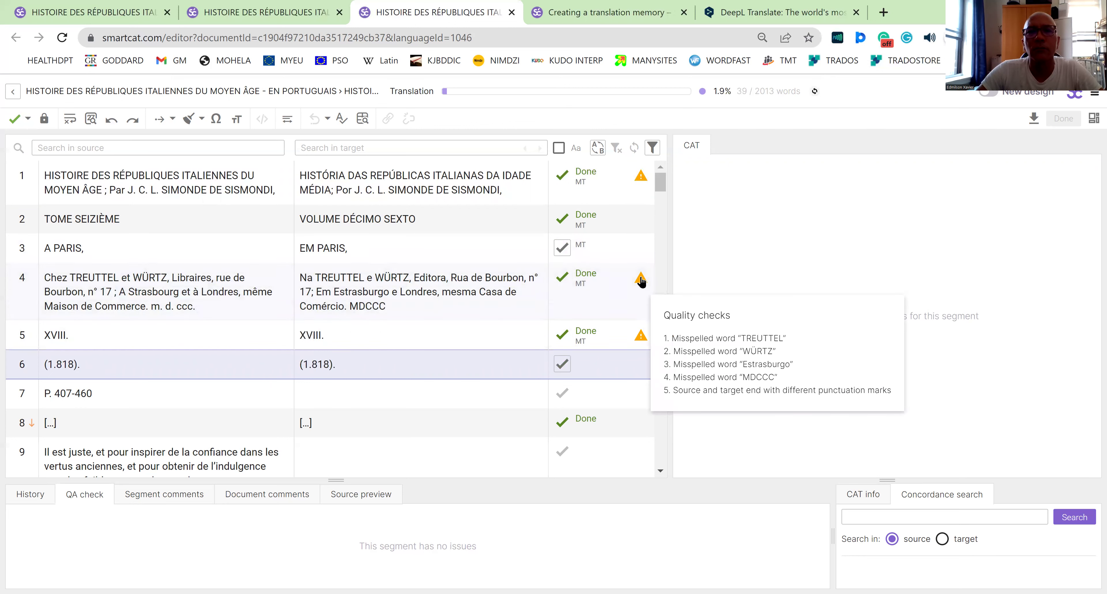
mouse_move(639, 180)
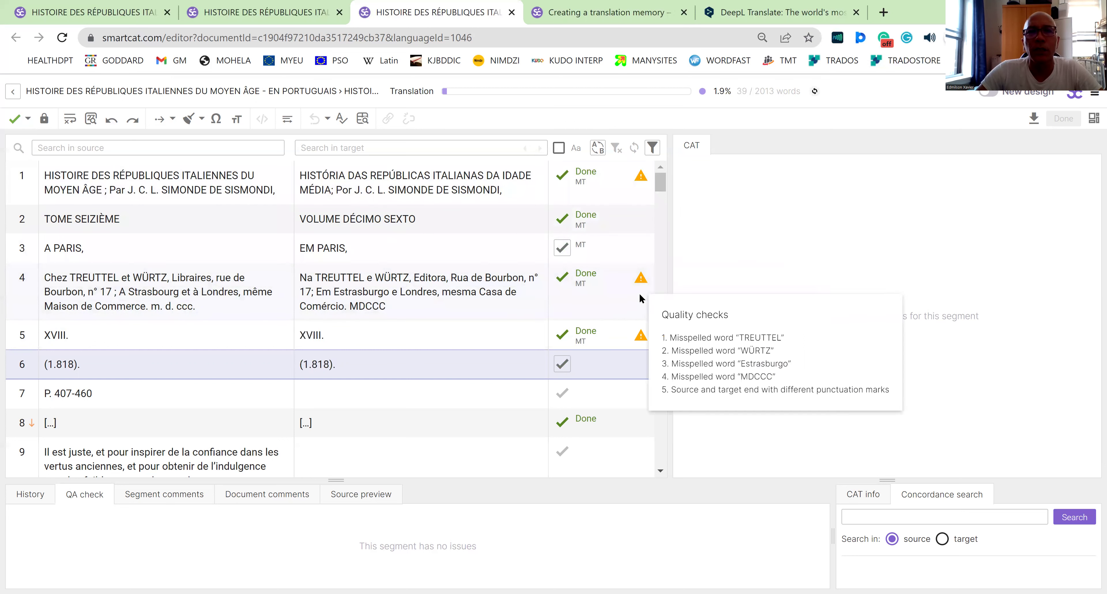
mouse_move(642, 342)
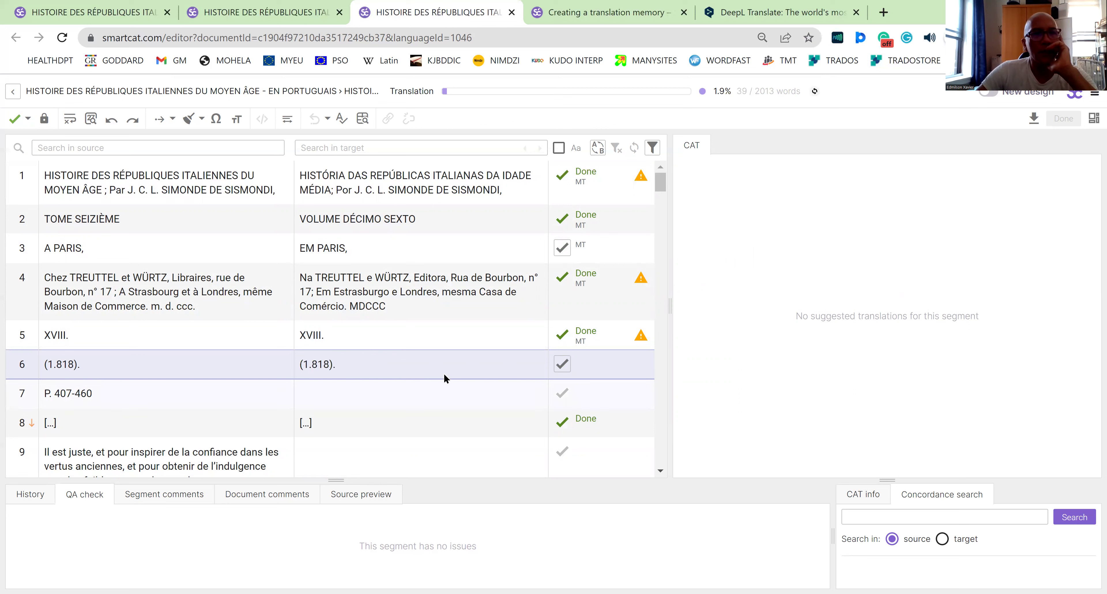
left_click(28, 119)
left_click(33, 135)
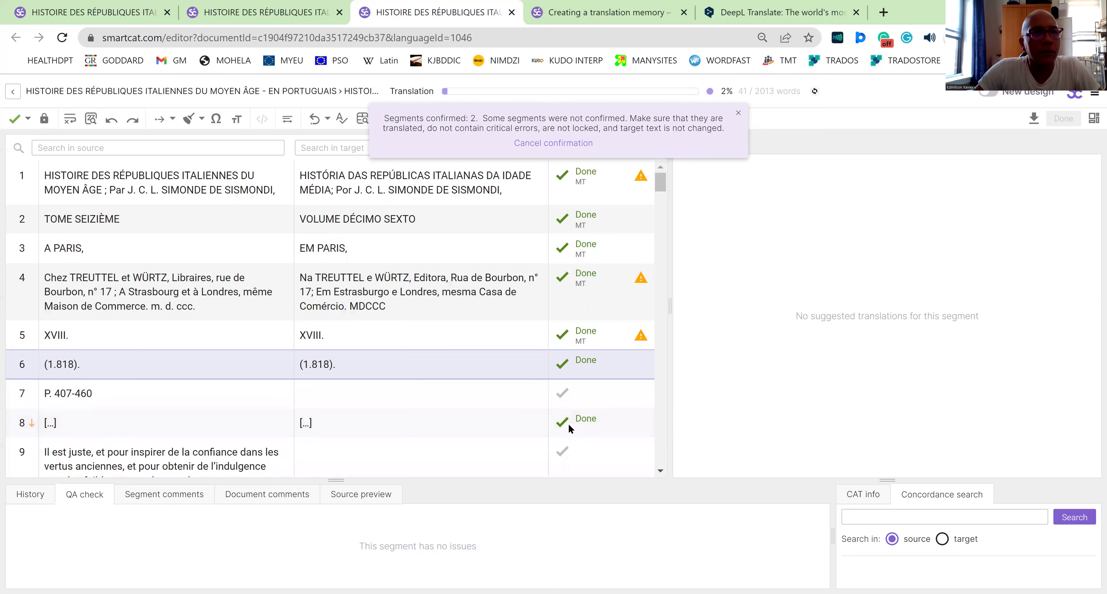
Step: Insert the machine translation suggestion "Pp. 407-460" as the translation of segment 7
scroll(519, 426, "down", 3)
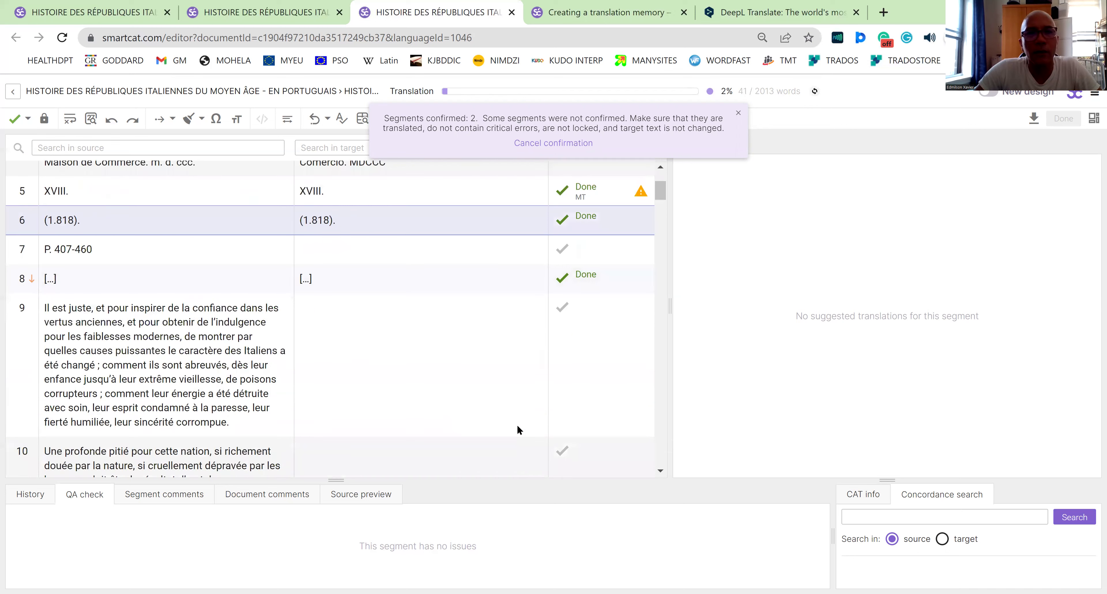
scroll(564, 383, "down", 1)
scroll(385, 329, "up", 3)
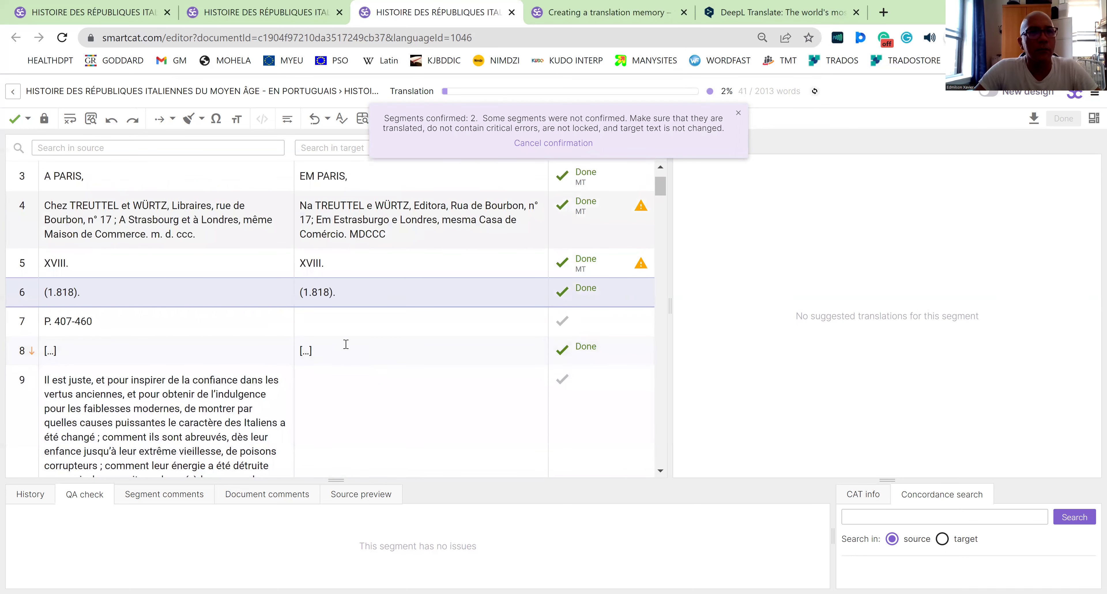
left_click(209, 323)
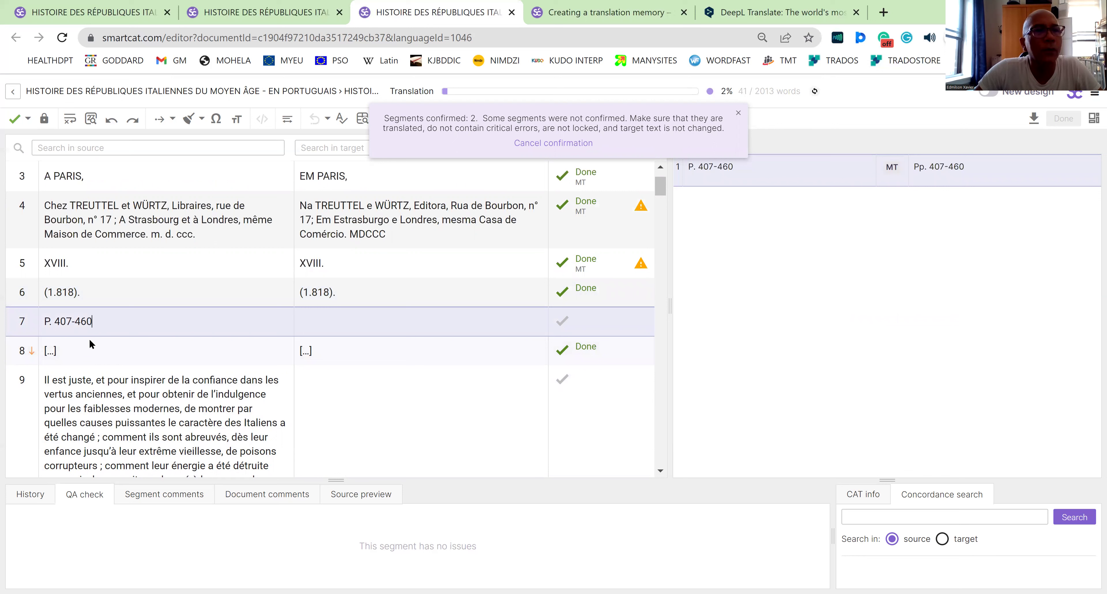
left_click(973, 168)
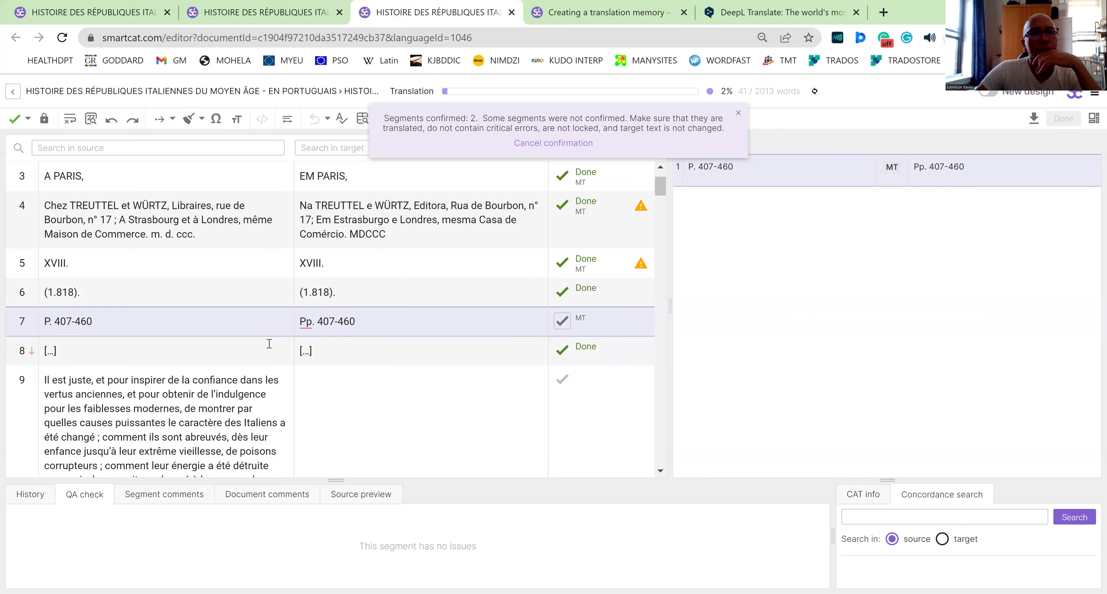
Step: Look through the spelling suggestions for the underlined abbreviation "Pp" in segment 7's translation
right_click(307, 320)
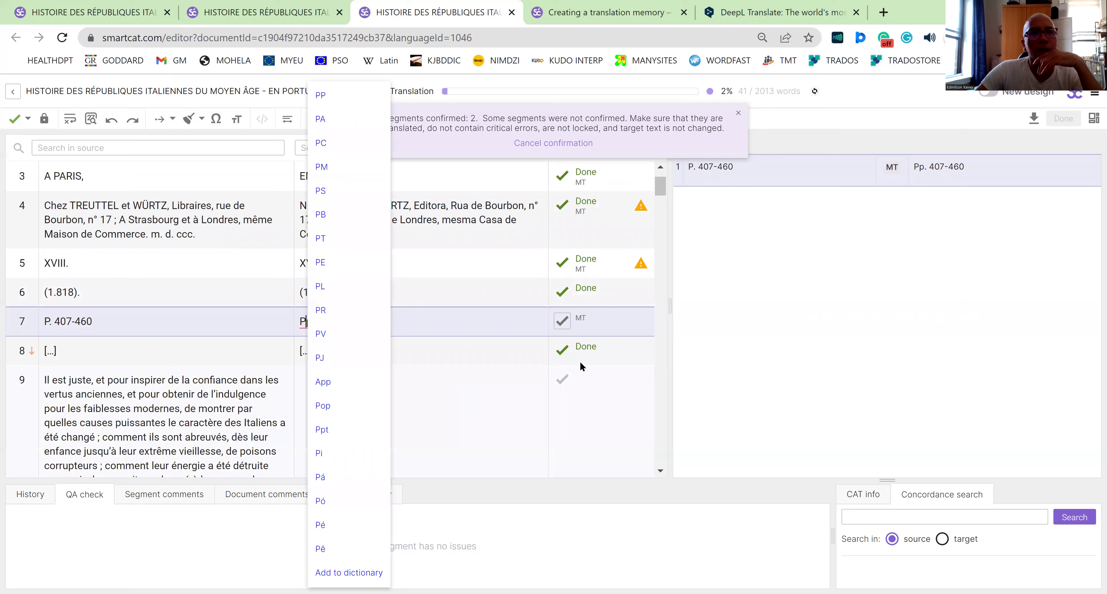
left_click(280, 308)
right_click(304, 320)
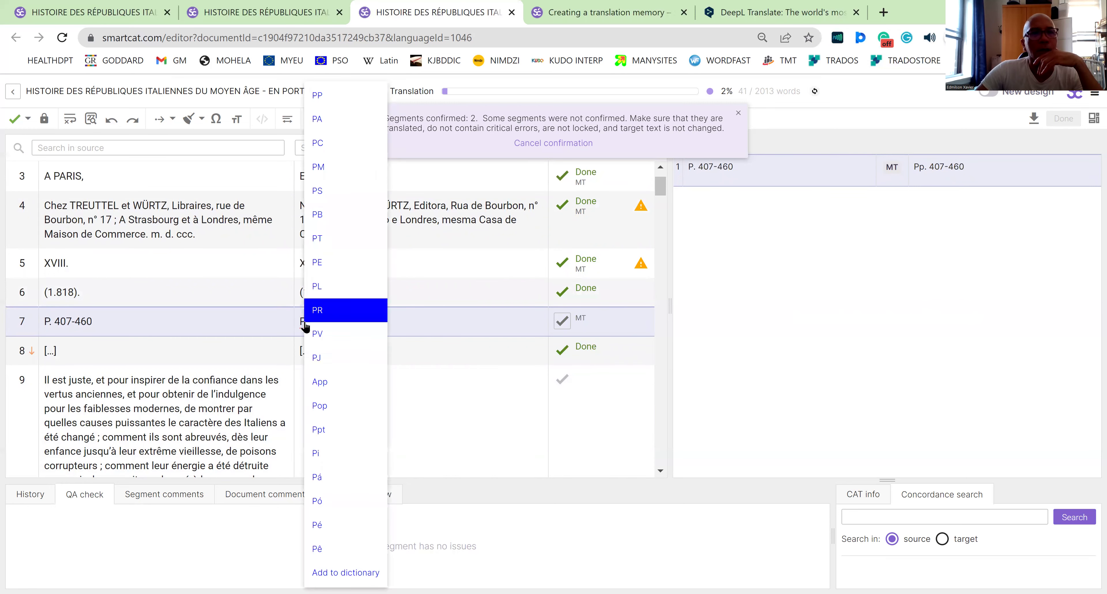
left_click(278, 327)
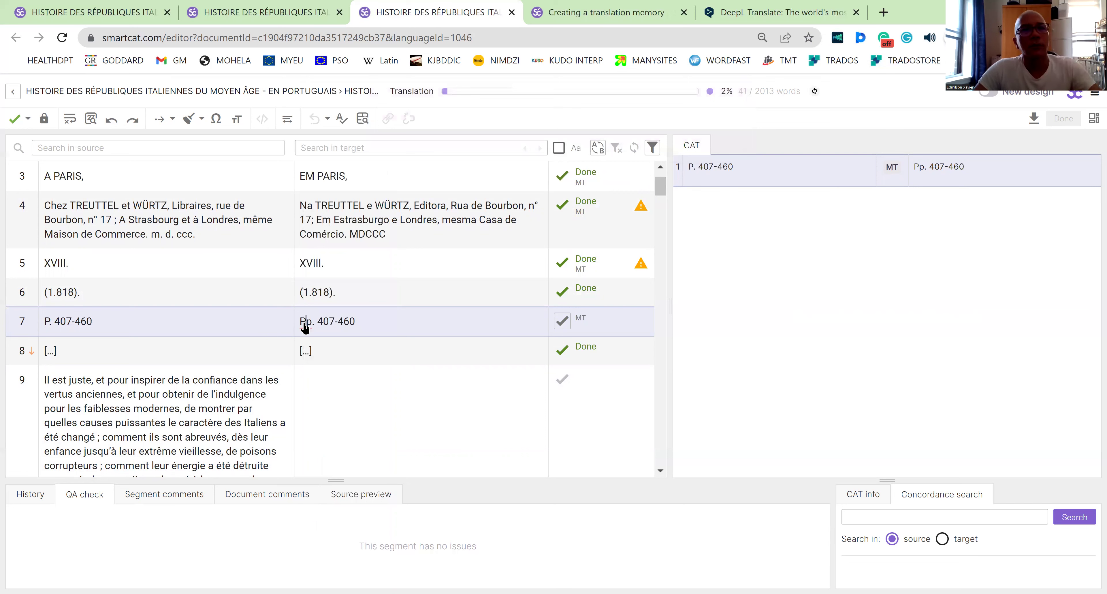
right_click(304, 322)
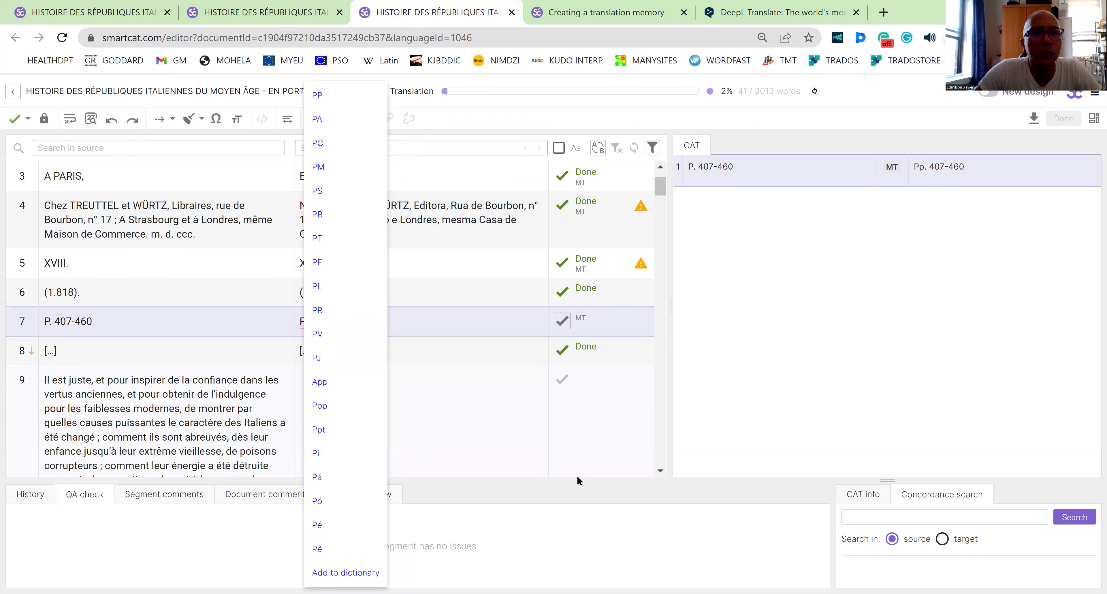
scroll(386, 430, "down", 2)
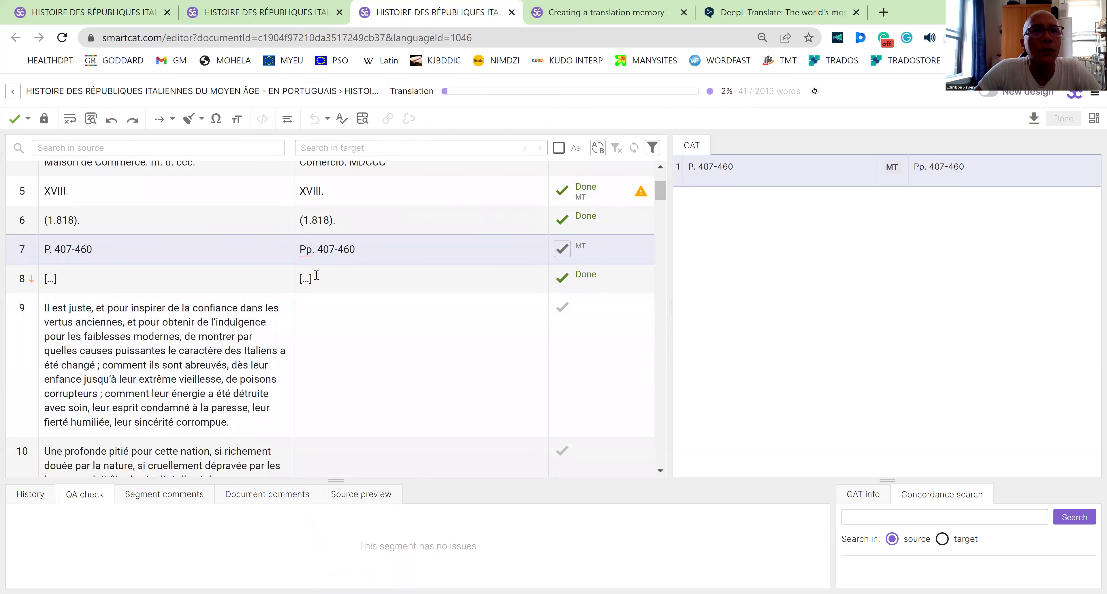
left_click(320, 277)
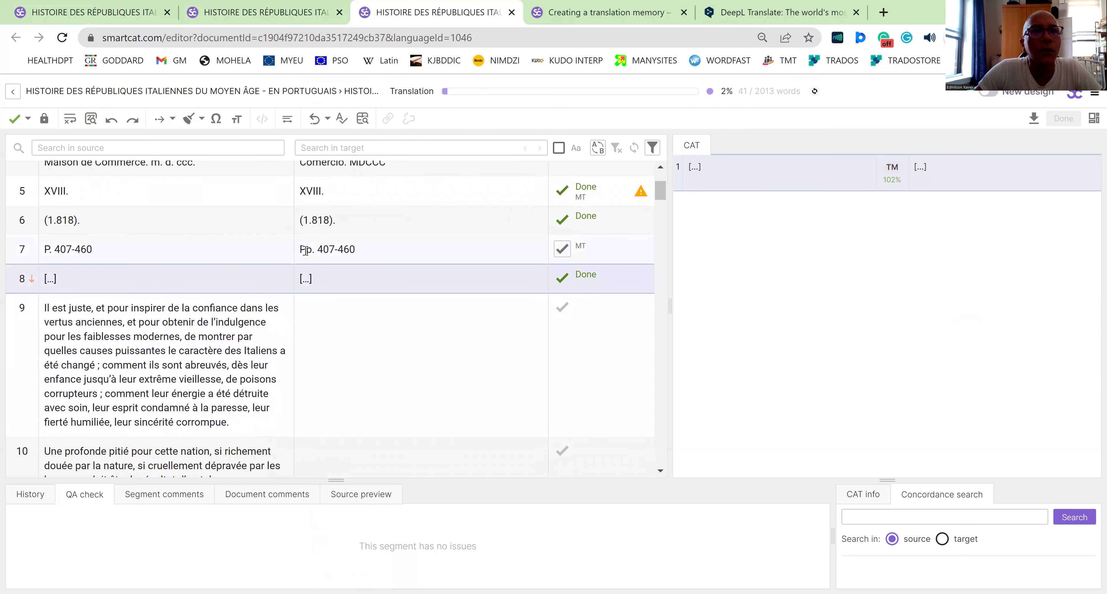
right_click(305, 251)
left_click(432, 231)
left_click(431, 234)
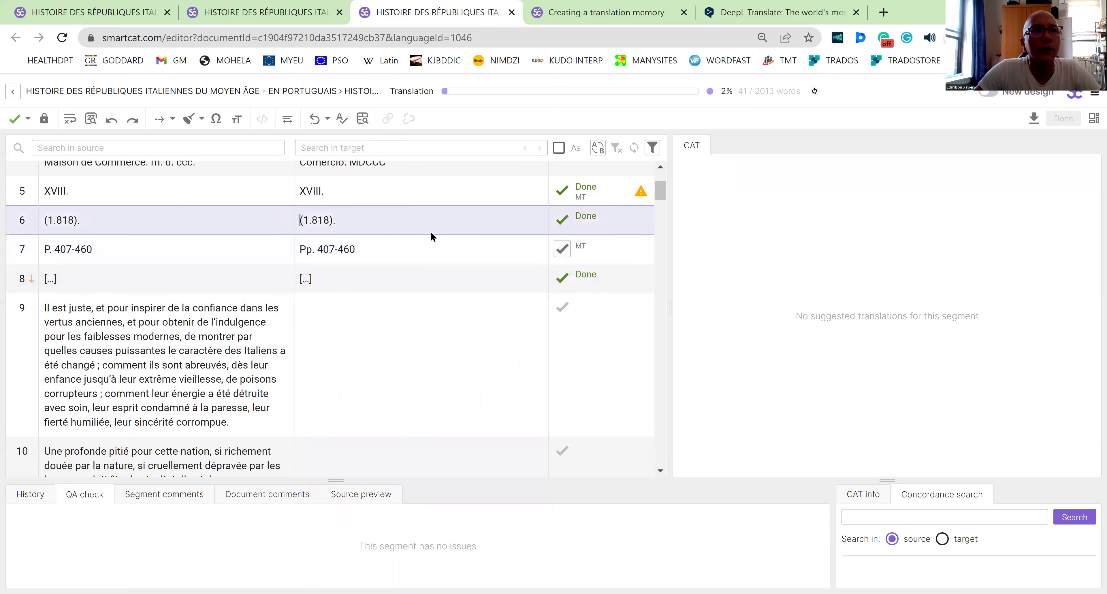
right_click(305, 251)
left_click(727, 285)
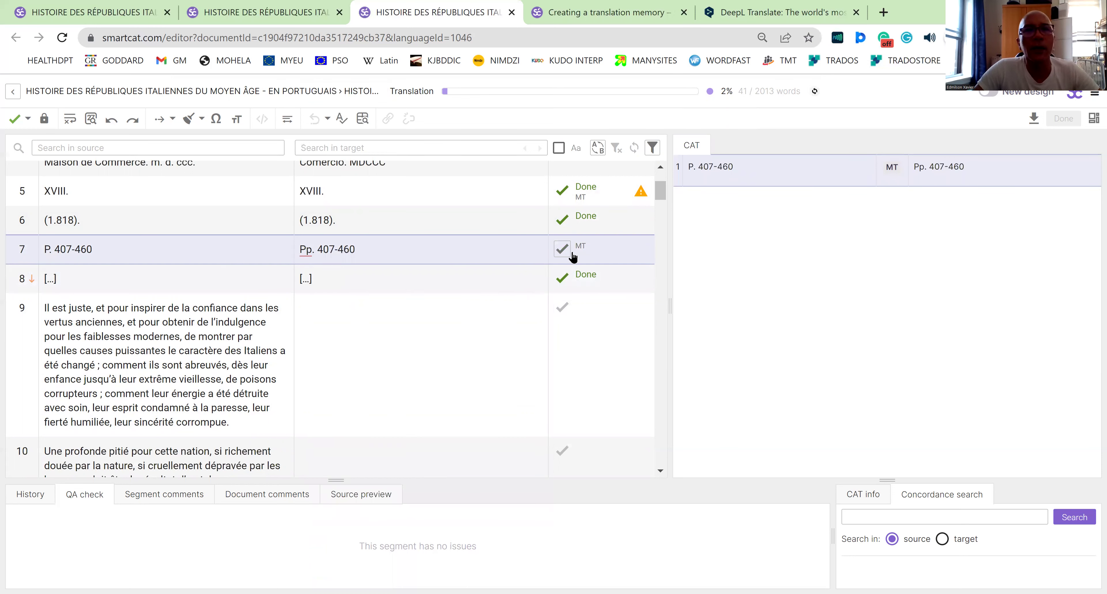
Step: Insert the machine translation suggestion as the translation of segment 9 and try to confirm the segment
left_click(329, 271)
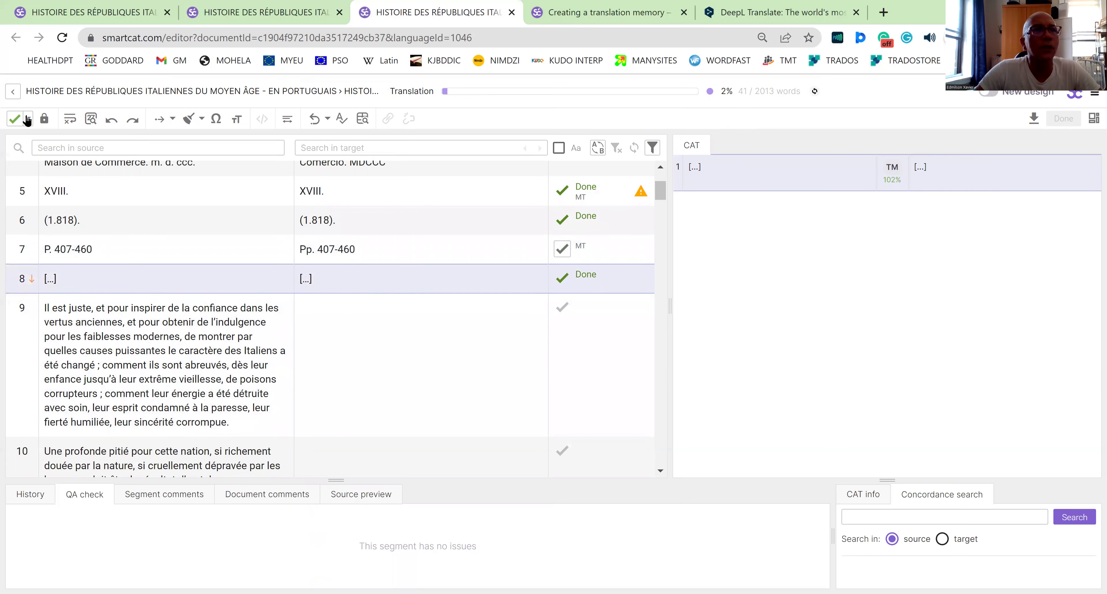
left_click(386, 340)
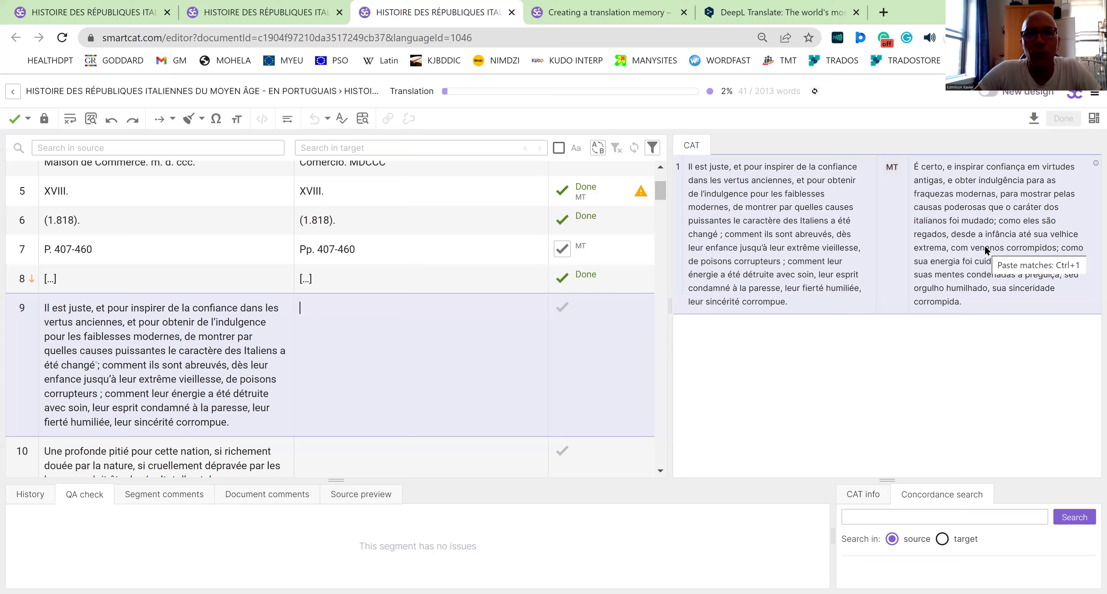
key("ctrl+1")
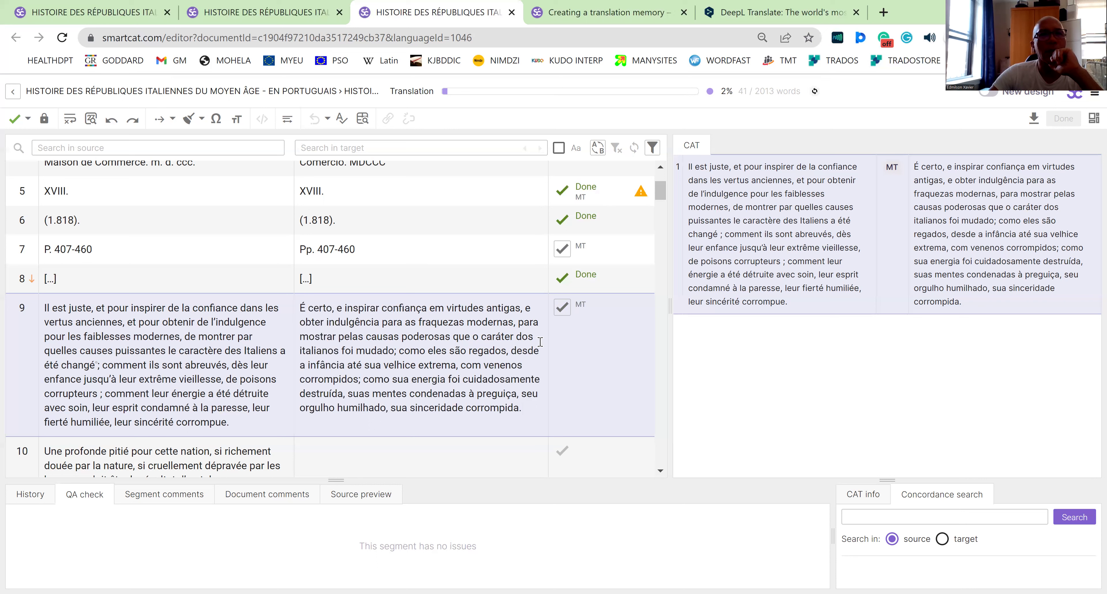
left_click(400, 351)
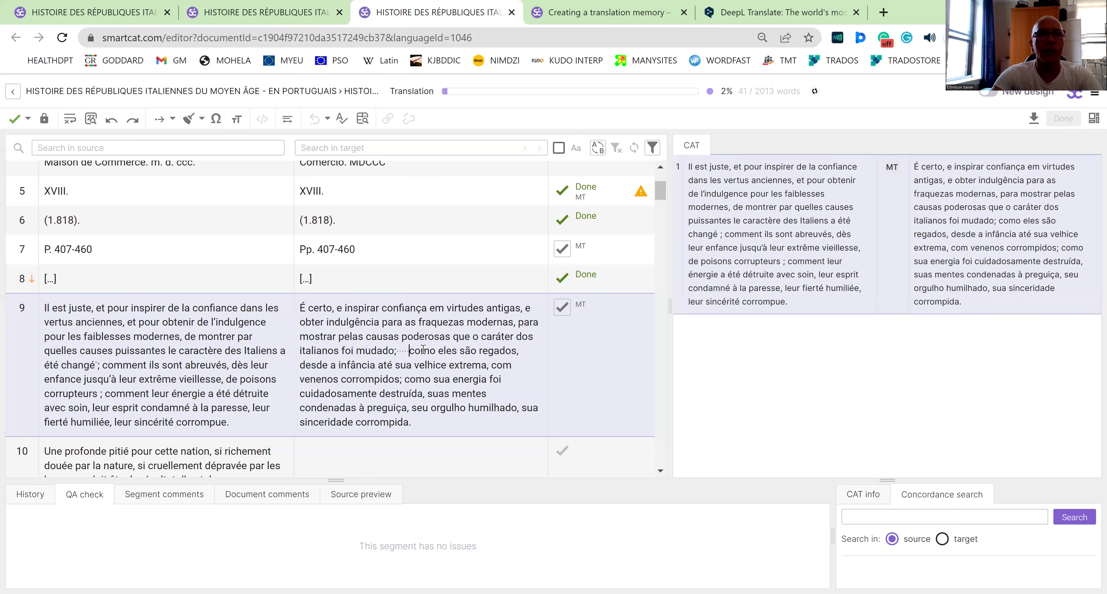
key("ctrl+Return")
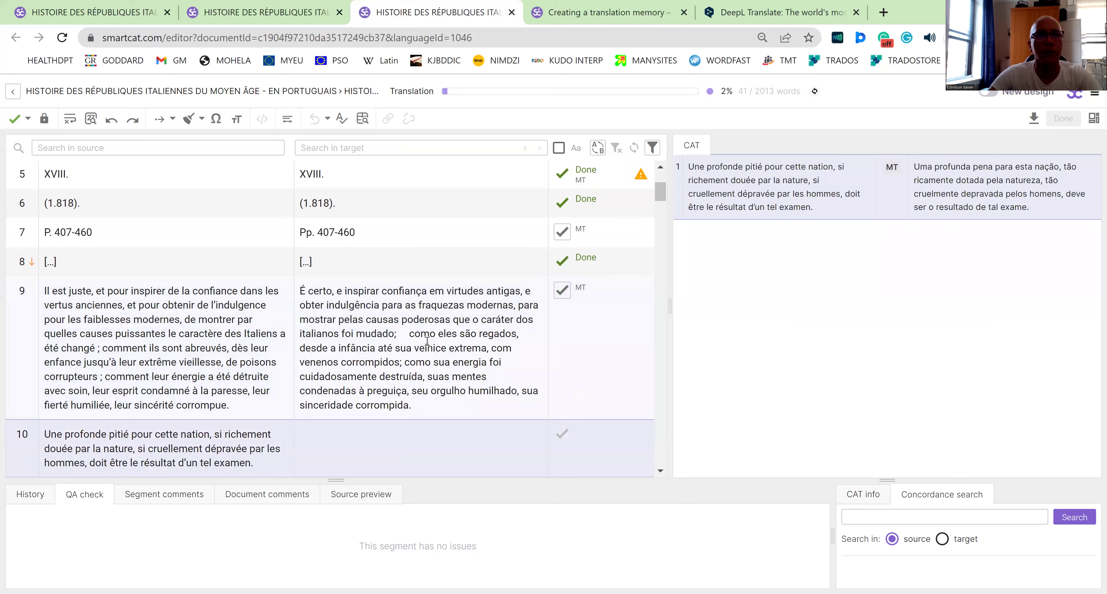
Step: Replace "certo" with "justo" at the beginning of segment 9's translation
left_click(394, 336)
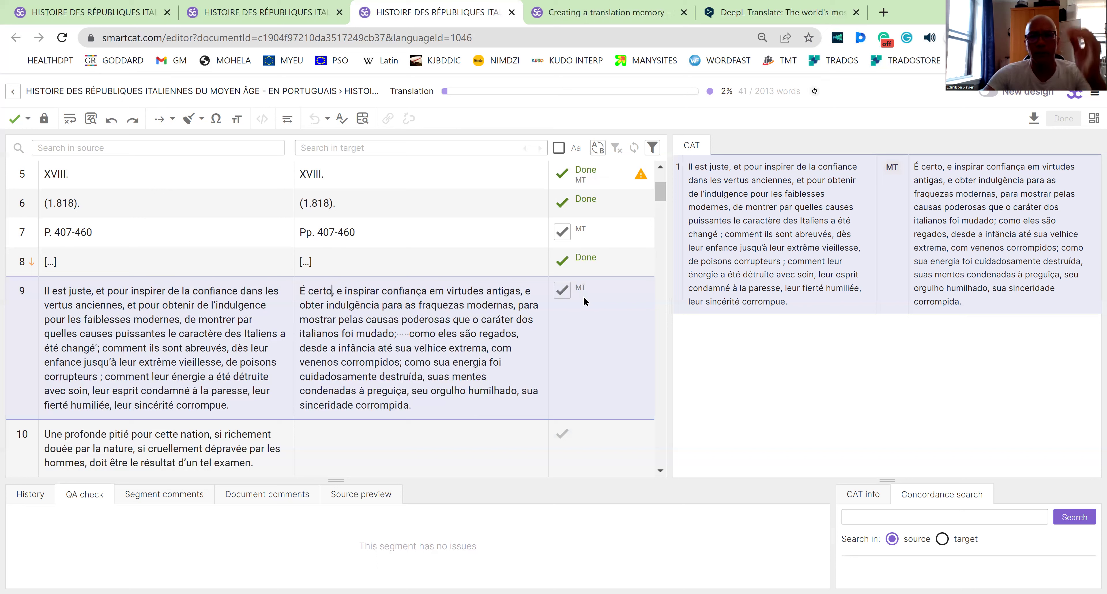
key("BackSpace")
key("BackSpace")
key("BackSpace")
key("BackSpace")
key("BackSpace")
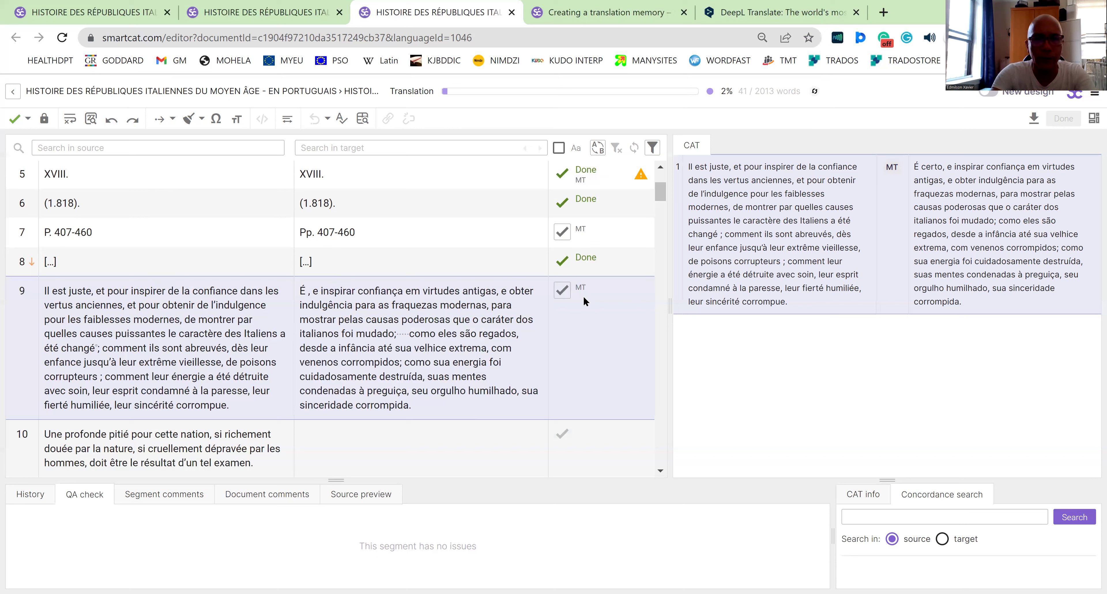
type("justo")
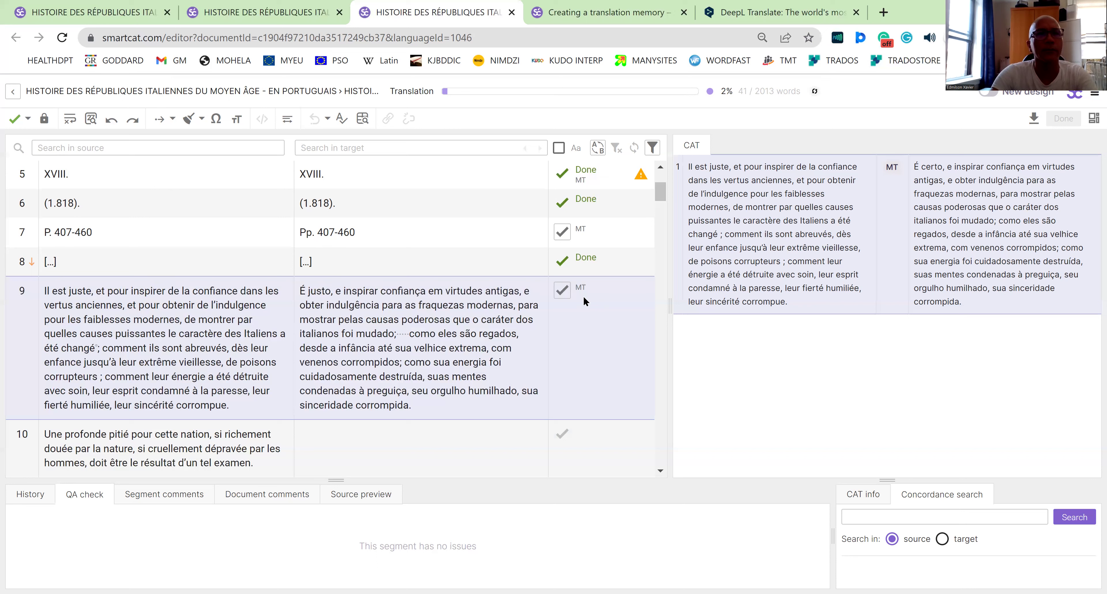
Step: Try "correto" in place of "justo" at the start of segment 9's translation and change the word back to "justo"
key("BackSpace")
key("BackSpace")
key("BackSpace")
key("BackSpace")
key("BackSpace")
type("correto")
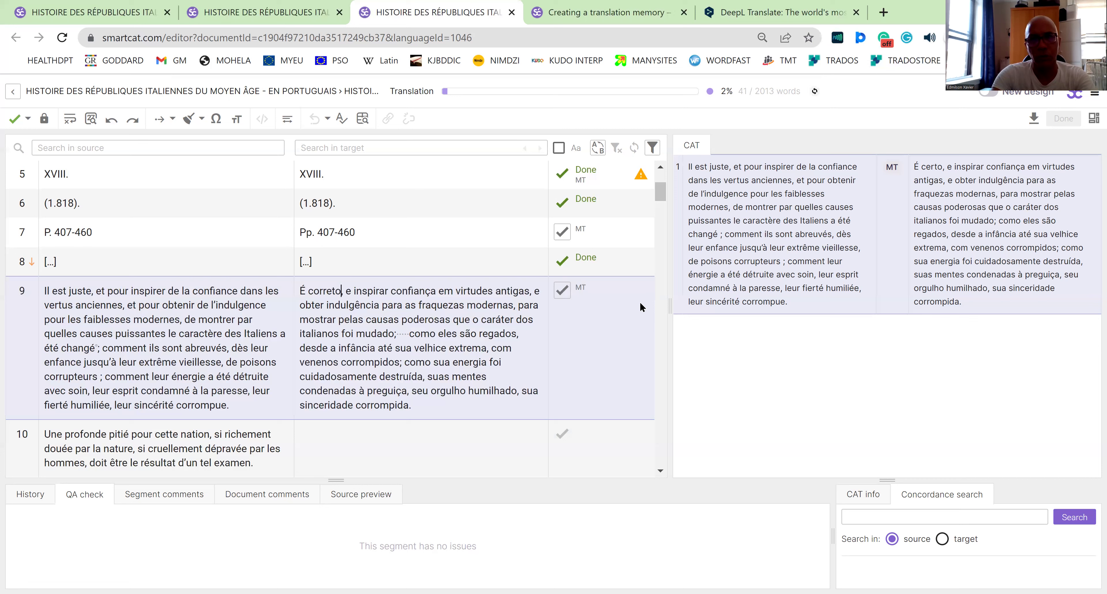
key("BackSpace")
key("BackSpace")
key("BackSpace")
key("BackSpace")
key("BackSpace")
key("BackSpace")
key("BackSpace")
type("justo")
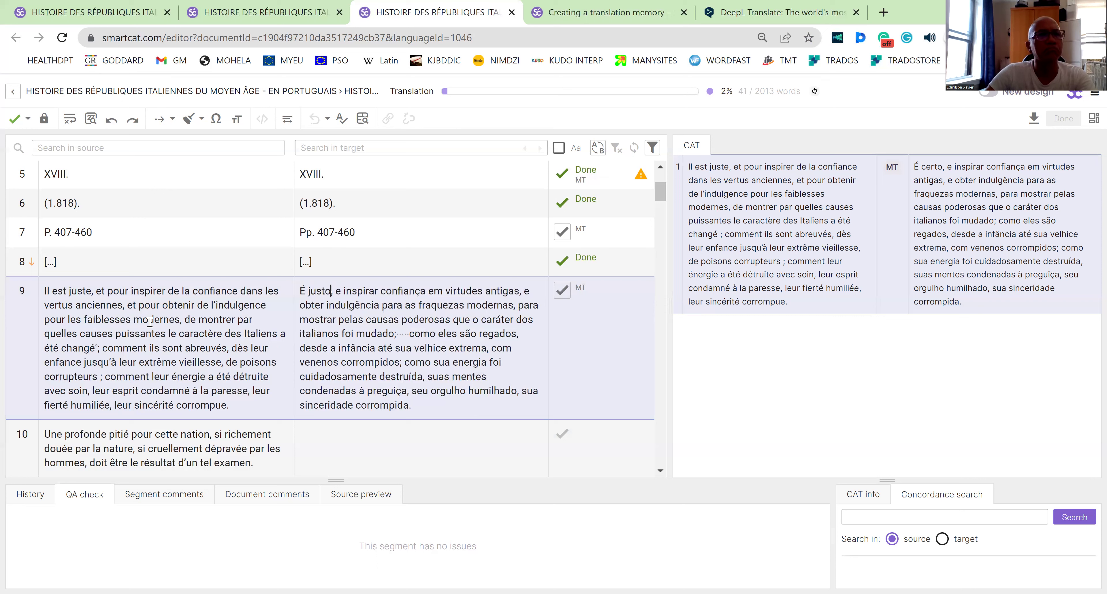
Step: Insert "tanto para" before "inspirar confiança" in segment 9's translation
left_click(344, 291)
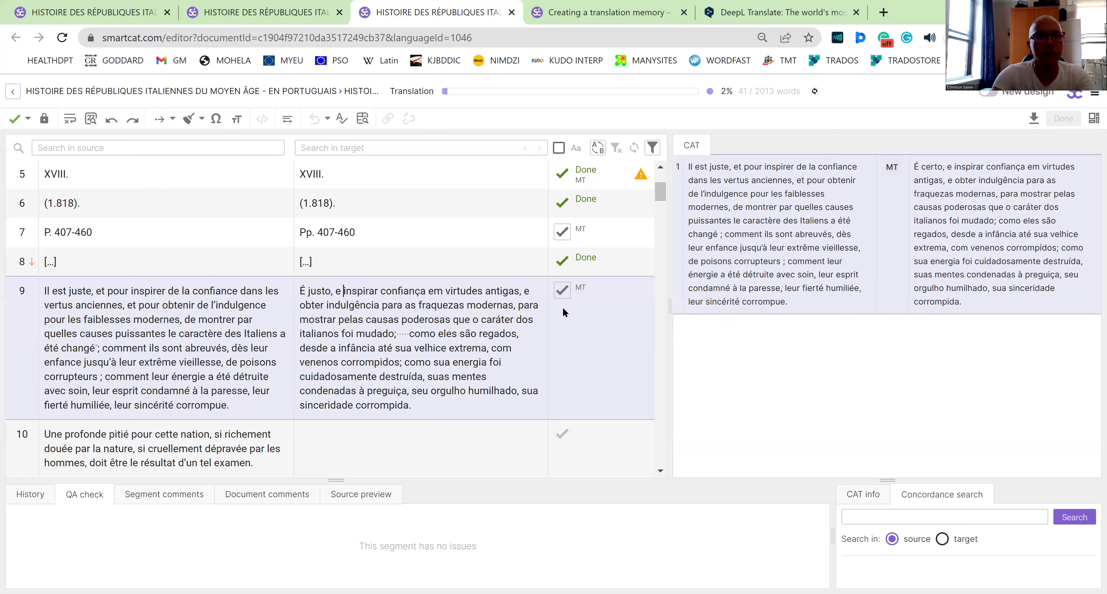
type("tanto pa")
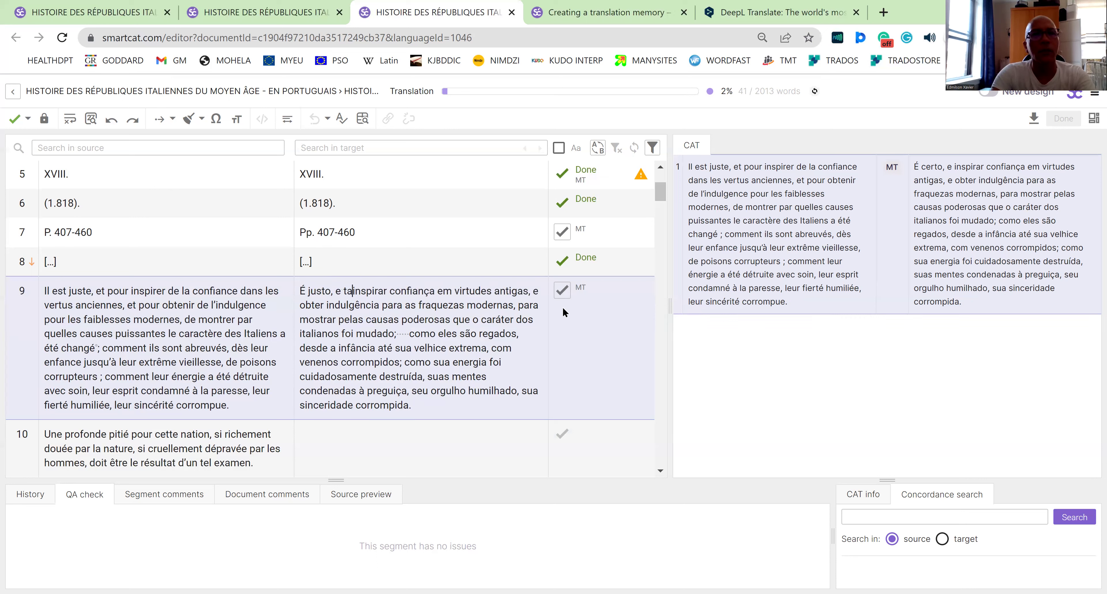
type("ra")
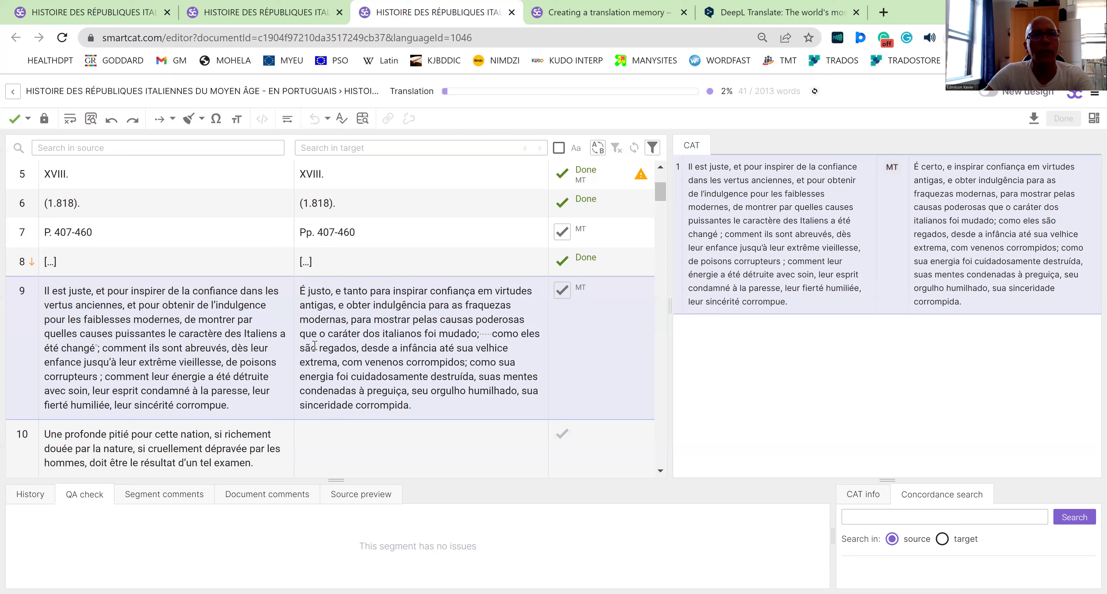
Step: Replace the "e" before "obter indulgência" with "como também para" in segment 9's translation, correcting the accent with the spelling suggestion
left_click(346, 306)
key("BackSpace")
key("BackSpace")
type("com")
type("o tam")
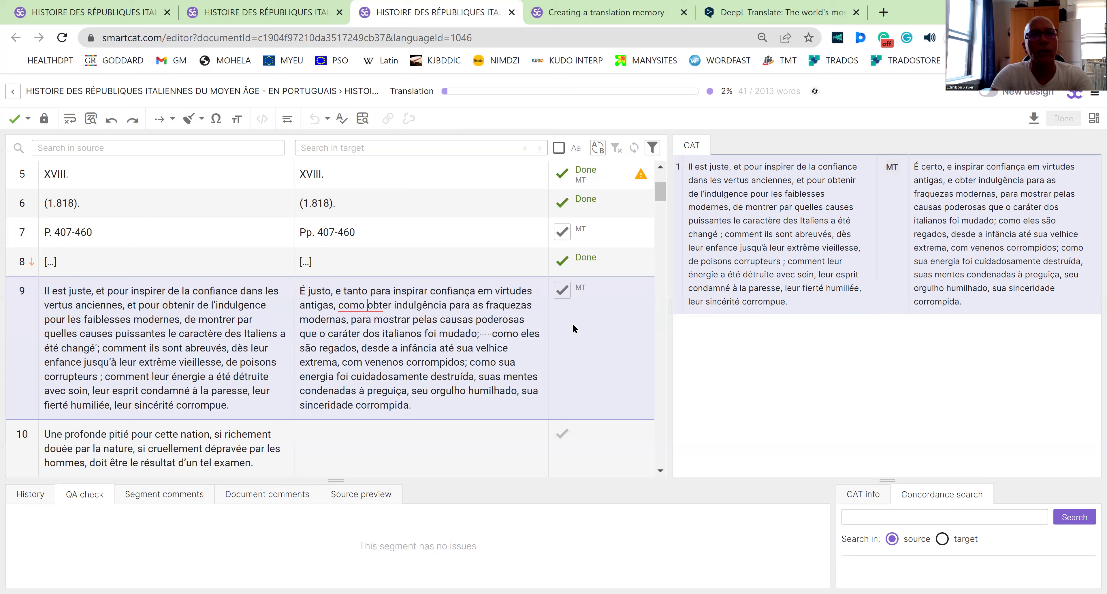
type("bem para")
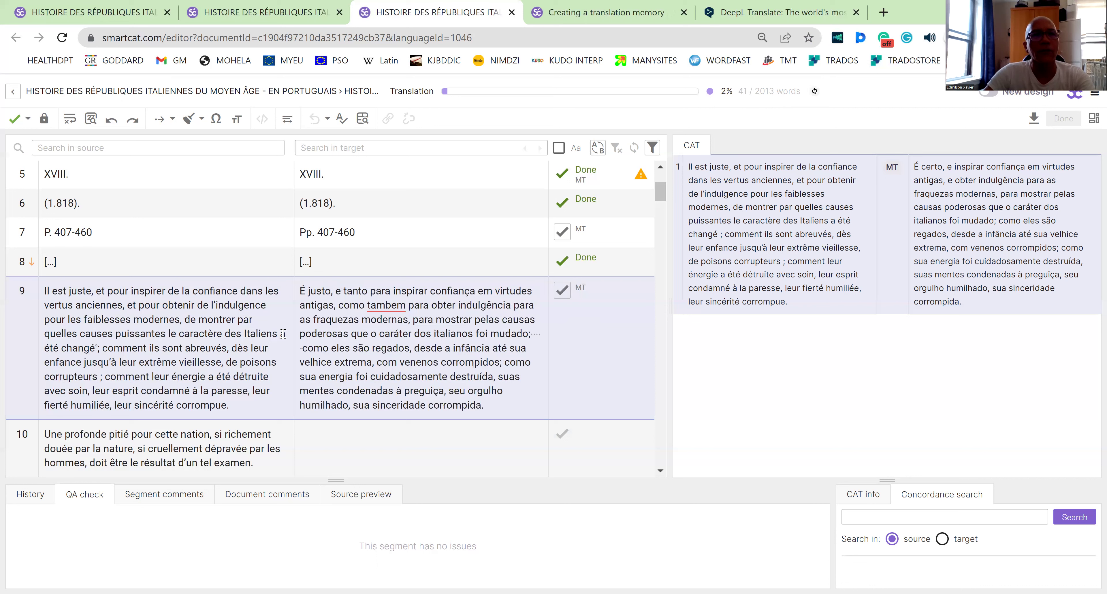
right_click(387, 303)
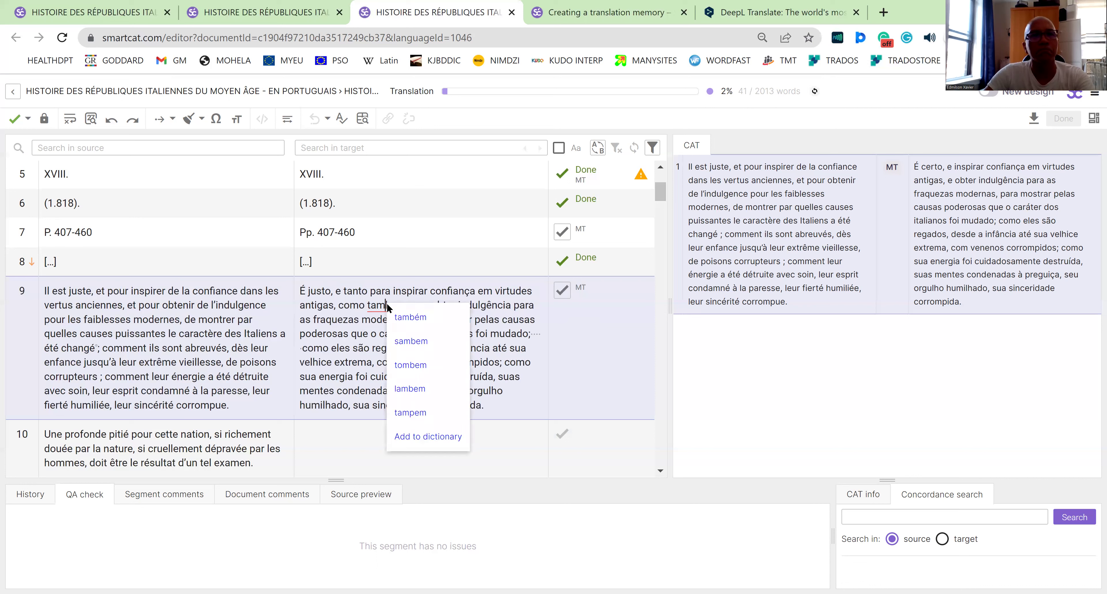
left_click(426, 318)
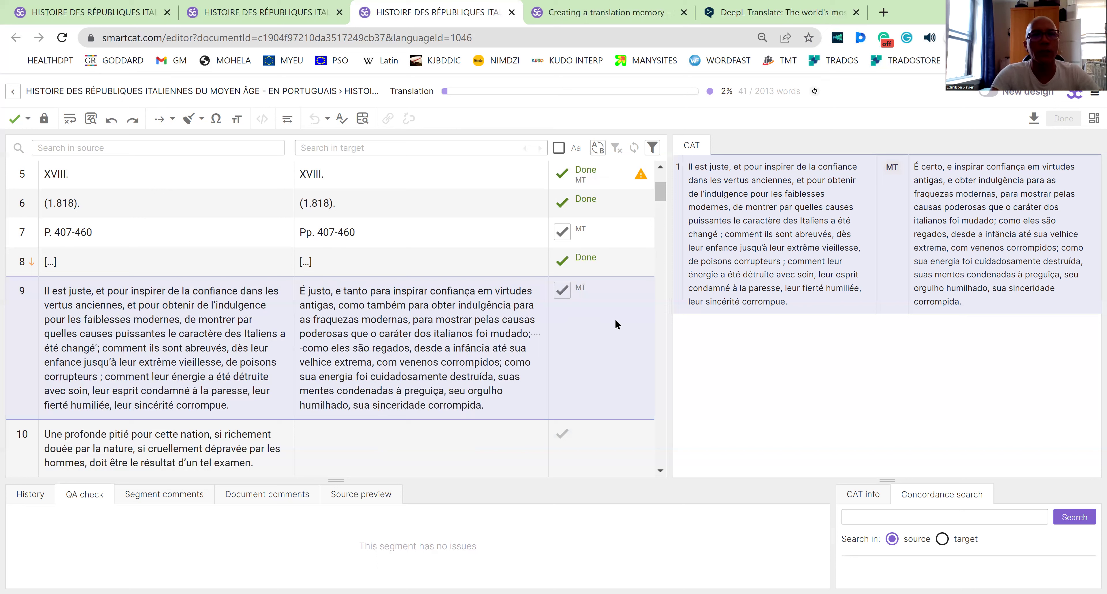
Step: Delete the "para" before "mostrar" and the "e" before "tanto para" in segment 9's translation
key("BackSpace")
key("BackSpace")
key("BackSpace")
key("BackSpace")
key("BackSpace")
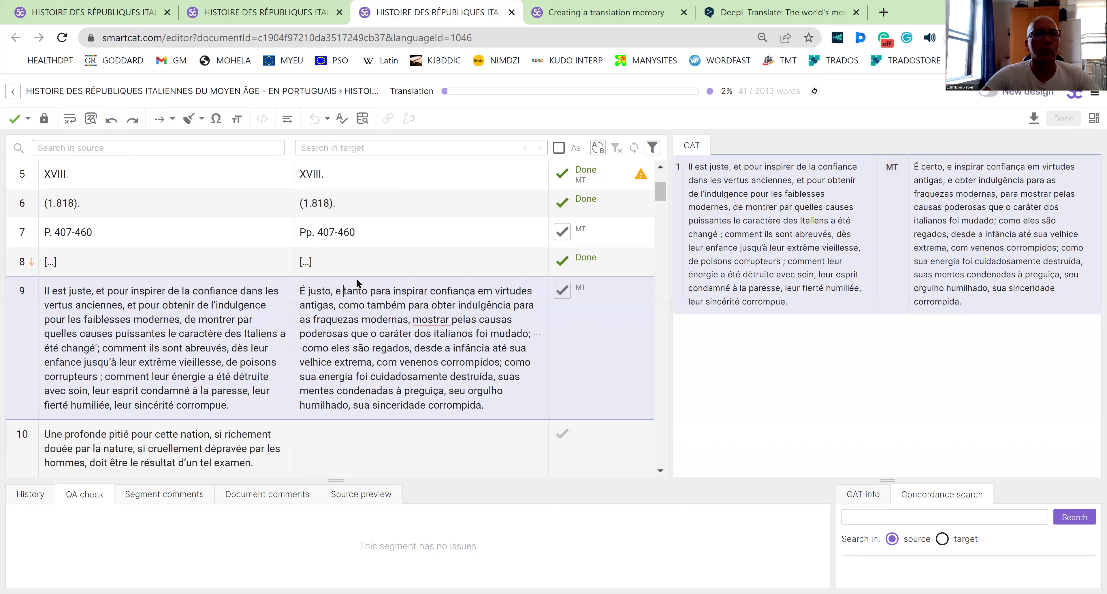
key("BackSpace")
key("BackSpace")
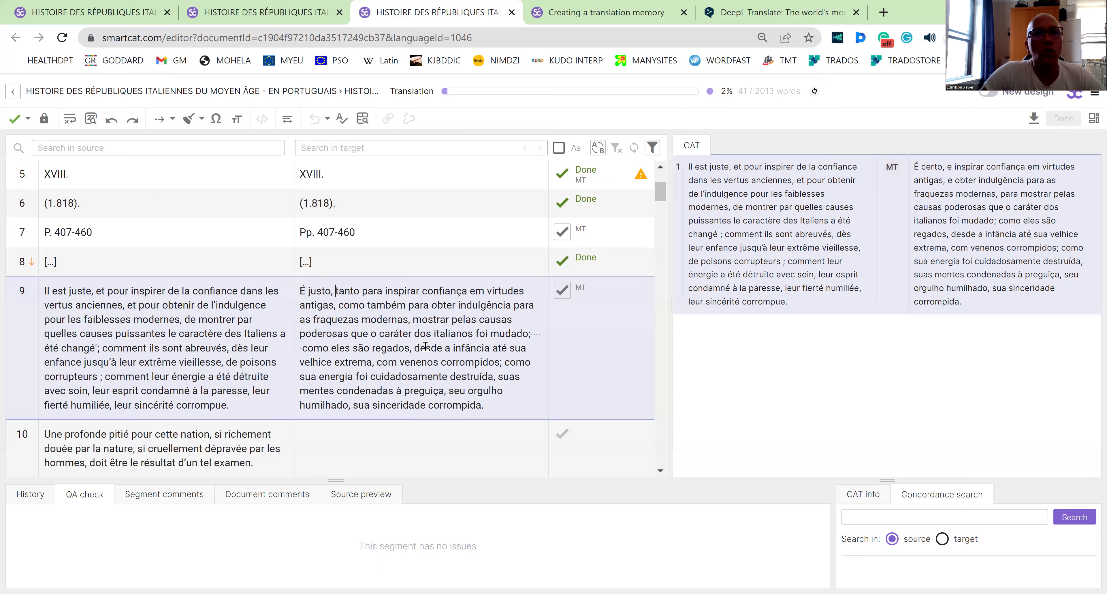
Step: Replace "pelas" with "por quais" before "causas poderosas" in segment 9's translation
left_click(475, 321)
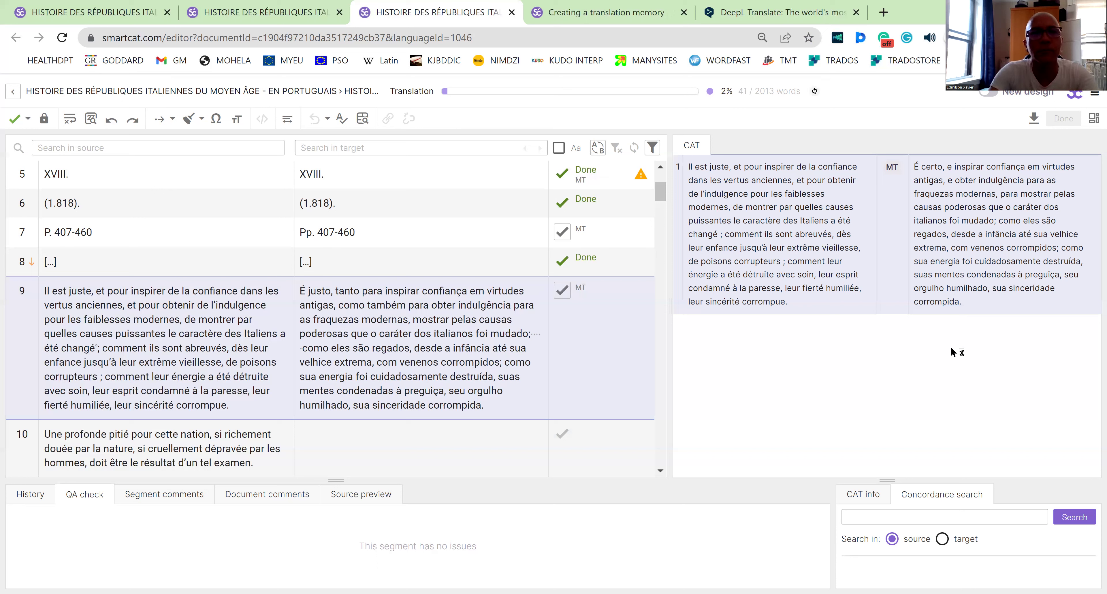
key("BackSpace")
key("BackSpace")
key("BackSpace")
key("BackSpace")
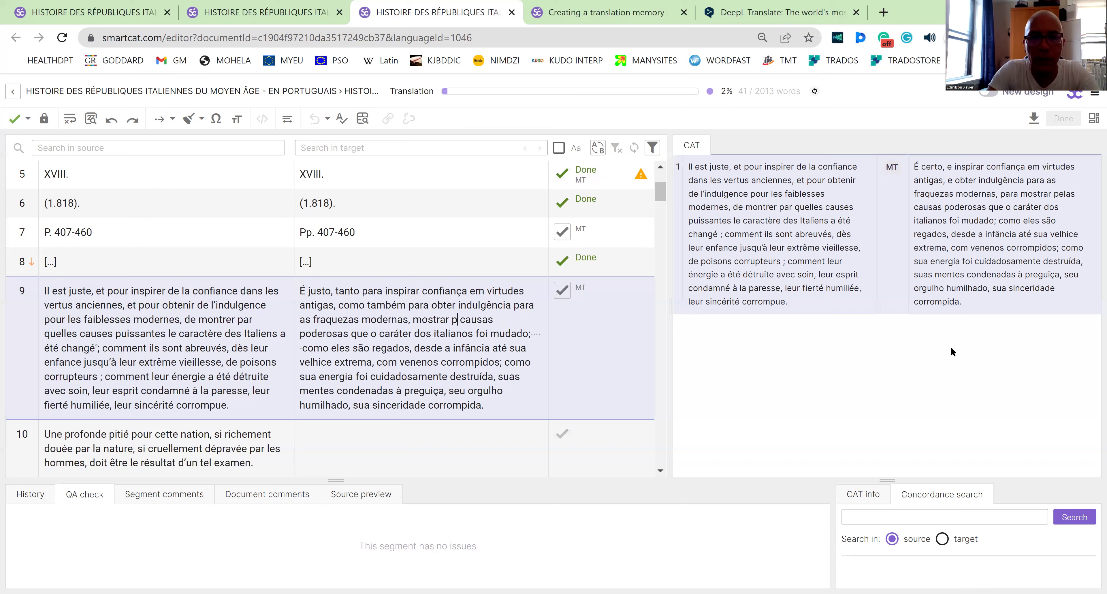
type("or")
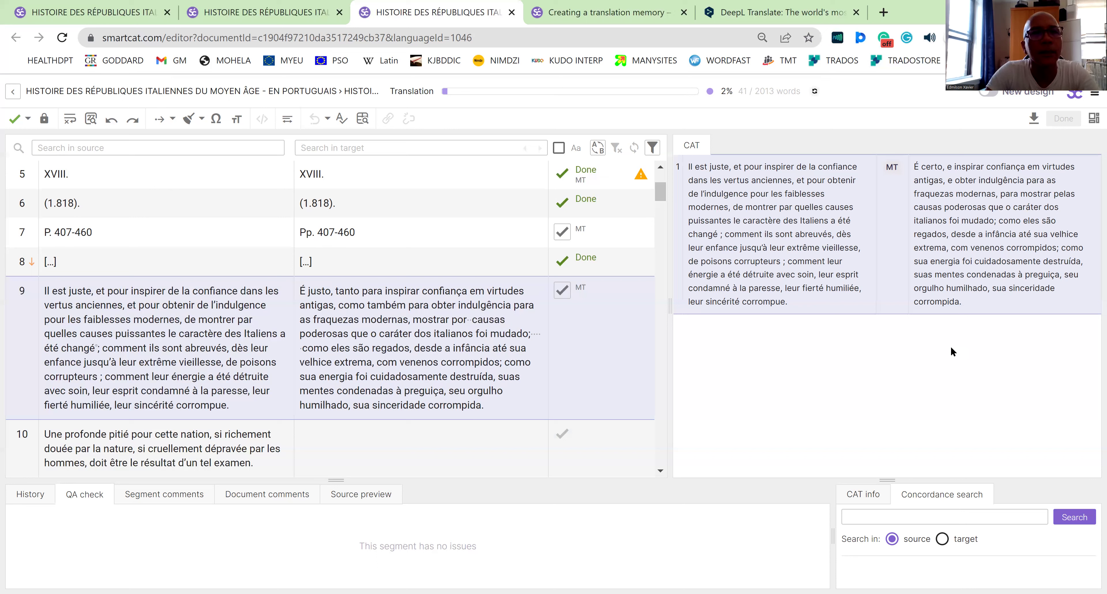
type(" quais")
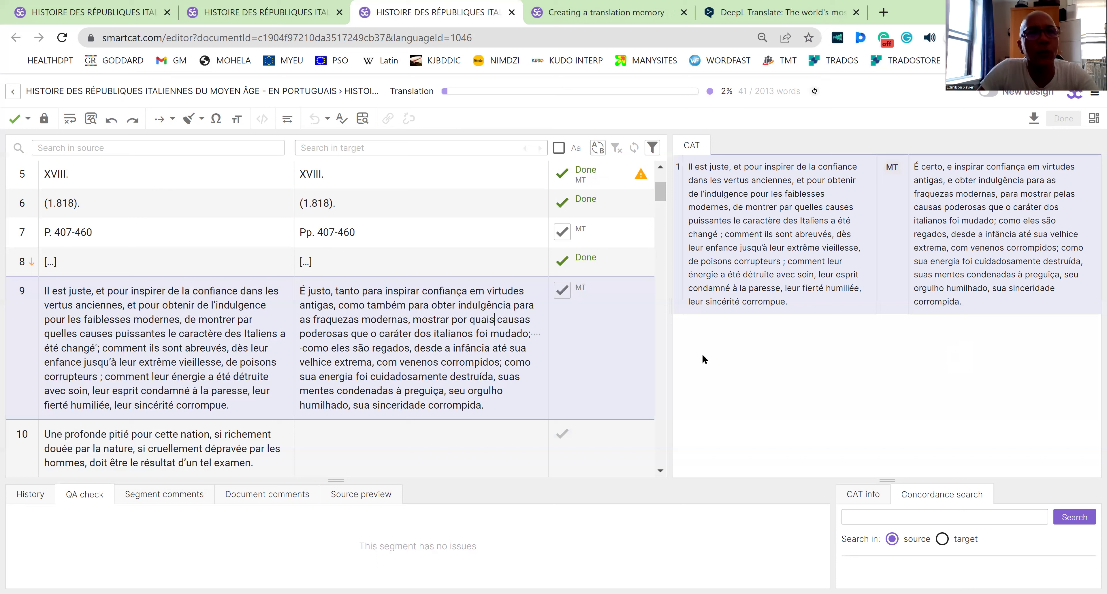
Step: Delete the word "que" after "causas poderosas" in segment 9's translation
left_click(368, 333)
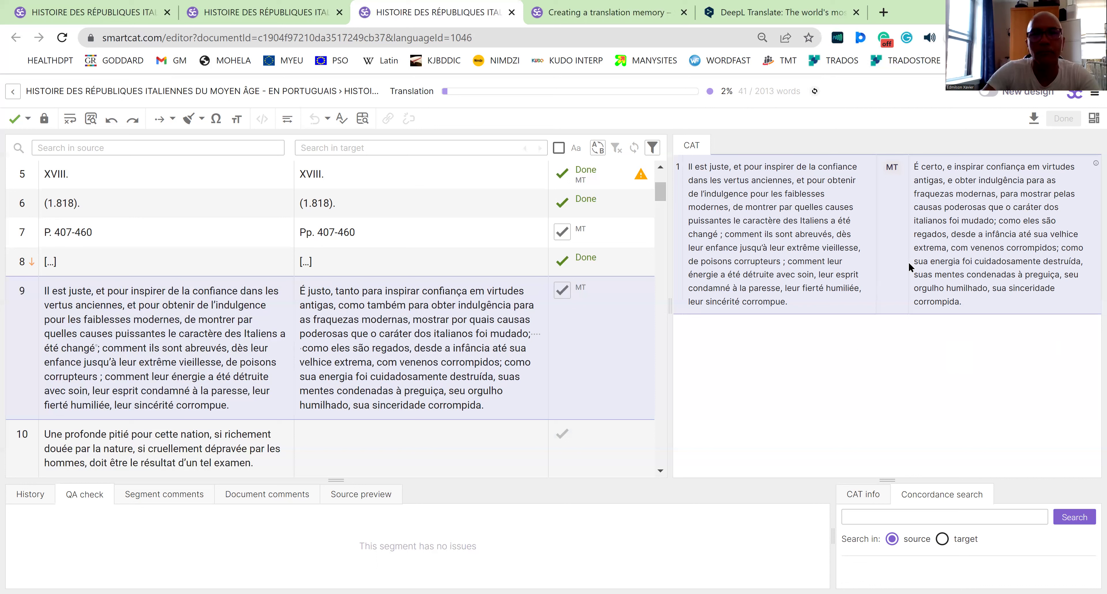
key("BackSpace")
key("BackSpace")
key("BackSpace")
key("BackSpace")
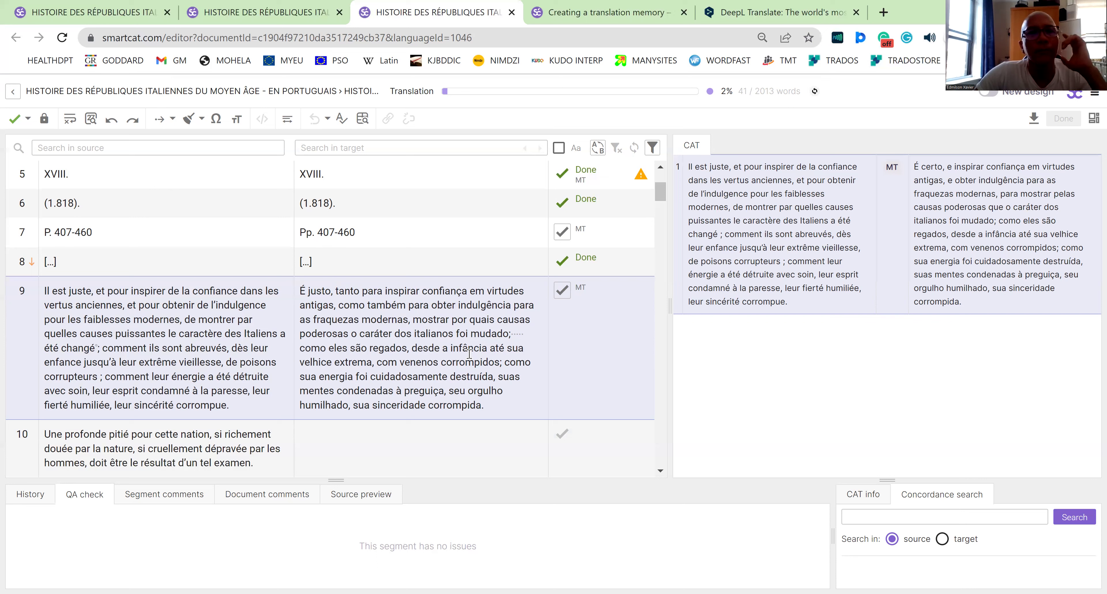
Step: Replace "foi" with "tem sido" before "mudado" in segment 9's translation
left_click(471, 334)
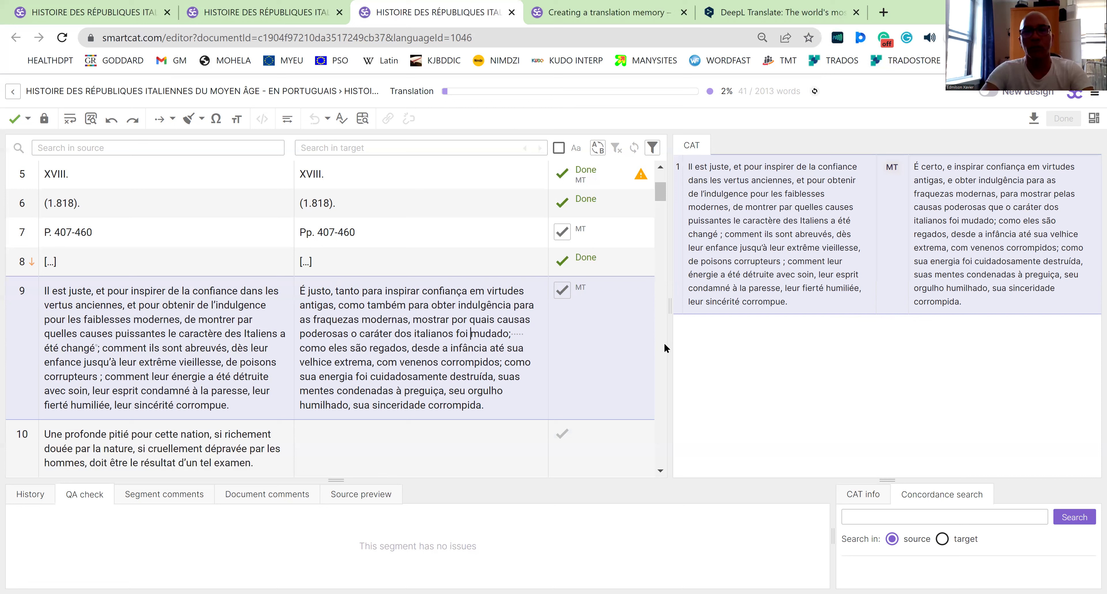
key("BackSpace")
key("BackSpace")
key("BackSpace")
key("BackSpace")
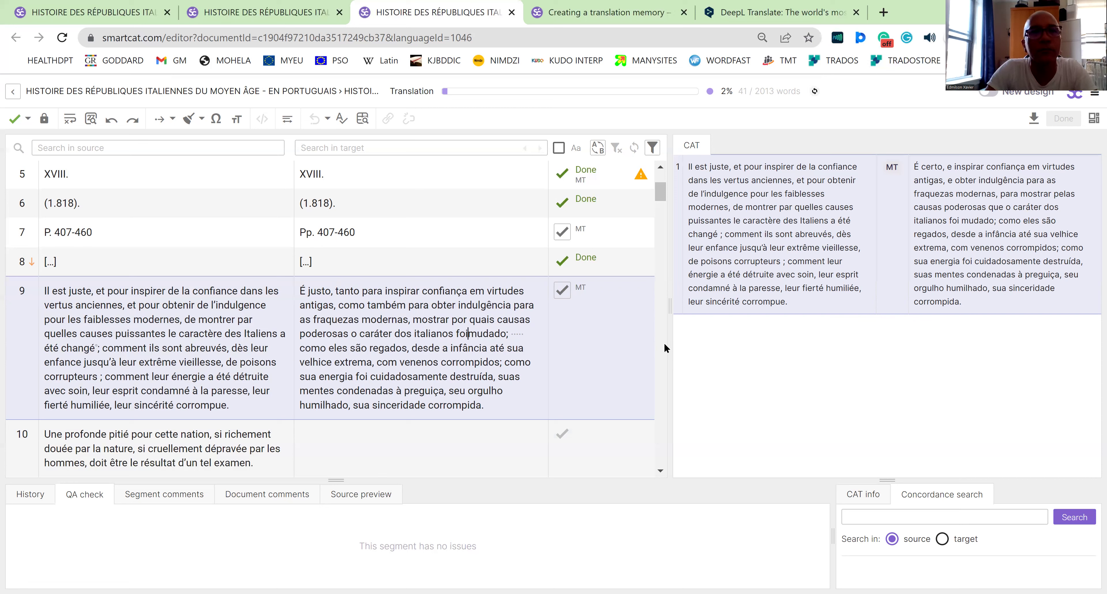
type("tem")
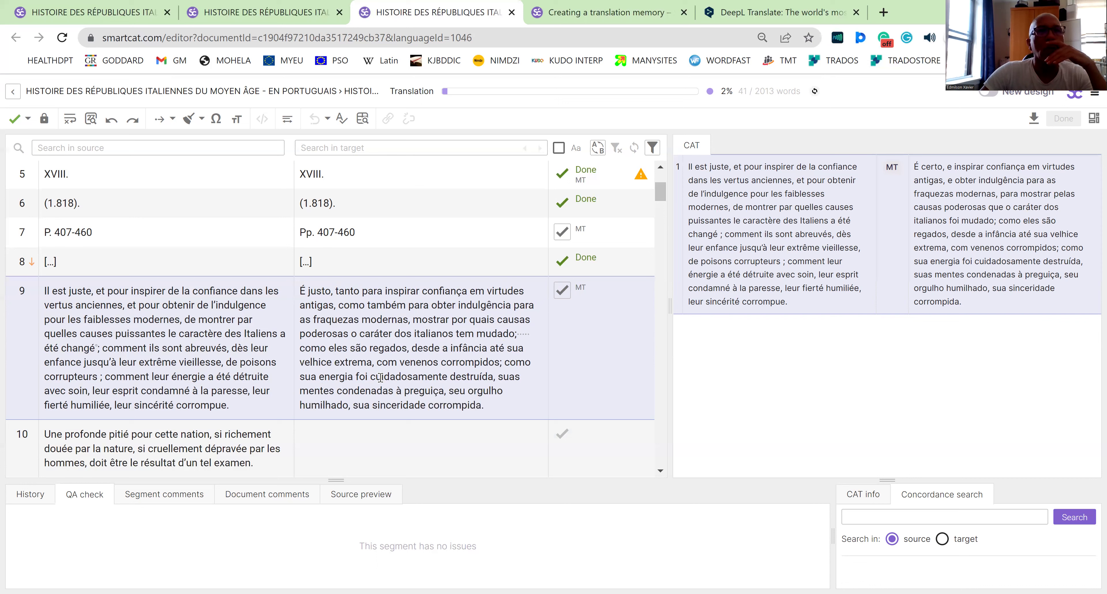
type("sido")
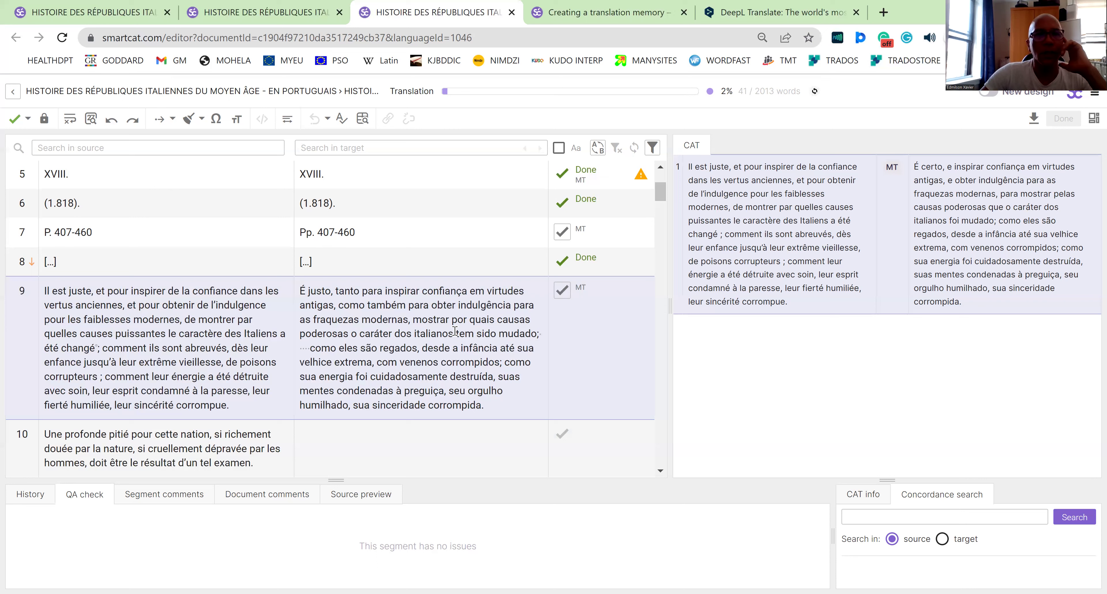
Step: Remove the extra spaces between "tem sido mudado;" and "como eles são regados" in segment 9's translation
left_click_drag(459, 330, 537, 334)
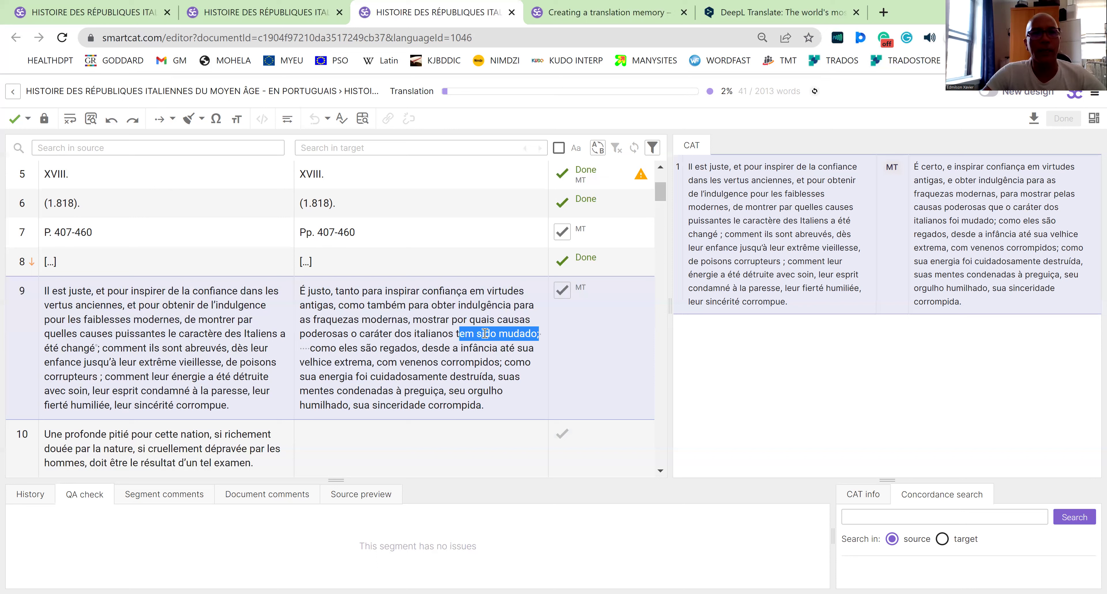
left_click(529, 370)
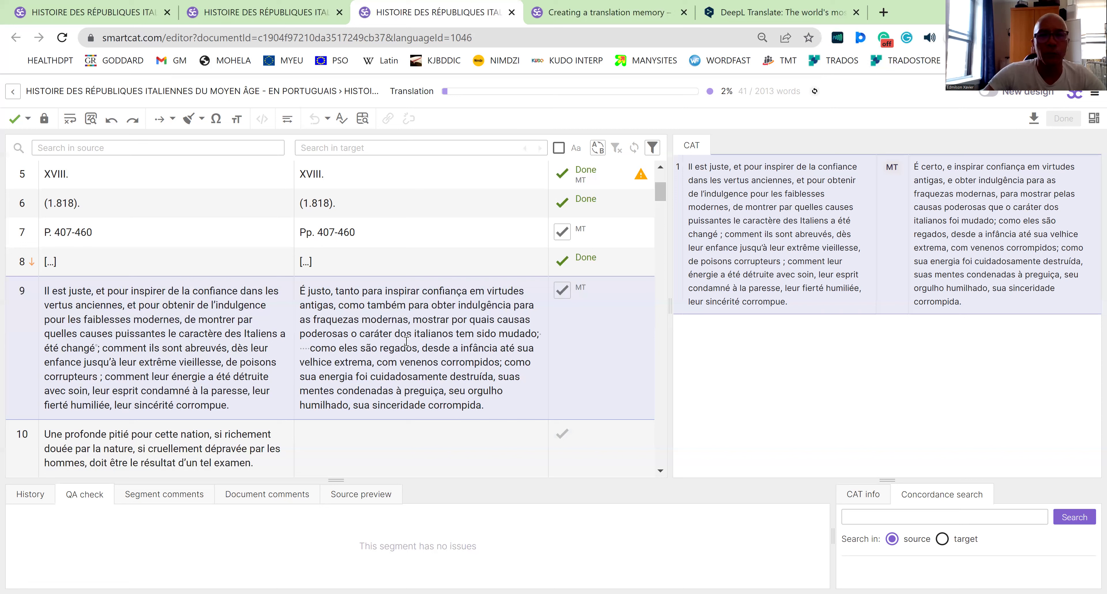
key("BackSpace")
key("BackSpace")
key("BackSpace")
key("BackSpace")
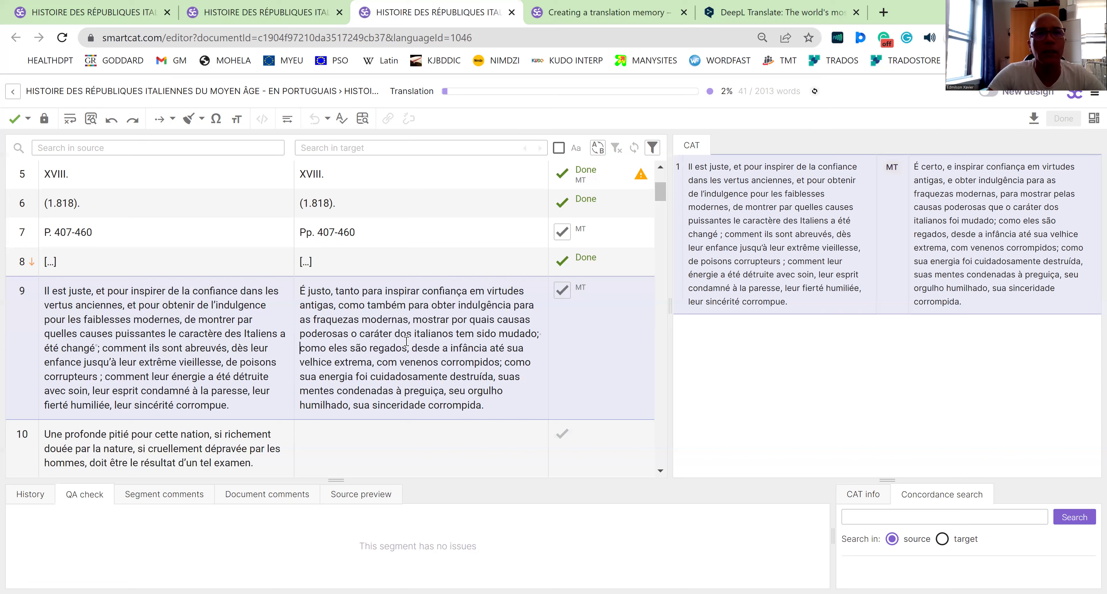
key("BackSpace")
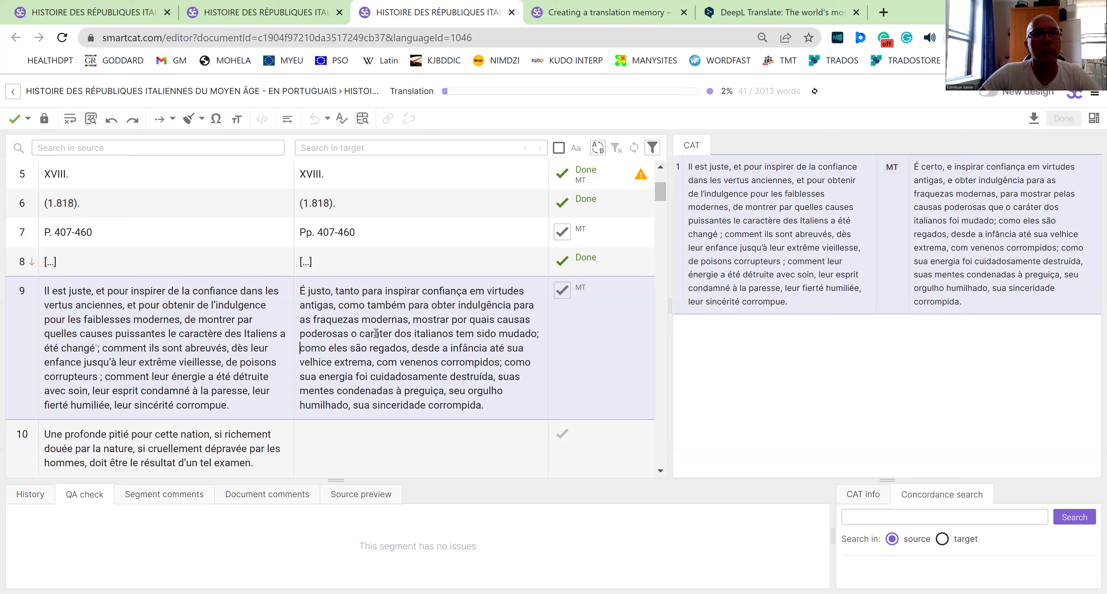
Step: Delete the word "extrema" after "velhice" in segment 9's translation
left_click(369, 365)
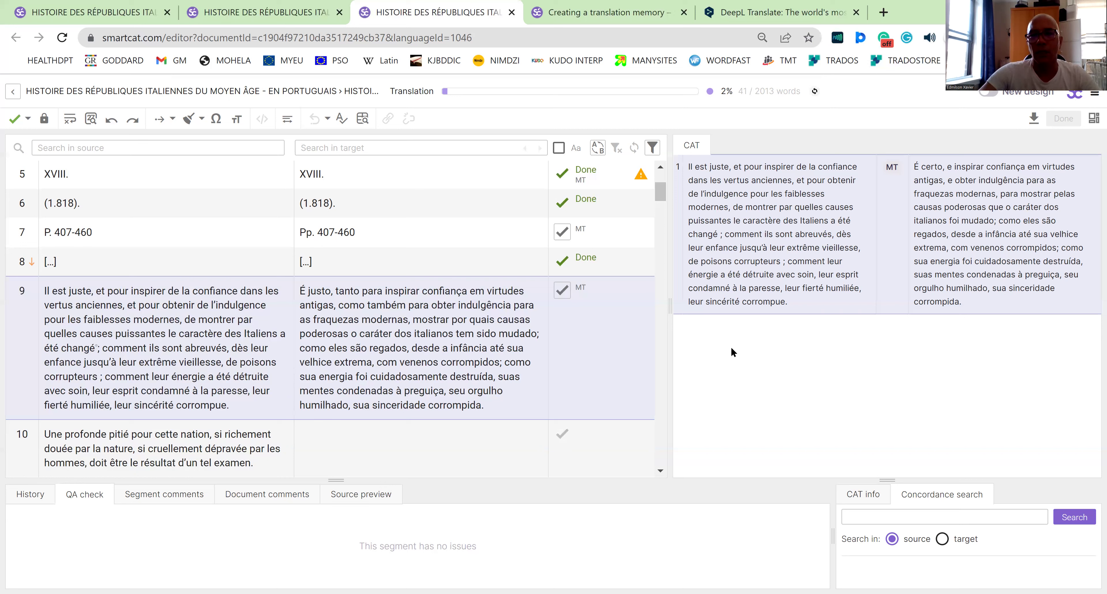
key("BackSpace")
key("BackSpace")
key("BackSpace")
key("BackSpace")
key("BackSpace")
key("BackSpace")
key("BackSpace")
key("BackSpace")
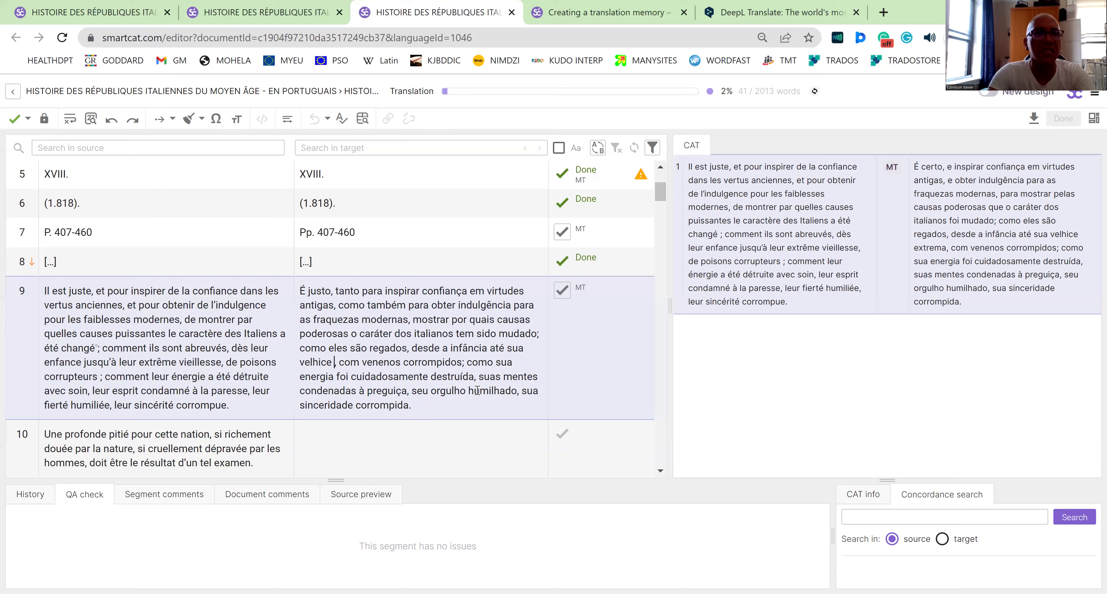
type("a")
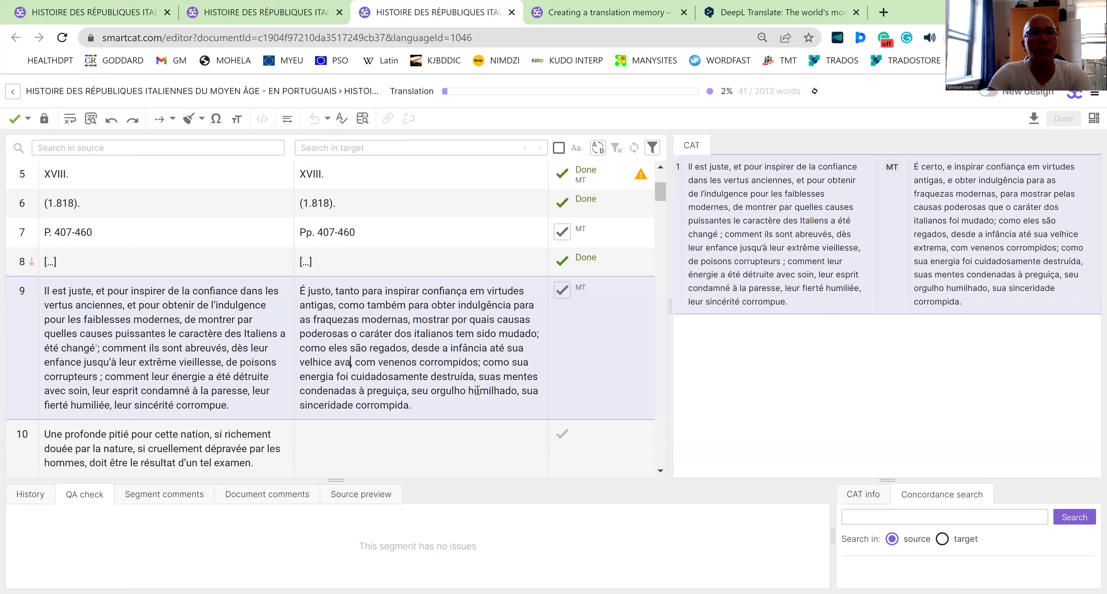
type("vanzada")
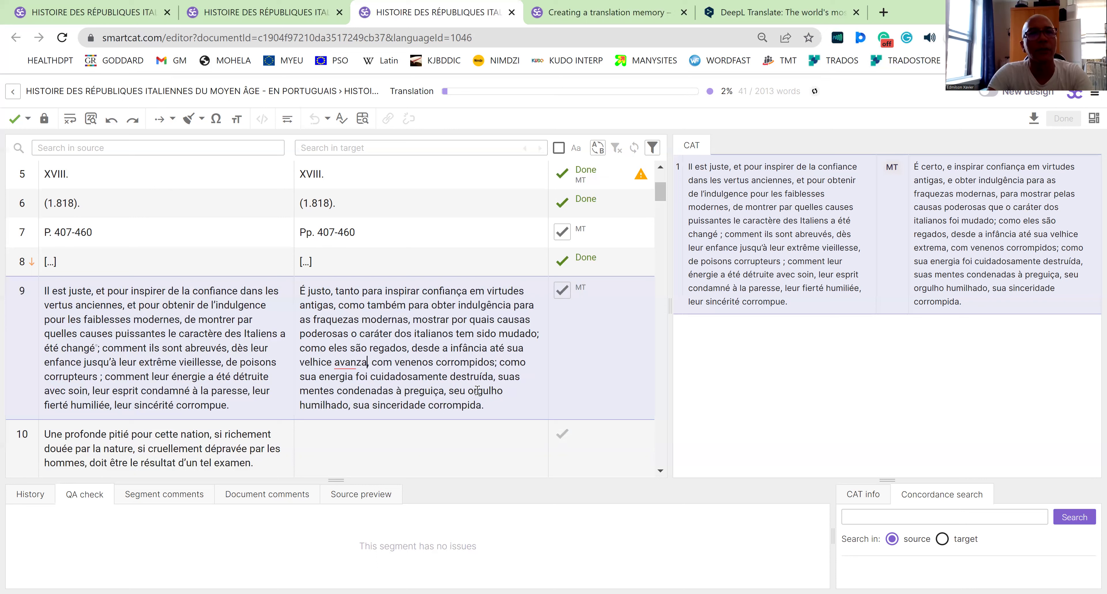
key("Delete")
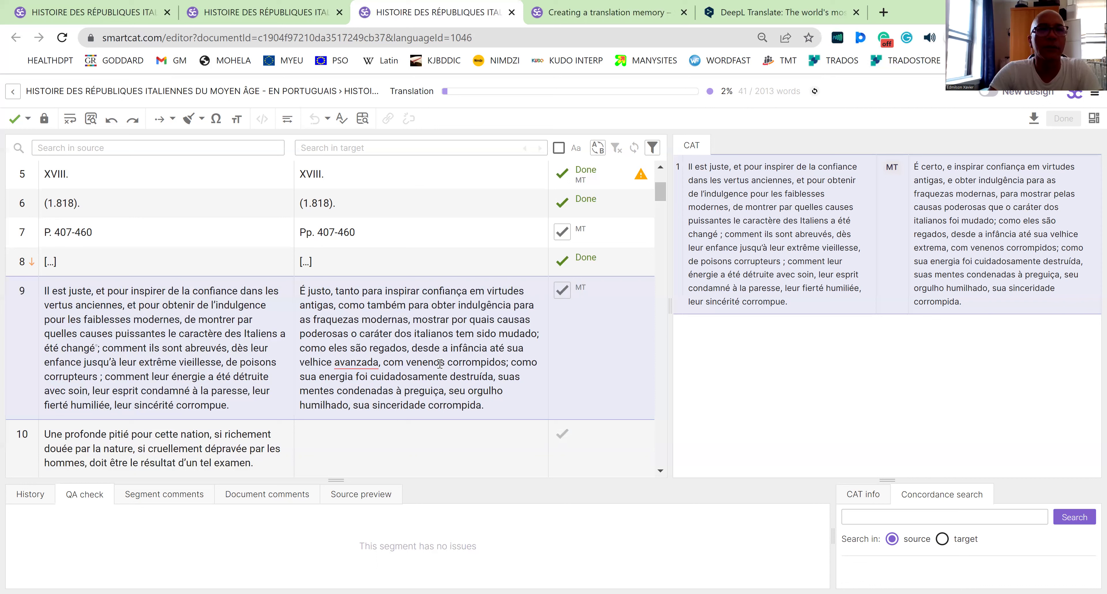
key("BackSpace")
key("BackSpace")
key("BackSpace")
key("BackSpace")
key("BackSpace")
key("BackSpace")
key("BackSpace")
key("BackSpace")
key("BackSpace")
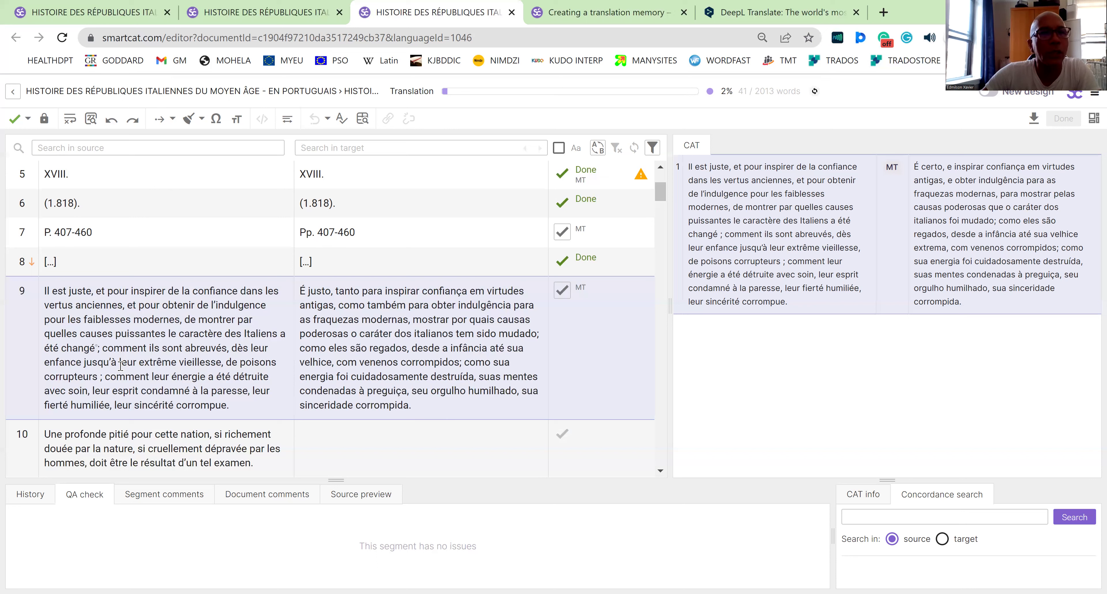
Step: Switch to the DeepL page in the browser and open the Linguee dictionary from the bookmarks in its place
left_click(751, 12)
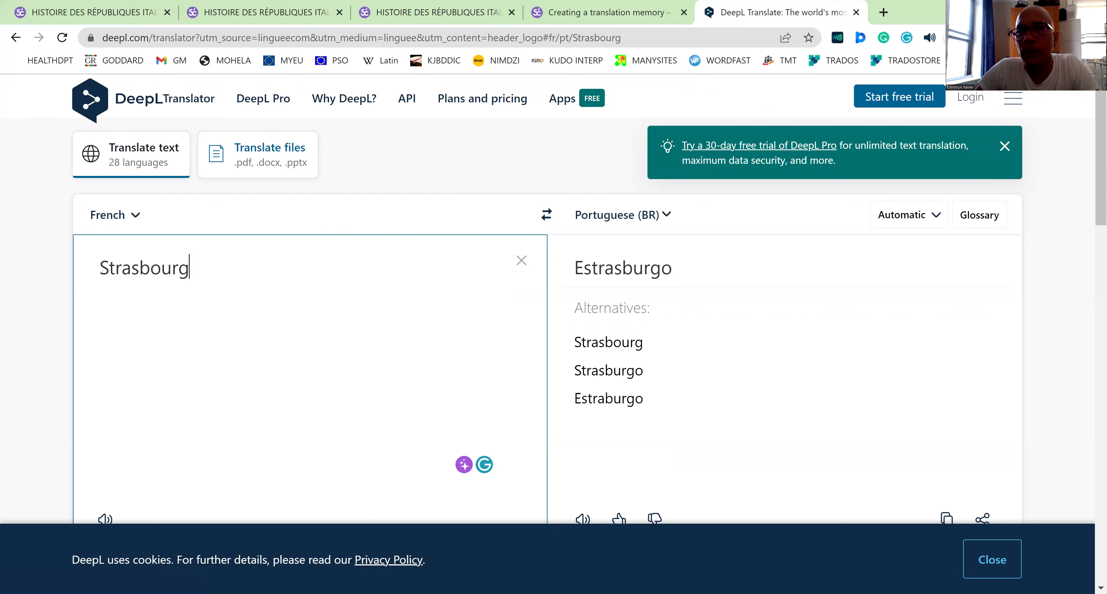
left_click(1020, 60)
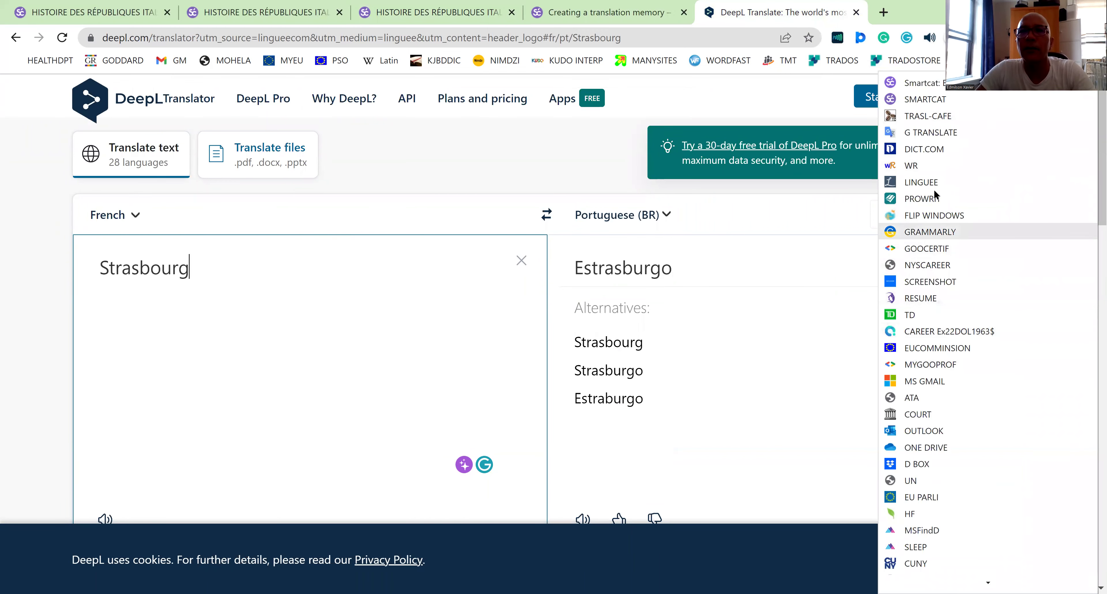
left_click(943, 177)
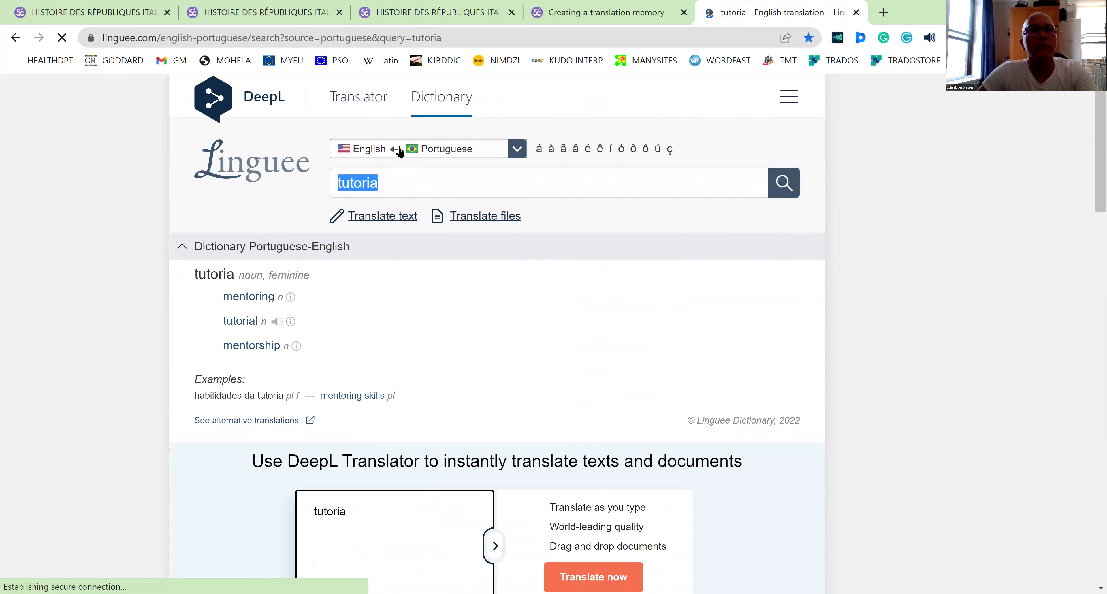
Step: Set Linguee's dictionary language pair to French and Portuguese from its full list of languages
left_click(398, 151)
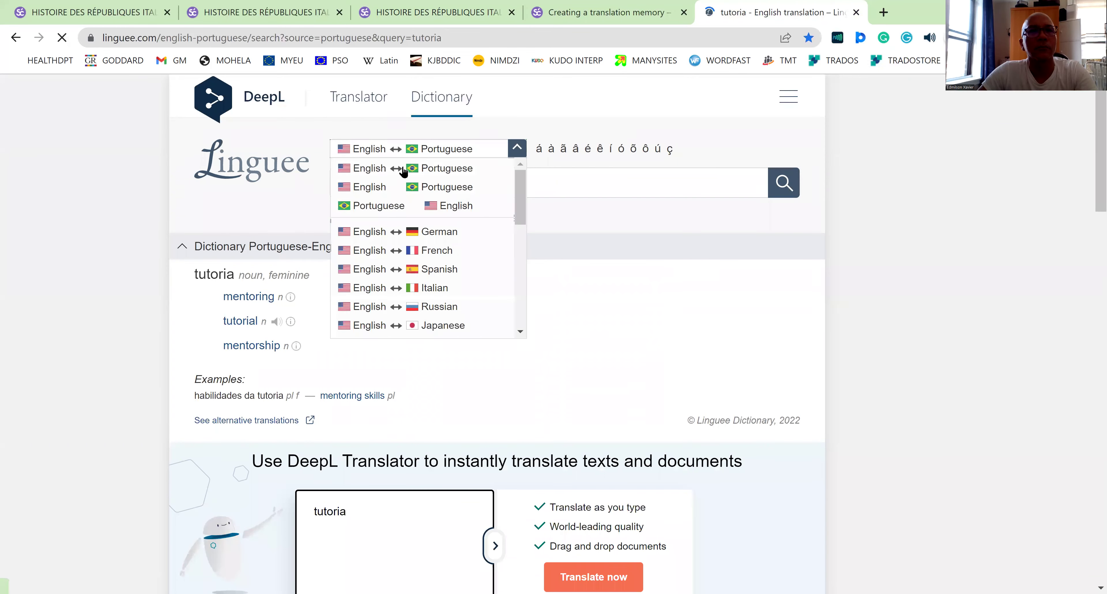
scroll(406, 268, "down", 7)
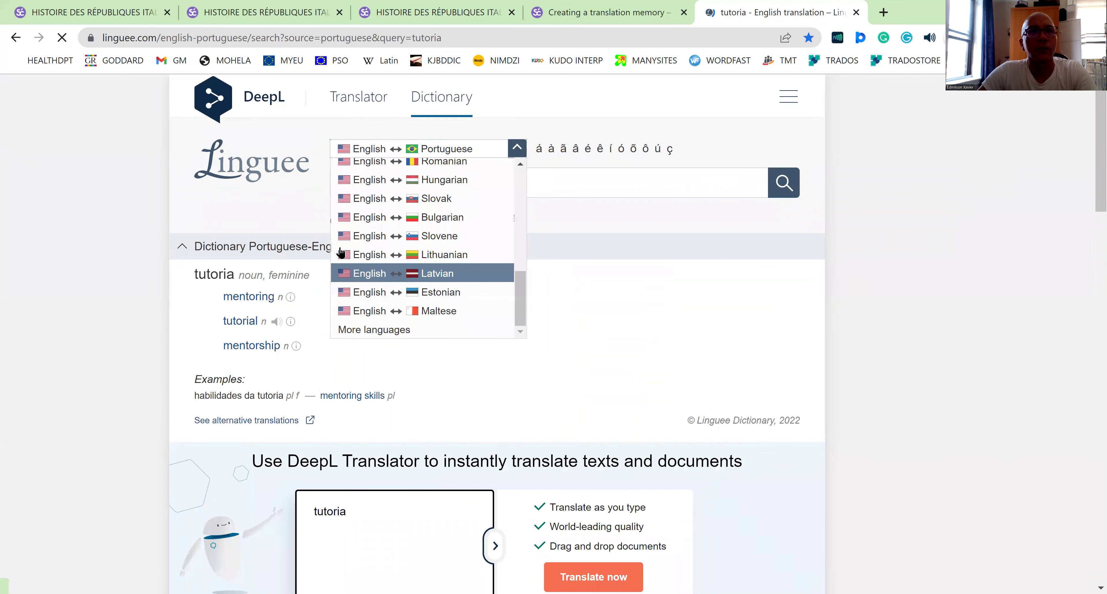
scroll(341, 254, "down", 6)
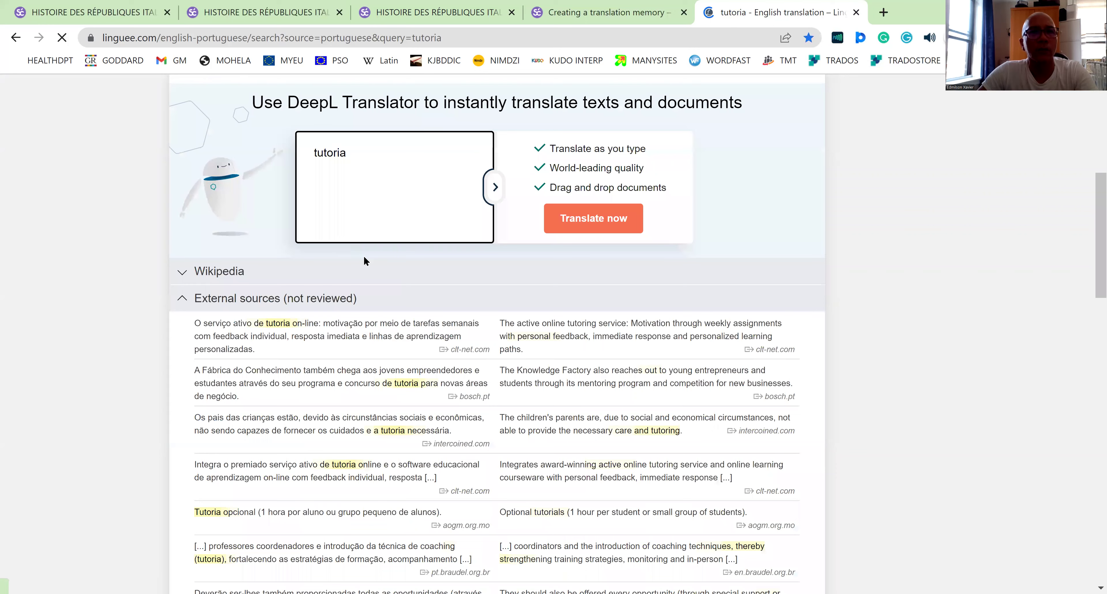
scroll(365, 260, "up", 5)
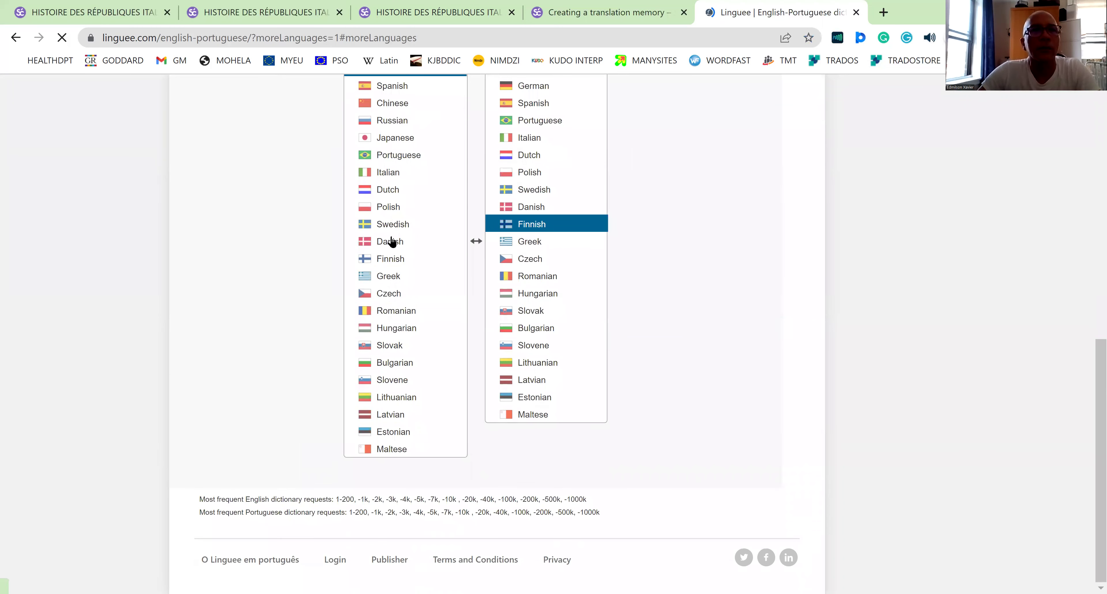
left_click(394, 261)
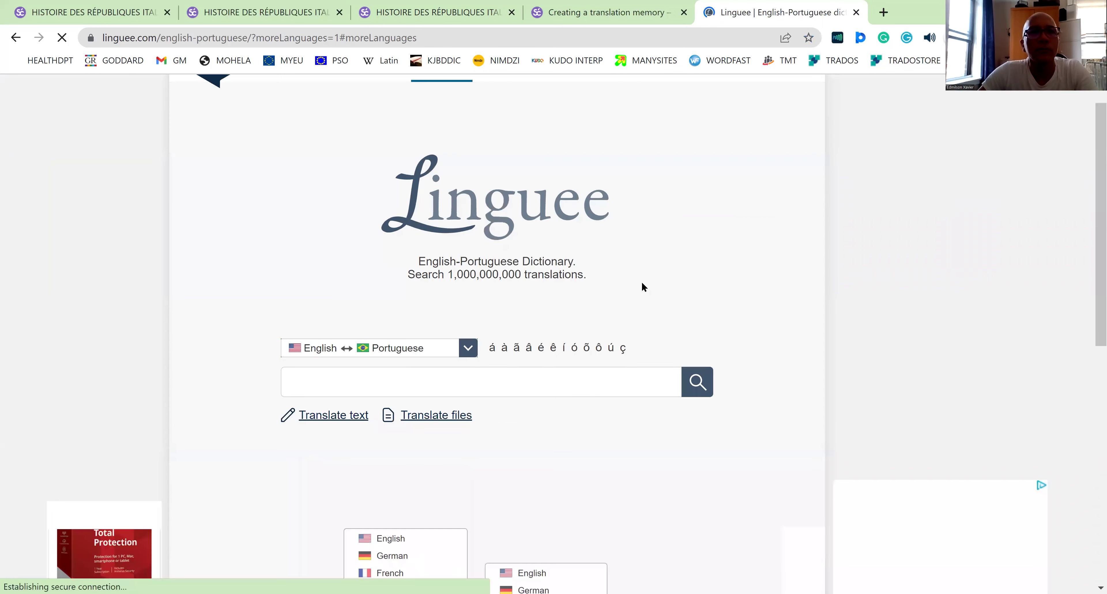
scroll(372, 211, "down", 2)
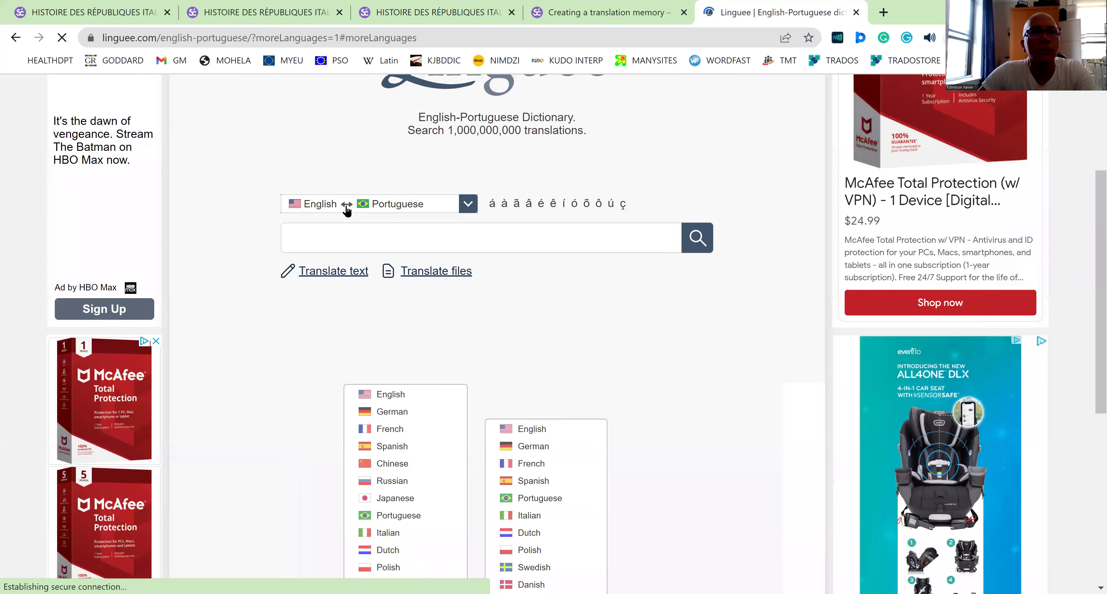
left_click(348, 209)
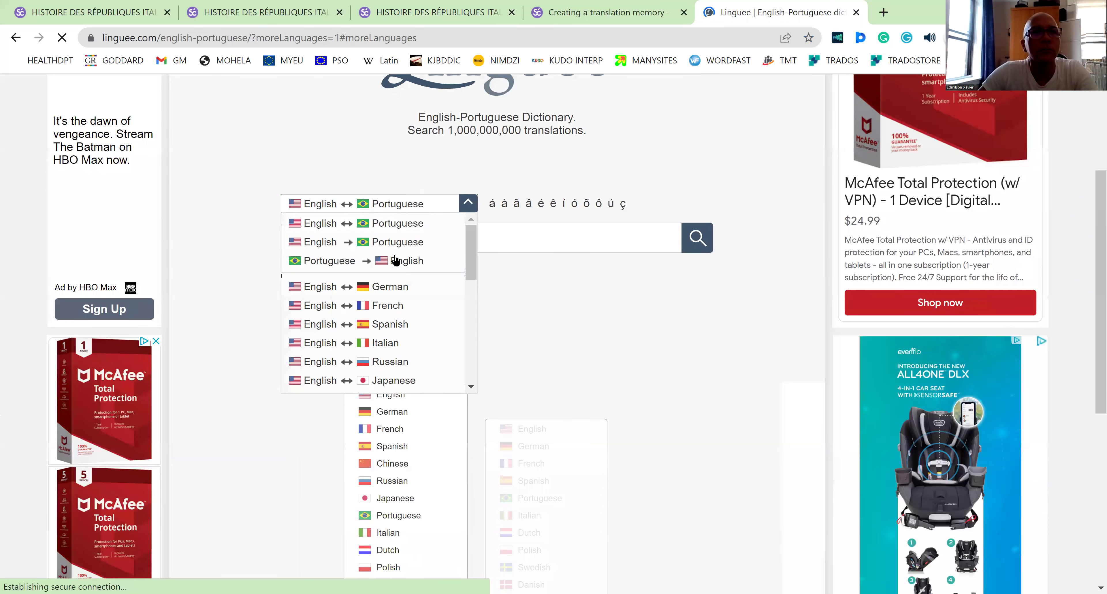
scroll(470, 356, "down", 3)
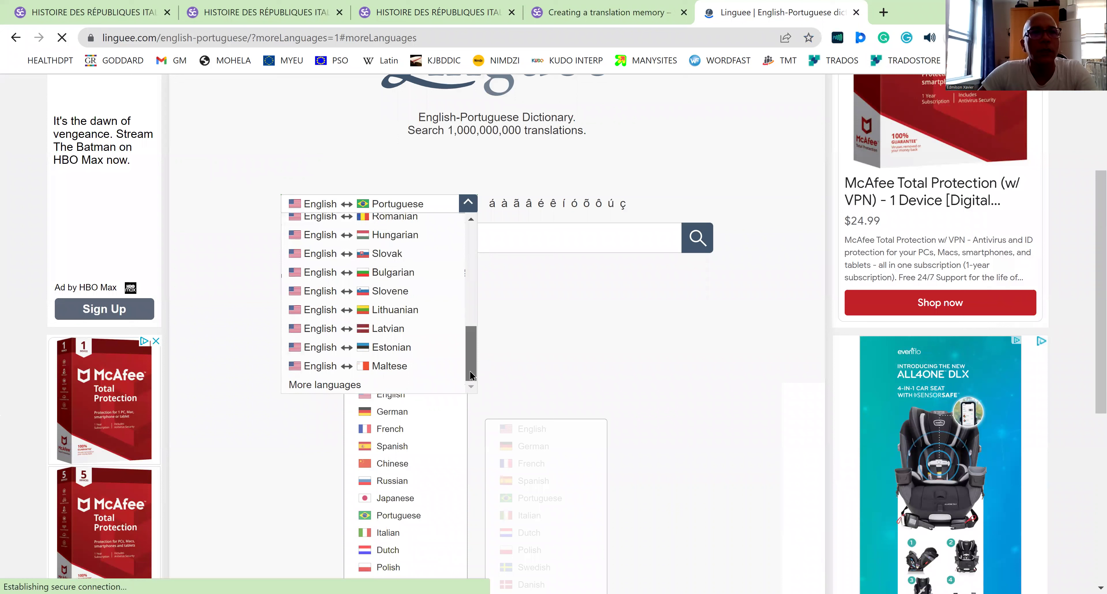
left_click(320, 384)
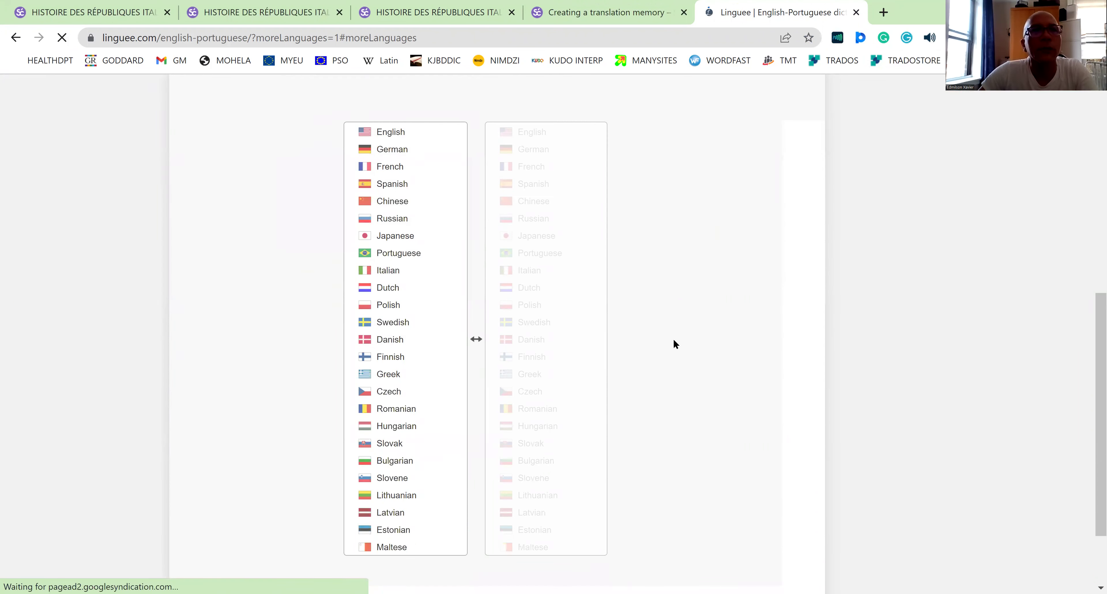
left_click(447, 149)
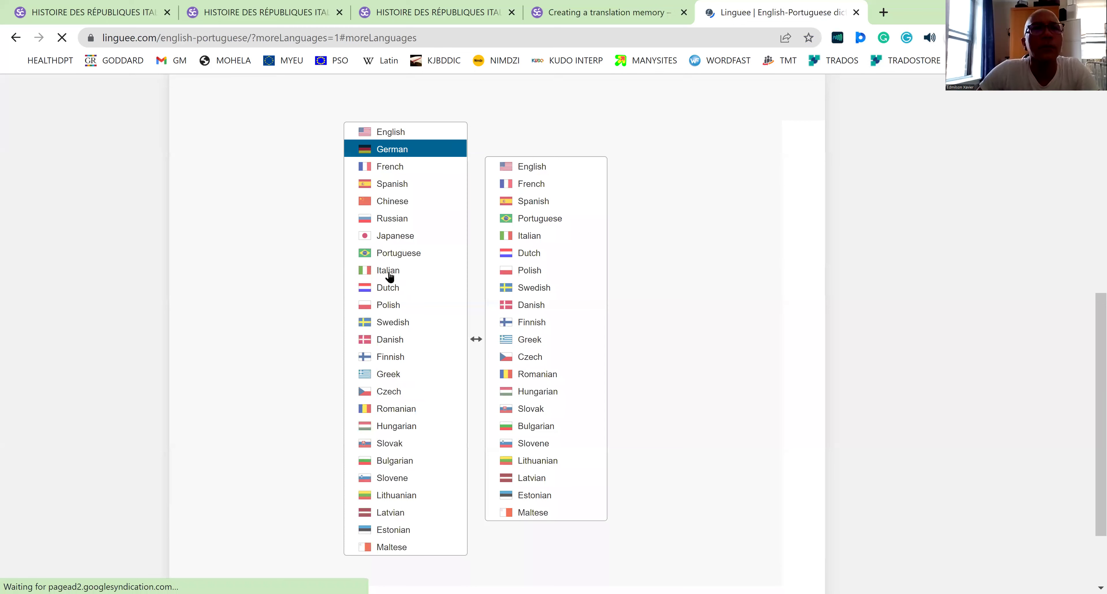
left_click(397, 170)
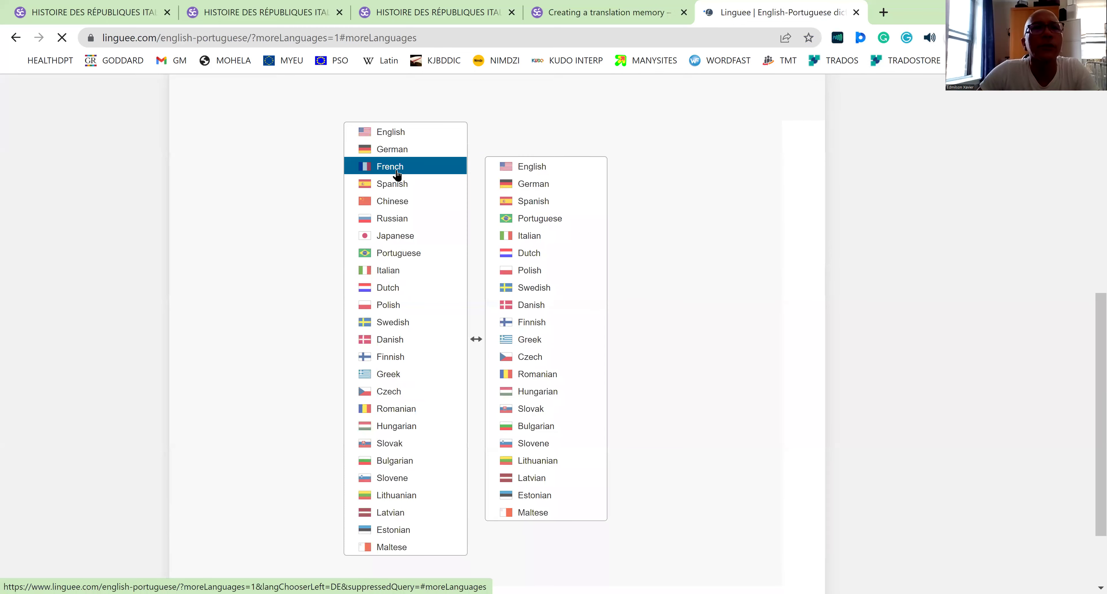
left_click(536, 219)
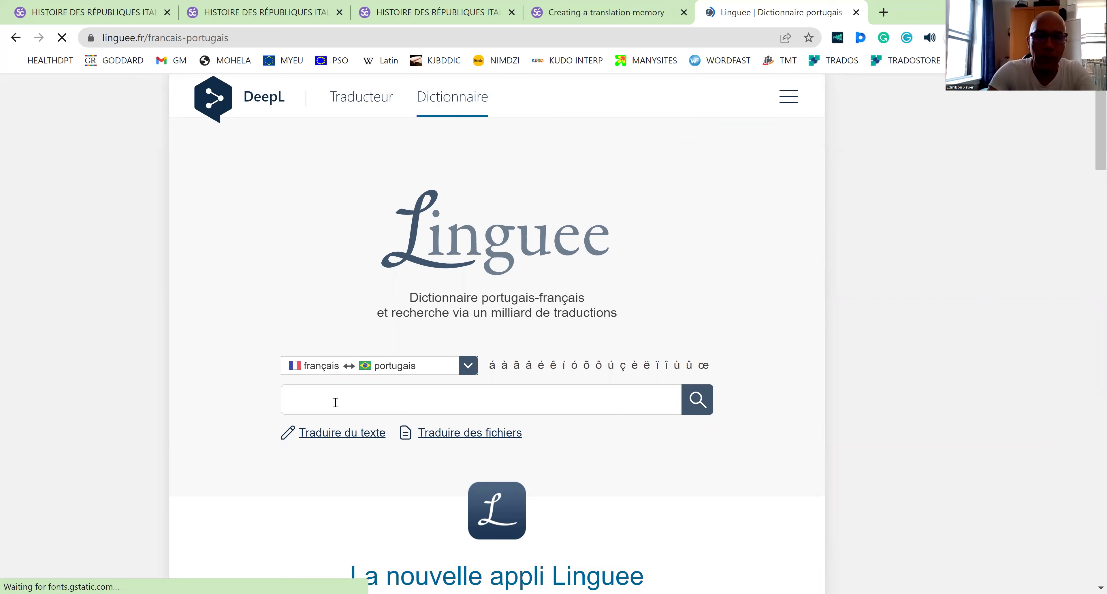
Step: Enter "vieillese" as the Linguee query and read the suggested Portuguese equivalents
type("vie")
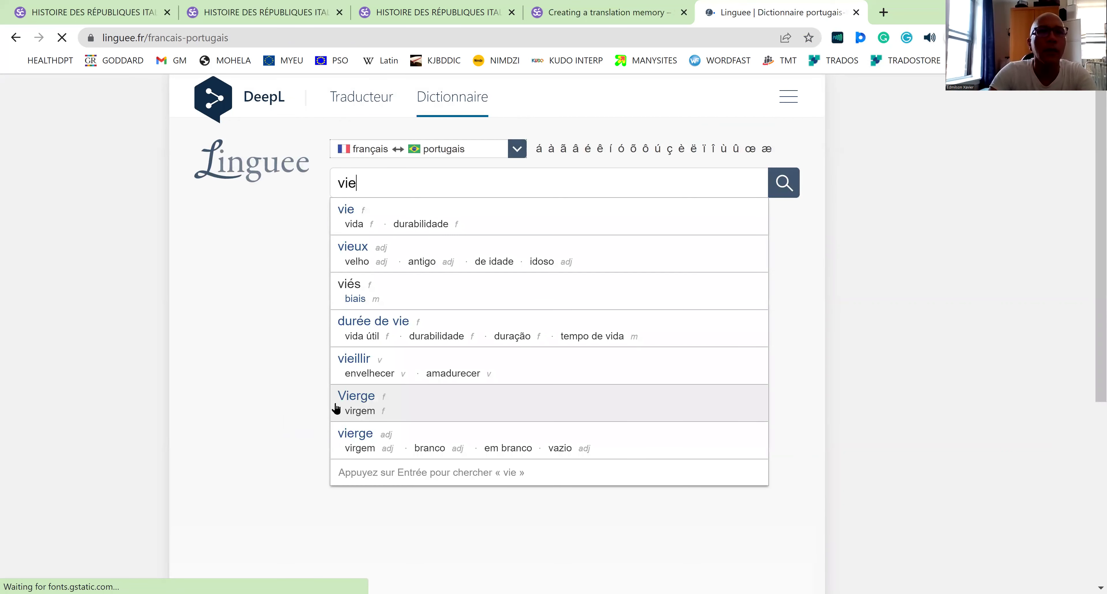
type("i")
type("lee")
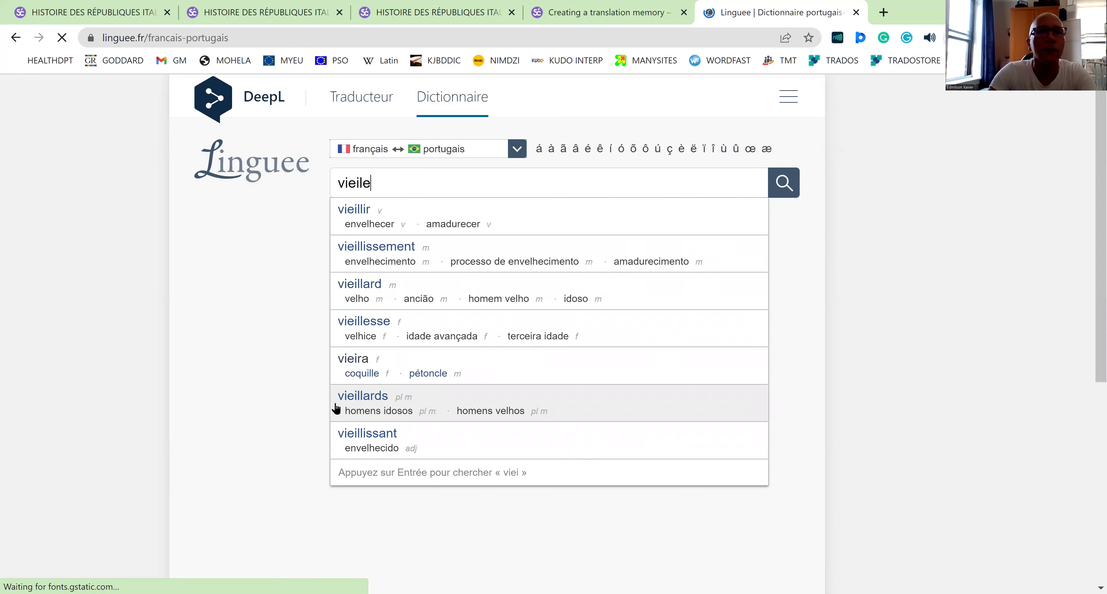
key("BackSpace")
key("BackSpace")
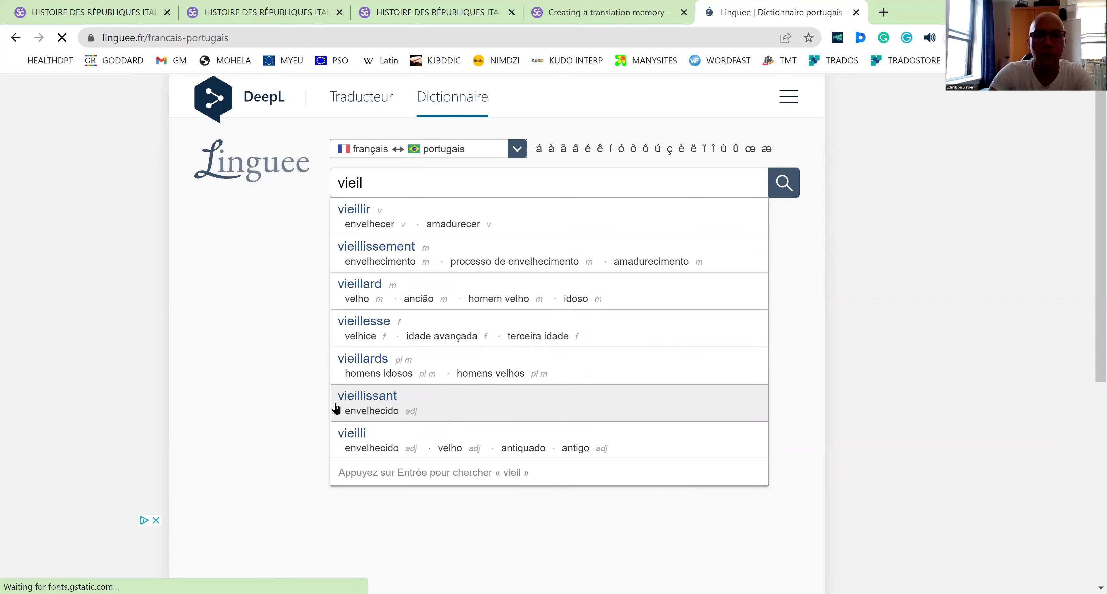
type("ls")
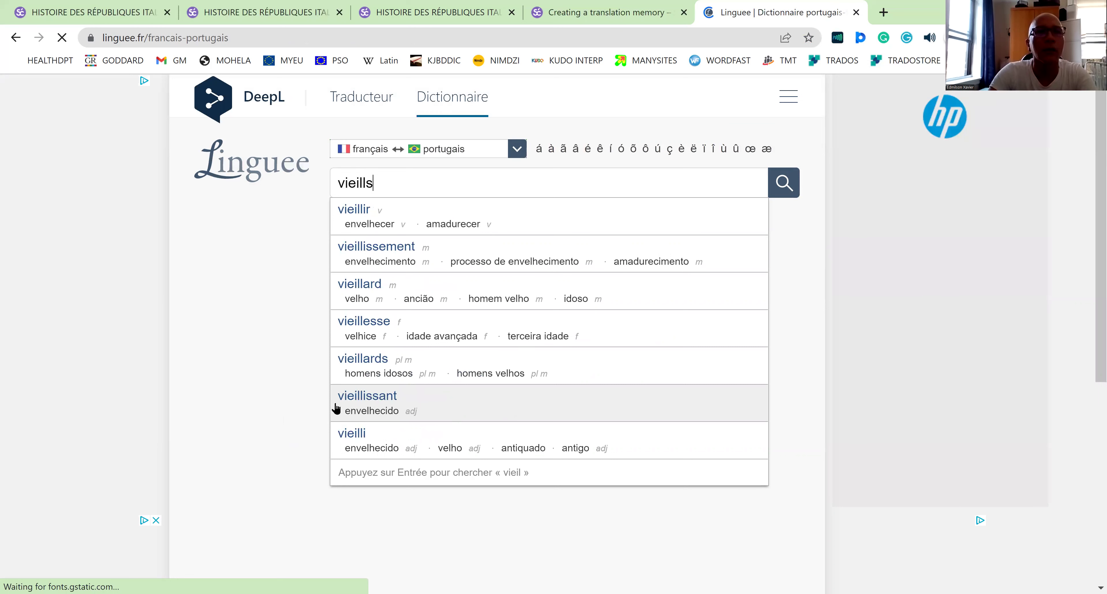
key("BackSpace")
type("ese ava")
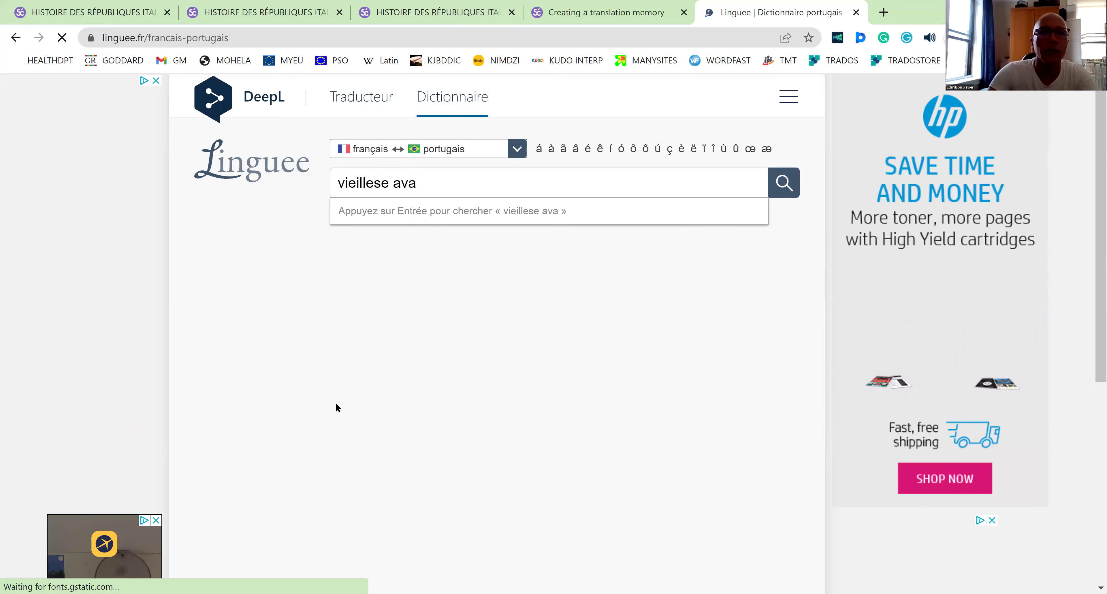
key("BackSpace")
key("BackSpace")
key("BackSpace")
key("BackSpace")
key("BackSpace")
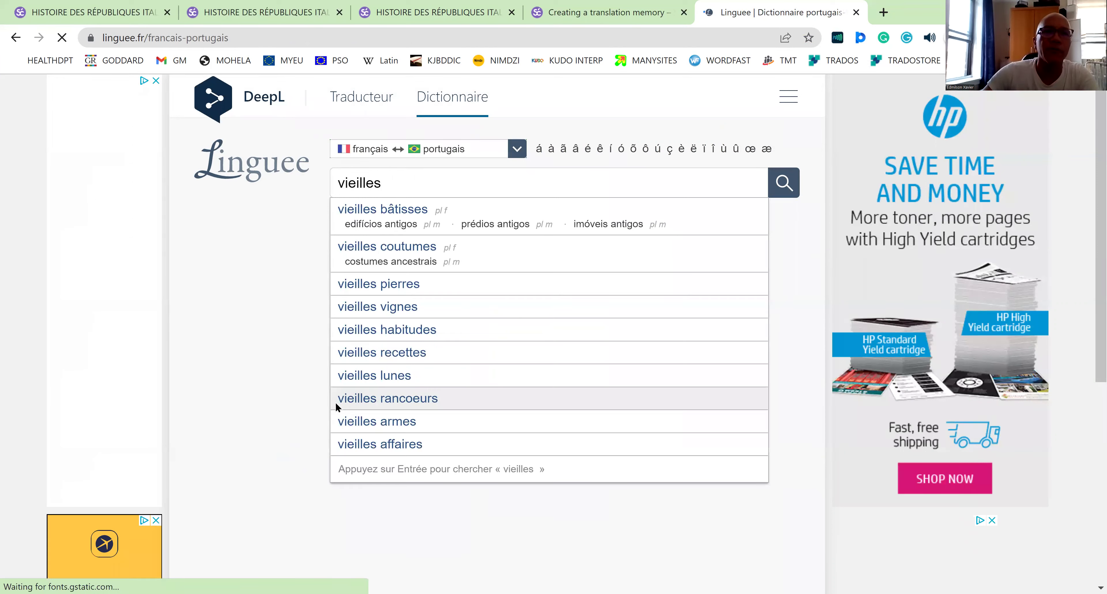
type("e")
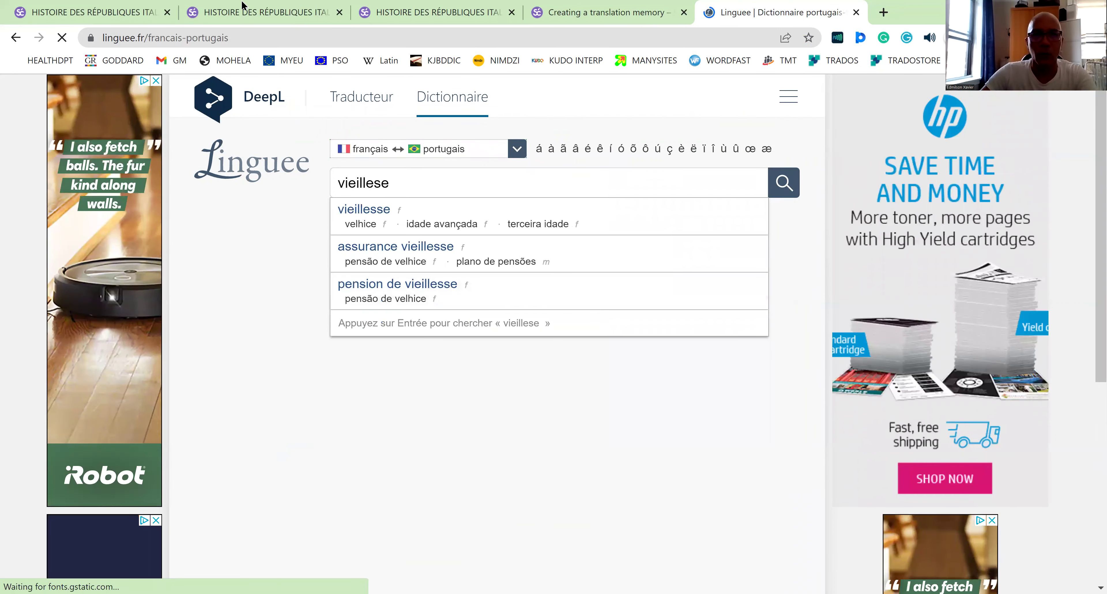
Step: Switch back to the Smartcat editor and copy the phrase "extrême vieillesse" from segment 9's source text
left_click(437, 5)
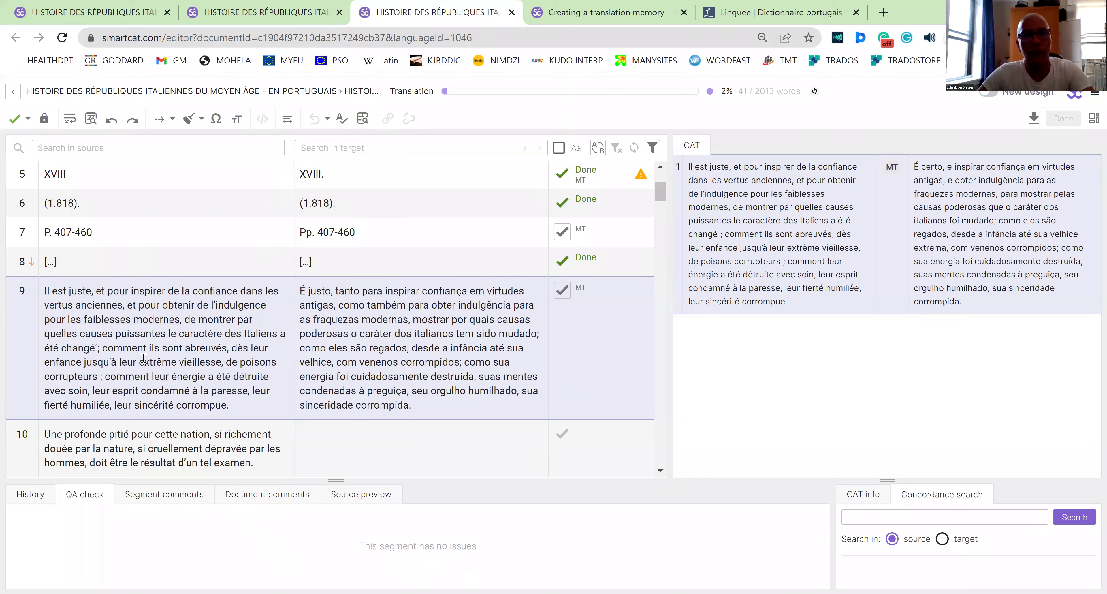
left_click_drag(139, 362, 221, 362)
key("ctrl+c")
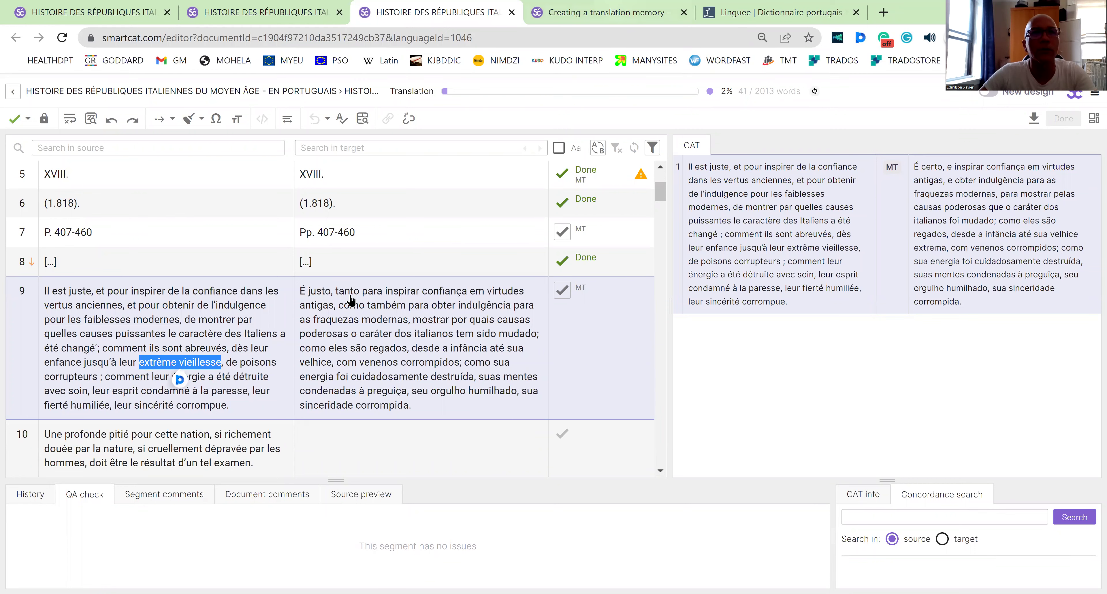
Step: Search Linguee for the copied phrase "extrême vieillesse" and examine the dictionary entries and external example translations
key("ctrl+5")
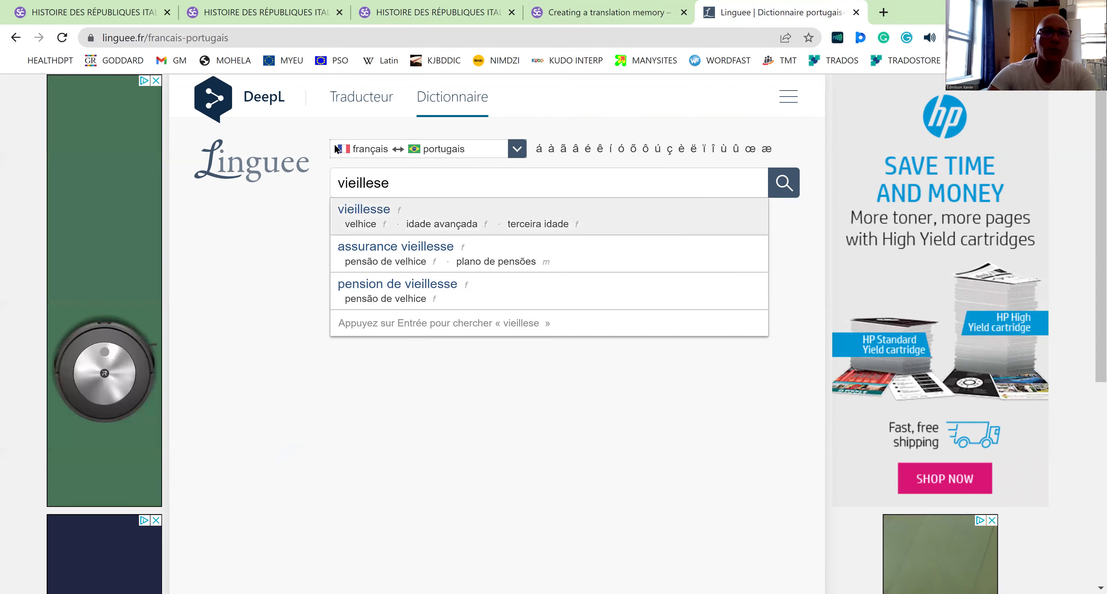
key("ctrl+a")
key("BackSpace")
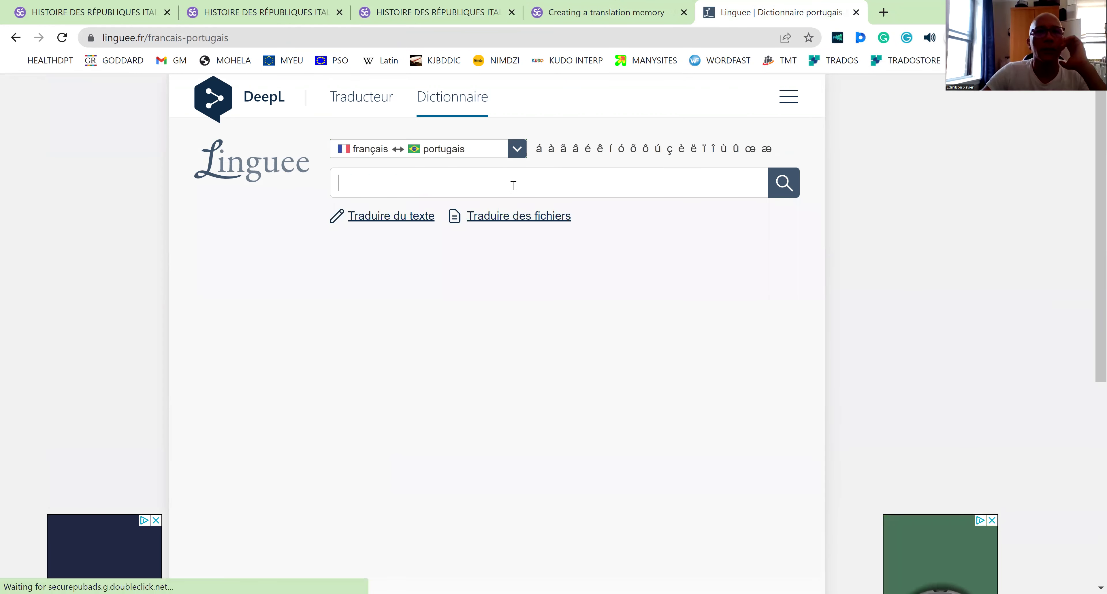
key("ctrl+v")
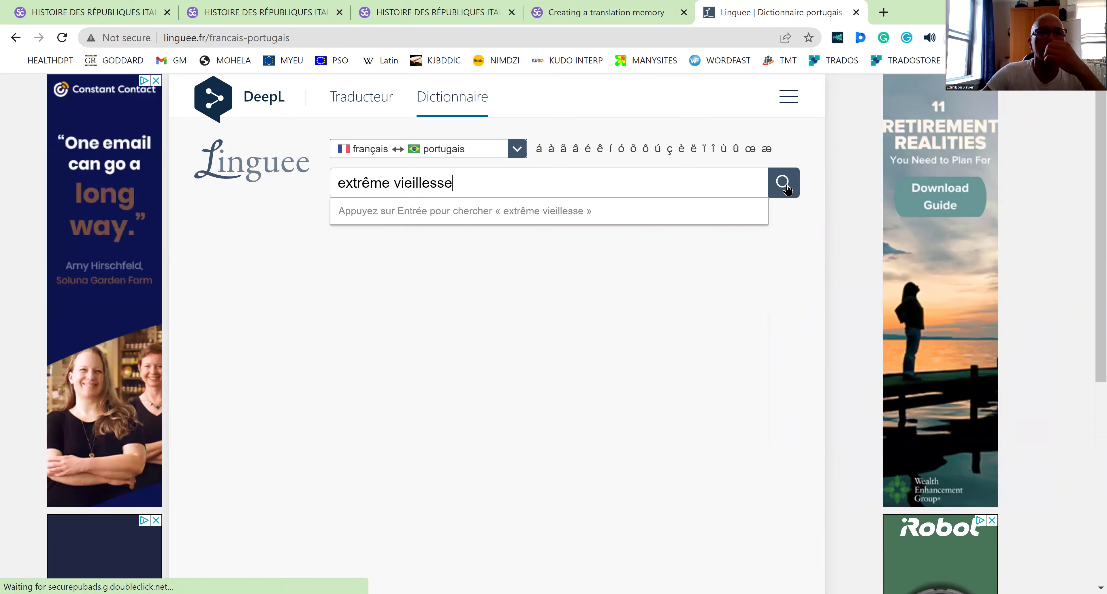
left_click(786, 189)
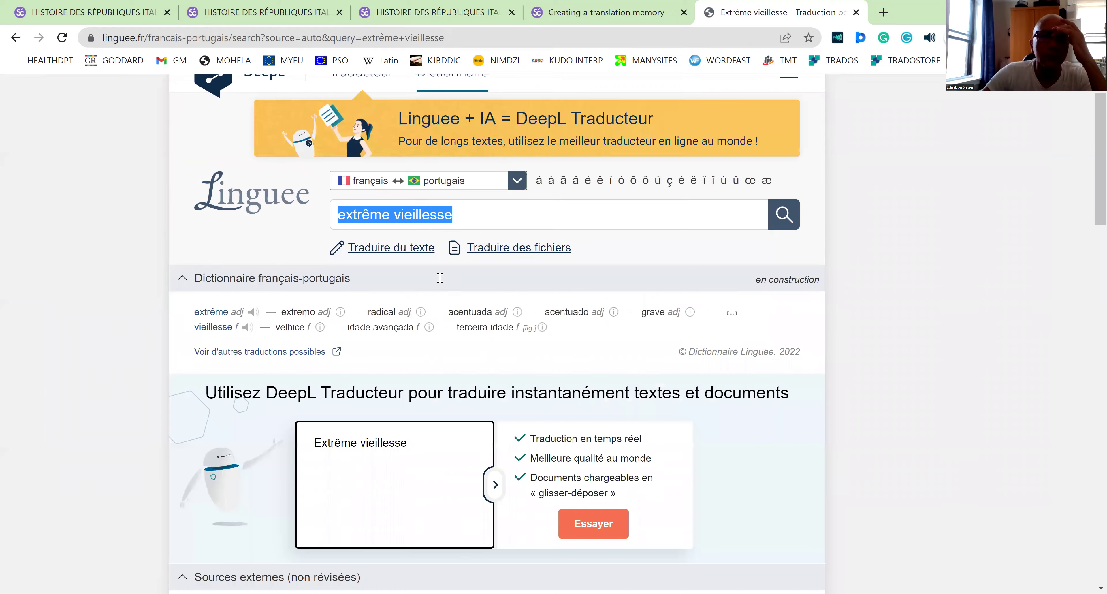
scroll(430, 277, "down", 8)
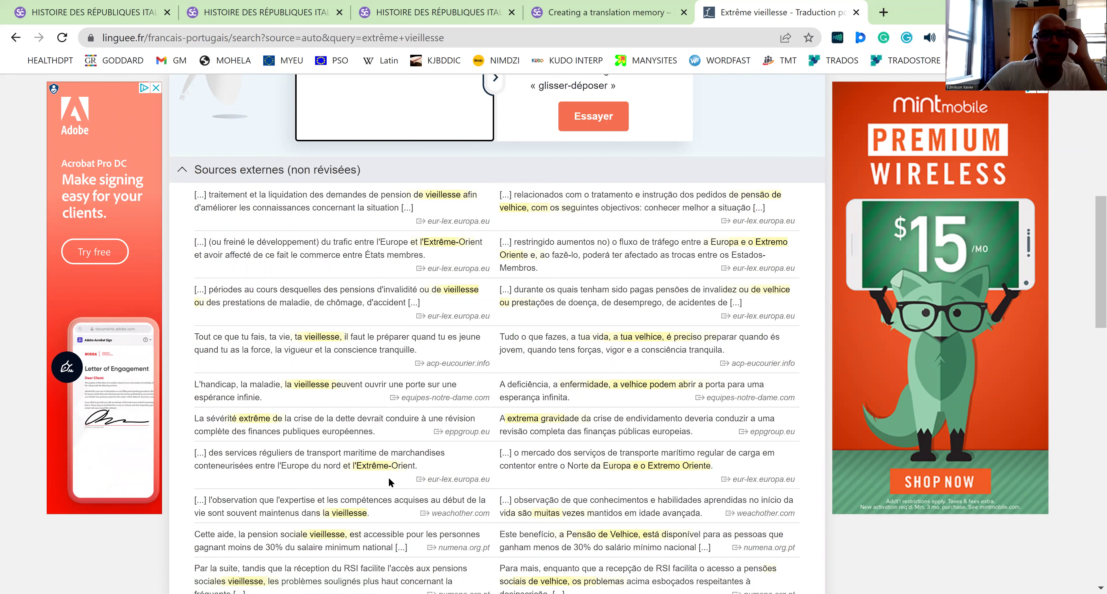
scroll(283, 507, "down", 3)
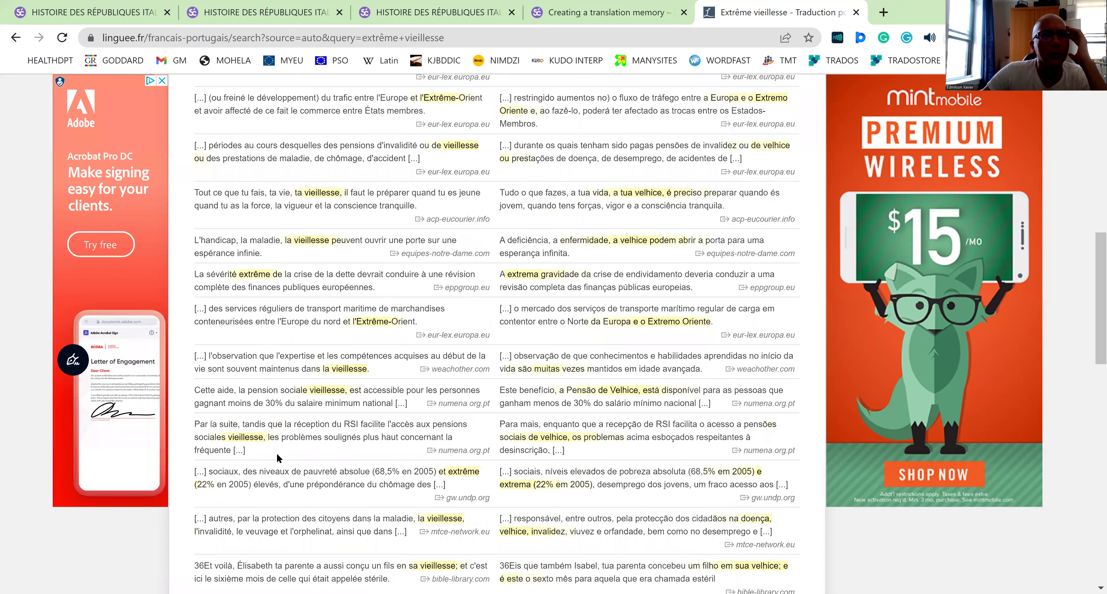
scroll(516, 447, "down", 1)
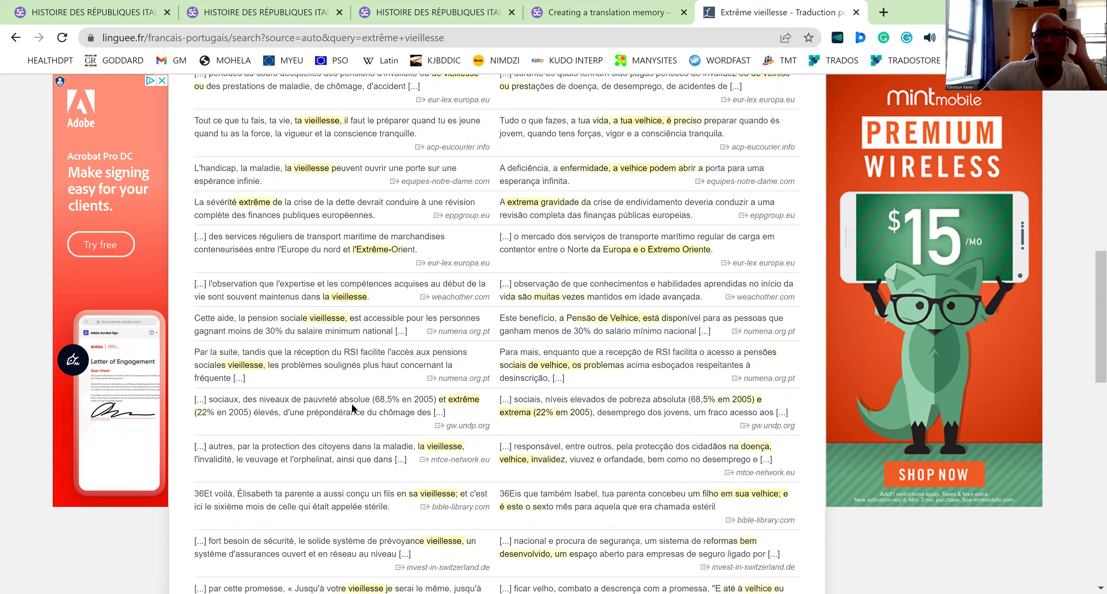
Step: Read through the remaining bilingual example sentences in the Linguee results for "extrême vieillesse"
scroll(352, 408, "down", 1)
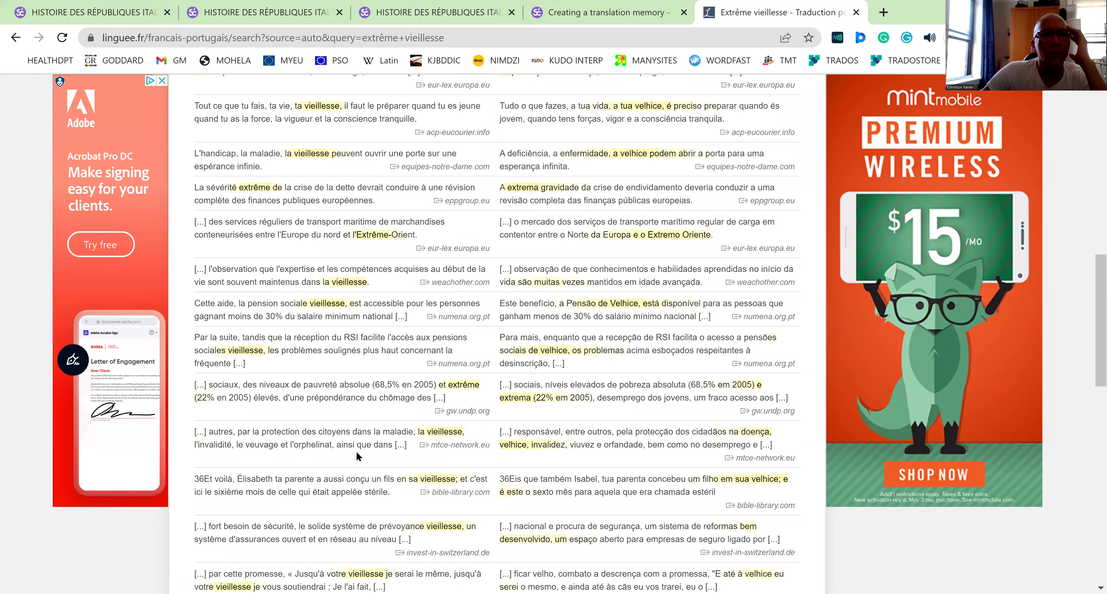
scroll(361, 456, "down", 3)
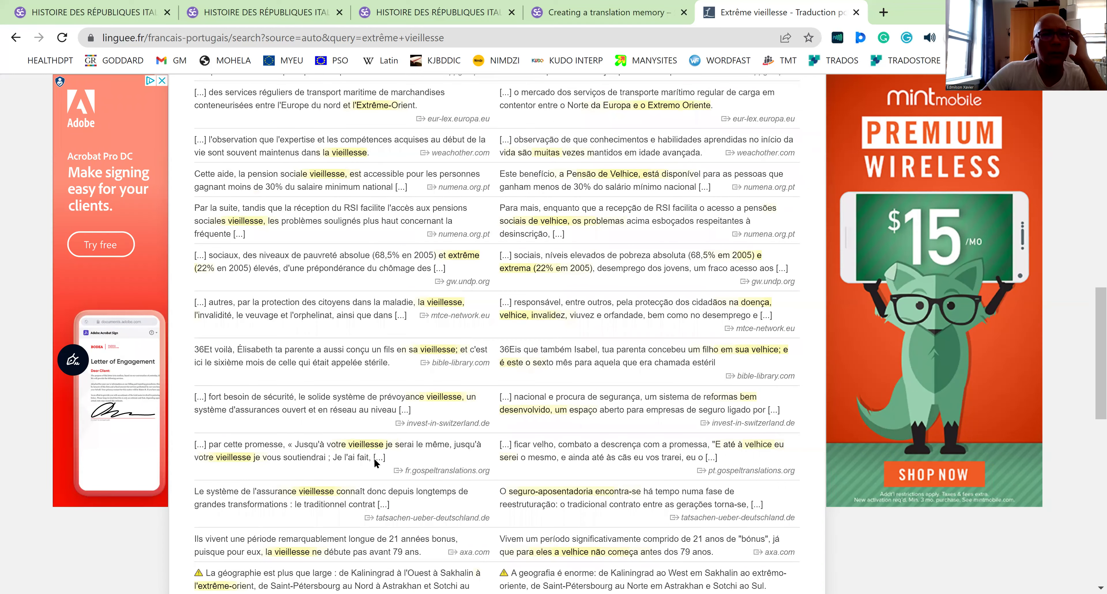
scroll(359, 411, "down", 3)
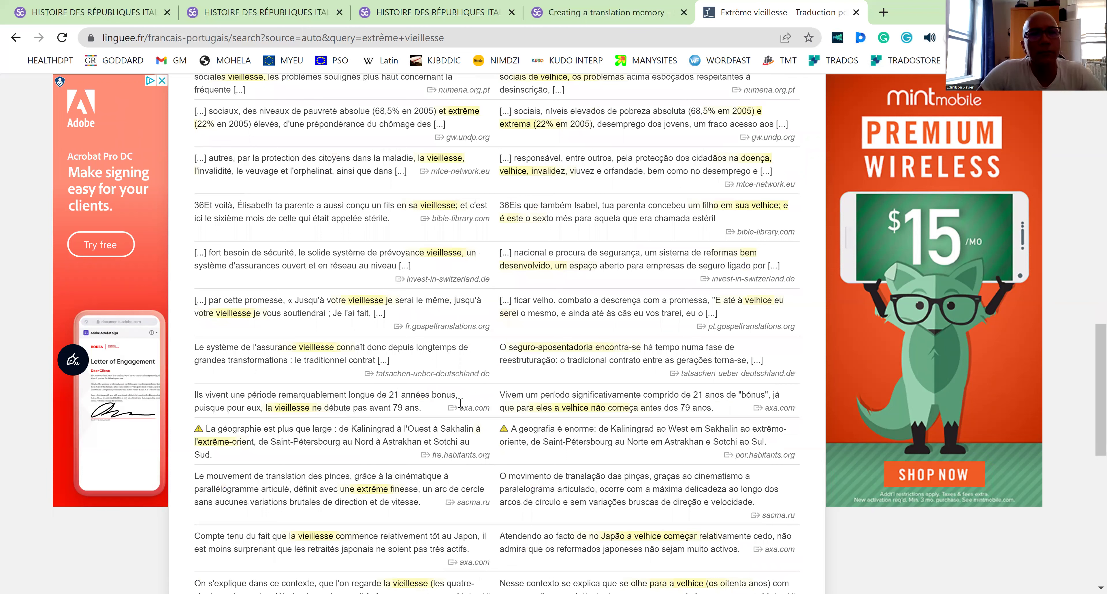
scroll(461, 403, "down", 3)
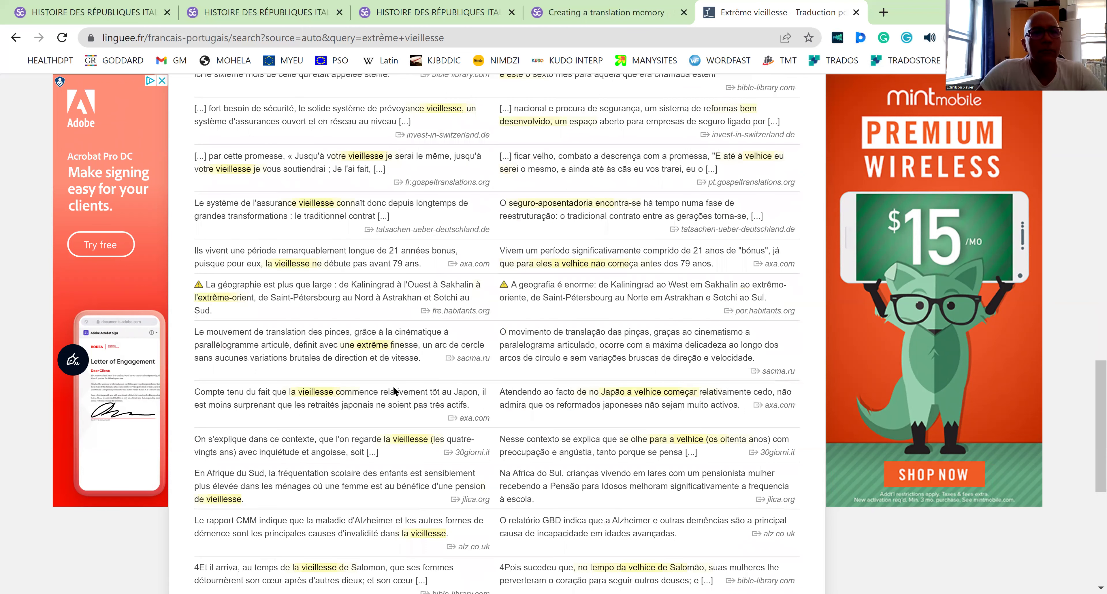
scroll(385, 363, "up", 8)
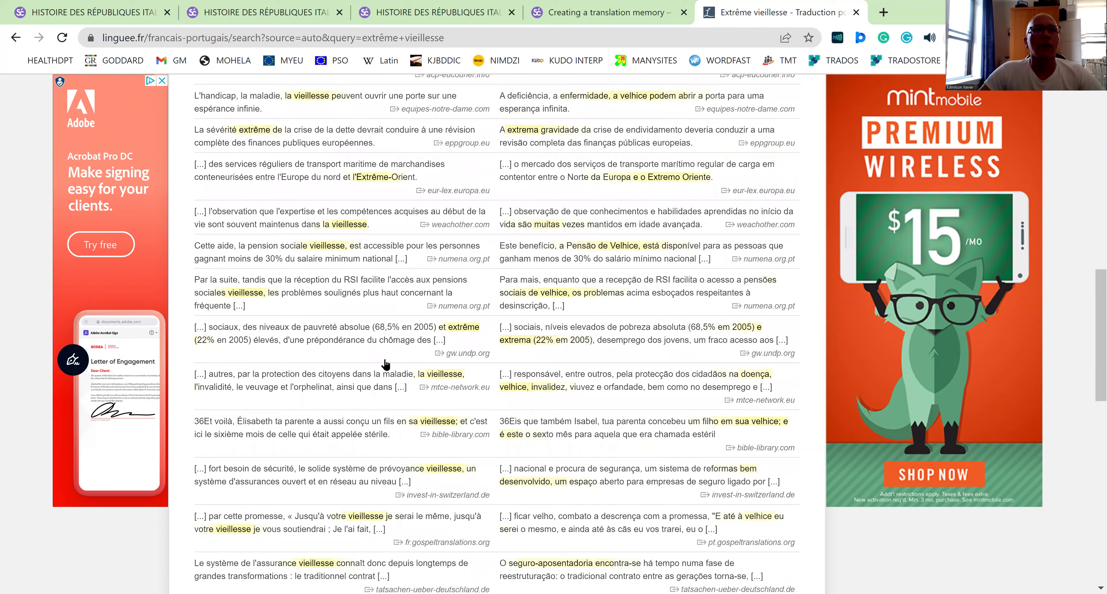
scroll(263, 105, "up", 15)
Step: Switch from Linguee to DeepL Translator and translate "extrême vieillesse" into Brazilian Portuguese to compare the suggested alternatives
left_click(263, 104)
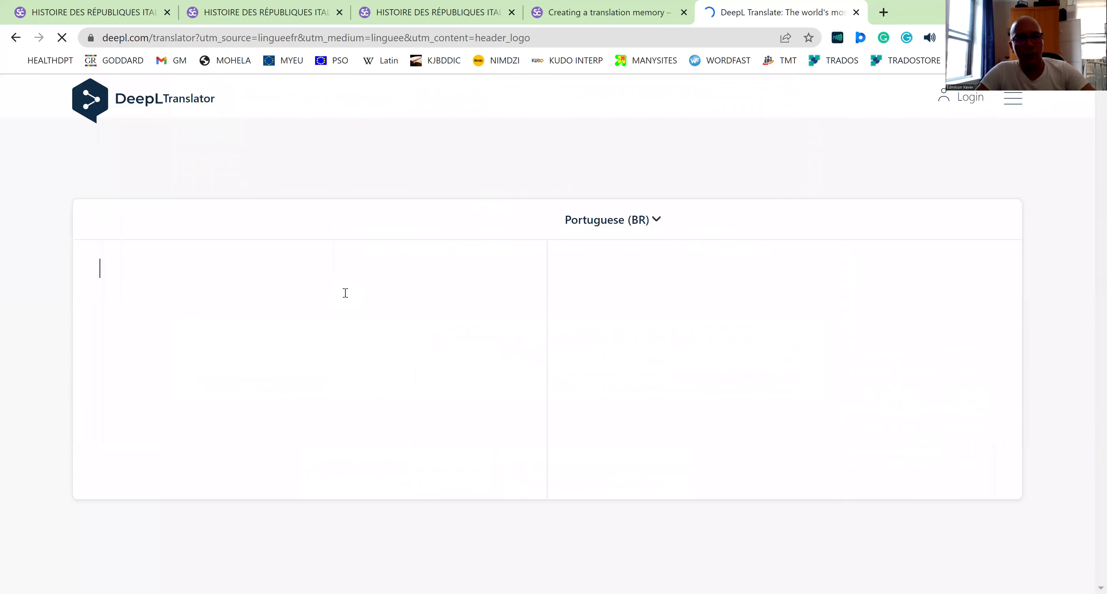
type("extrême vieillesse")
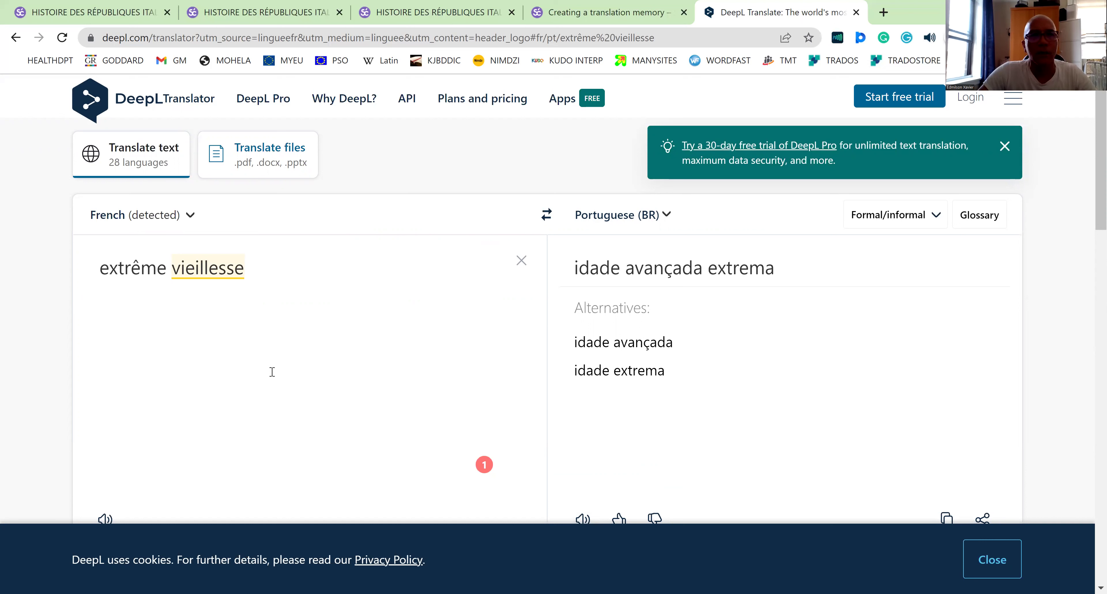
left_click_drag(259, 267, 98, 270)
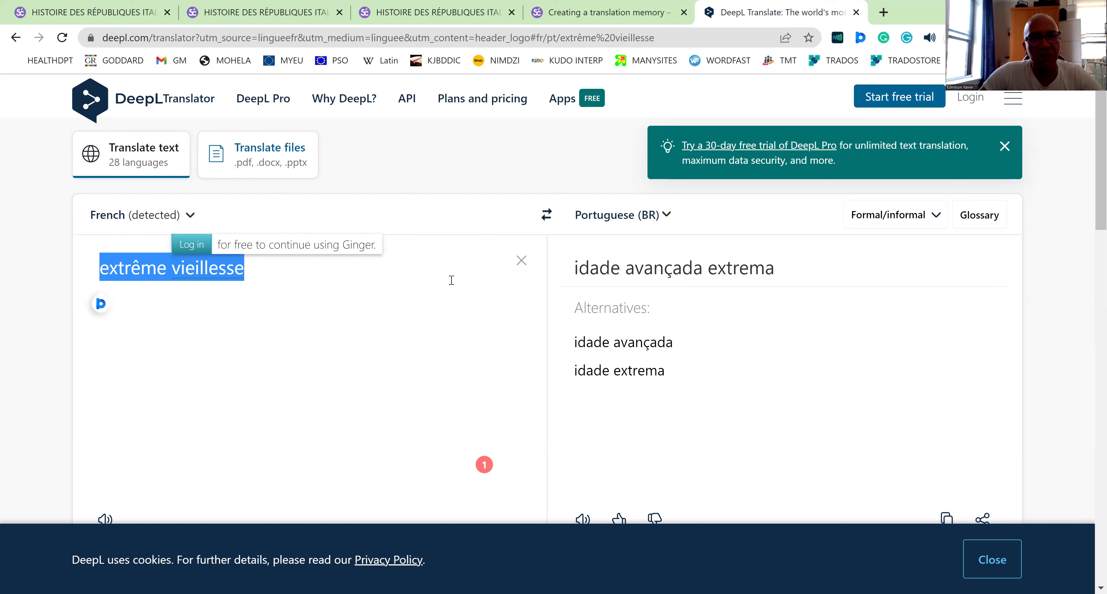
left_click(208, 226)
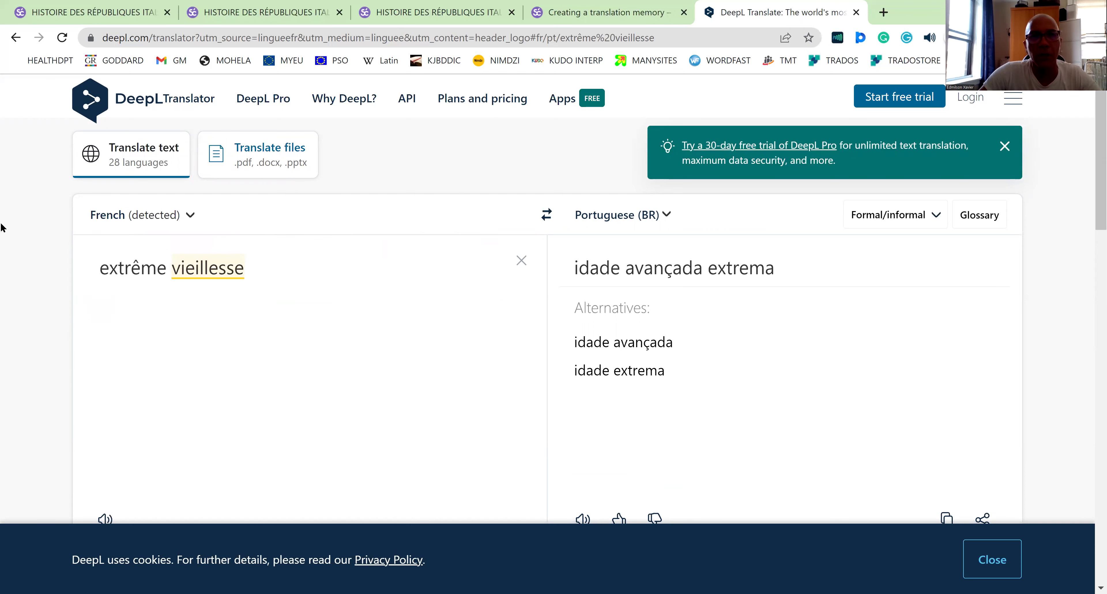
Step: Switch back to the Smartcat editor and insert "extrema" before "velhice" in segment 9's Portuguese translation
left_click(425, 12)
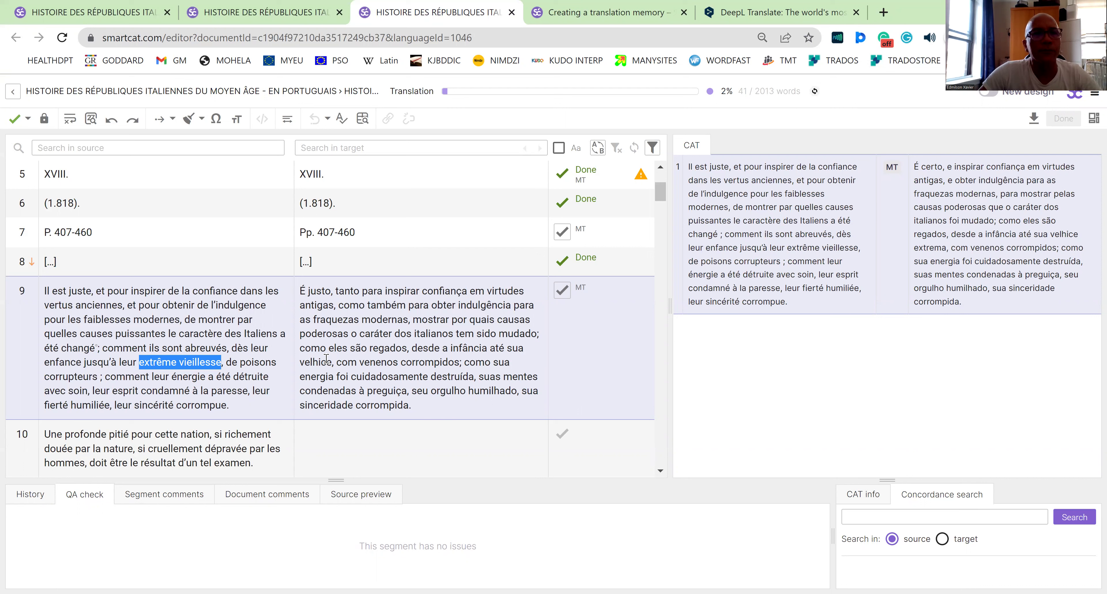
left_click(301, 361)
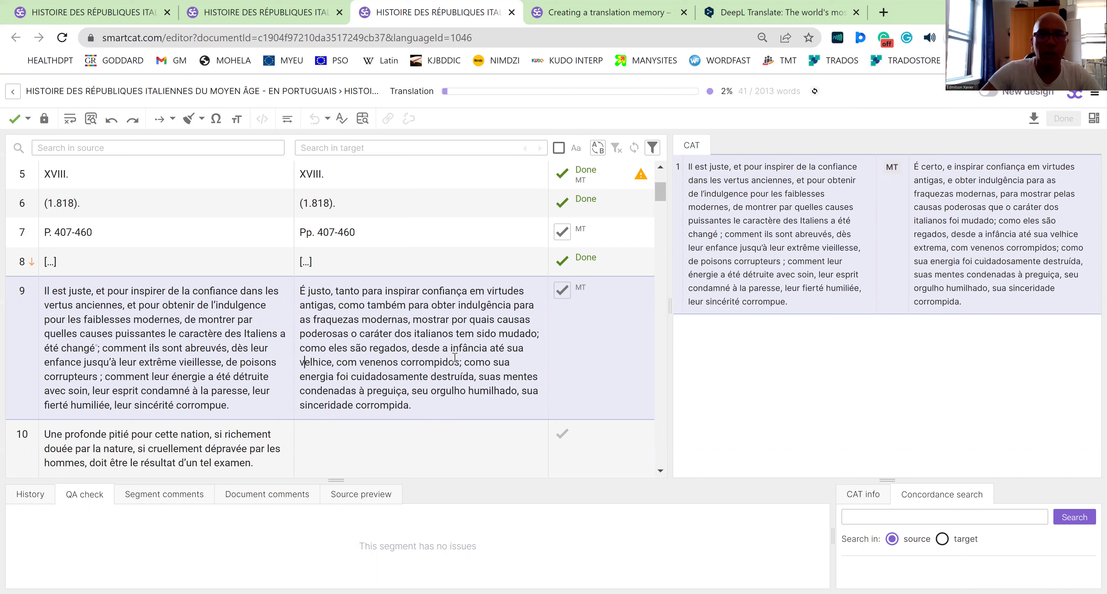
type("ex")
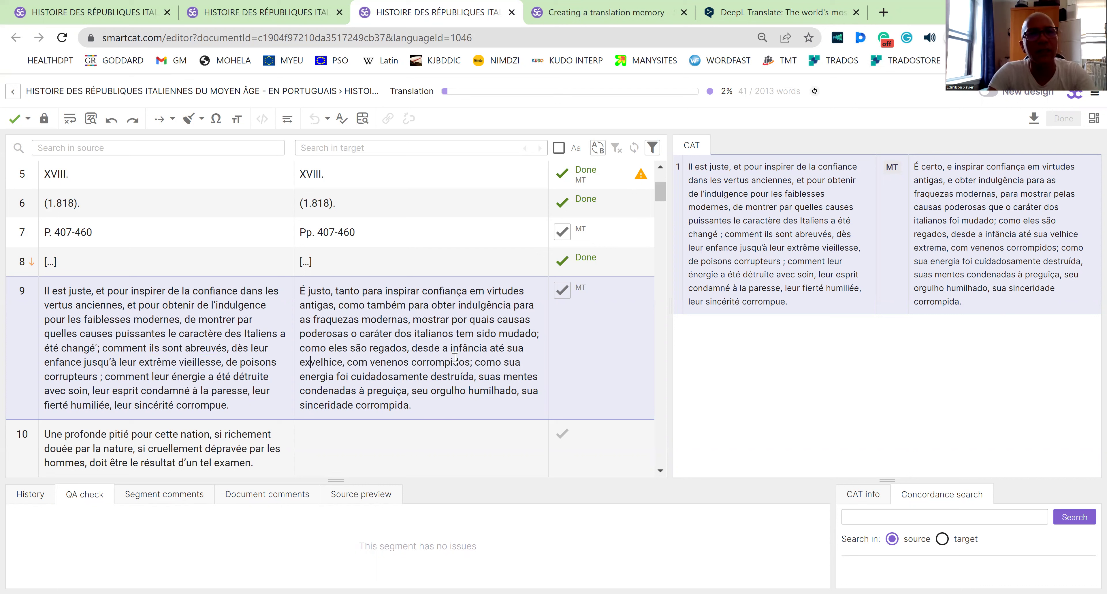
type("trema")
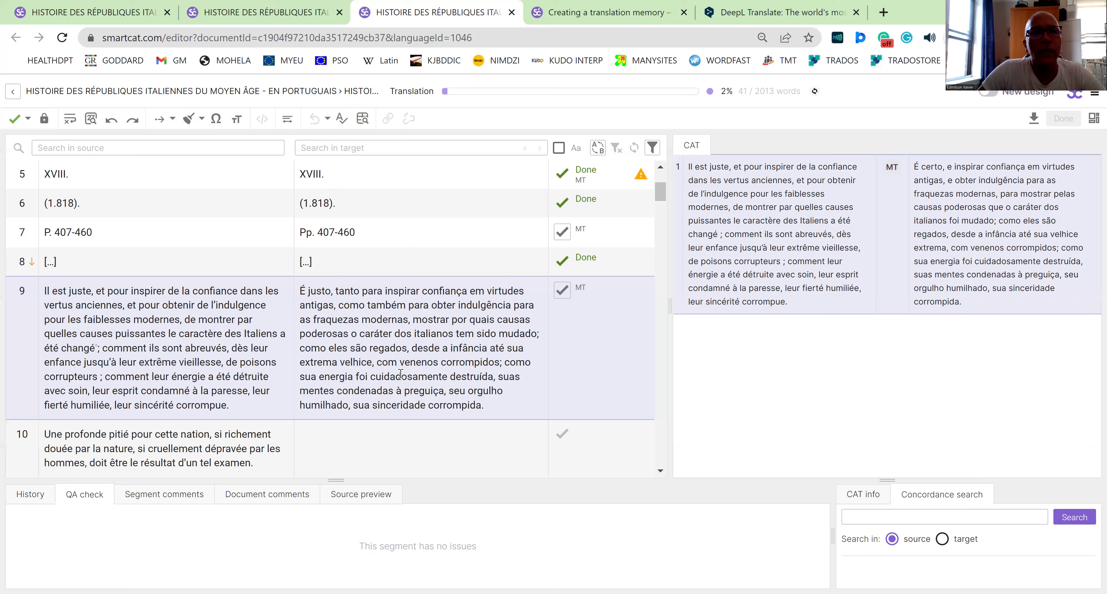
Step: Review the wording "venenos corrompidos" and the following "como" in segment 9's translation against the French source
left_click(399, 338)
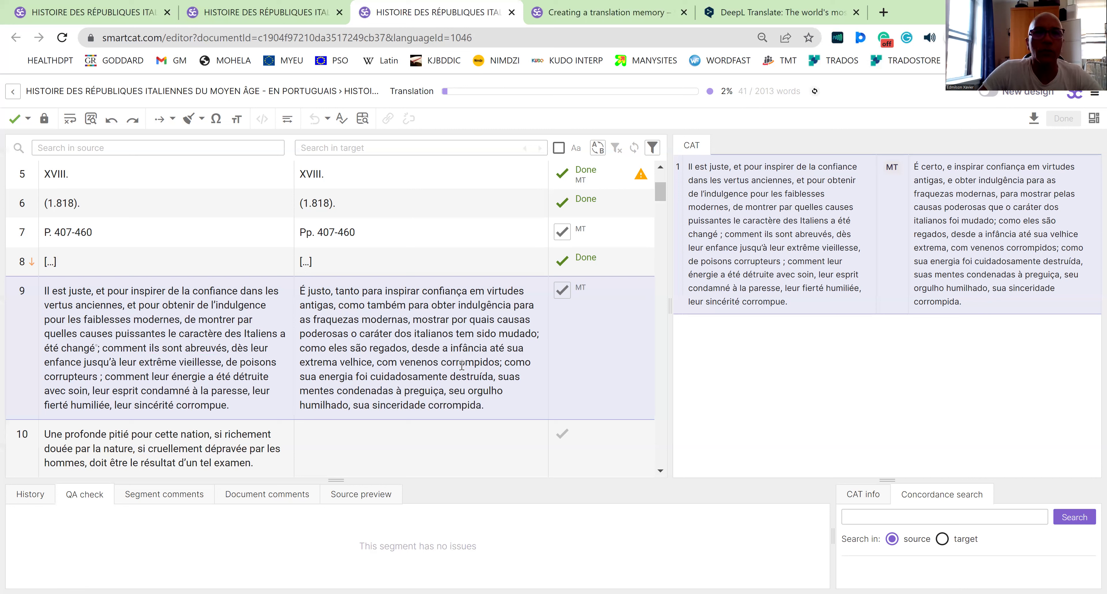
left_click_drag(500, 362, 401, 362)
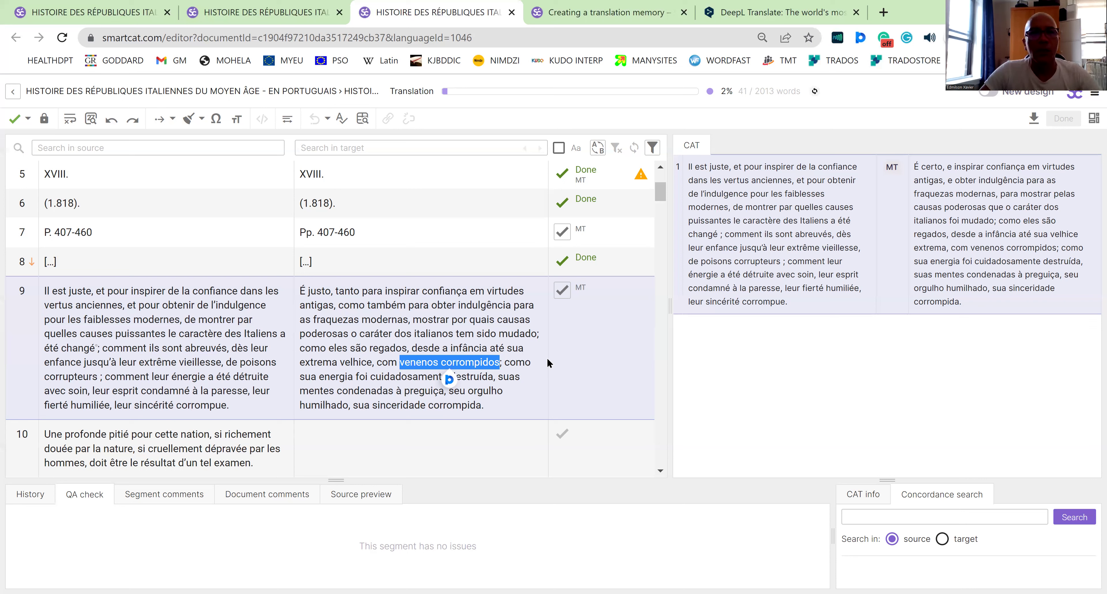
left_click(360, 389)
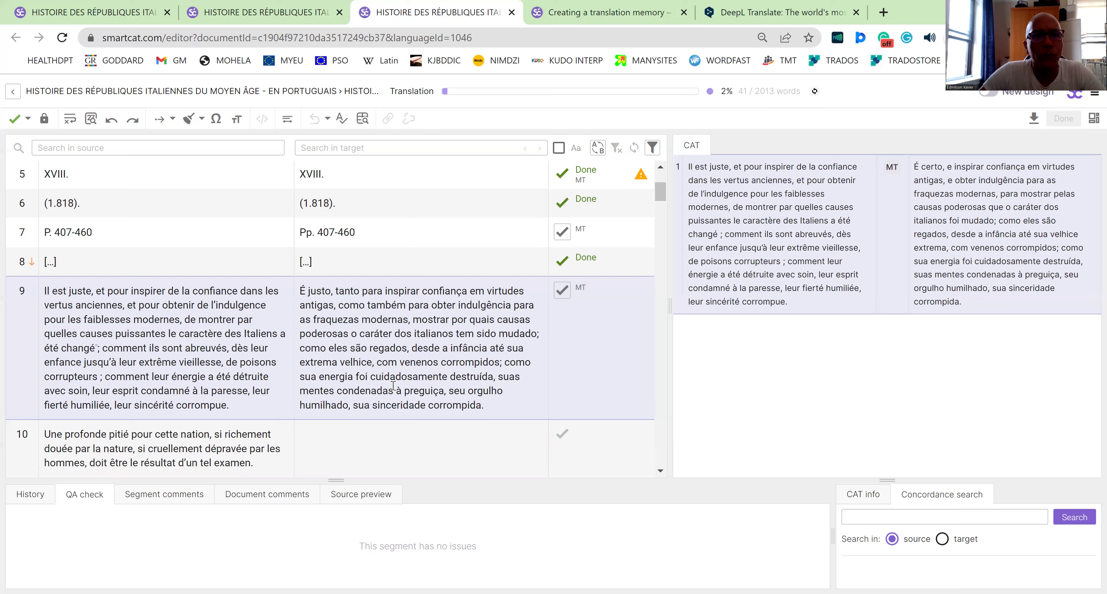
left_click_drag(506, 362, 530, 362)
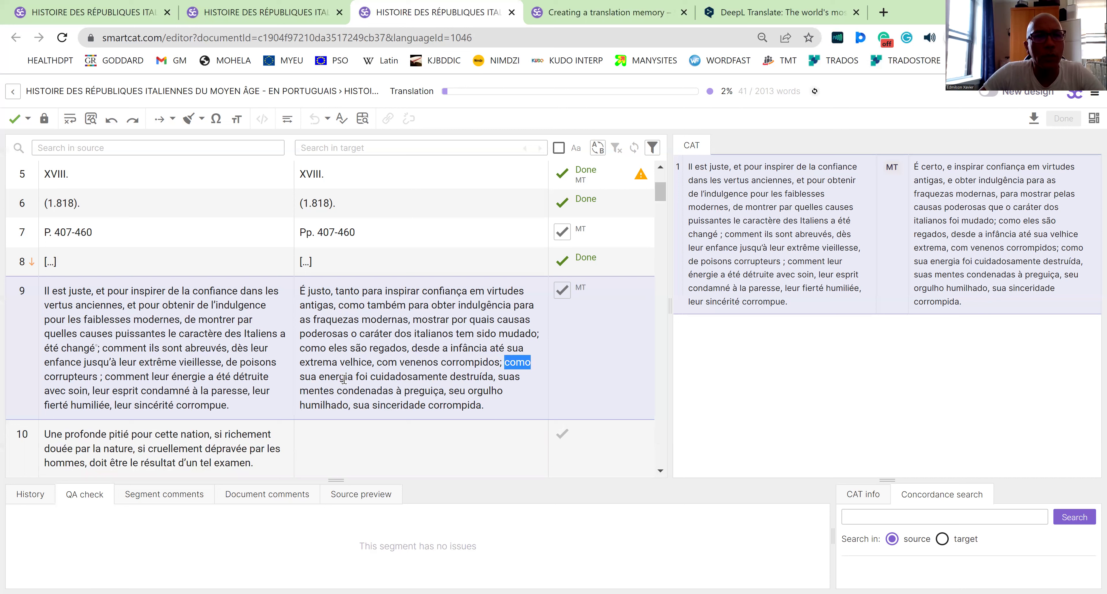
left_click(365, 389)
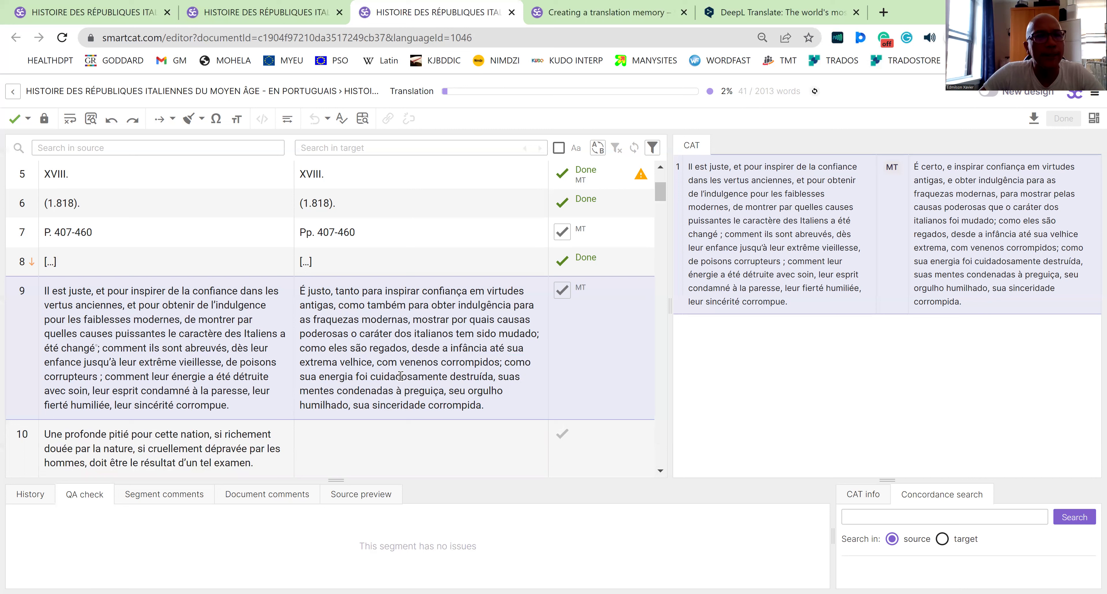
Step: Replace "foi" with "tem sido" before "cuidadosamente destruída" in segment 9's translation
left_click(363, 376)
double_click(362, 377)
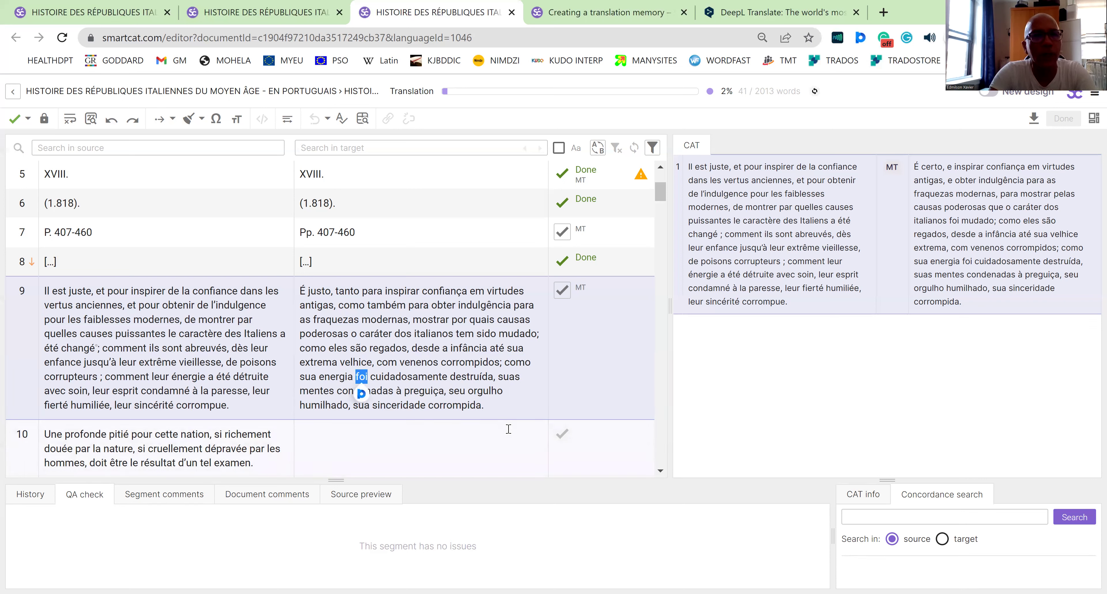
type("ten")
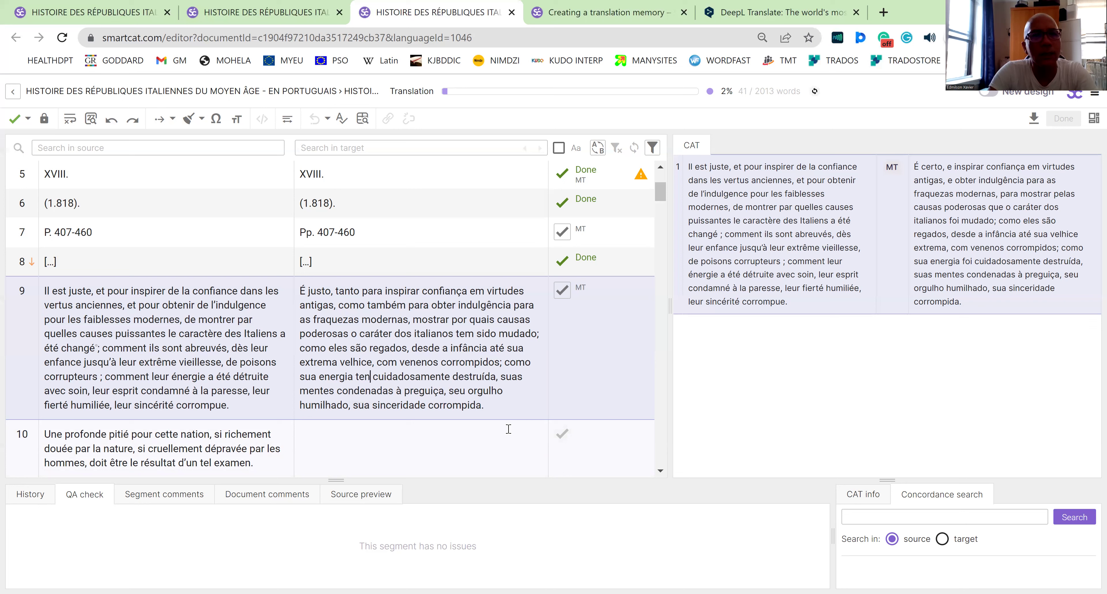
key("BackSpace")
type("m sido")
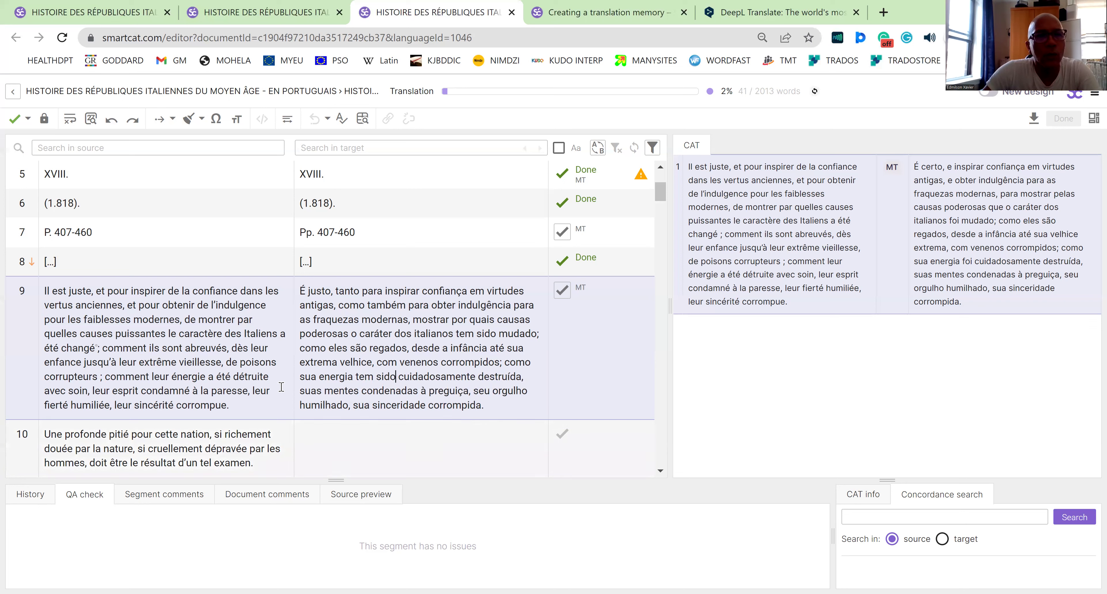
Step: In segment 9's translation, insert "a" before "sua energia", "as" before "suas mentes", "o" before "seu orgulho" and "e a" before "sua sinceridade"
left_click(302, 377)
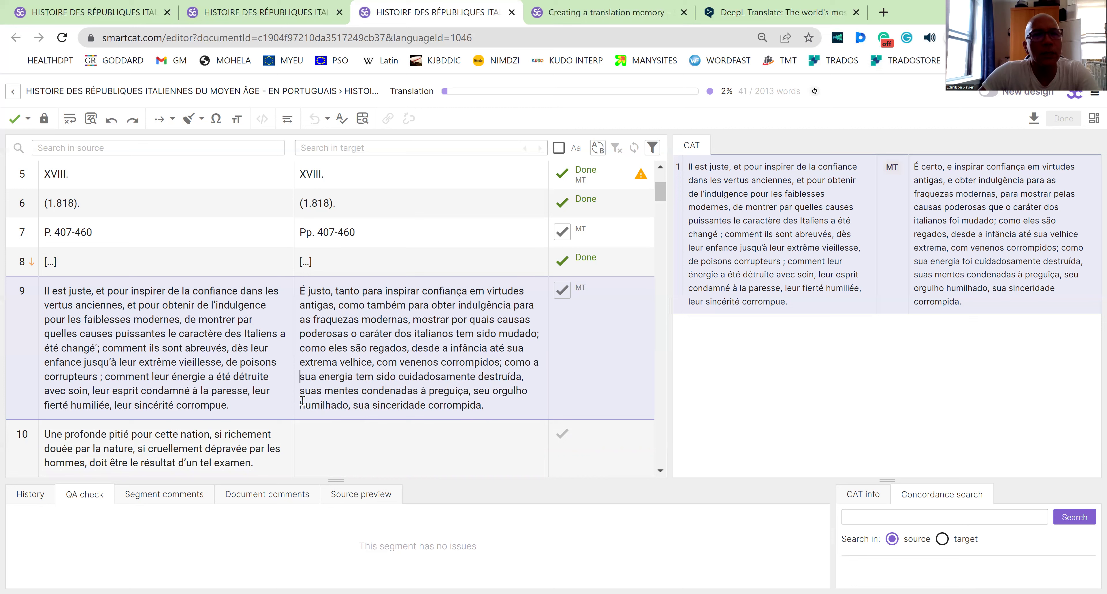
type("as")
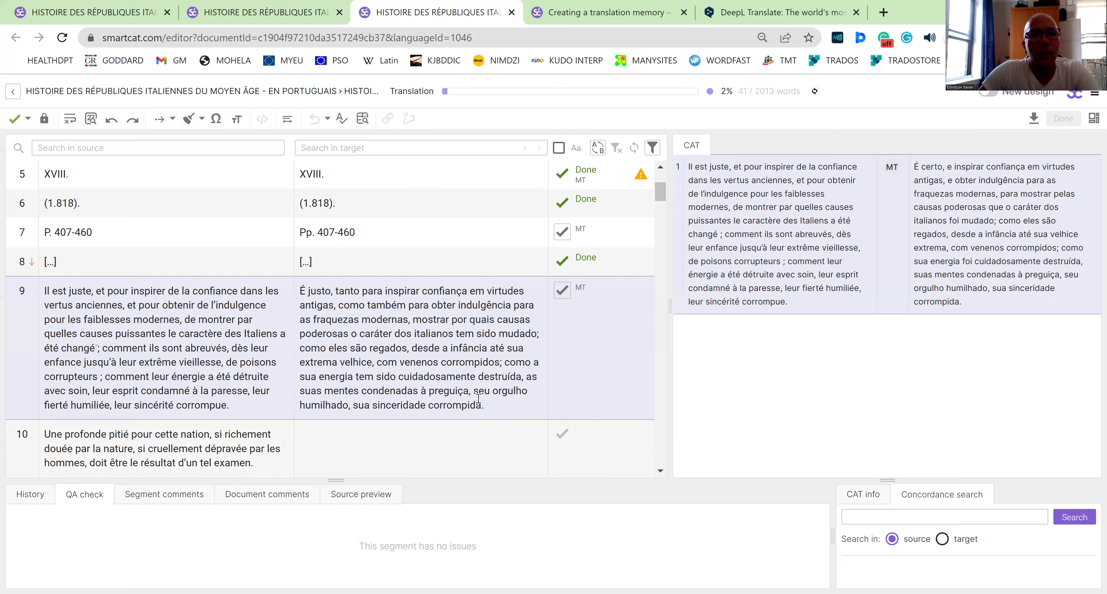
left_click(477, 389)
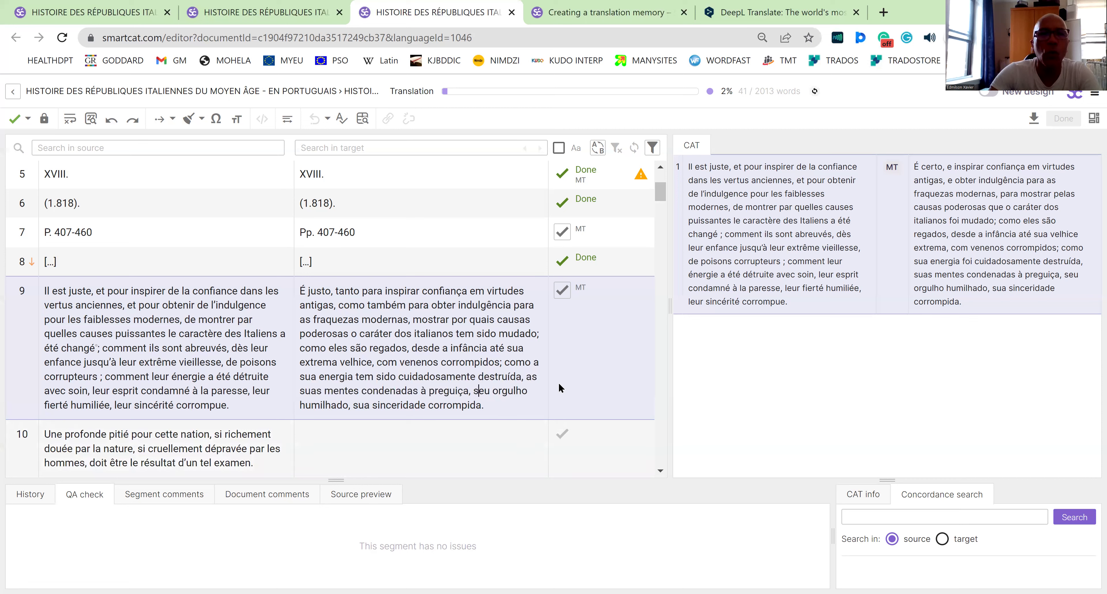
type("o")
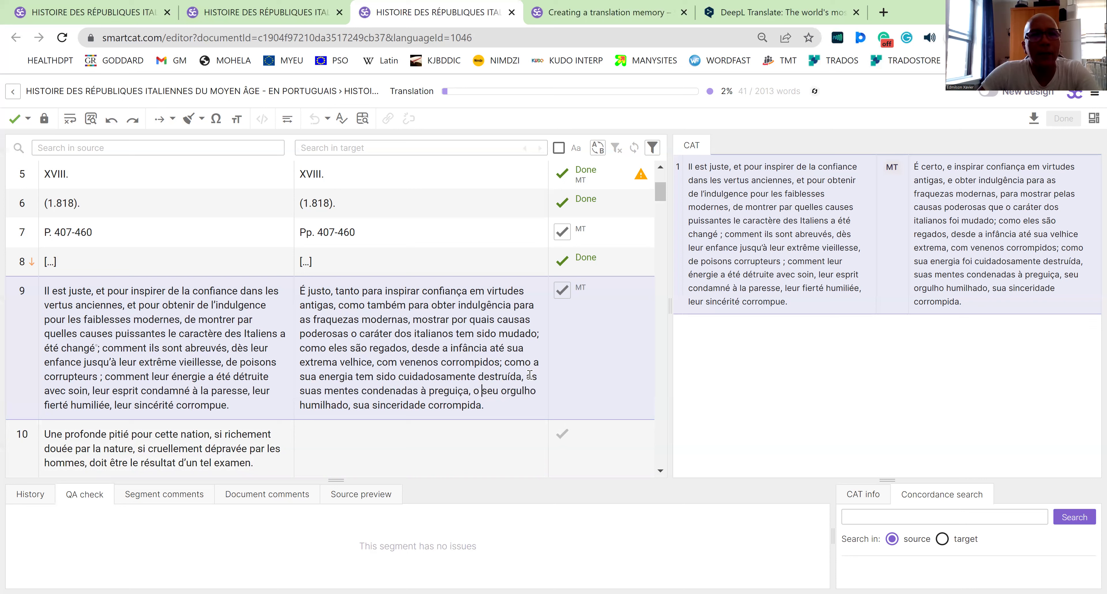
left_click(353, 405)
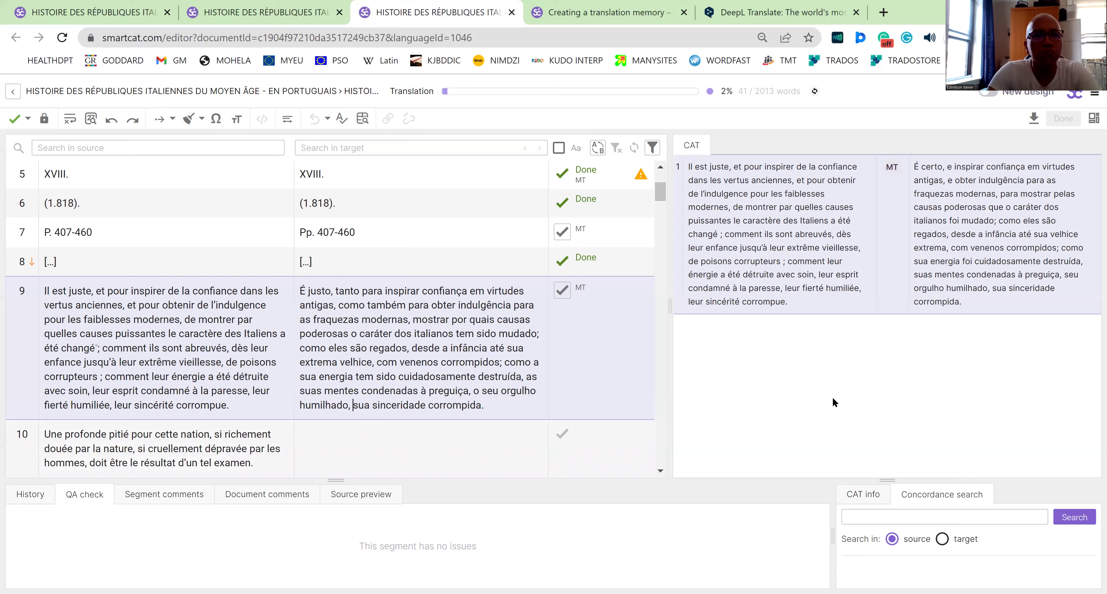
type("e ")
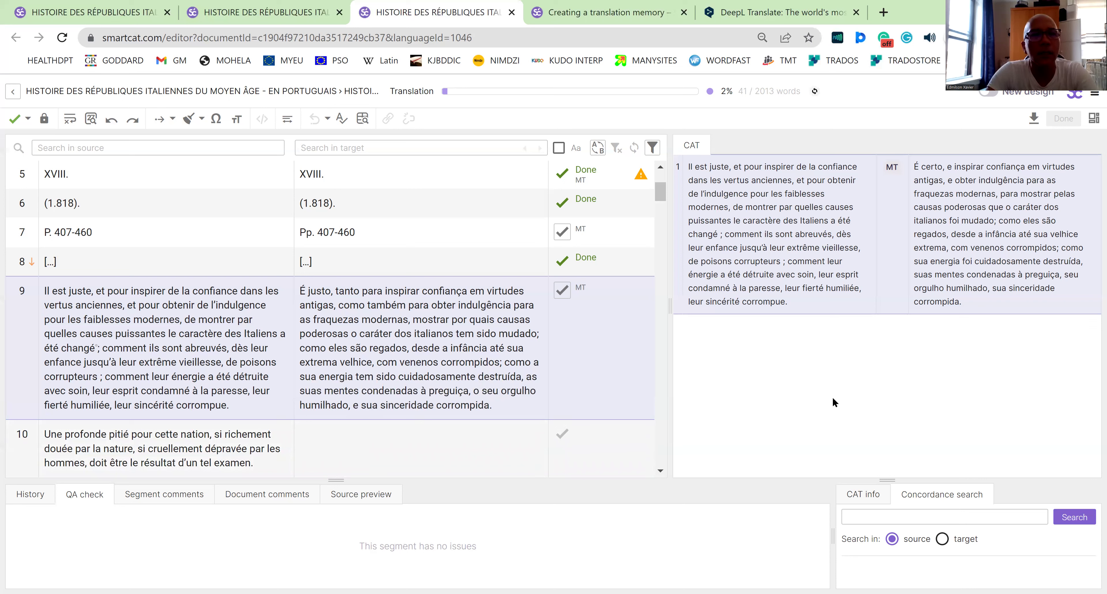
type("a")
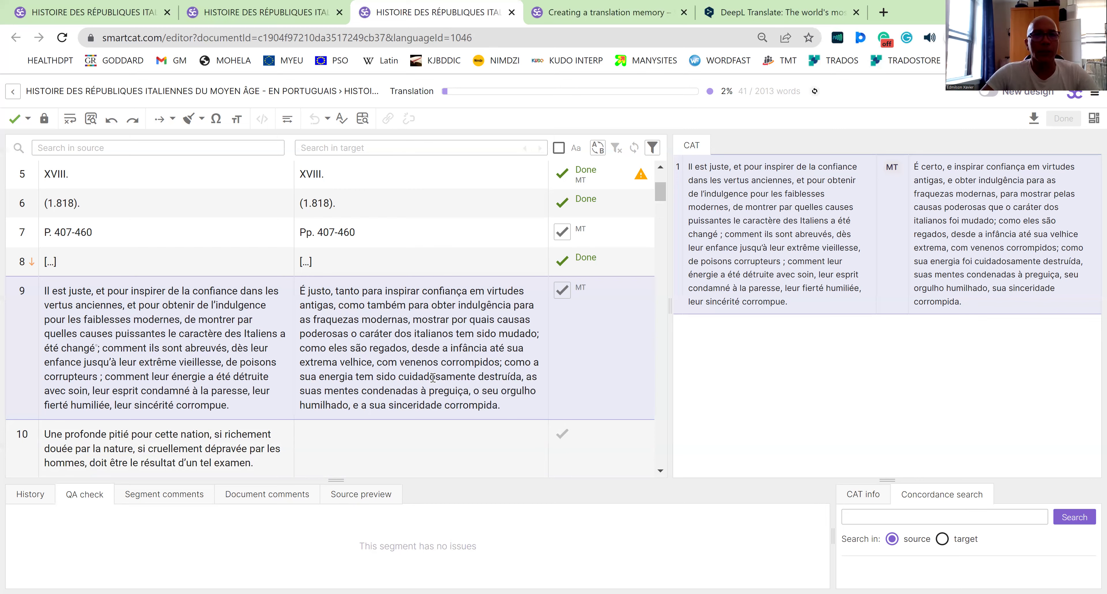
Step: Confirm all translated segments of the document at once, including segments 7 and 9
scroll(433, 321, "down", 2)
scroll(87, 189, "up", 4)
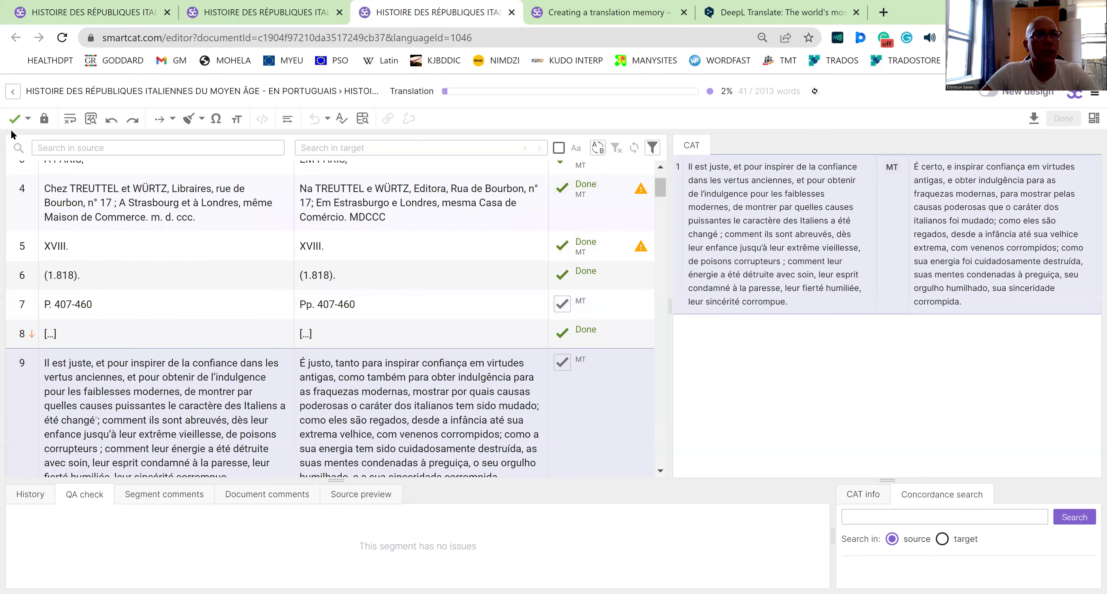
left_click(28, 119)
left_click(46, 139)
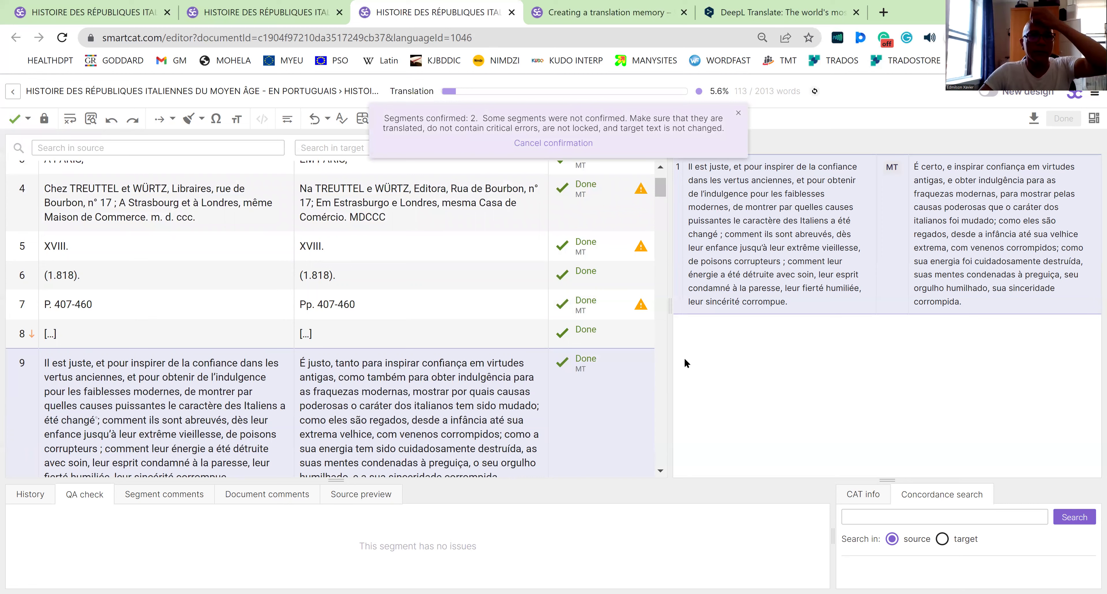
Step: Jump to segment 10 by its segment number, ready for its translation
scroll(560, 357, "down", 1)
scroll(479, 377, "down", 1)
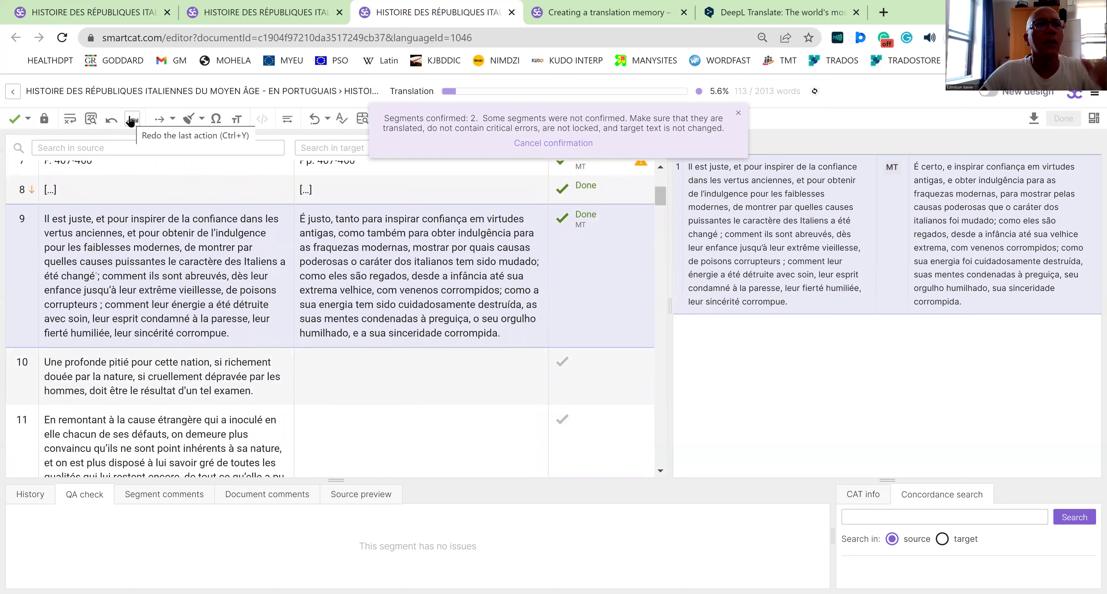
left_click(90, 120)
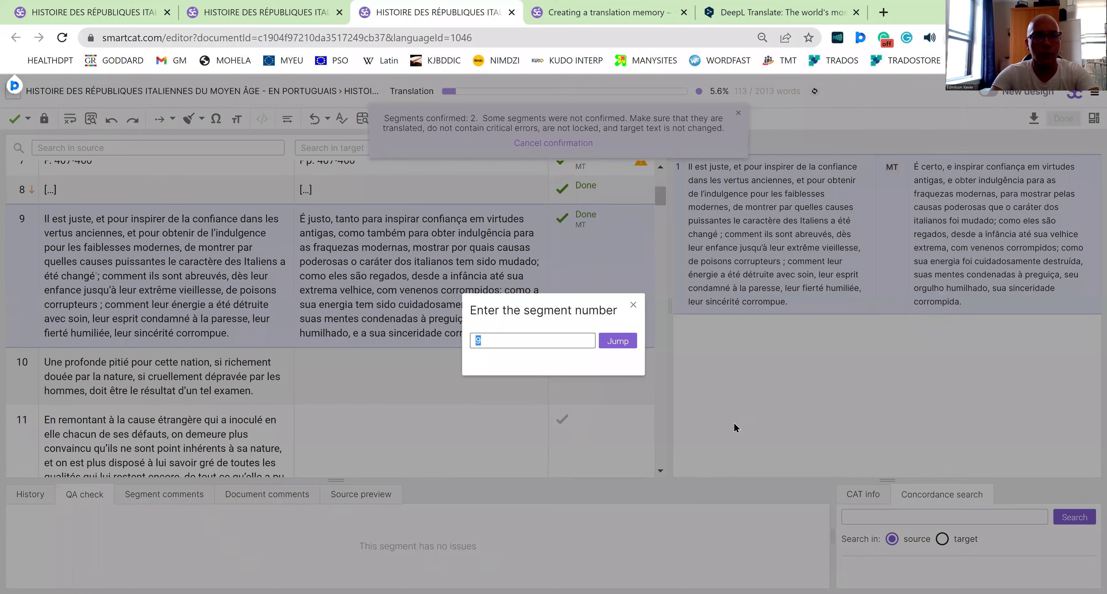
type("10")
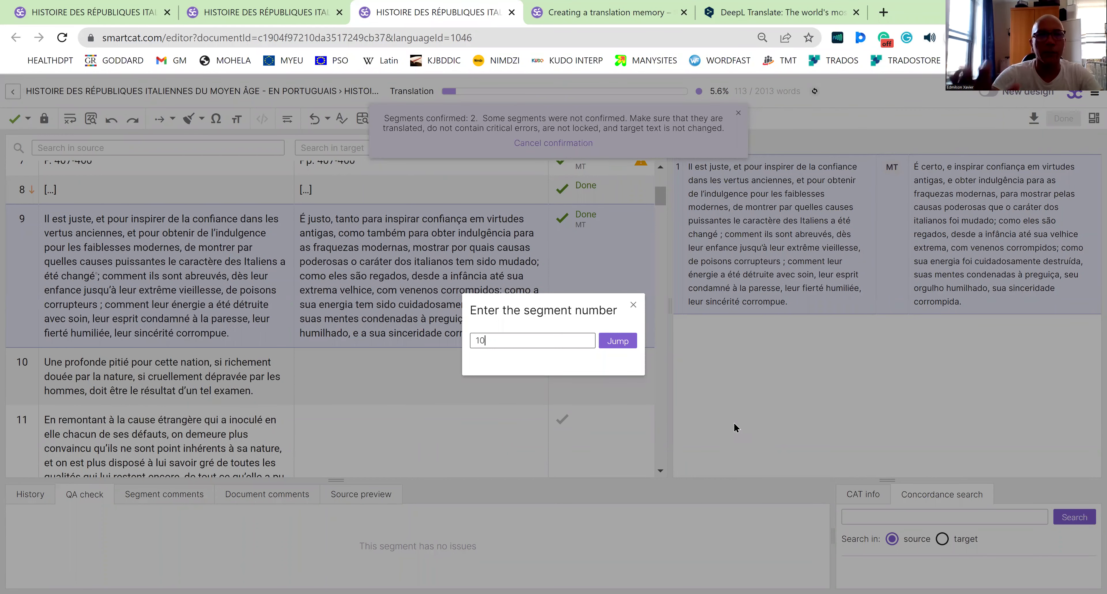
key("Return")
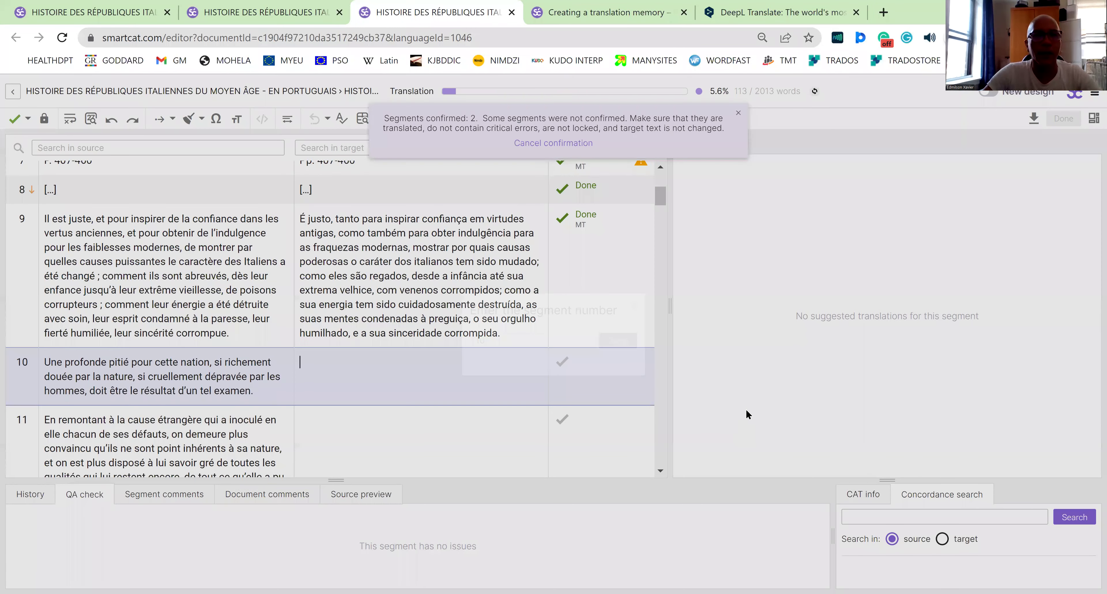
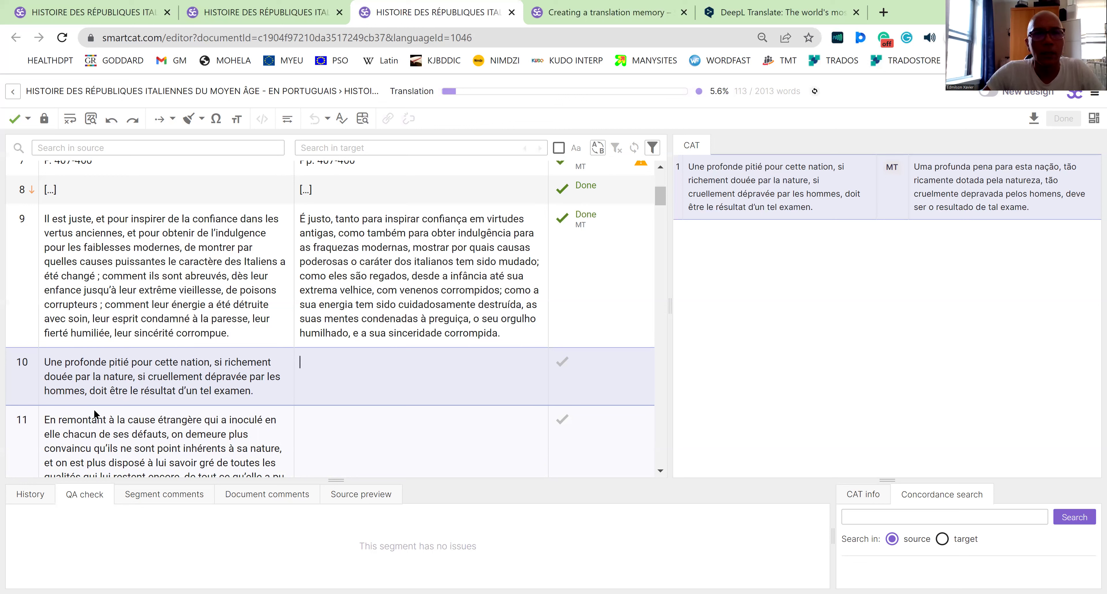
Step: Insert the machine translation suggestion as the target text of segment 10
left_click(1018, 197)
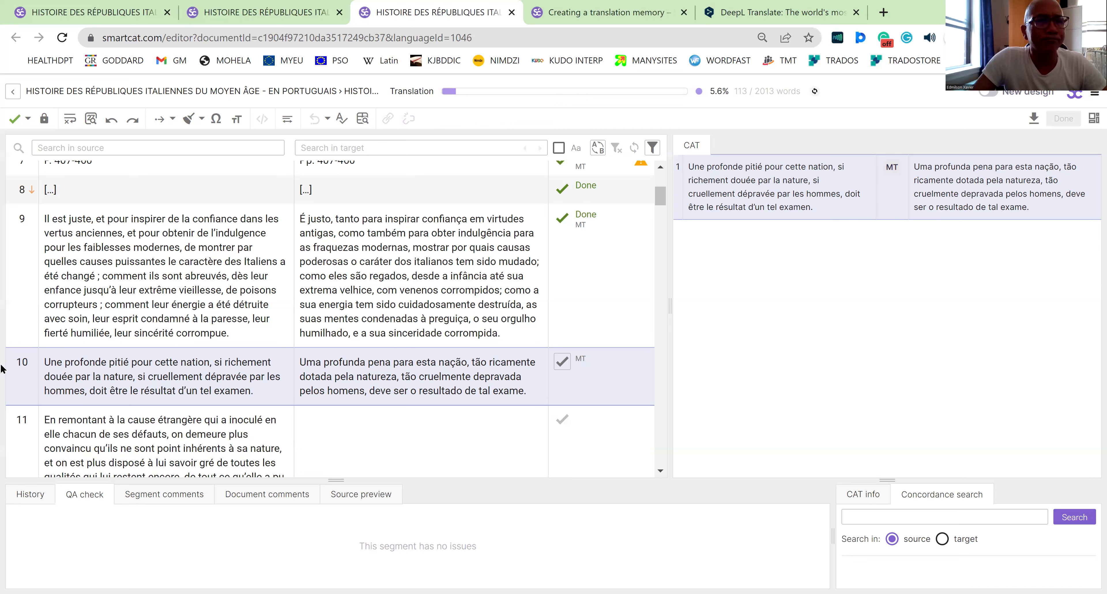
Step: Copy "profonde pitié" from segment 10's source text and switch to the Linguee dictionary, replacing the DeepL page
left_click_drag(132, 368, 67, 363)
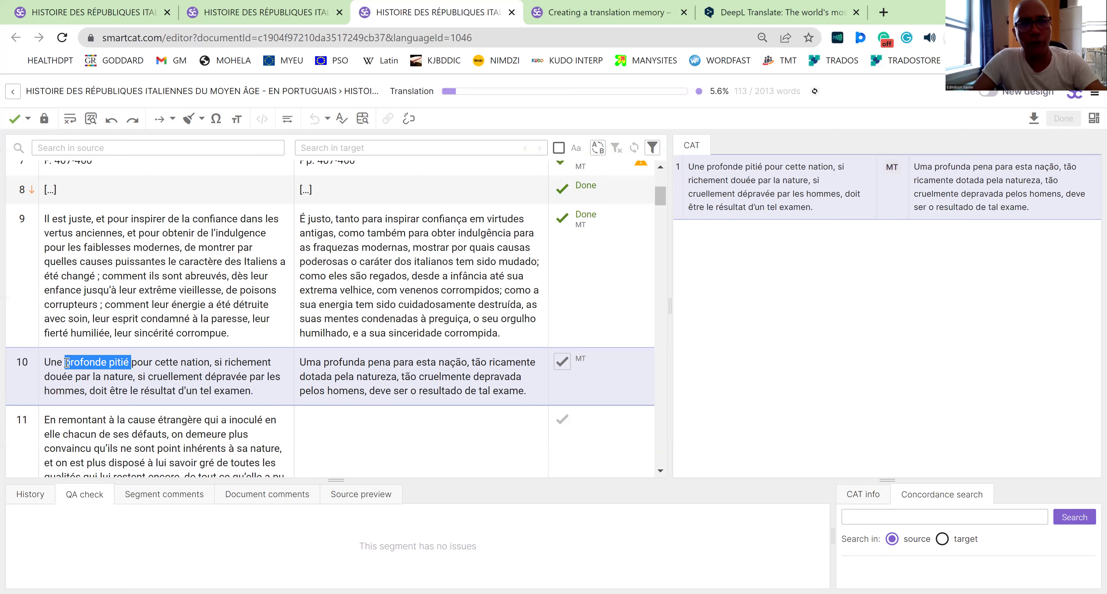
left_click(722, 6)
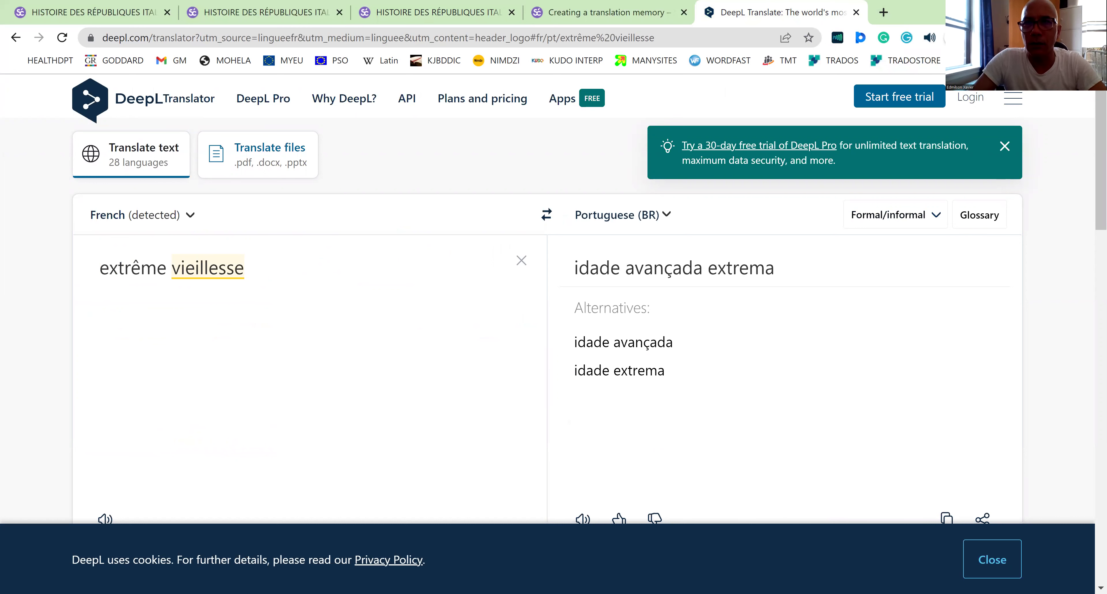
left_click(1091, 60)
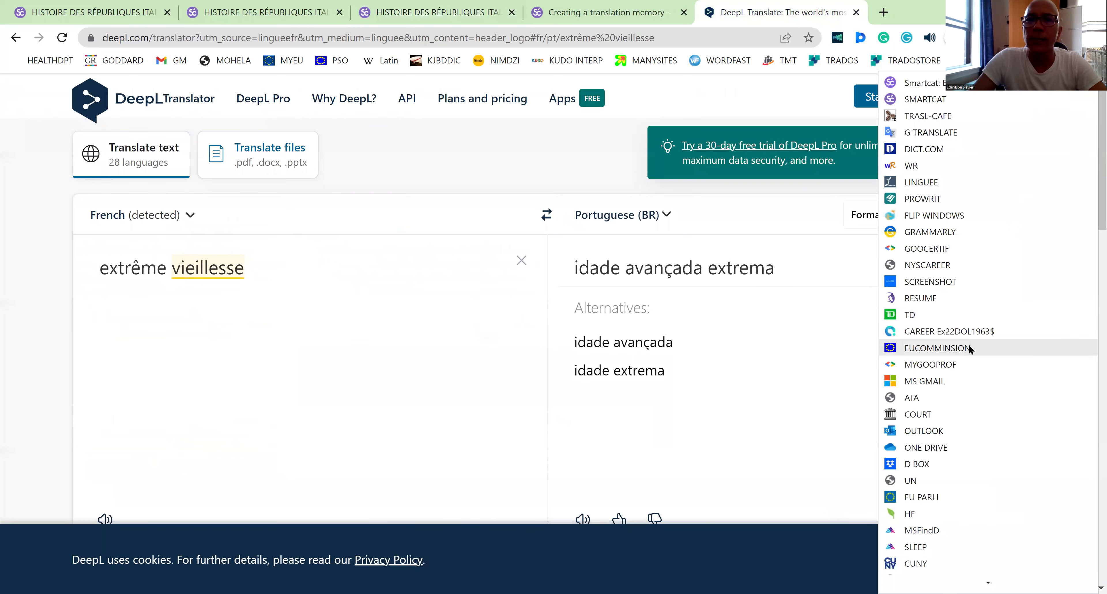
left_click(929, 184)
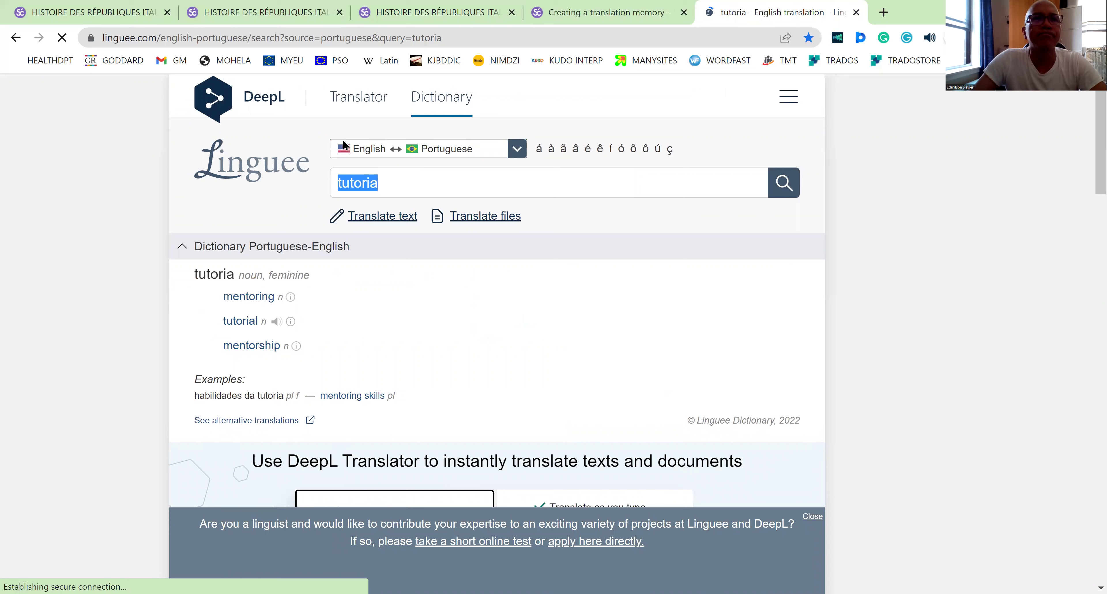
Step: Set Linguee's language pair to French and Portuguese through its list of additional languages
left_click(394, 151)
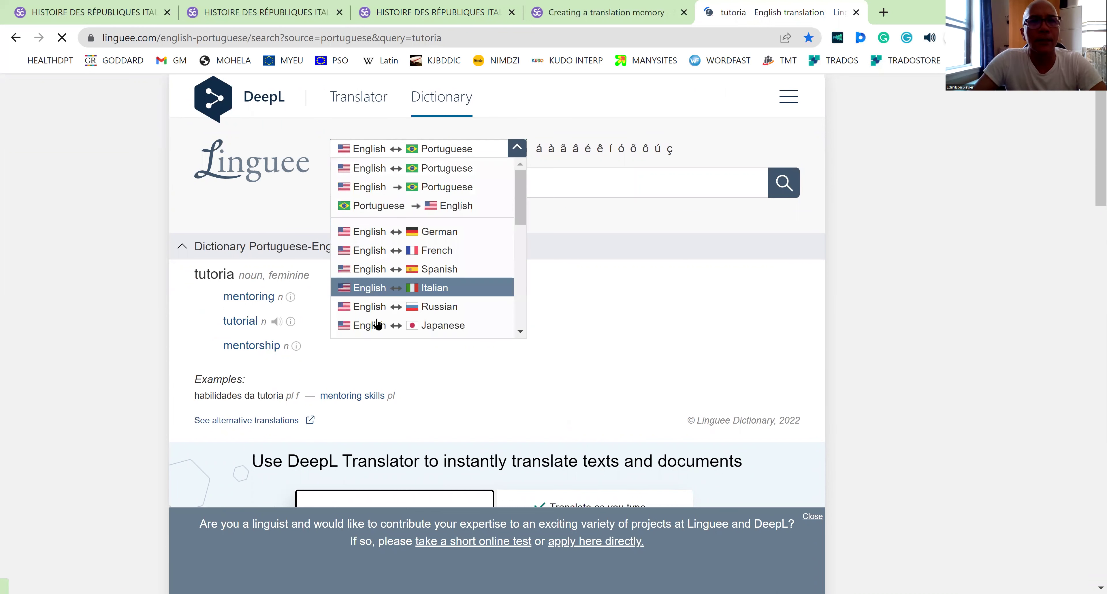
scroll(385, 328, "down", 5)
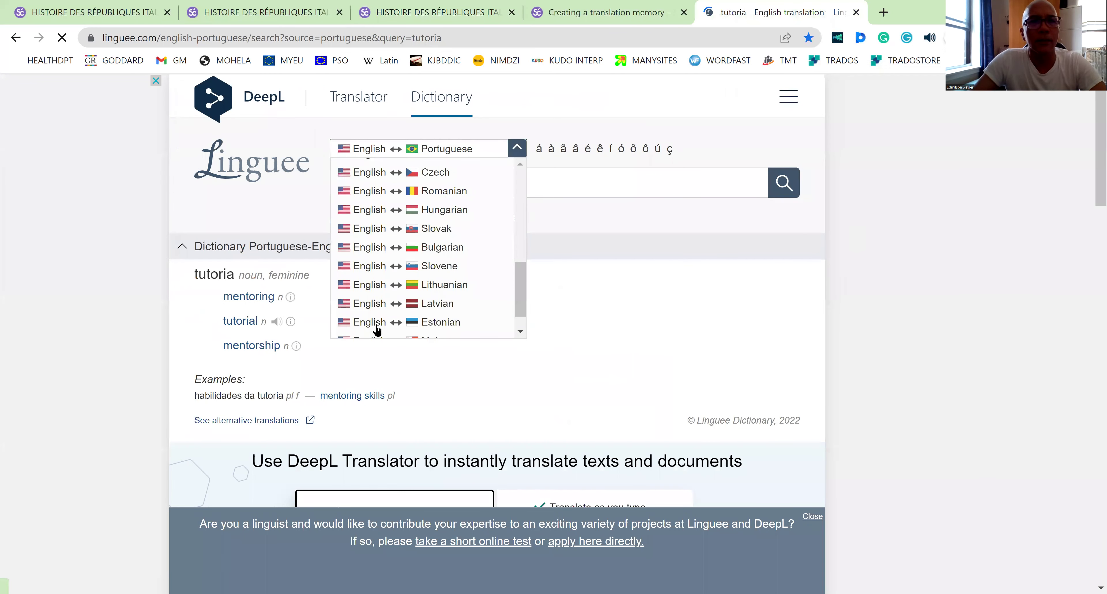
scroll(385, 329, "down", 5)
scroll(395, 198, "up", 2)
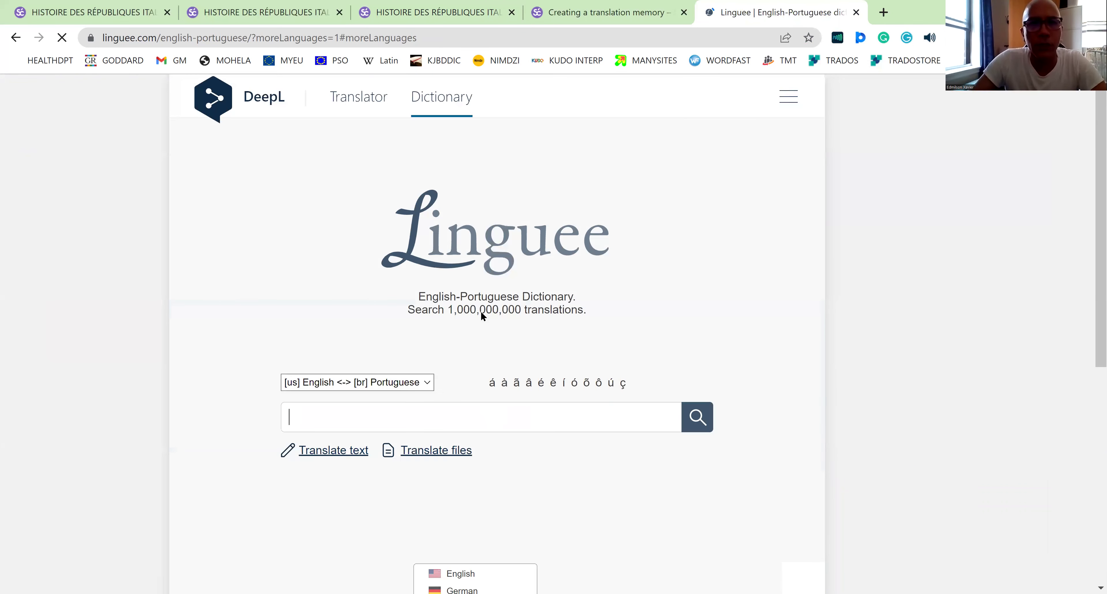
mouse_move(385, 309)
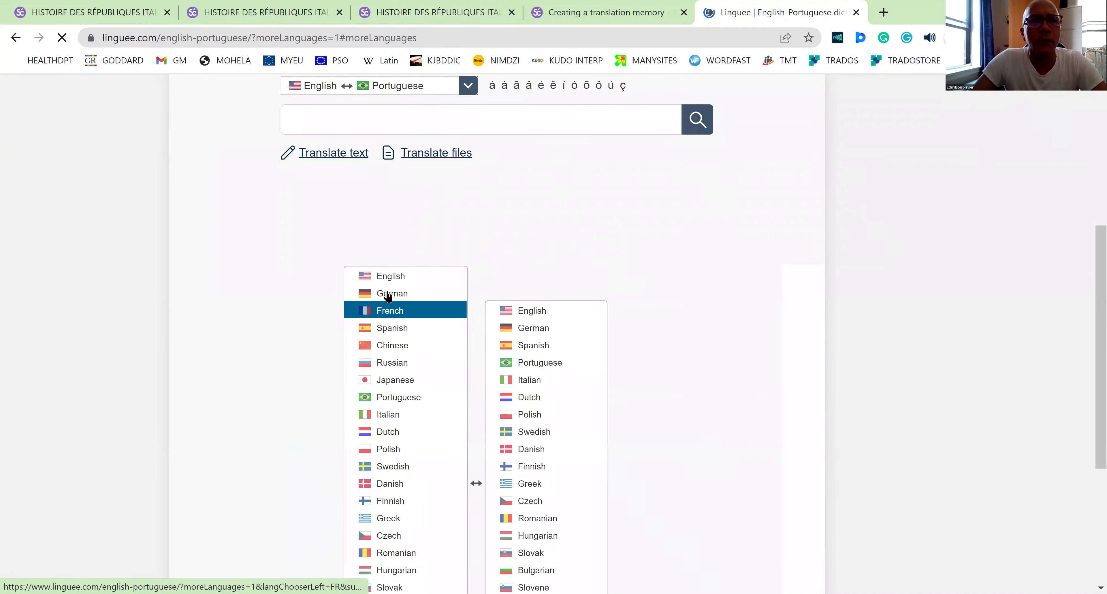
left_click(508, 365)
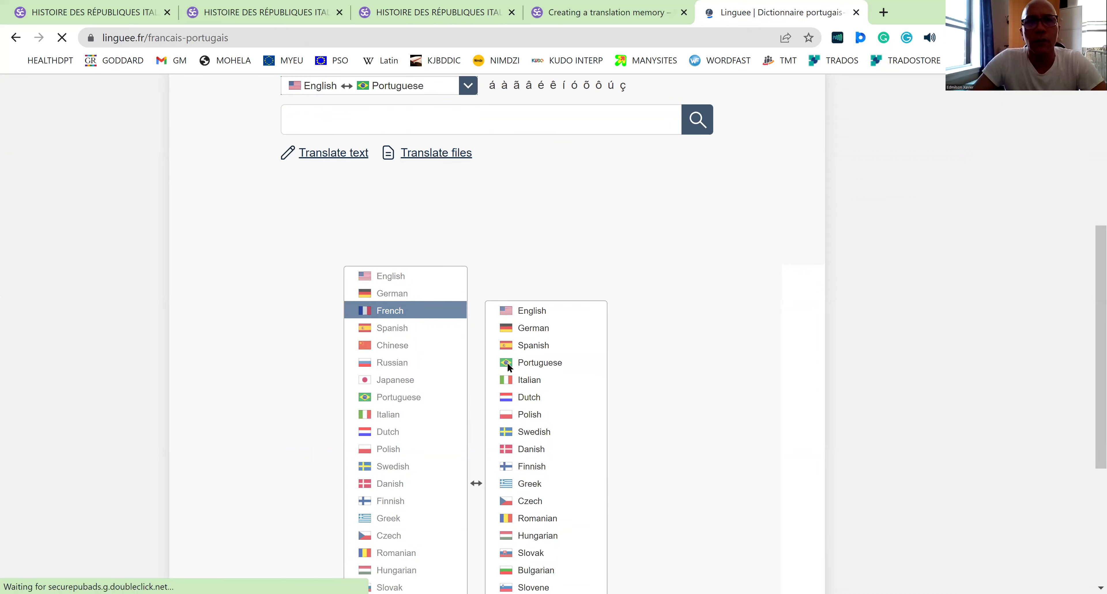
Step: Look up "profonde pitié" in the French-Portuguese dictionary and examine the suggested translations and example sentences
left_click(387, 395)
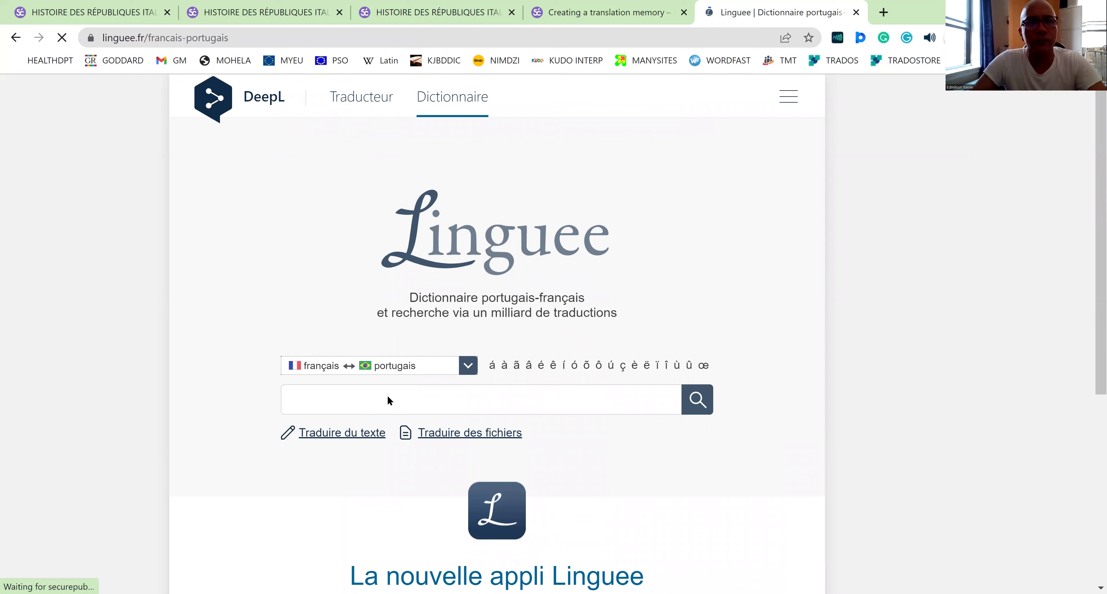
type("profonde pitié")
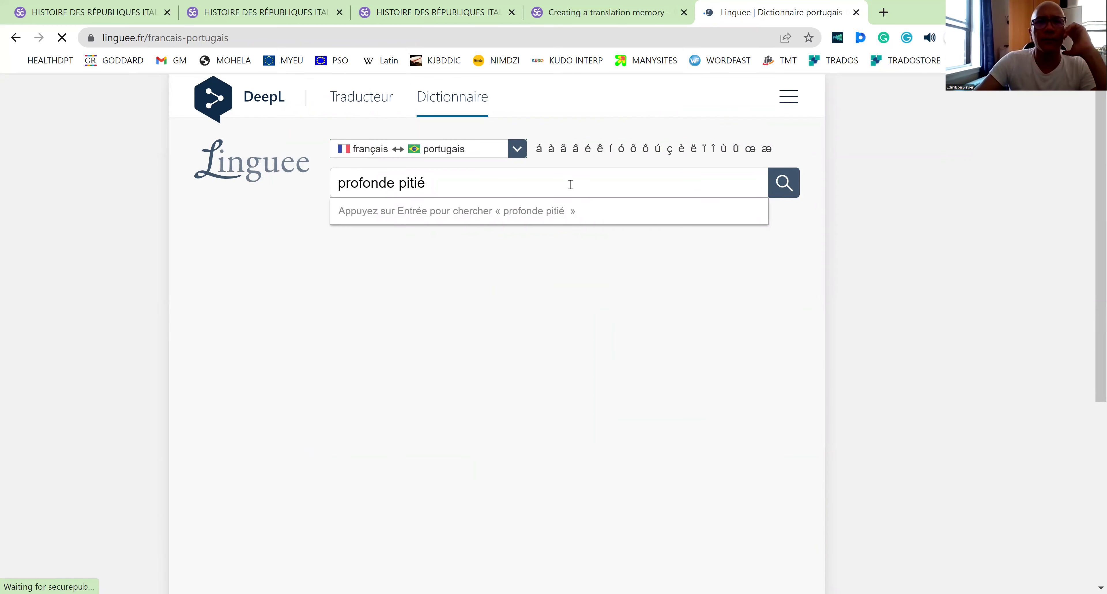
left_click(778, 181)
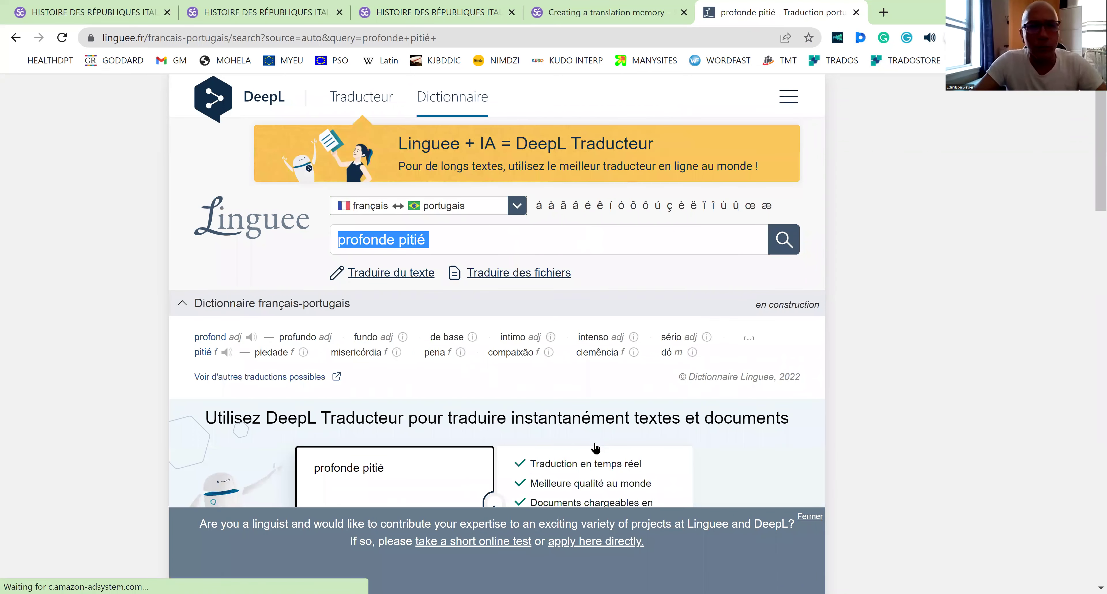
scroll(596, 445, "down", 2)
scroll(510, 236, "down", 7)
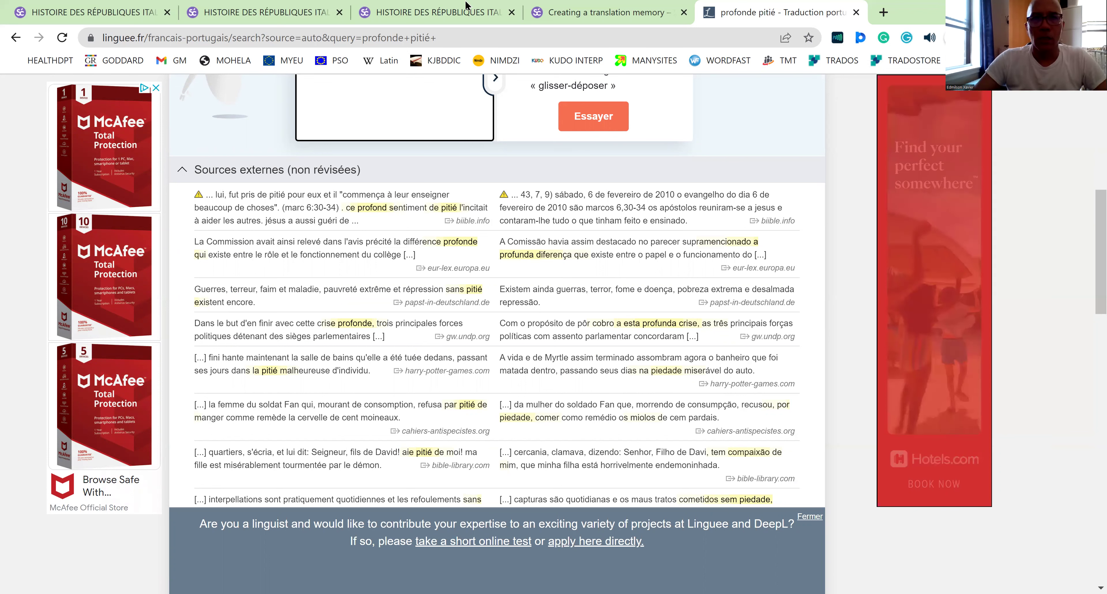
Step: Switch back to the Smartcat editor and replace "para" with "de" before "esta nação" in segment 10's translation
left_click(262, 21)
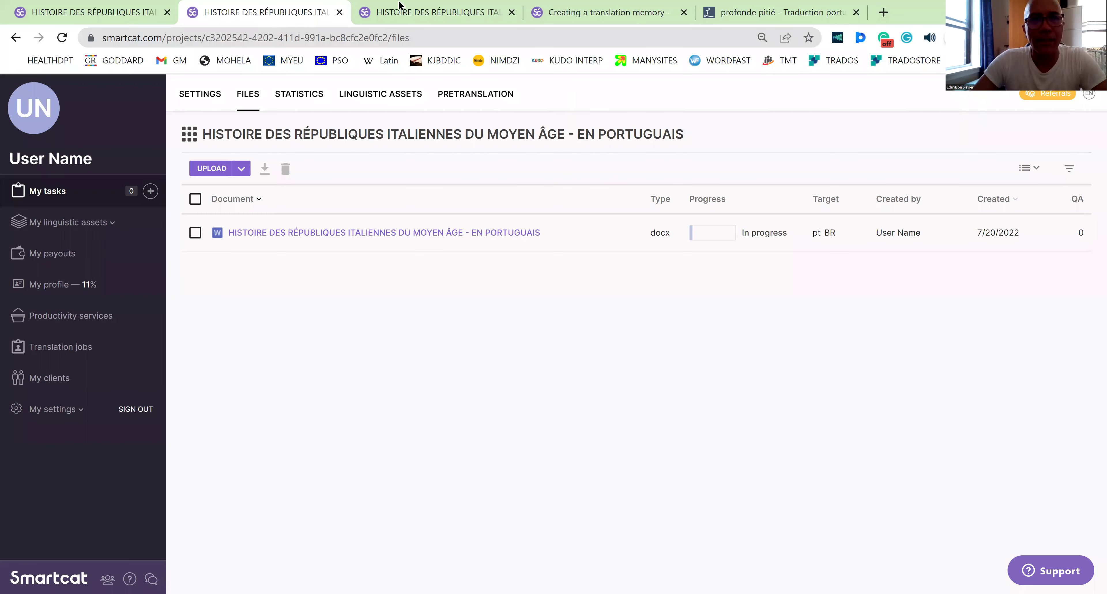
left_click(422, 6)
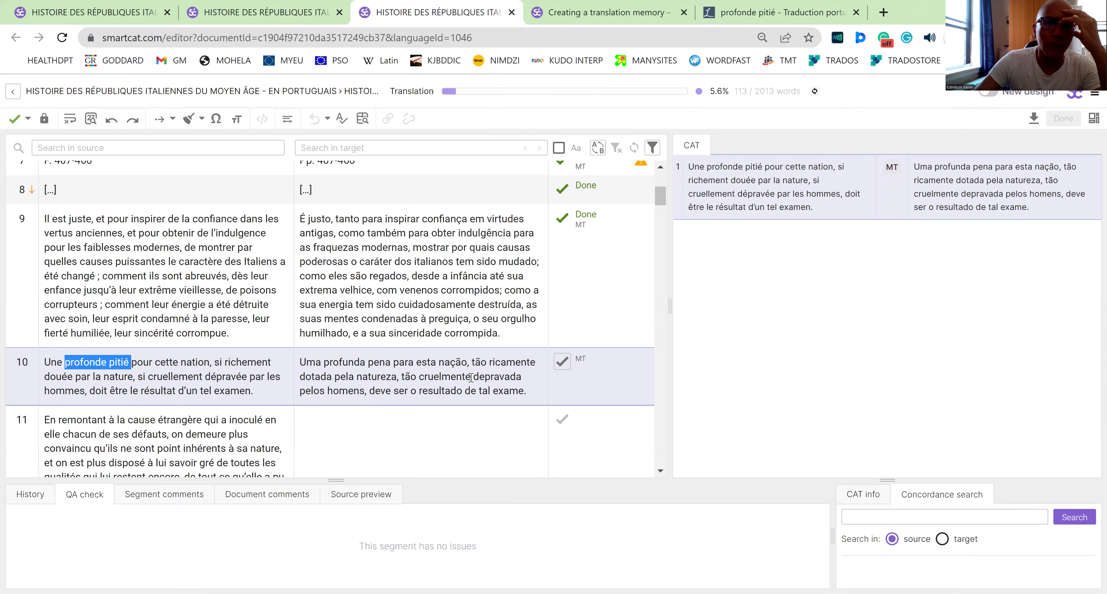
left_click(412, 356)
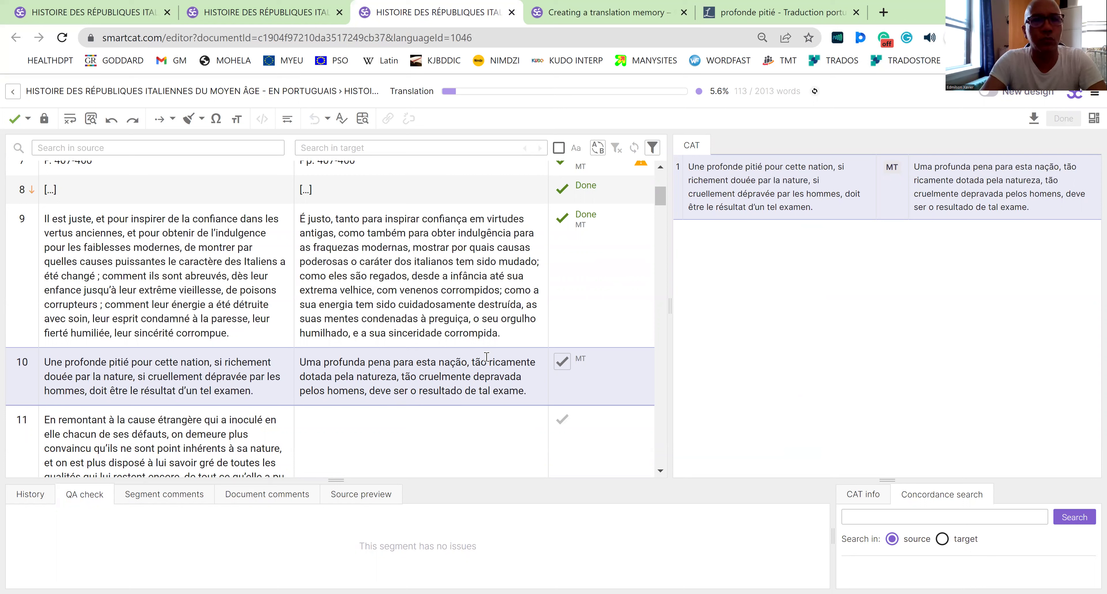
key("BackSpace")
key("BackSpace")
key("BackSpace")
key("BackSpace")
type("de")
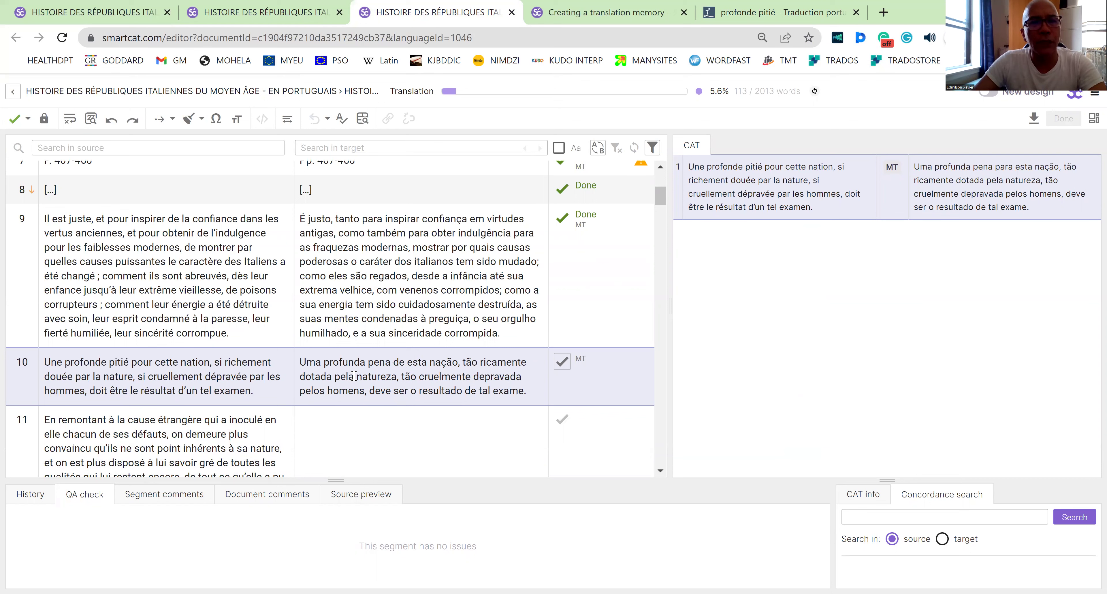
Step: Contract "de esta" to "desta" in segment 10's translation so the opening reads "Uma profunda pena desta nação", and reread that phrase
type("sta")
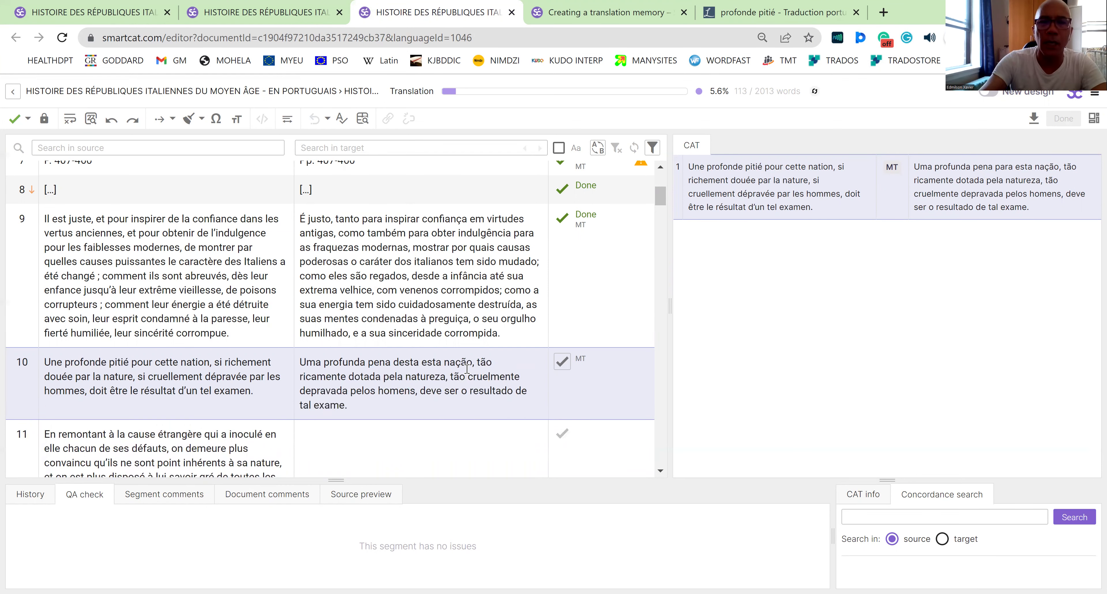
key("BackSpace")
key("BackSpace")
key("BackSpace")
key("BackSpace")
key("Delete")
type("ente")
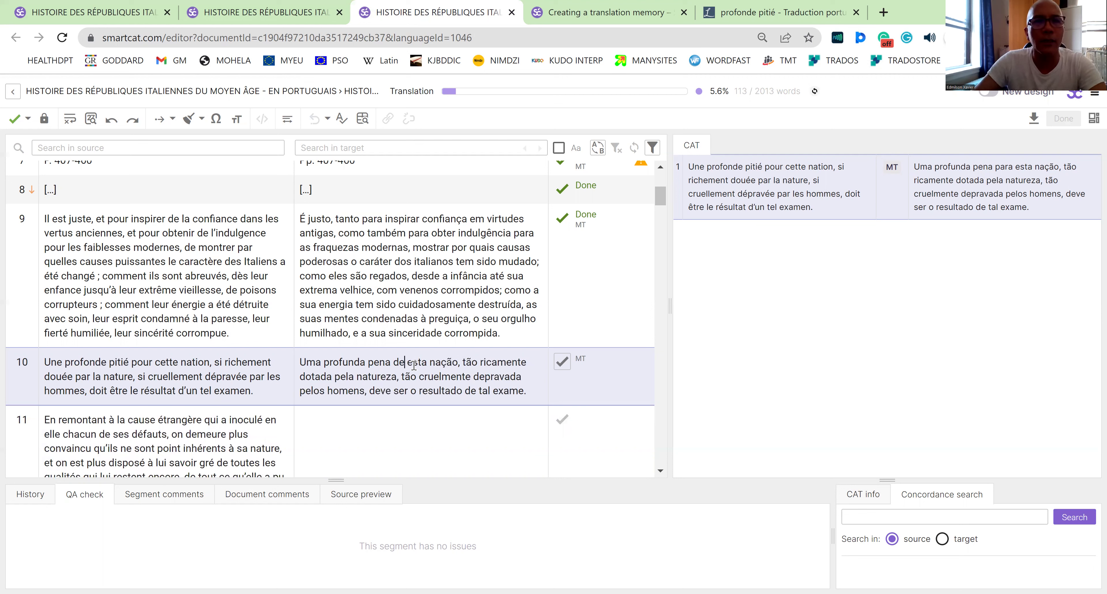
key("BackSpace")
key("BackSpace")
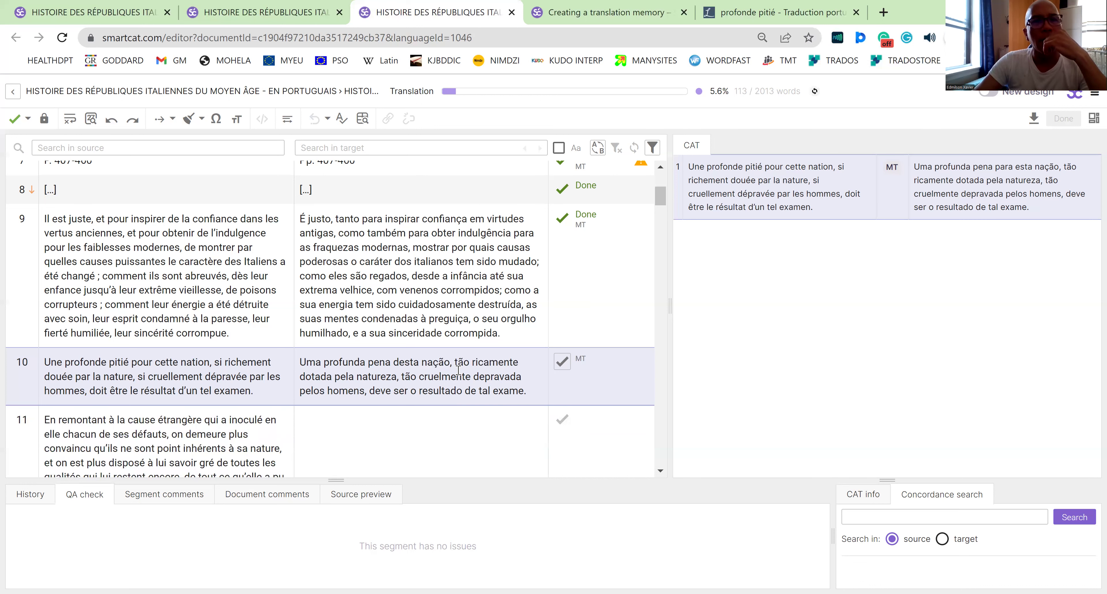
left_click_drag(449, 362, 299, 362)
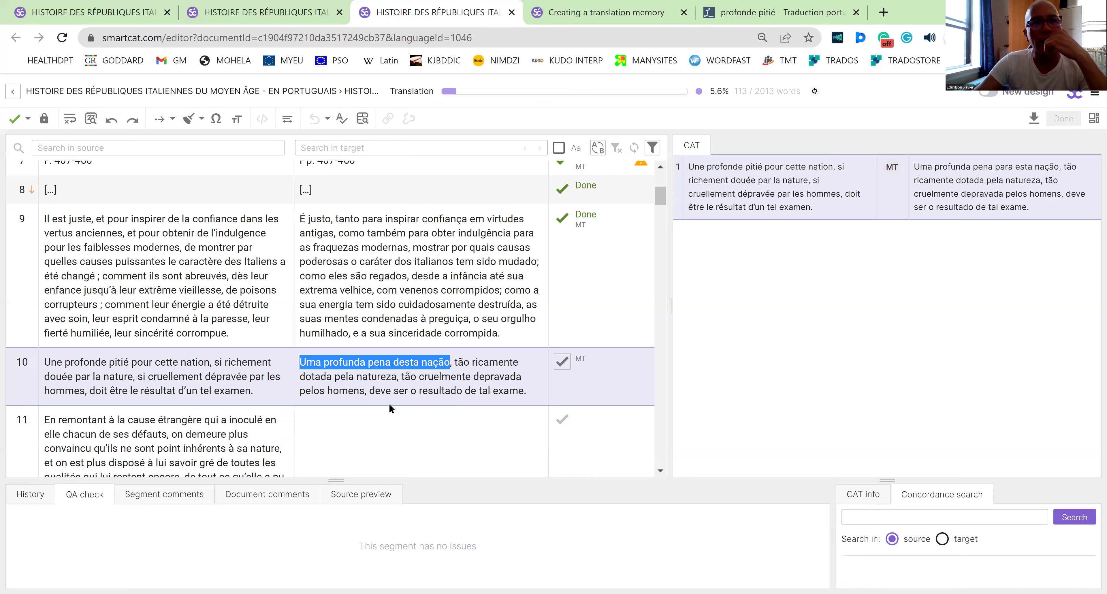
left_click(378, 402)
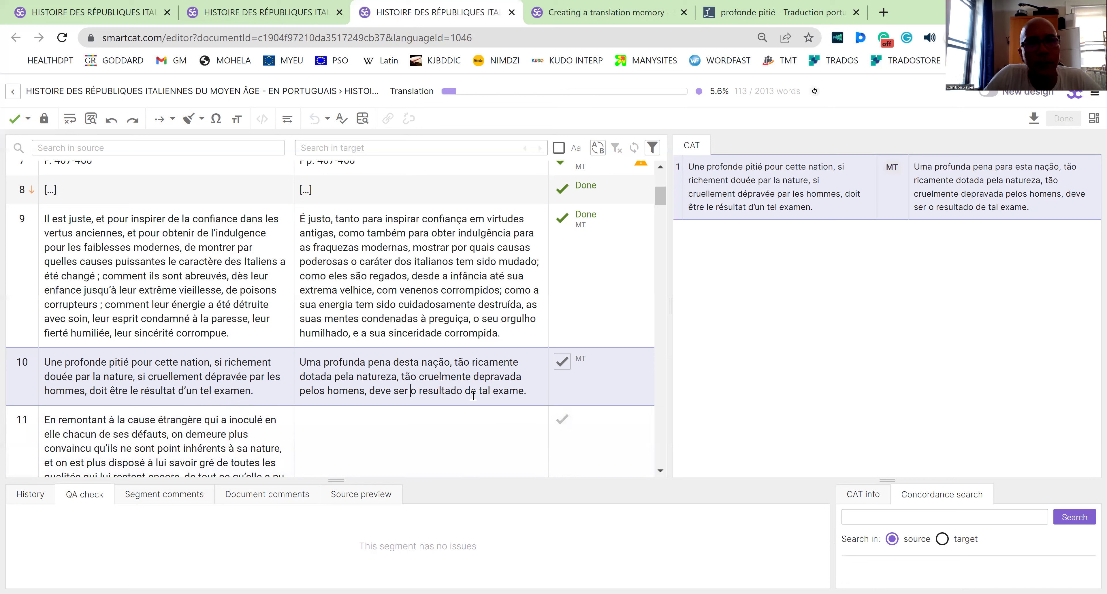
Step: Replace "de tal" with "deste" after "deve ser o resultado" in segment 10's translation
left_click(490, 390)
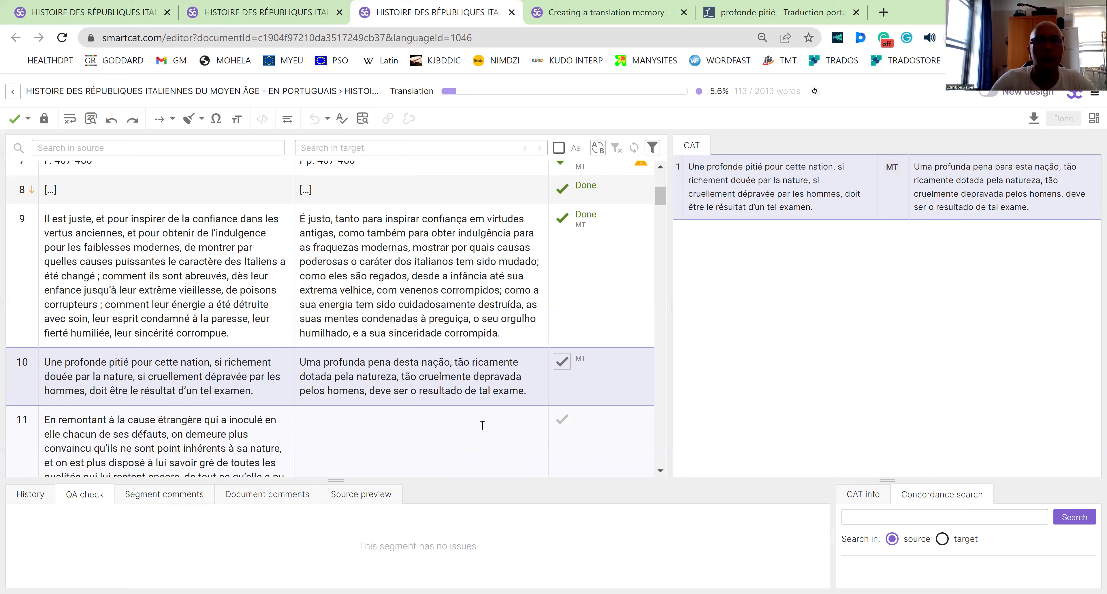
key("BackSpace")
key("BackSpace")
key("BackSpace")
key("BackSpace")
key("BackSpace")
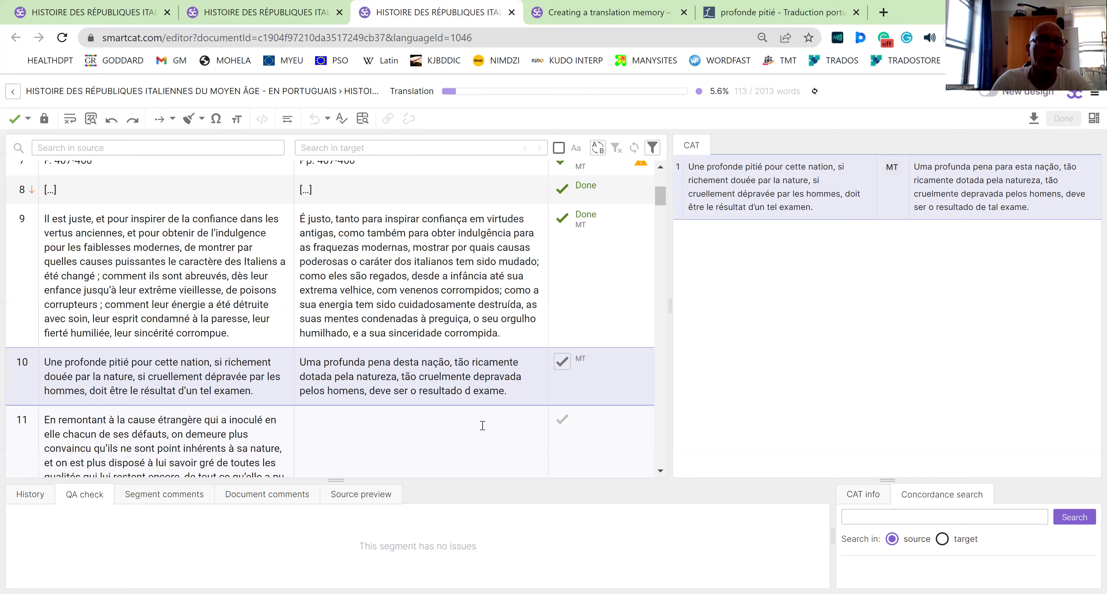
type("este")
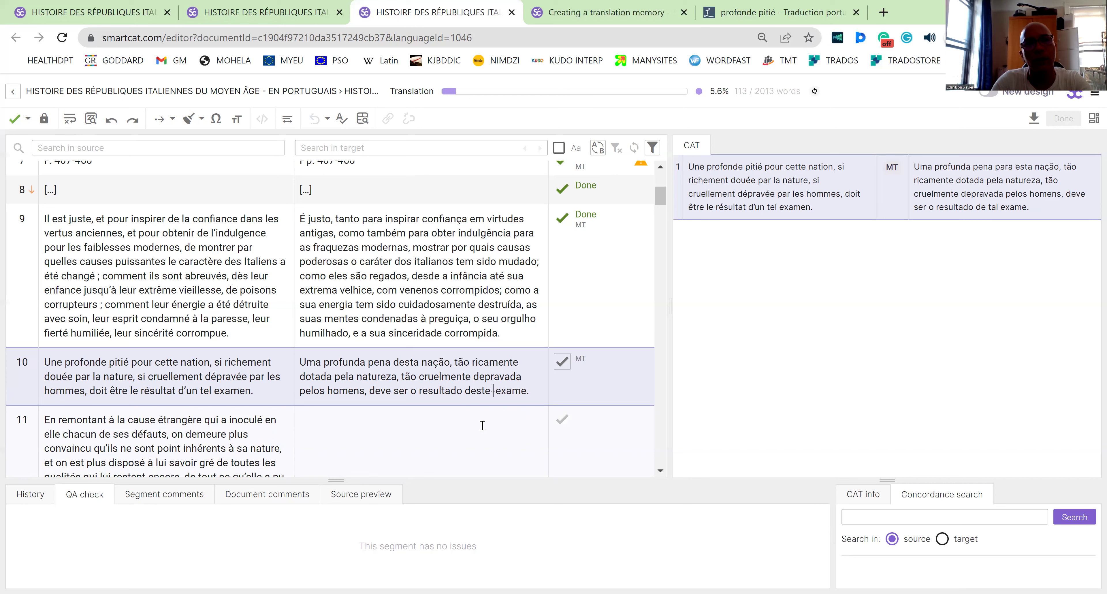
Step: Replace "exame" with "estudo" at the end of segment 10's translation and remove the extra space before it
type("estudo")
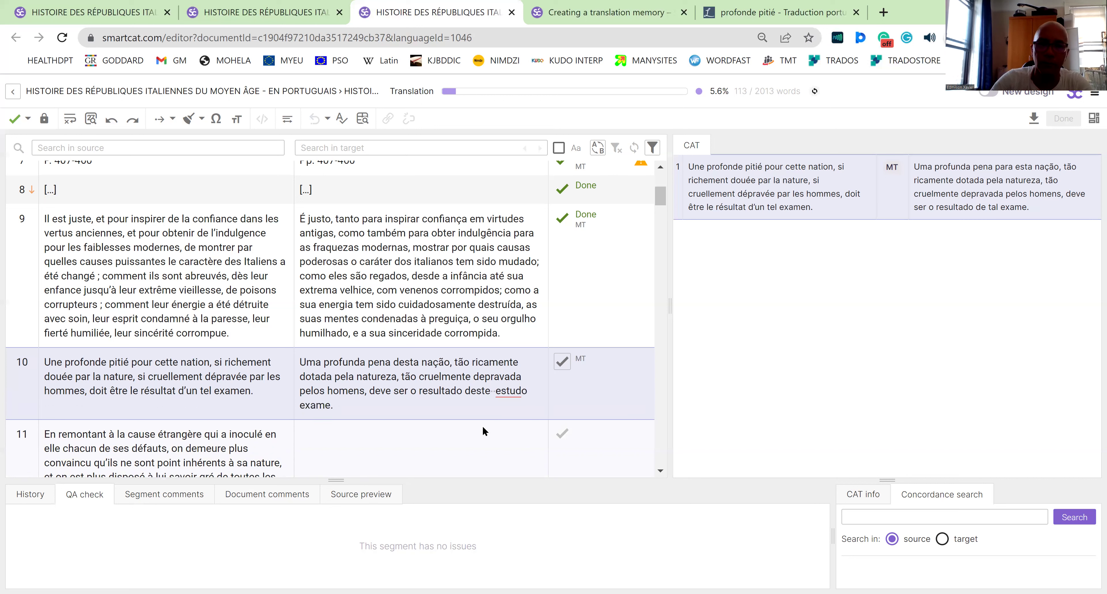
key("Delete")
key("Delete")
key("Delete")
key("Delete")
key("Delete")
key("Delete")
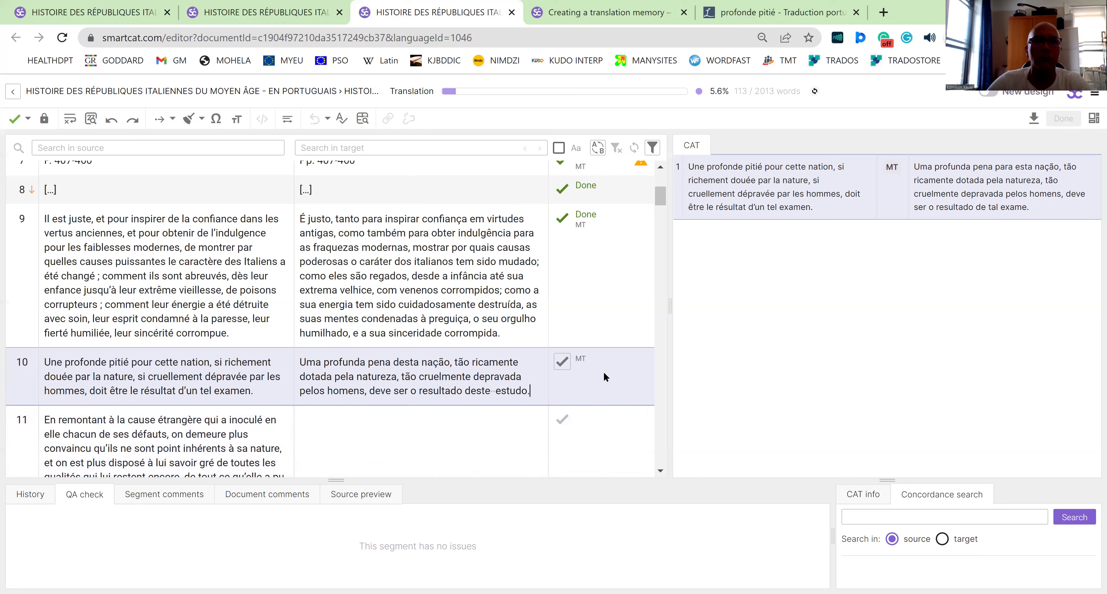
left_click(495, 393)
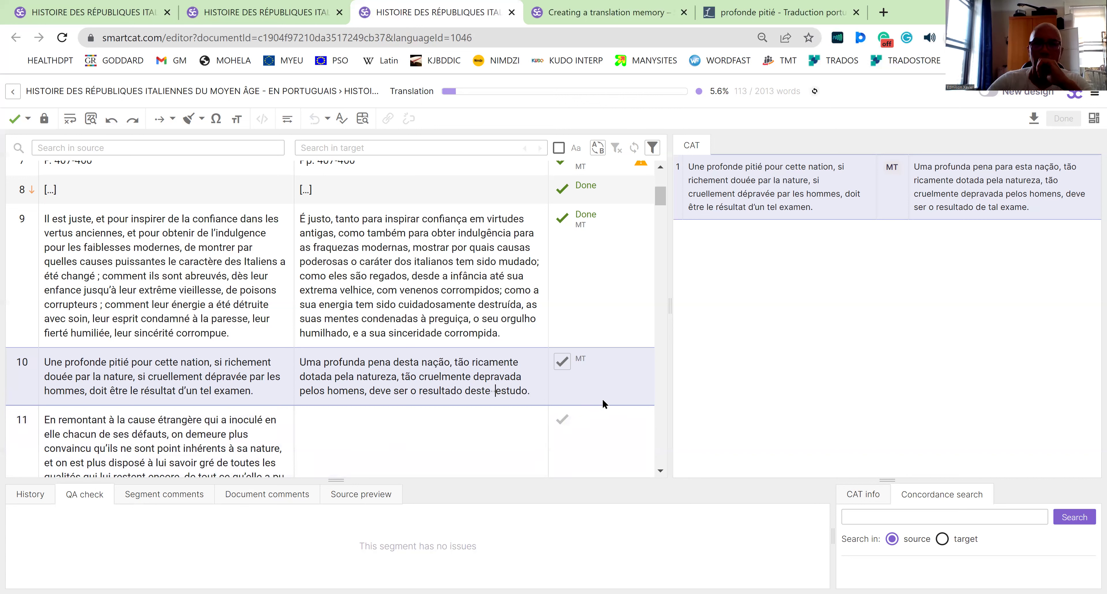
key("BackSpace")
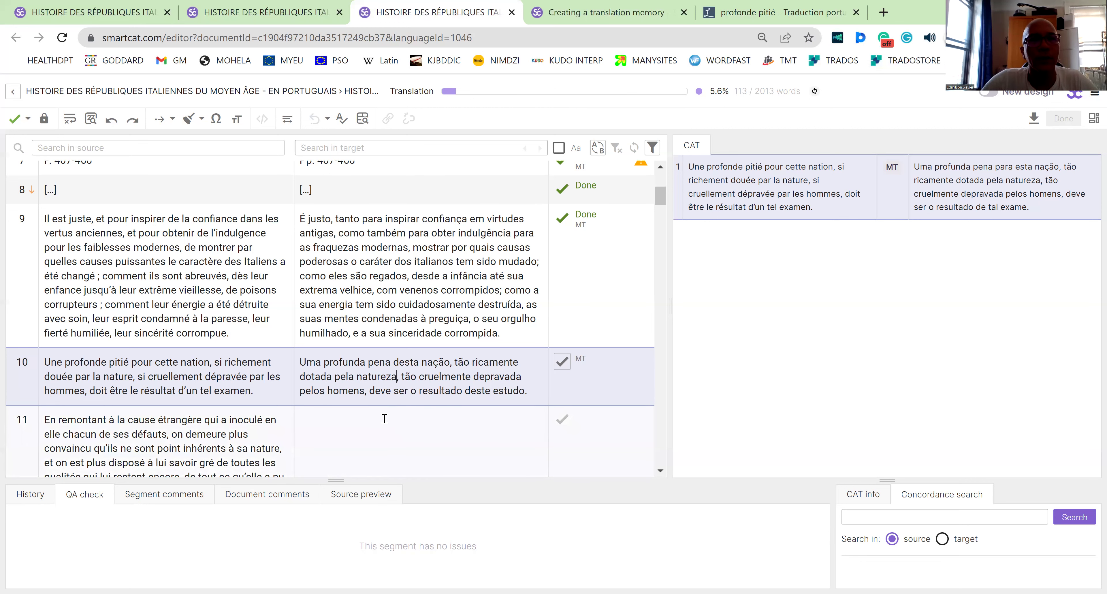
Step: Confirm all translated segments of the document at once, including segment 10
scroll(418, 360, "down", 1)
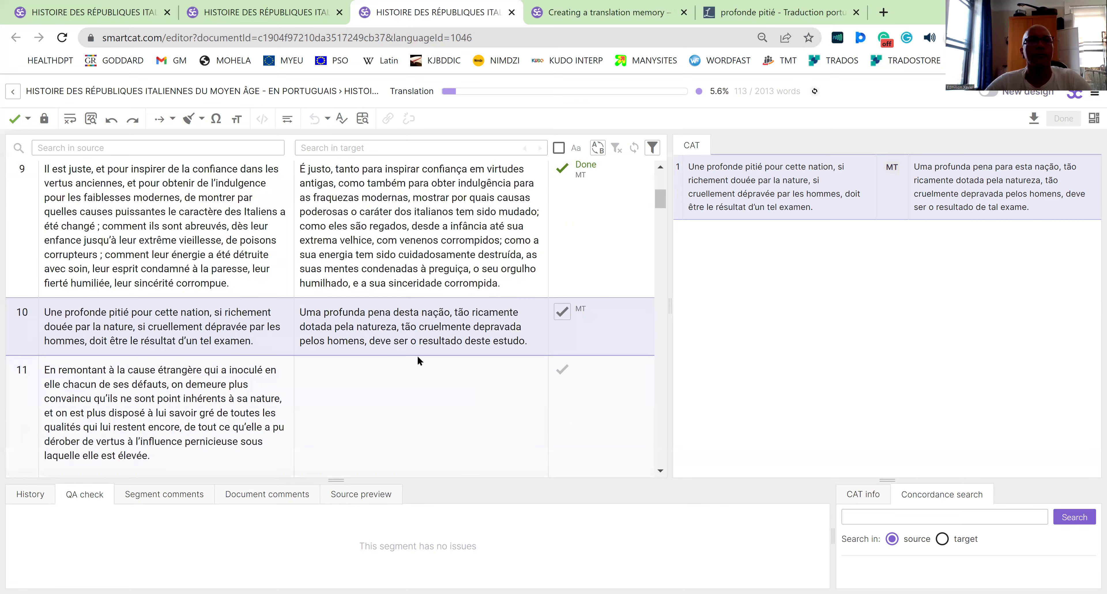
scroll(111, 188, "down", 2)
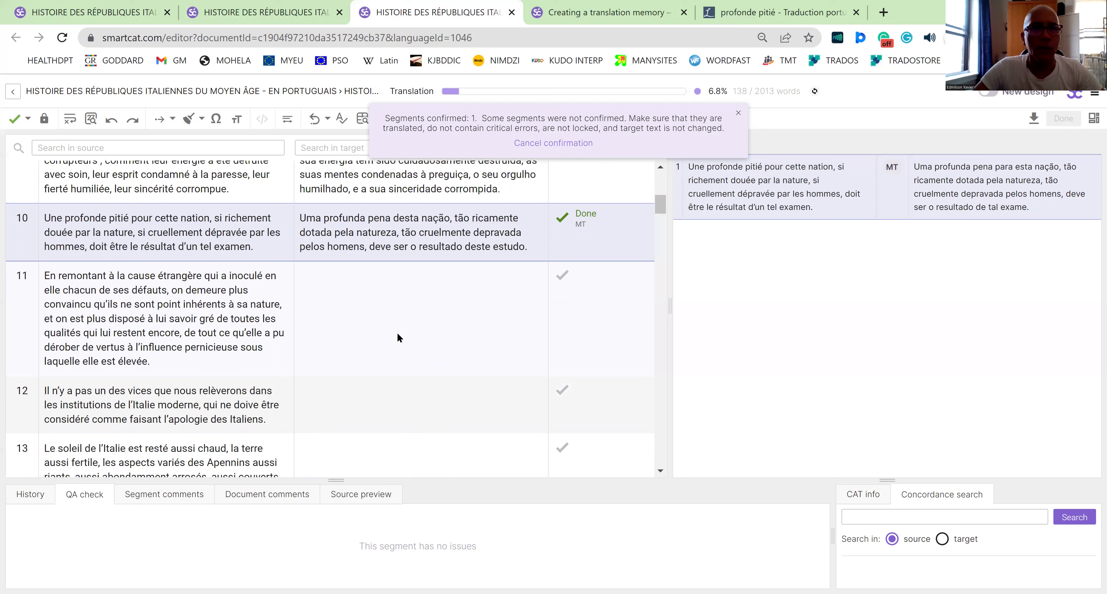
Step: Insert the machine translation suggestion into segment 11 and highlight its source text from "En remontant" to "sa nature," for comparison
left_click(144, 320)
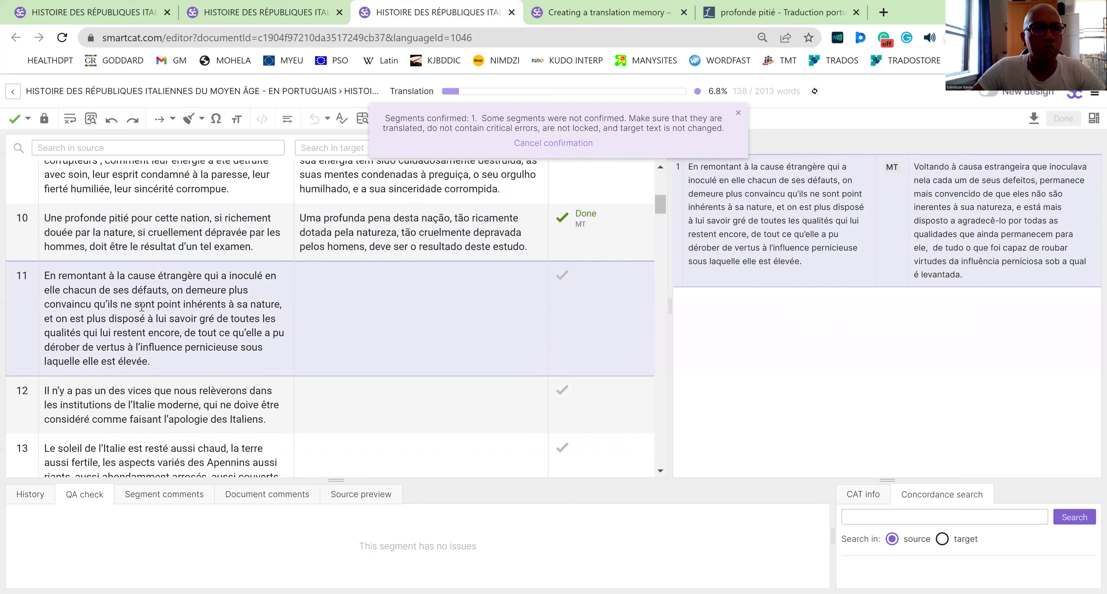
double_click(1001, 221)
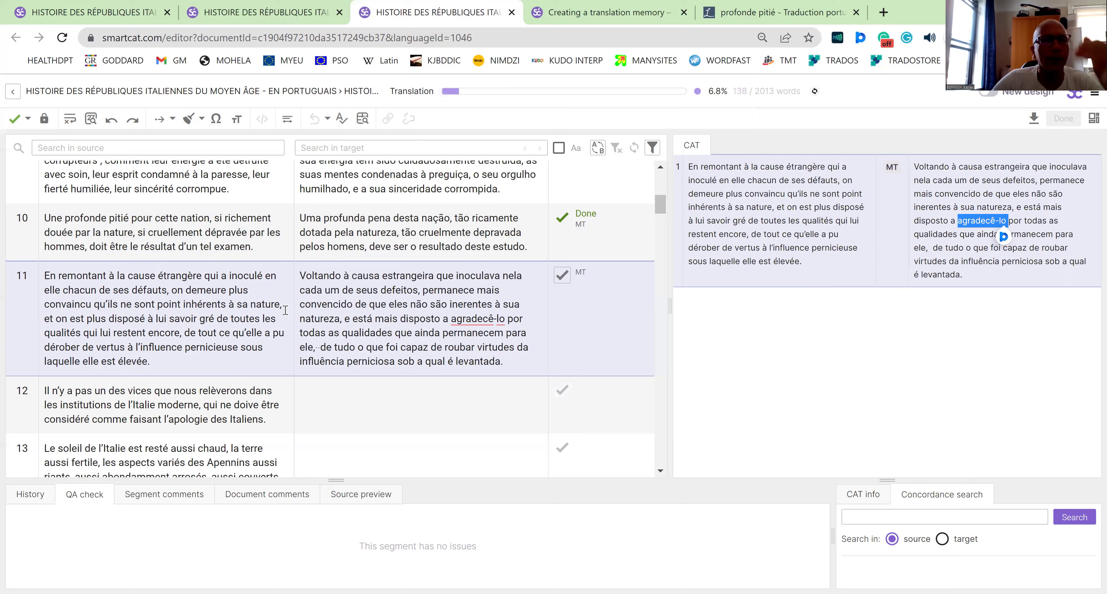
left_click_drag(285, 310, 30, 279)
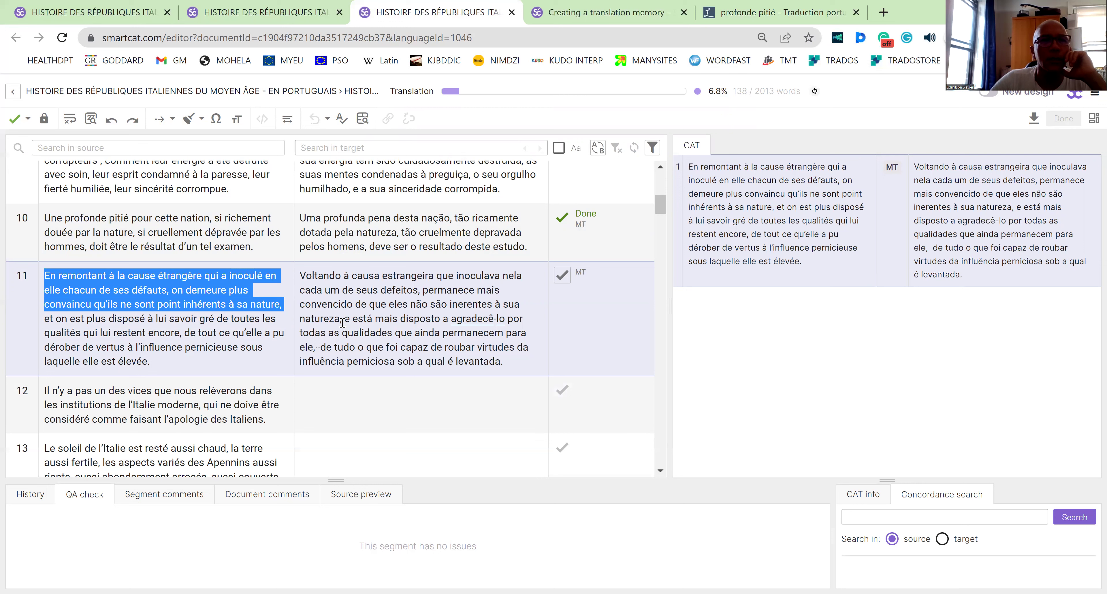
Step: Compare segment 11's translation from "Voltando" to "natureza," with its French source, highlighting "inoculava" and "Voltando"
left_click_drag(344, 321, 300, 272)
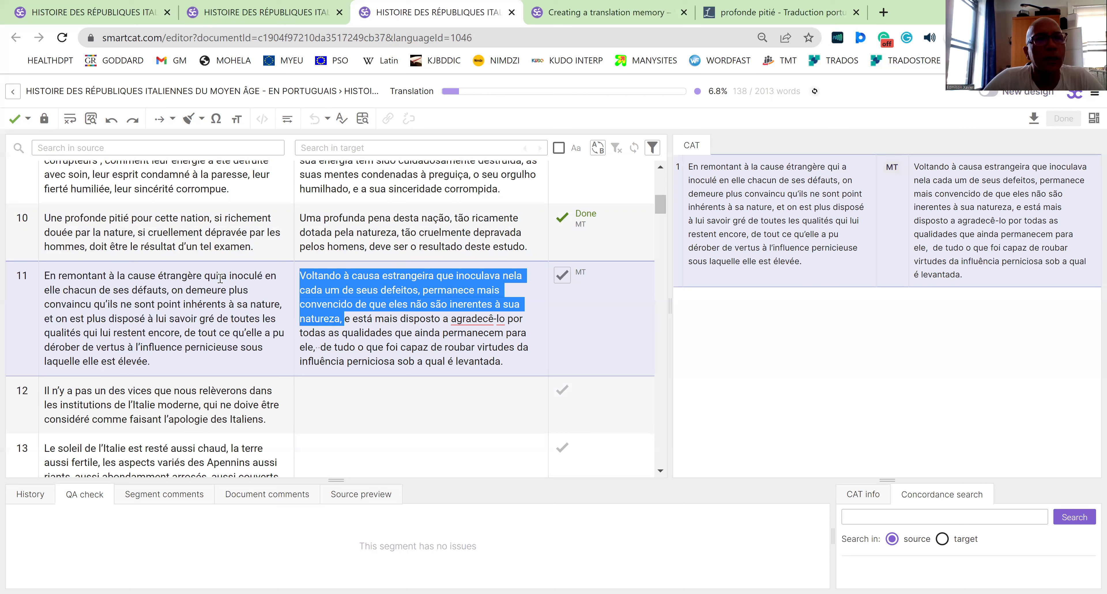
left_click(473, 284)
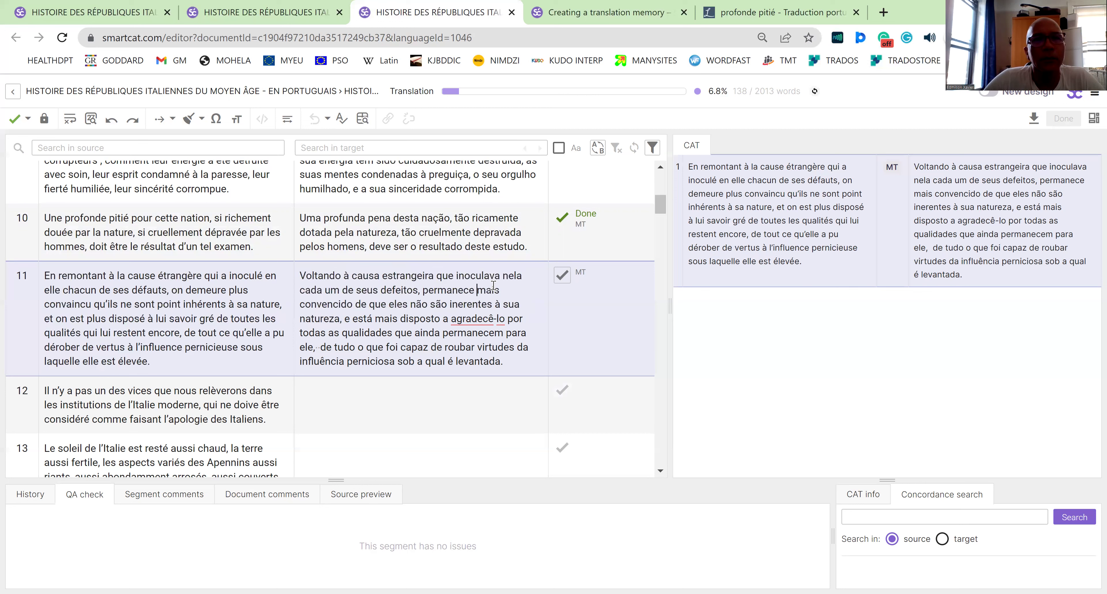
left_click_drag(500, 277, 454, 276)
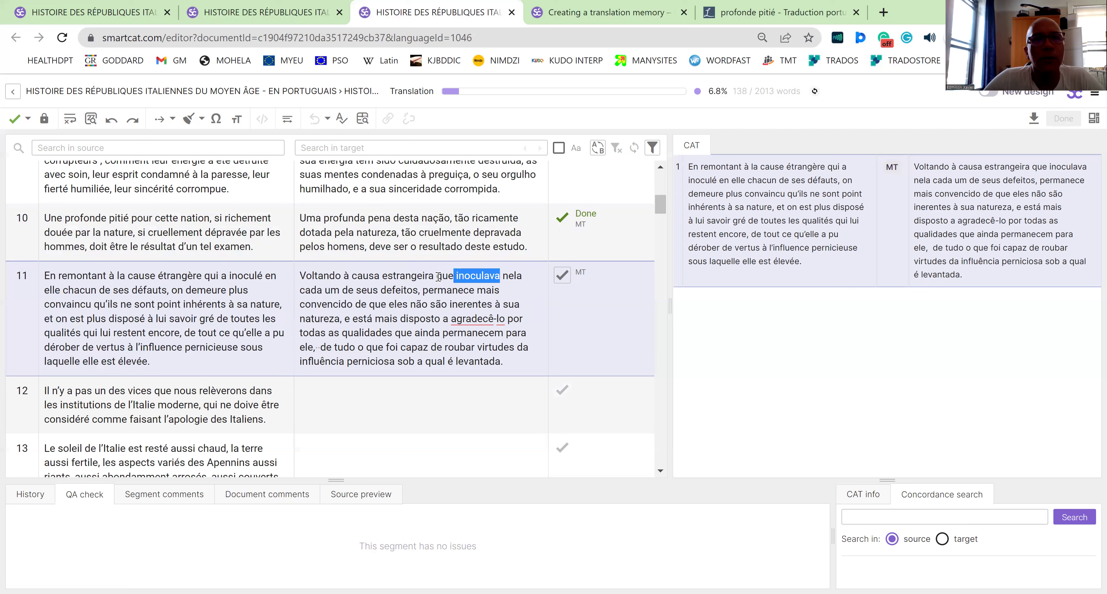
left_click(503, 304)
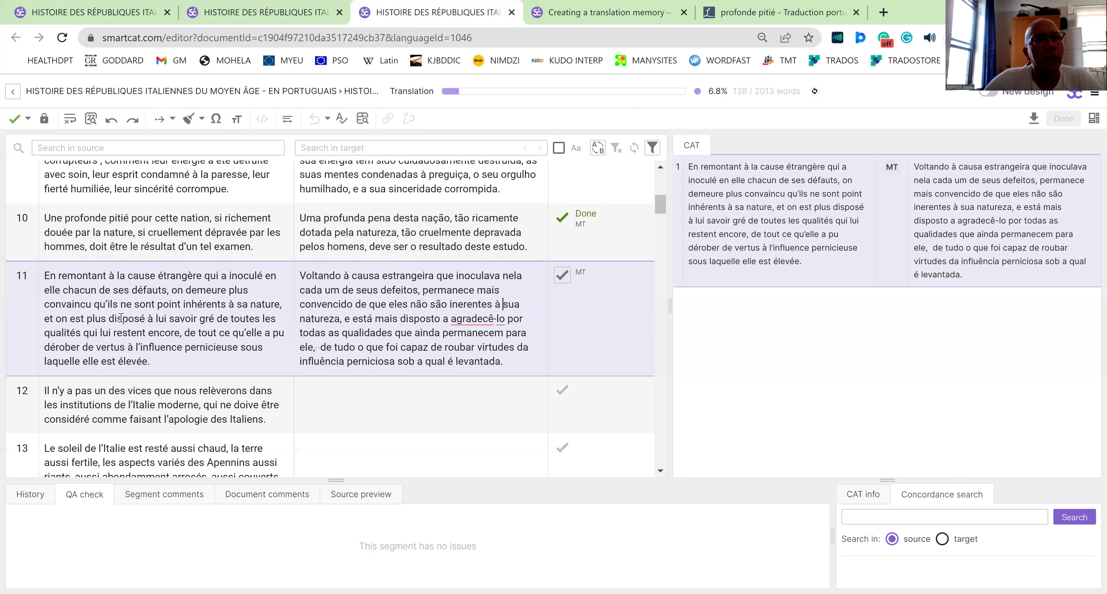
left_click_drag(341, 276, 293, 282)
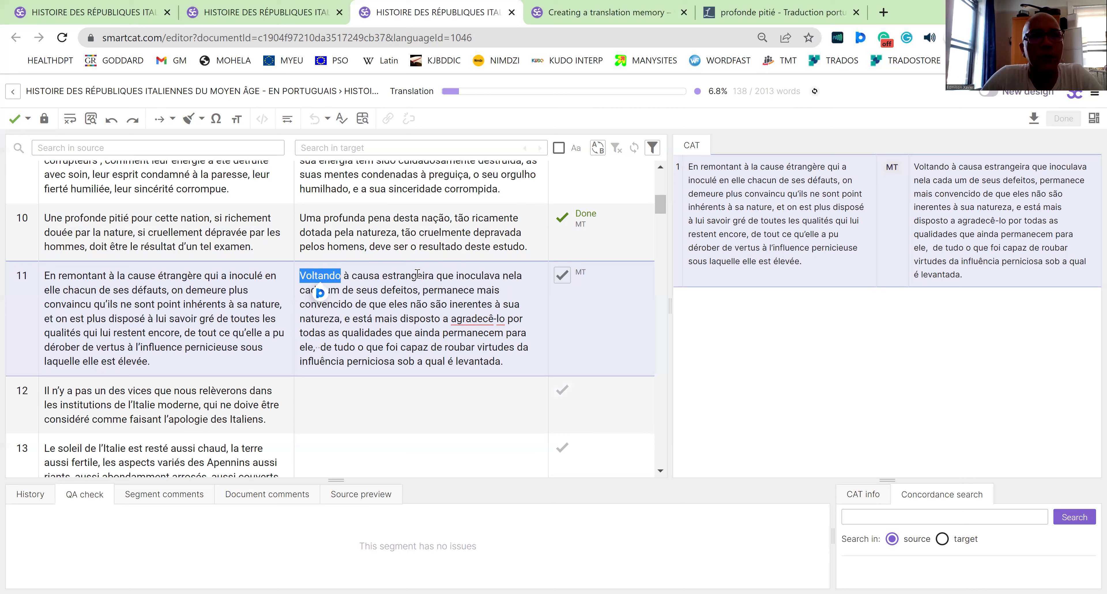
left_click(369, 314)
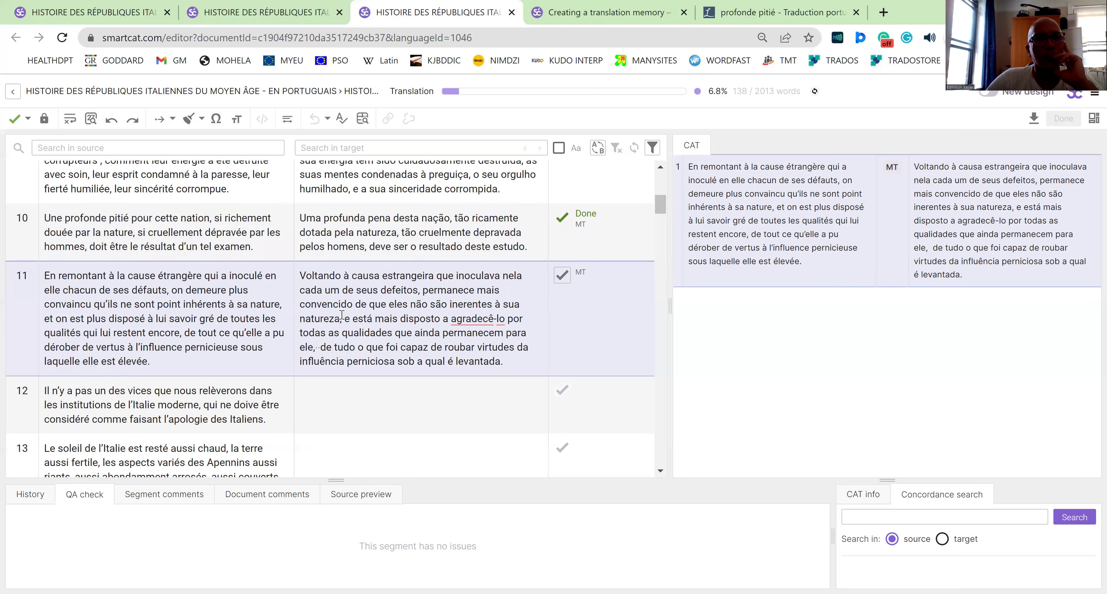
Step: Replace "estrangeira" with "estranha" after "causa" in segment 11's translation and highlight "étrangère" in the source for comparison
left_click(435, 275)
key("BackSpace")
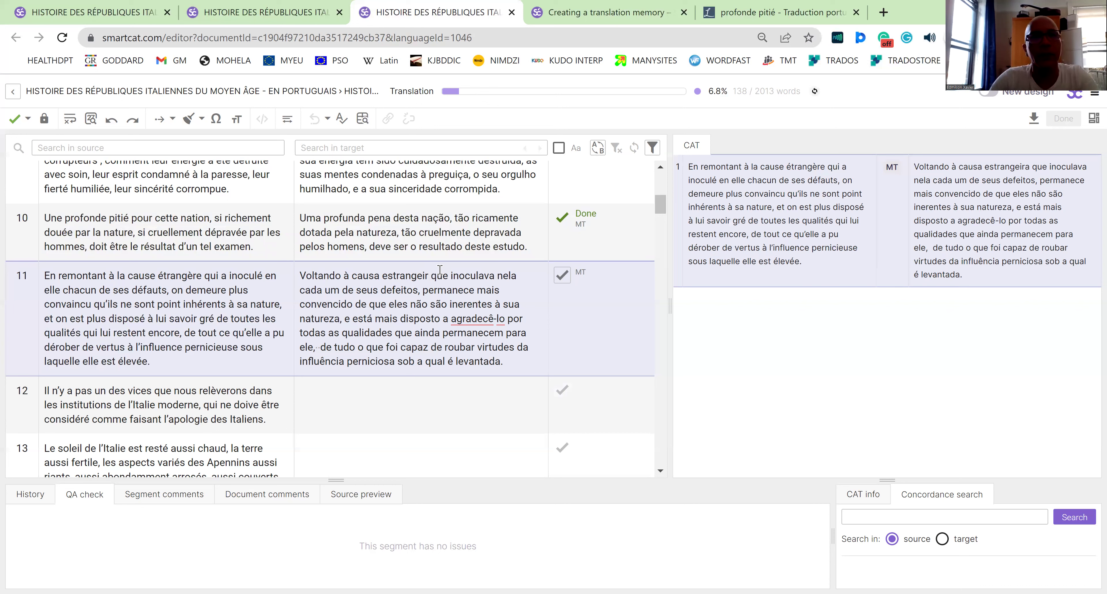
key("BackSpace")
key("BackSpace")
key("BackSpace")
key("BackSpace")
type("h")
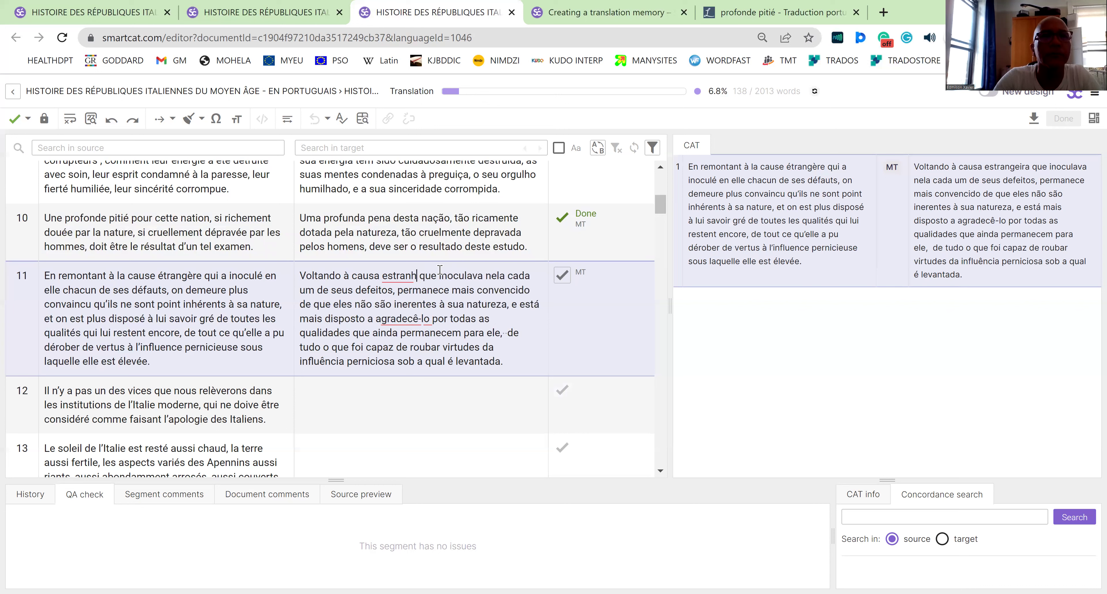
type("a")
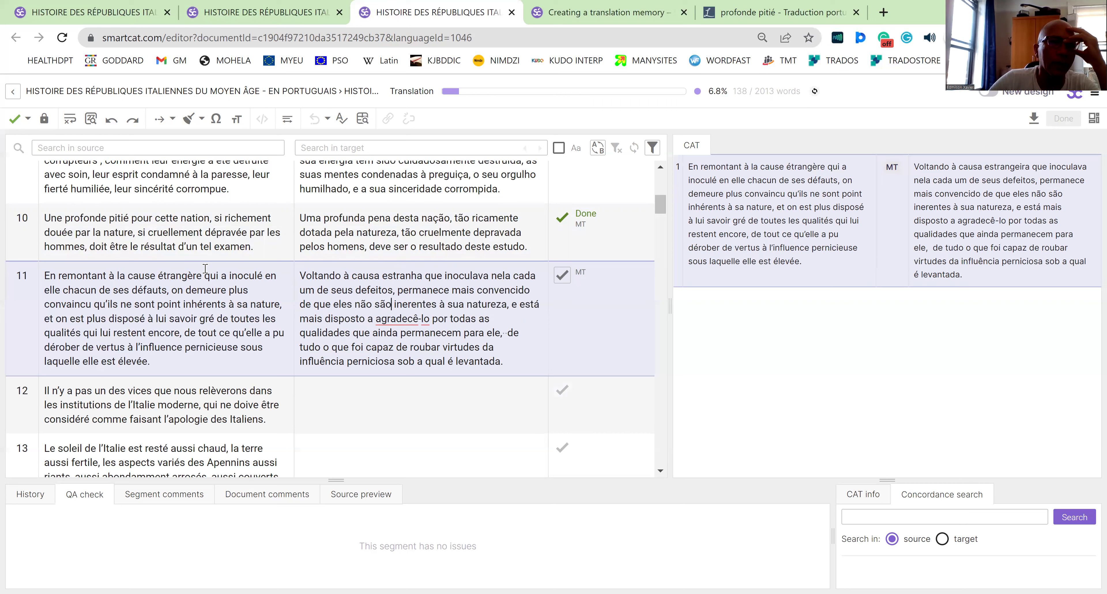
left_click_drag(202, 275, 157, 275)
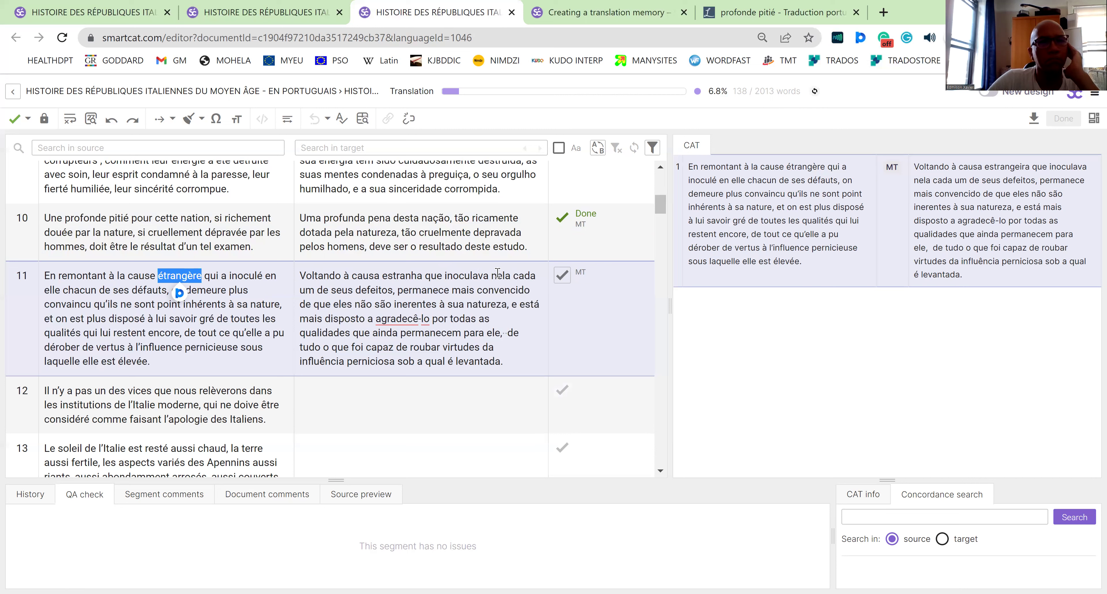
Step: Replace "inoculava" with "há inoculado" in segment 11's translation, using the spelling suggestion to put the accent on "há"
left_click(488, 277)
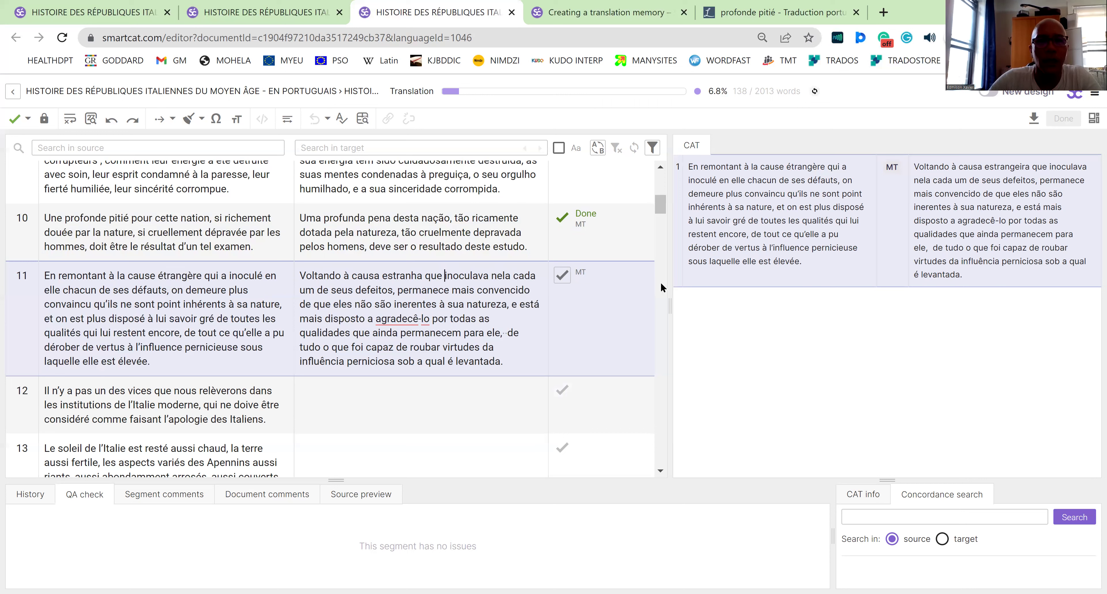
type("ha")
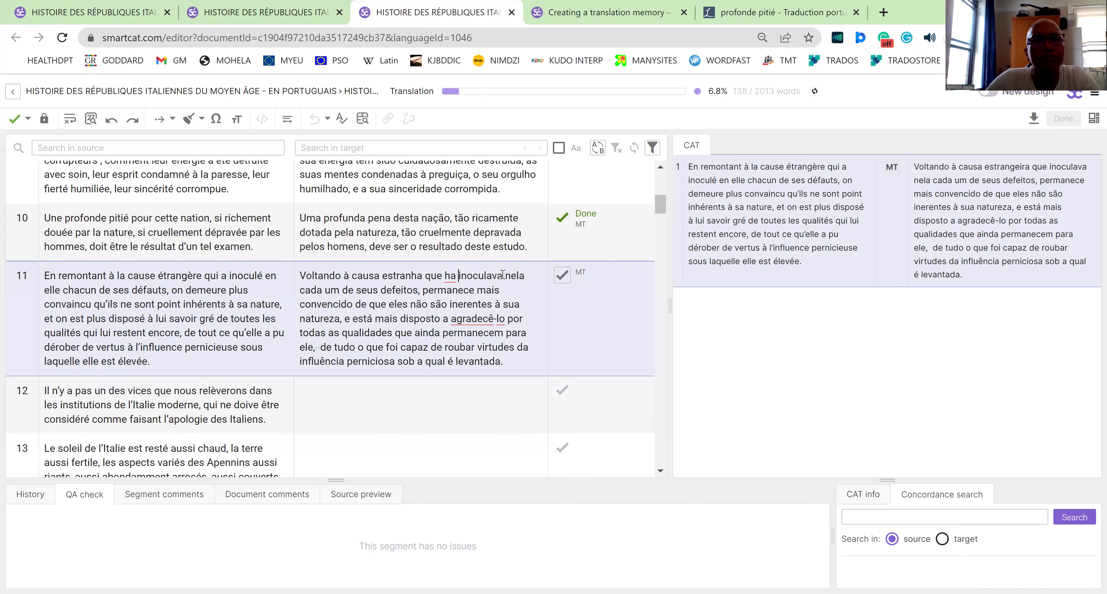
left_click(472, 304)
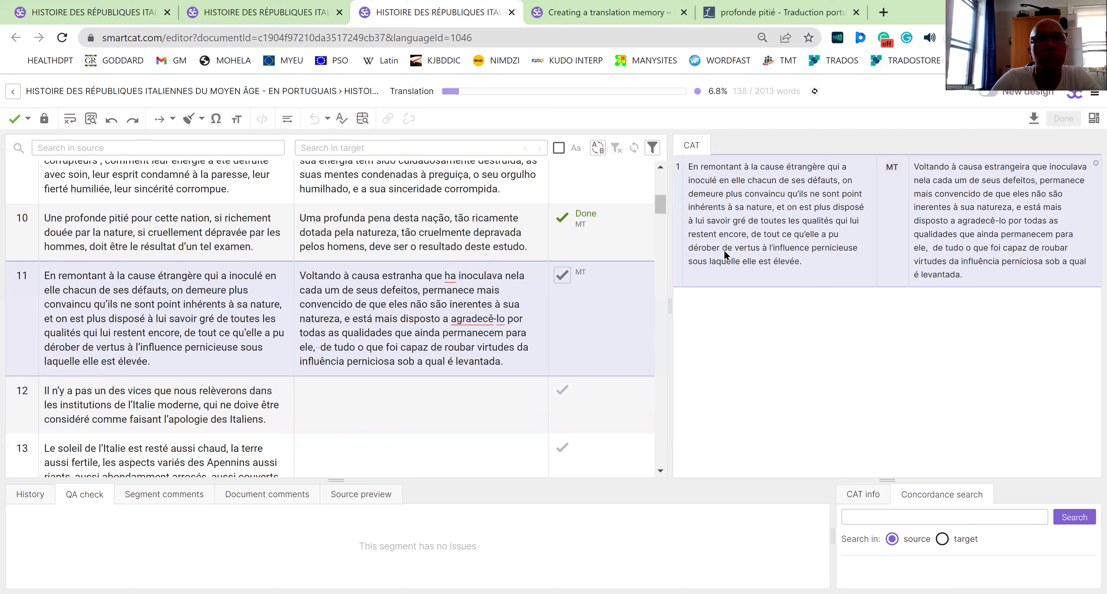
key("BackSpace")
key("BackSpace")
type("do")
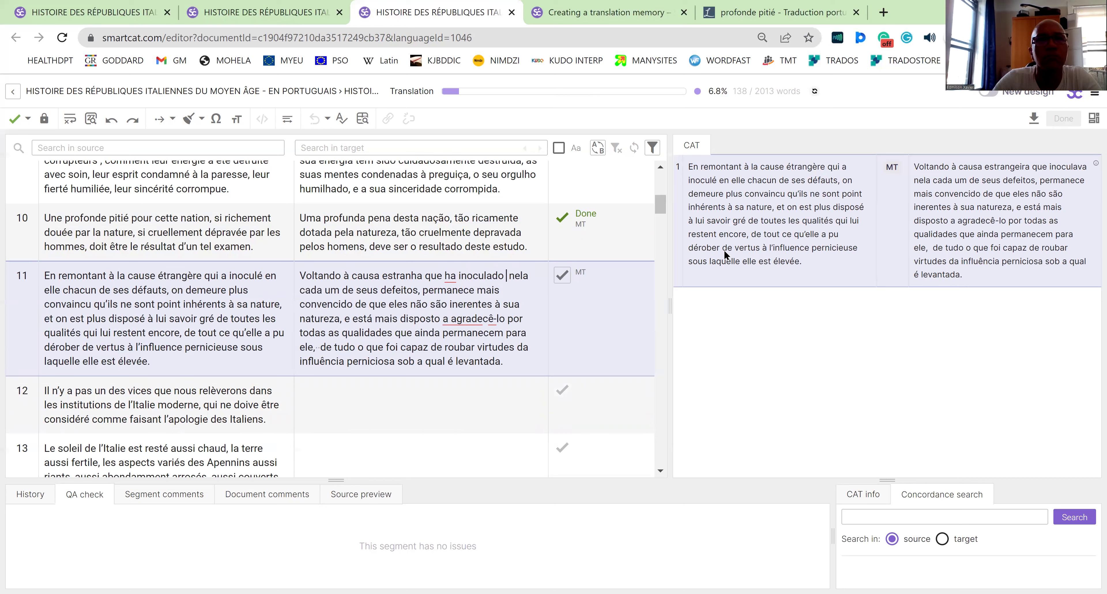
key("Delete")
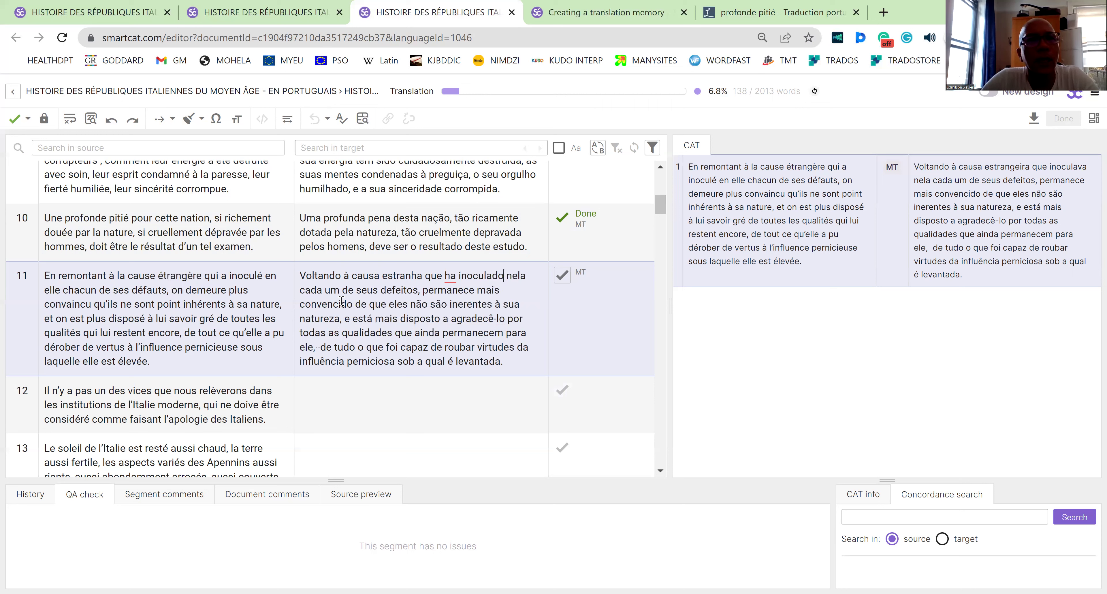
left_click(392, 318)
right_click(449, 275)
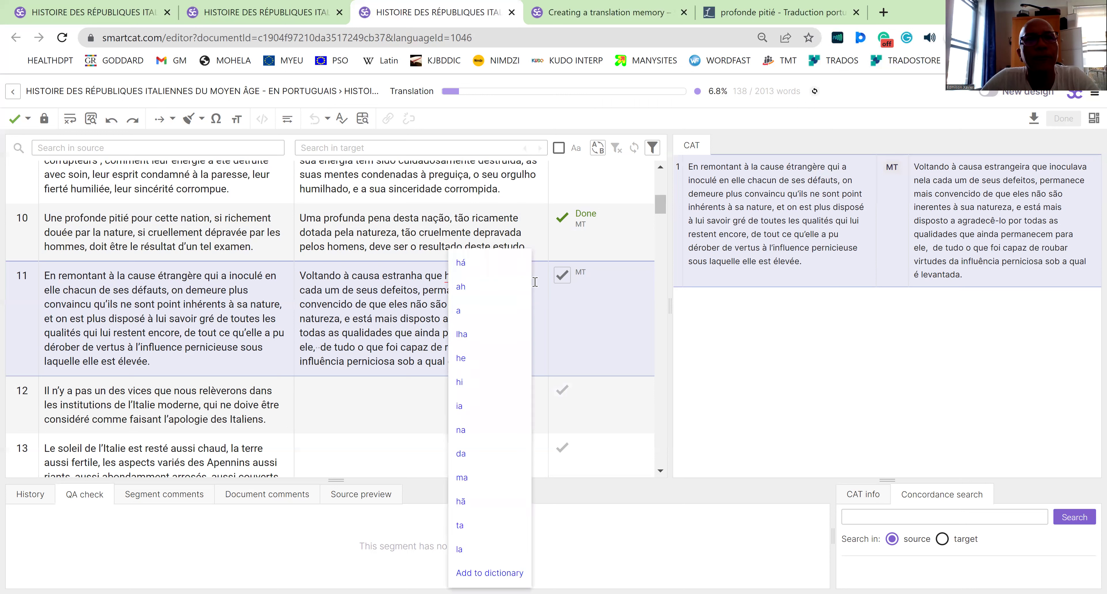
left_click(490, 263)
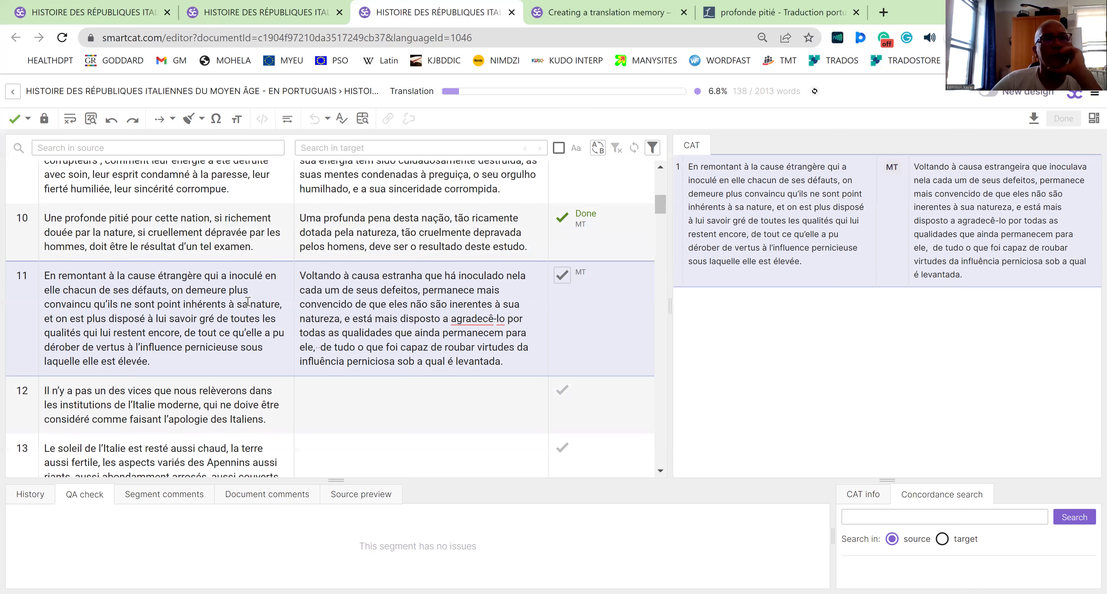
Step: Check "on demeure" in segment 11's source and insert its subject "a gente" before "permanece" in the translation
left_click_drag(223, 289, 173, 292)
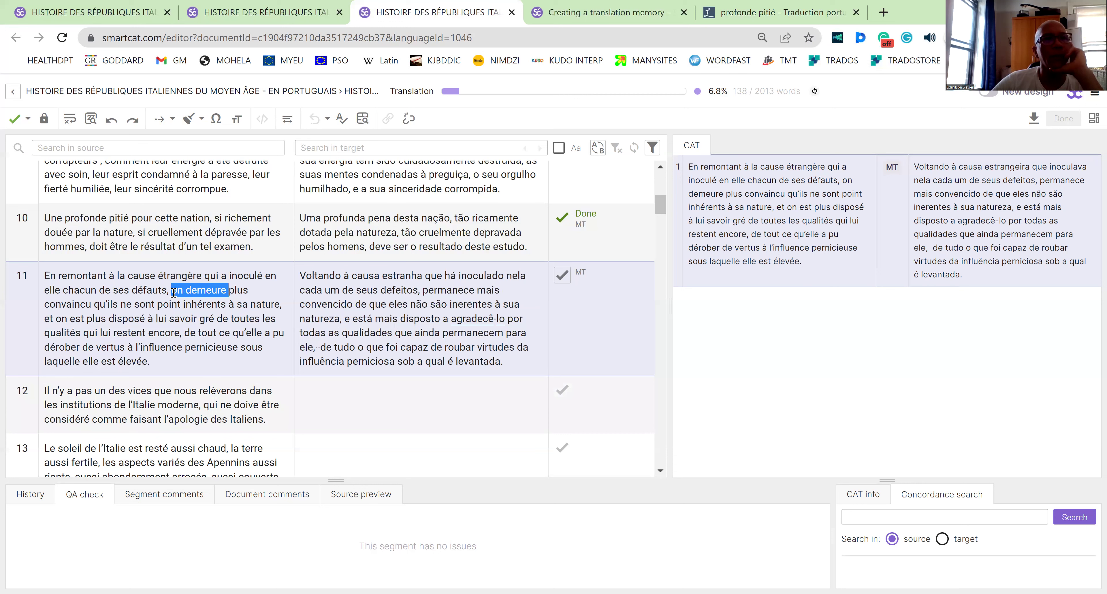
left_click(253, 295)
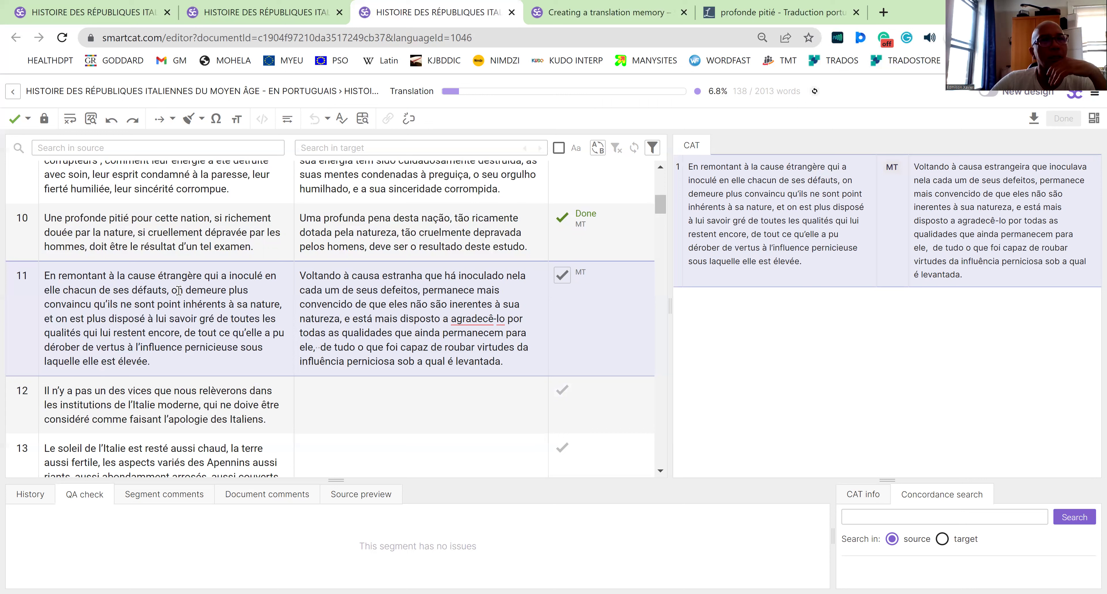
left_click_drag(182, 290, 173, 290)
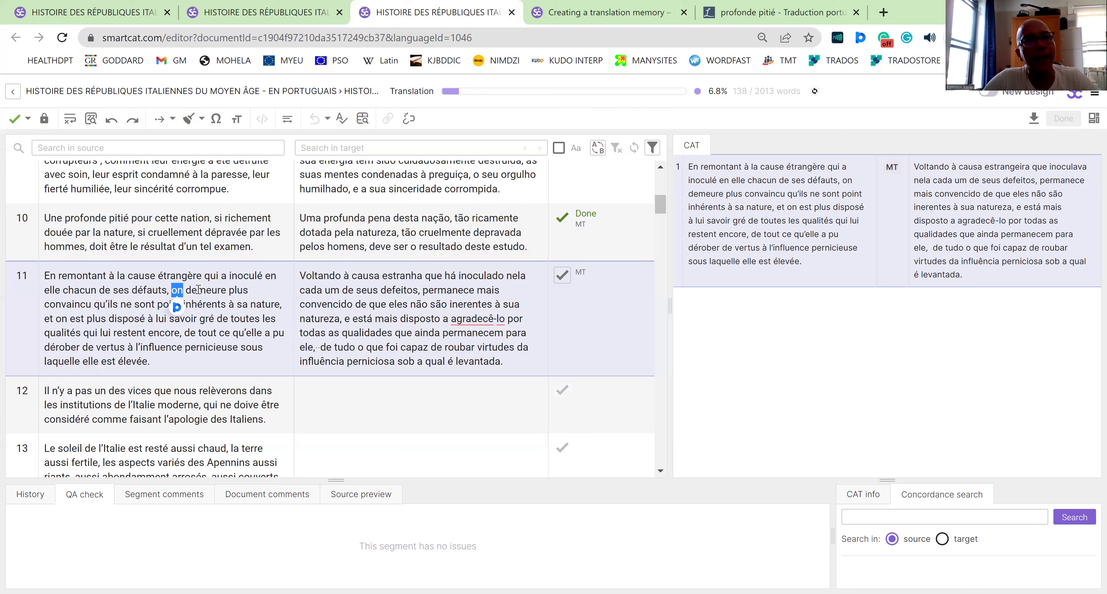
left_click(250, 299)
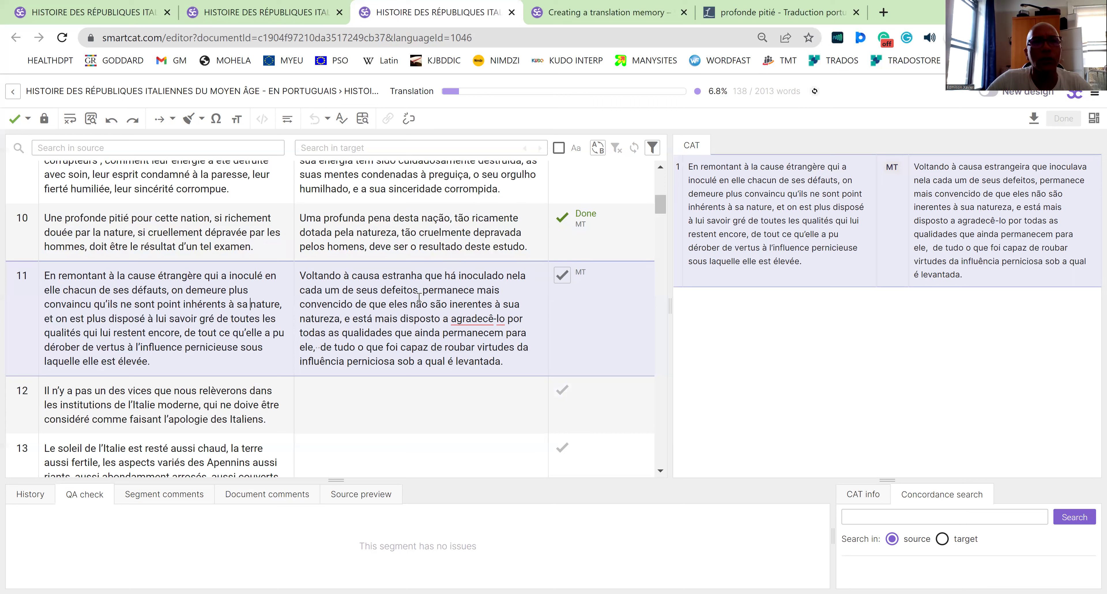
left_click(423, 288)
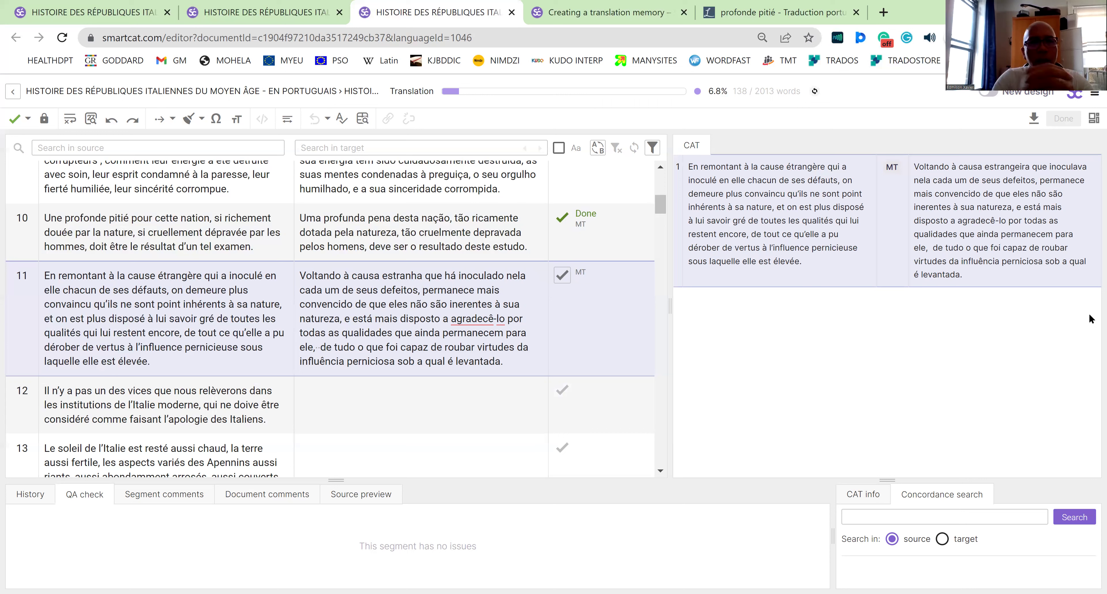
type("a ge")
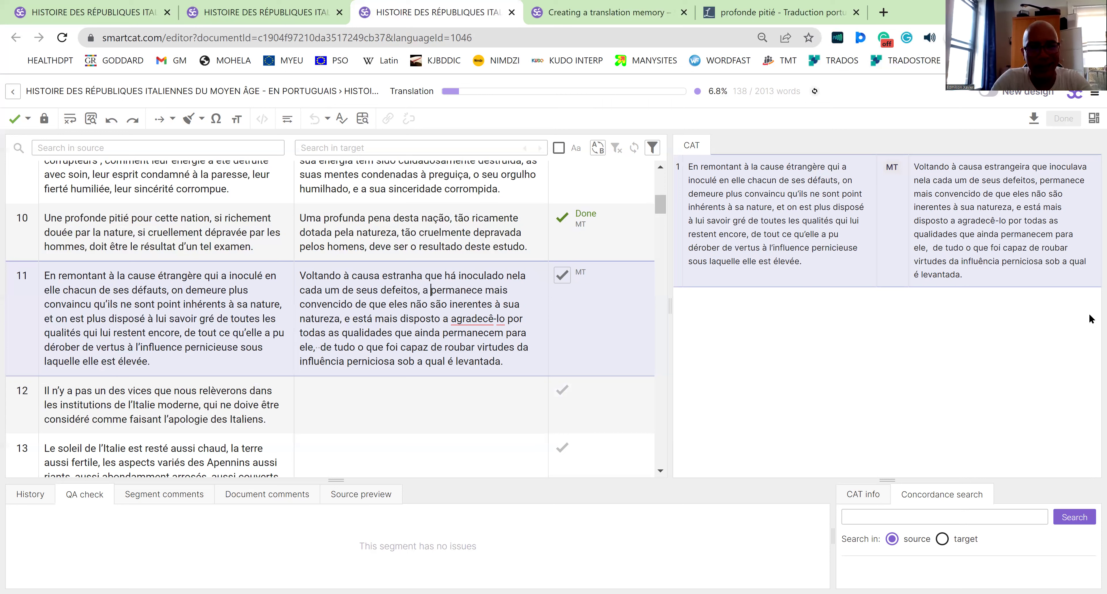
type("nte")
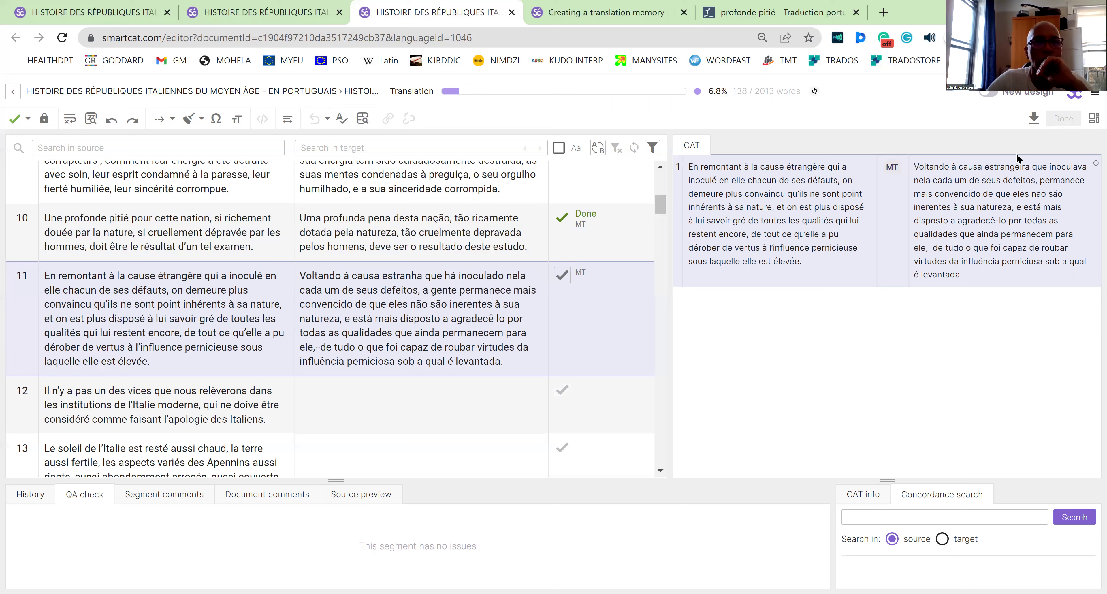
Step: Try "nos" in place of "a gente" before "permanece" in segment 11, and restore "a gente"
left_click_drag(457, 290, 420, 295)
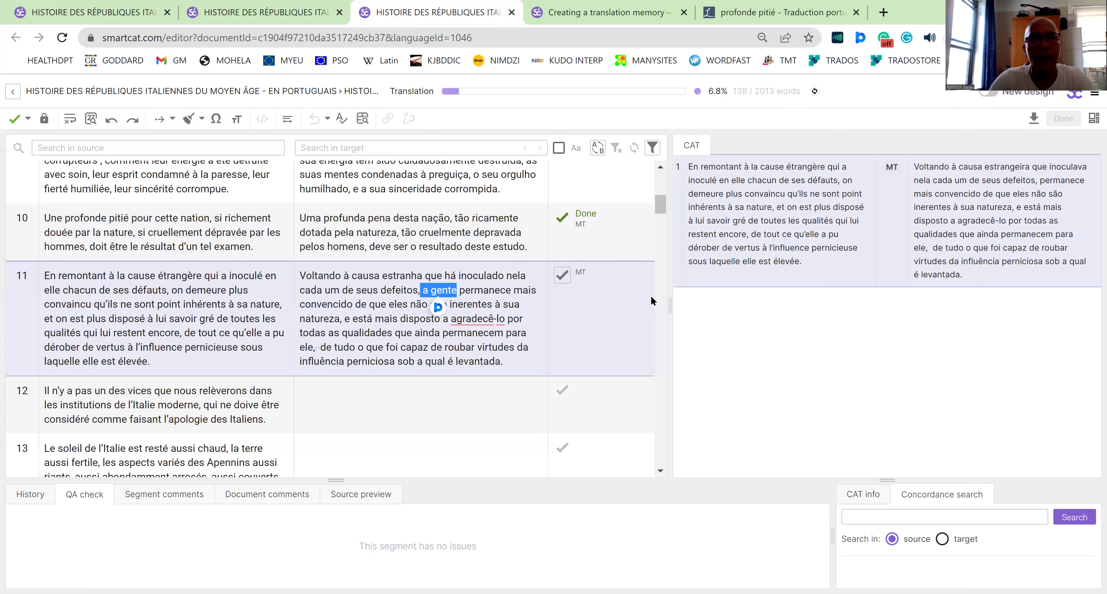
key("BackSpace")
type("nos")
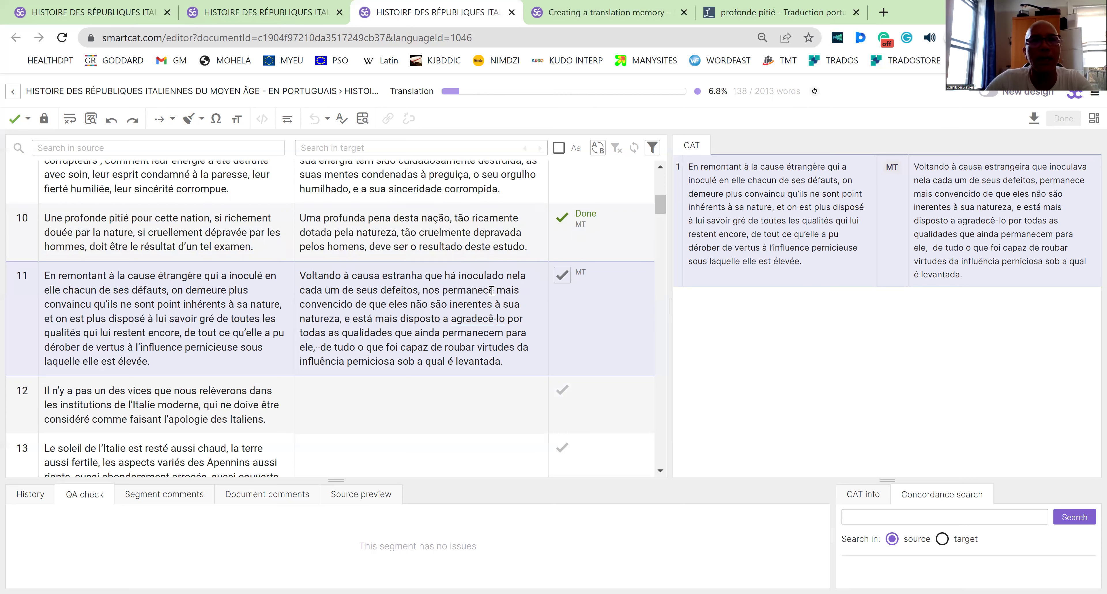
key("BackSpace")
key("BackSpace")
key("BackSpace")
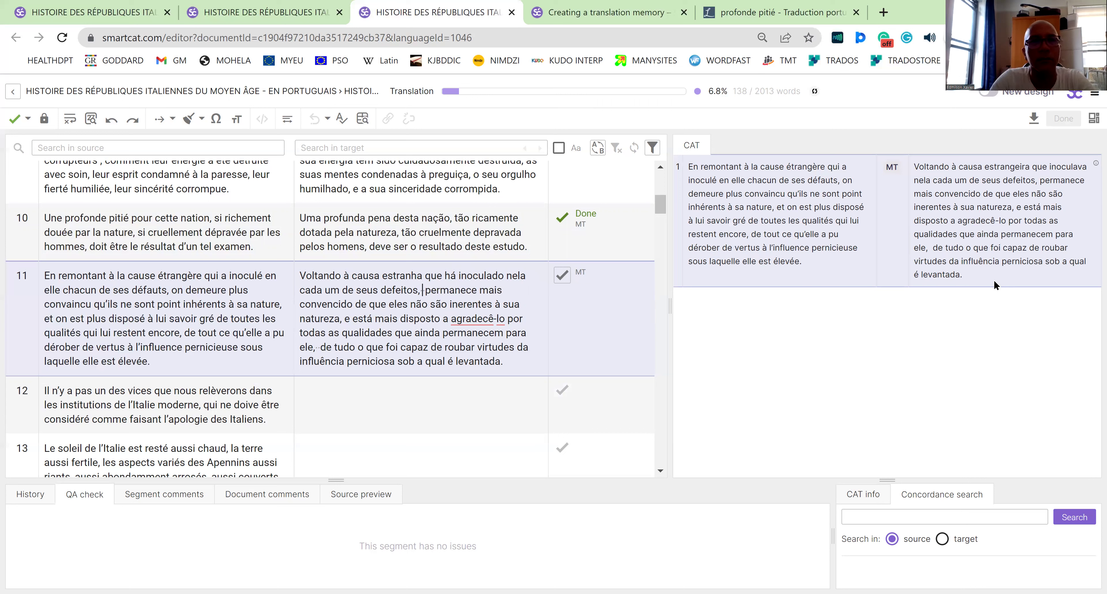
type("a")
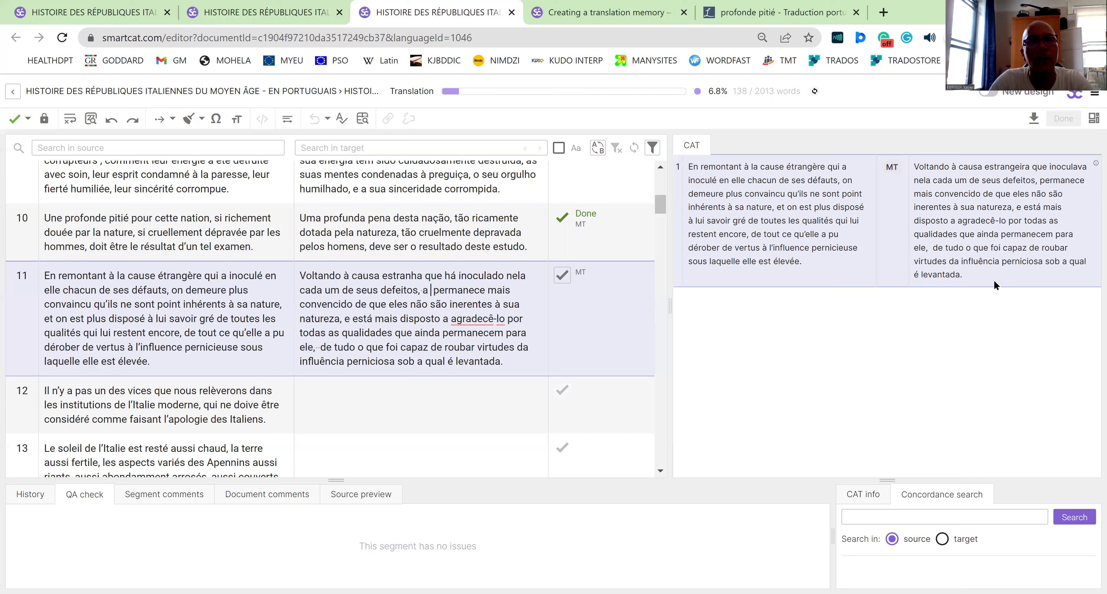
type(" gente")
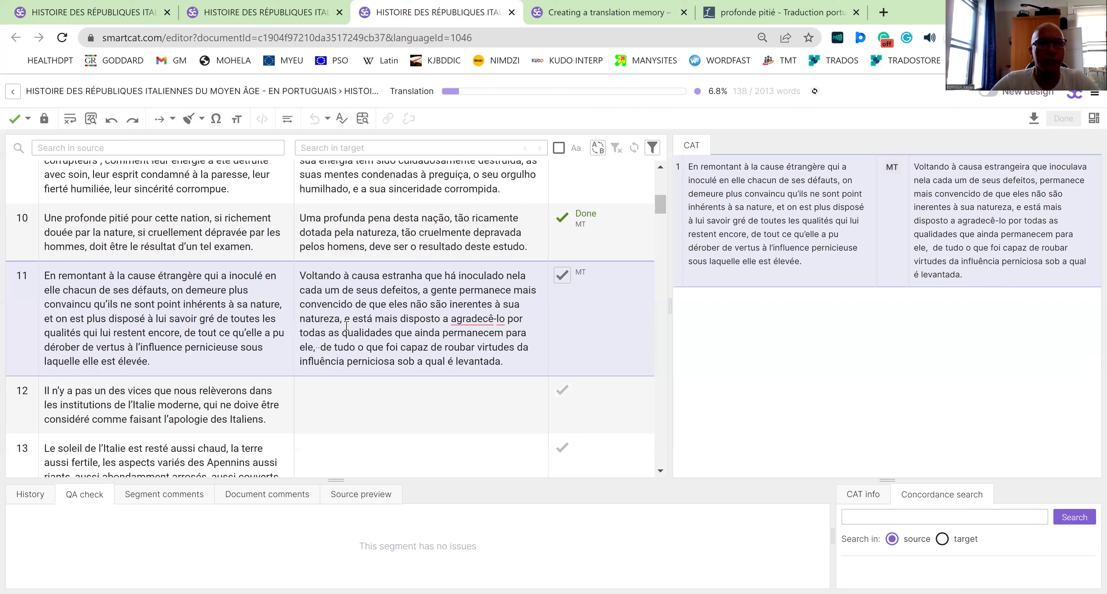
Step: Look up "En remontant" from segment 11's source in Linguee and examine its Portuguese renderings in the external examples
left_click_drag(346, 320, 300, 272)
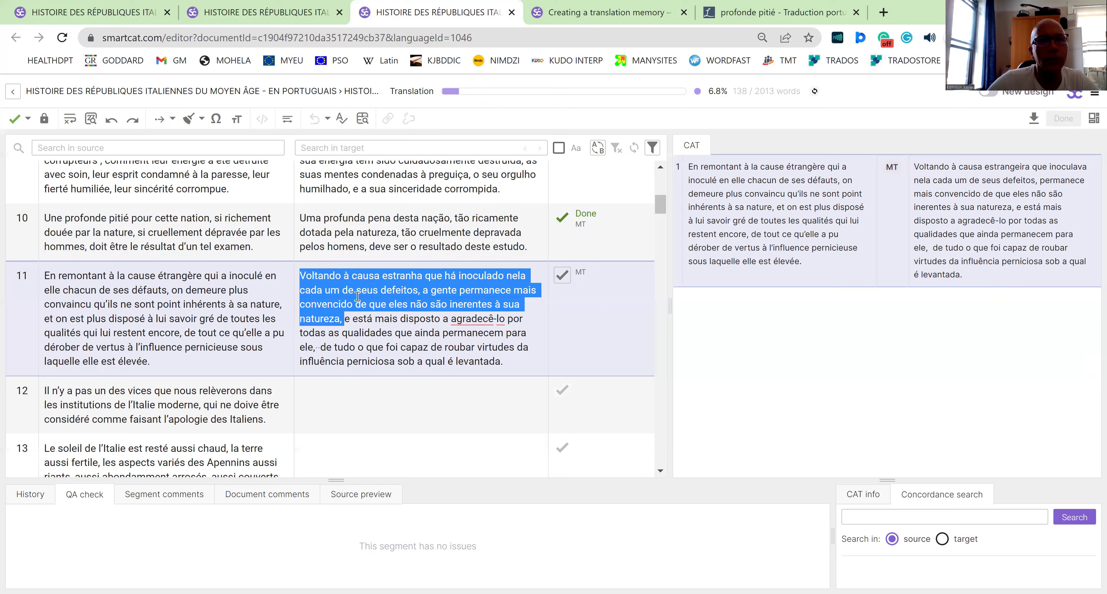
left_click(404, 353)
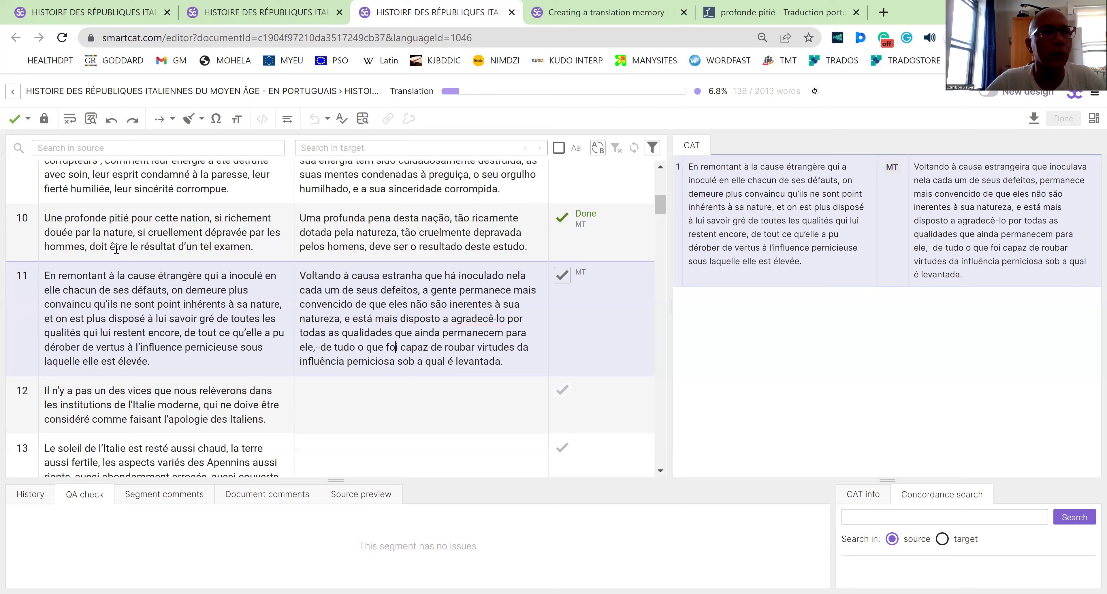
left_click_drag(107, 280, 33, 277)
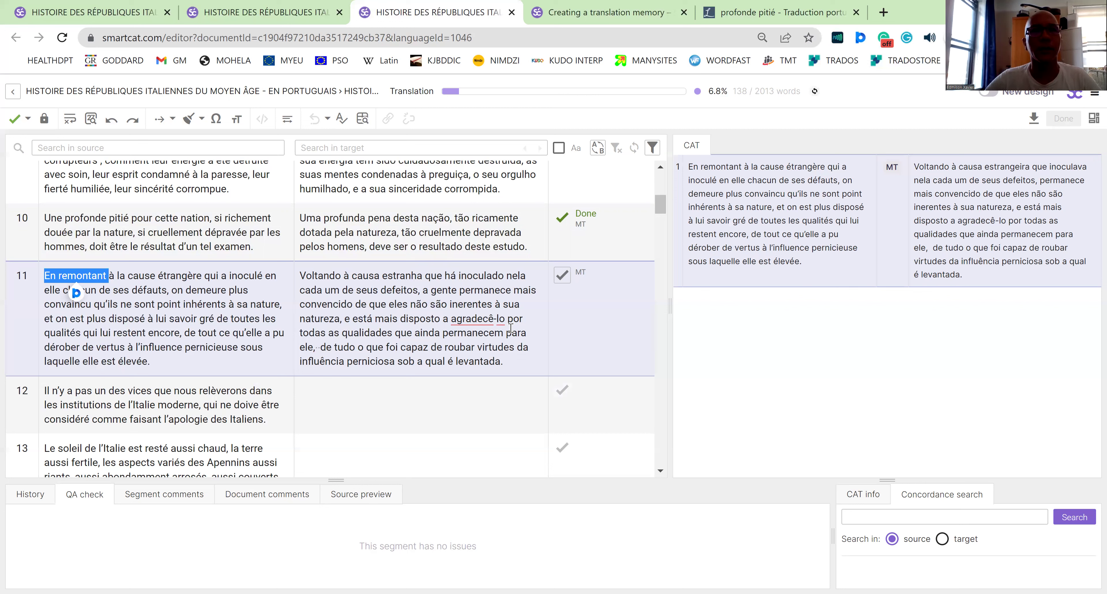
left_click(779, 13)
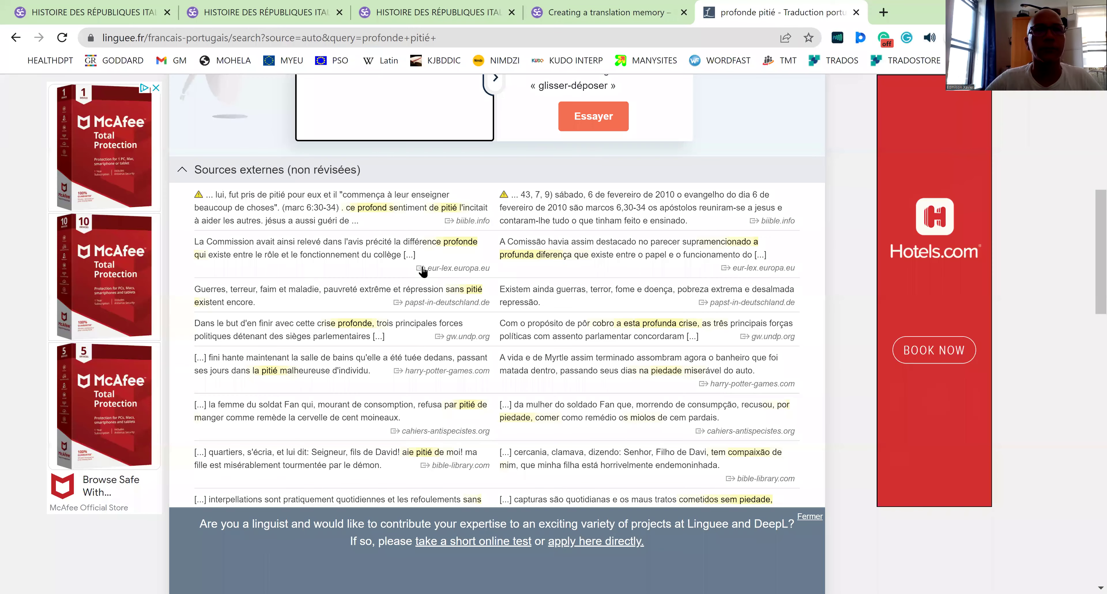
scroll(446, 230, "up", 10)
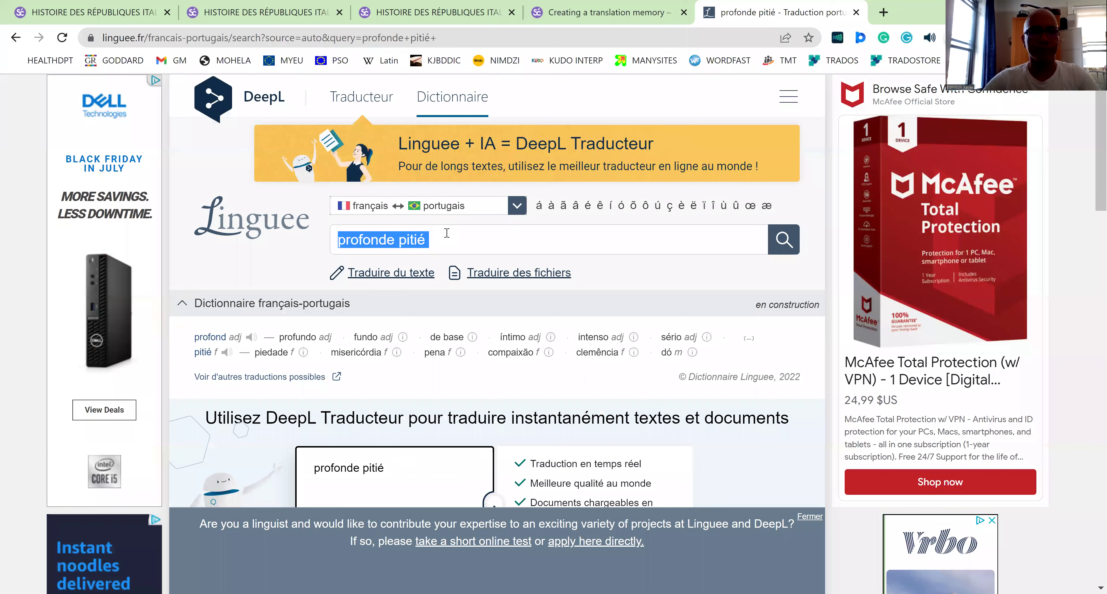
type("En remontant")
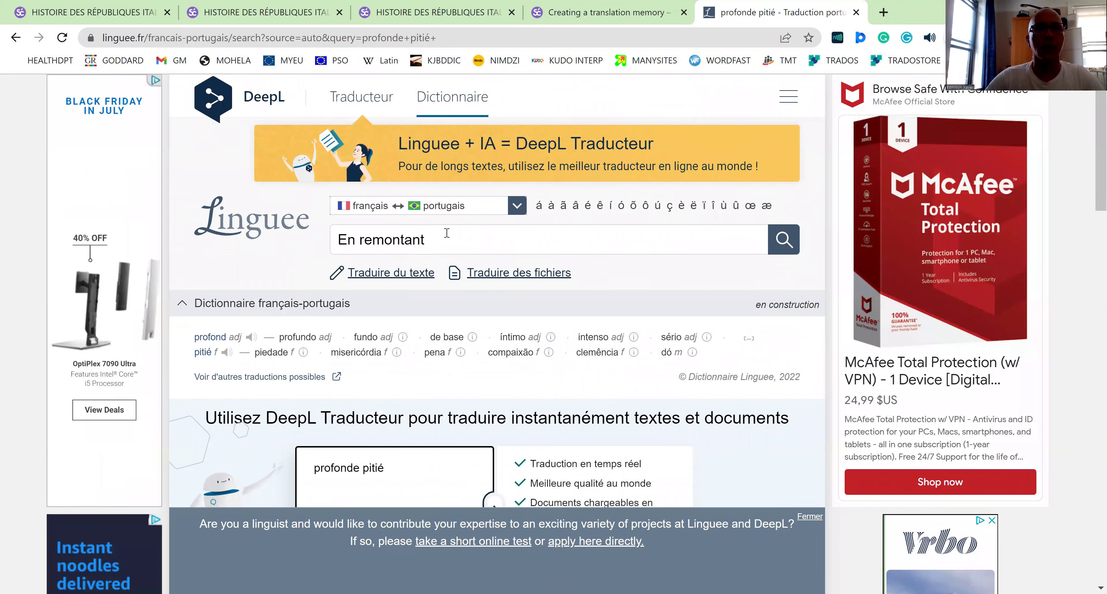
key("Return")
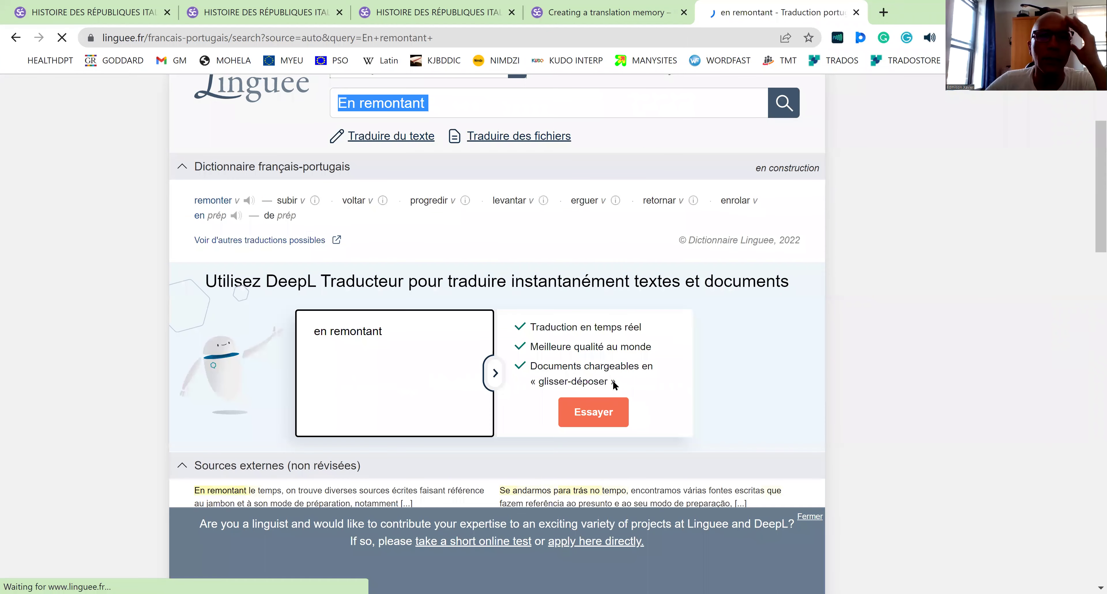
scroll(586, 256, "down", 5)
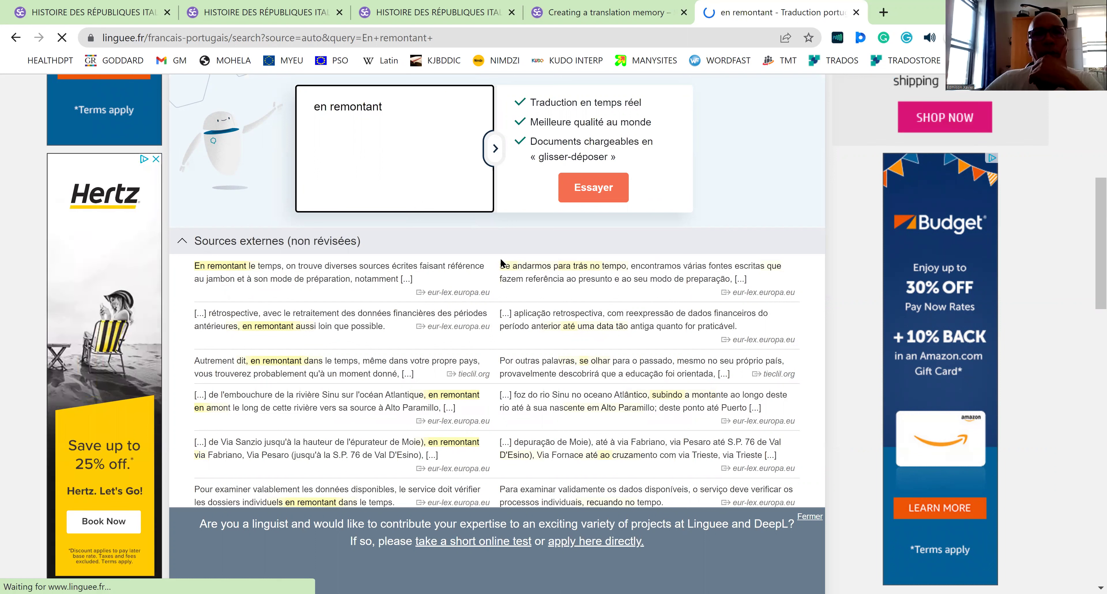
left_click_drag(499, 265, 621, 271)
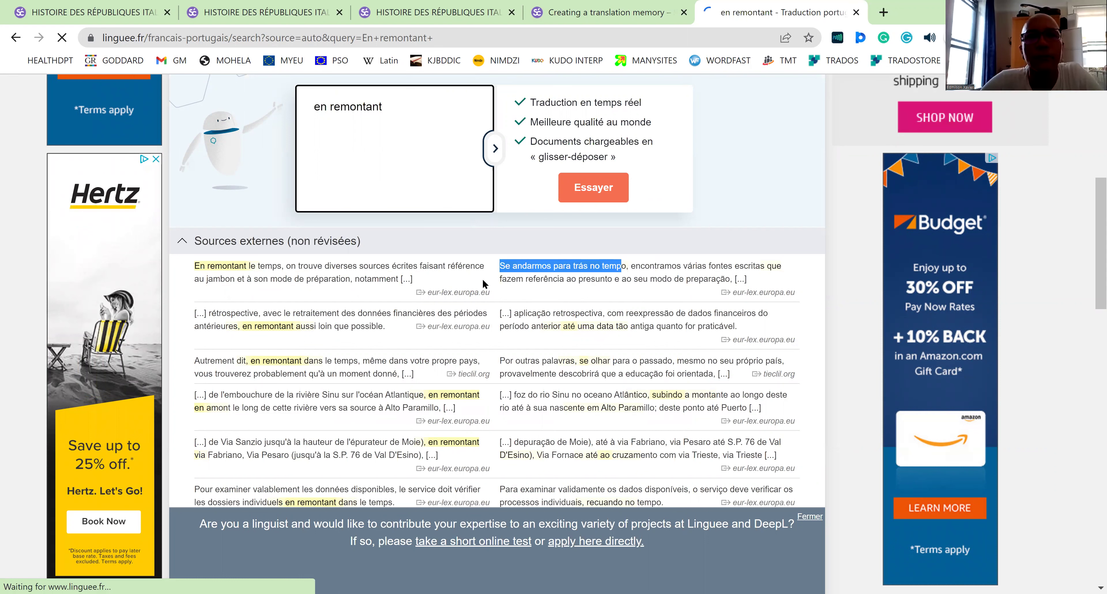
Step: Search Linguee for the suggested phrase "en remontant à la source" and read through its French–Portuguese examples
left_click(711, 245)
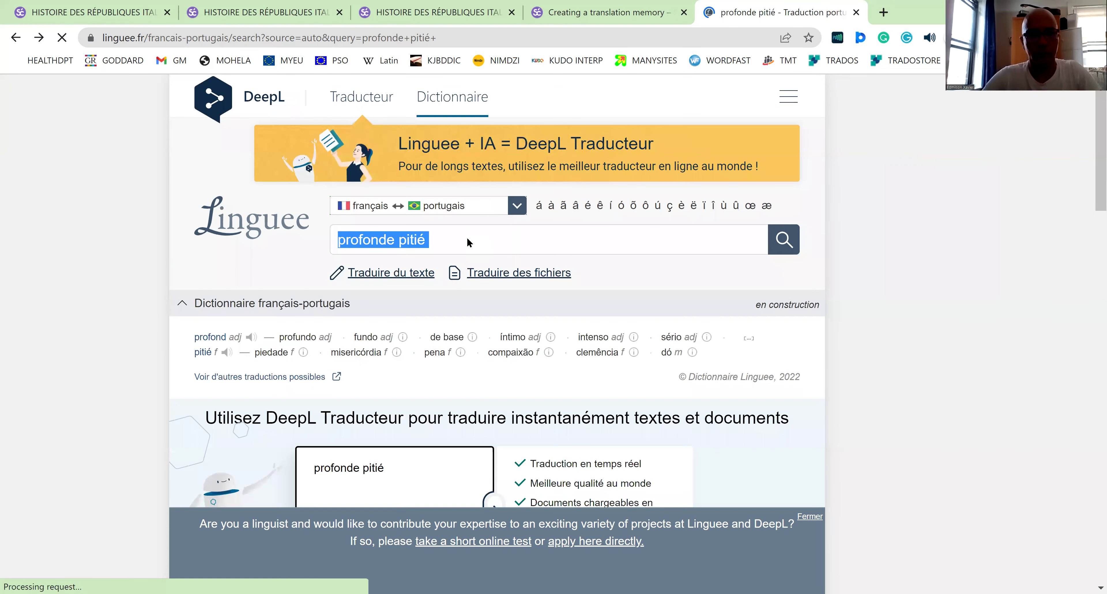
type("En remontant")
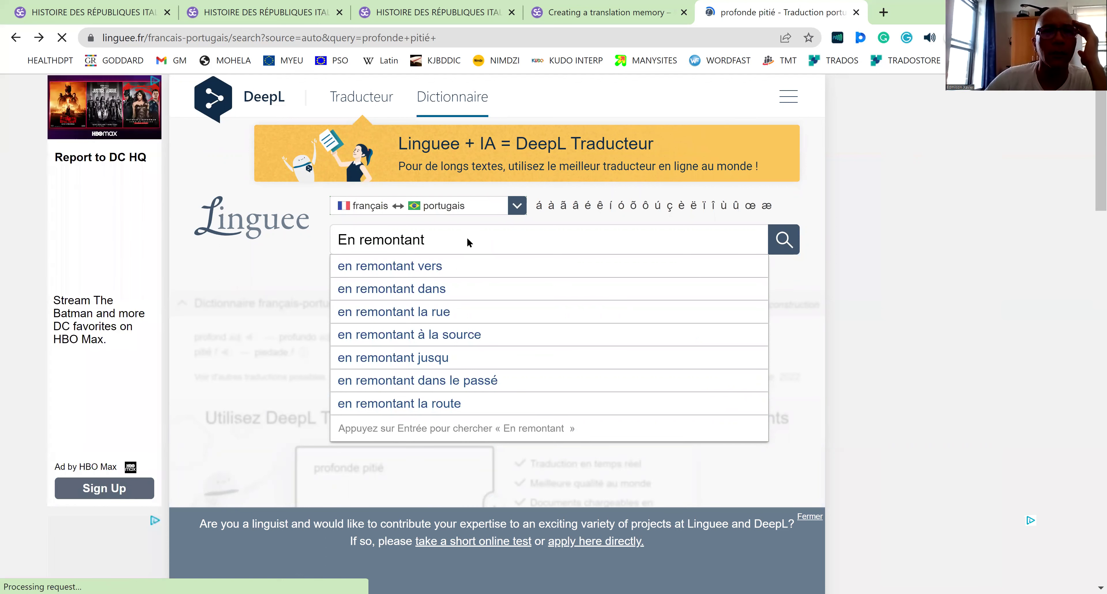
left_click(411, 338)
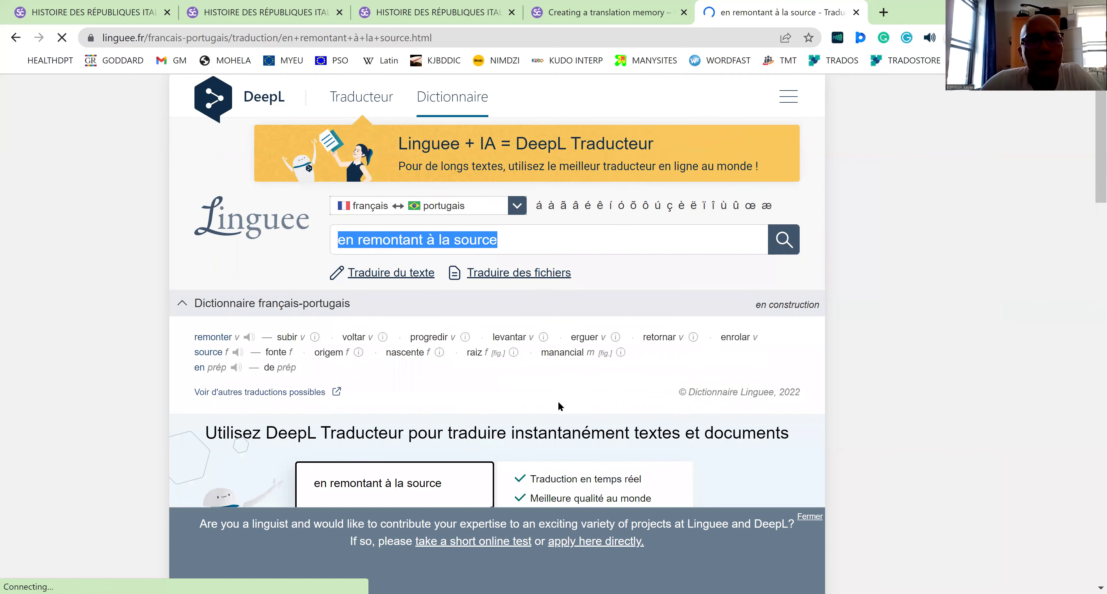
scroll(559, 403, "down", 5)
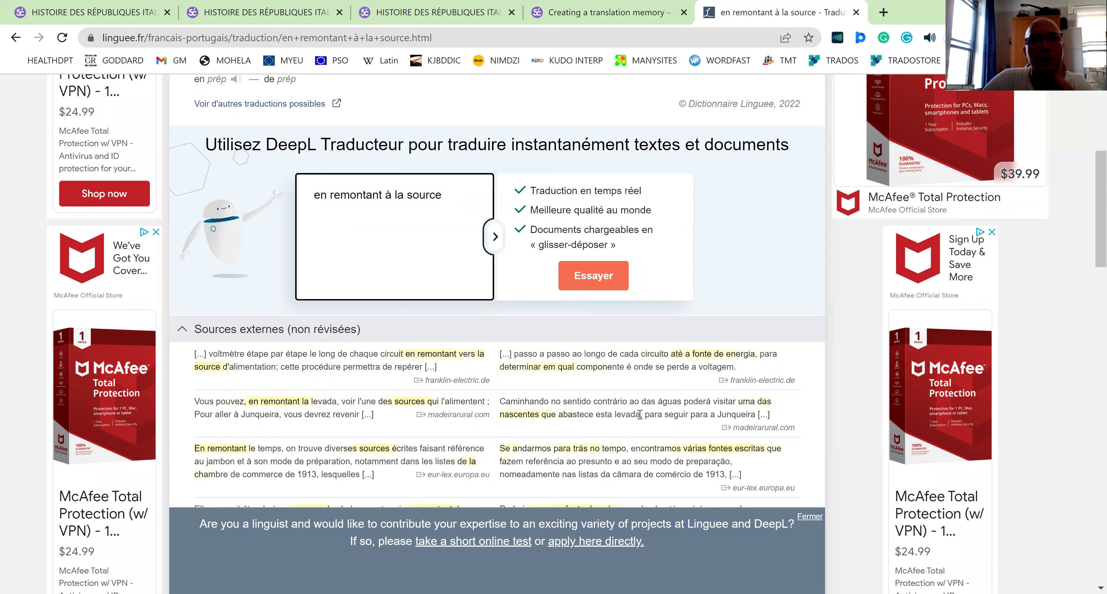
scroll(640, 415, "down", 3)
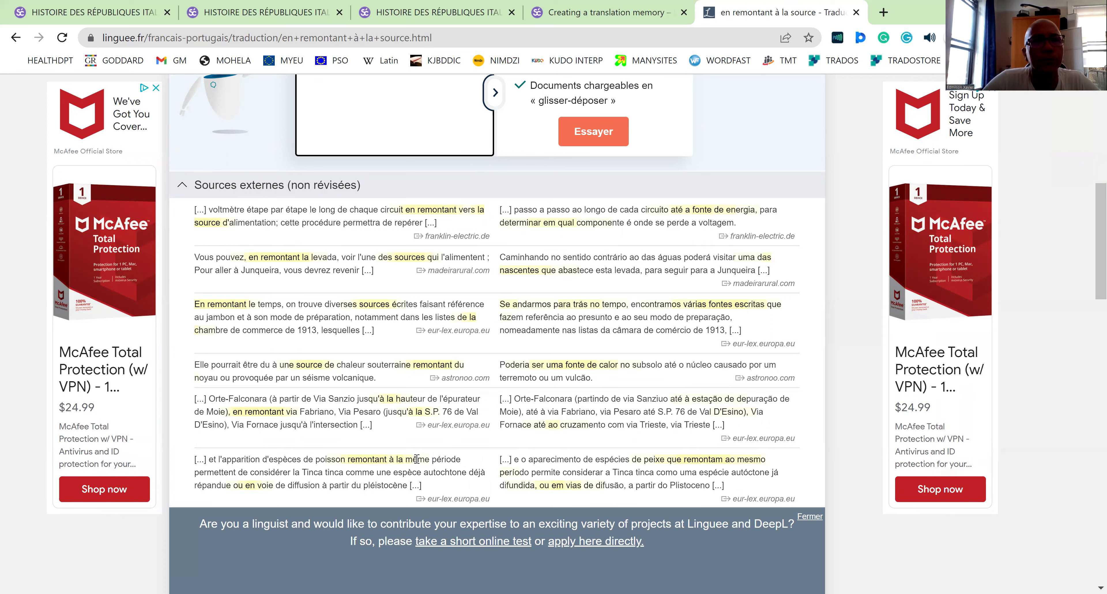
scroll(688, 439, "down", 3)
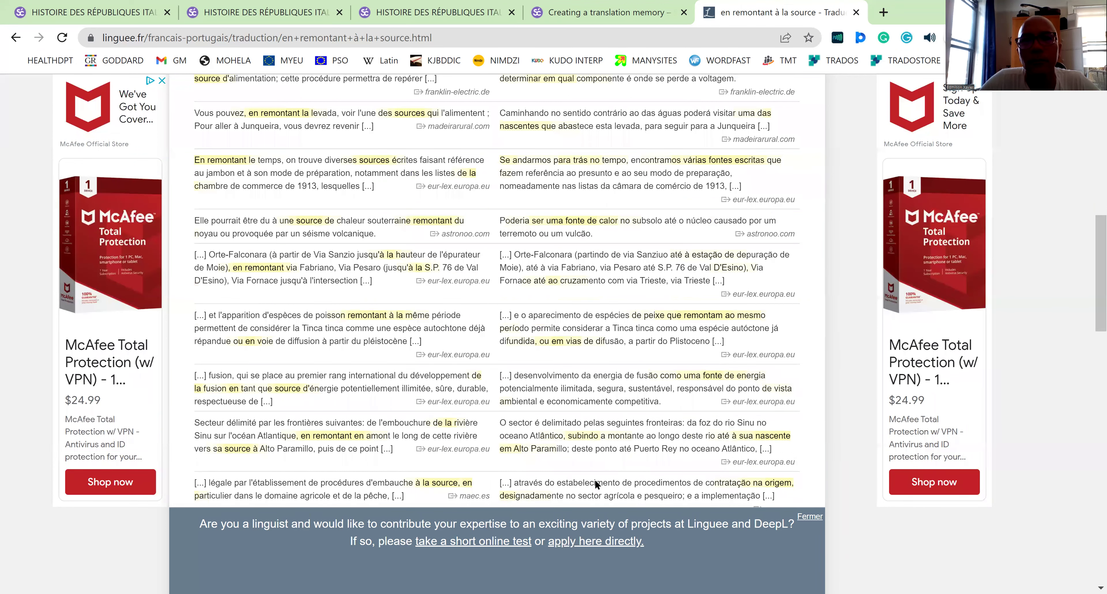
scroll(612, 484, "down", 2)
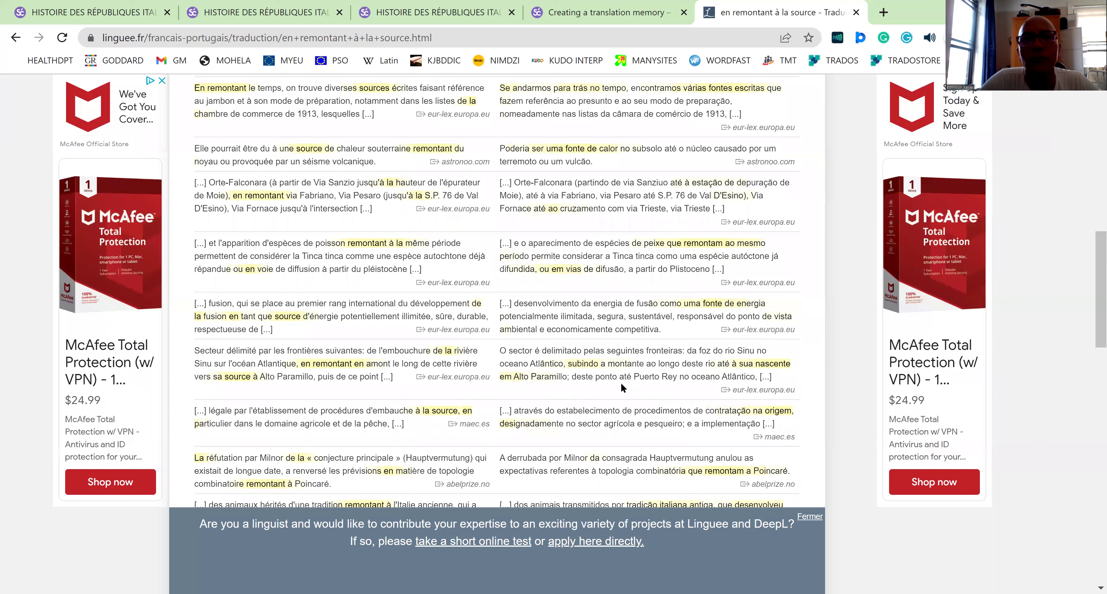
scroll(738, 389, "down", 3)
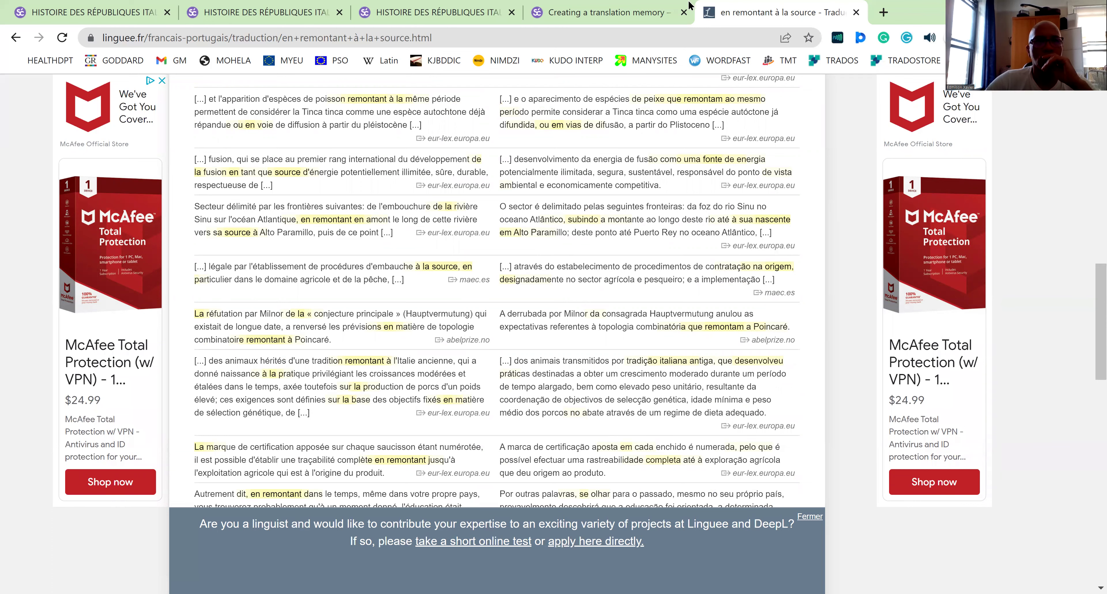
Step: Switch back to the Smartcat editor and replace the opening "Voltando" in segment 11's translation with "Se nos voltarmos"
left_click(275, 9)
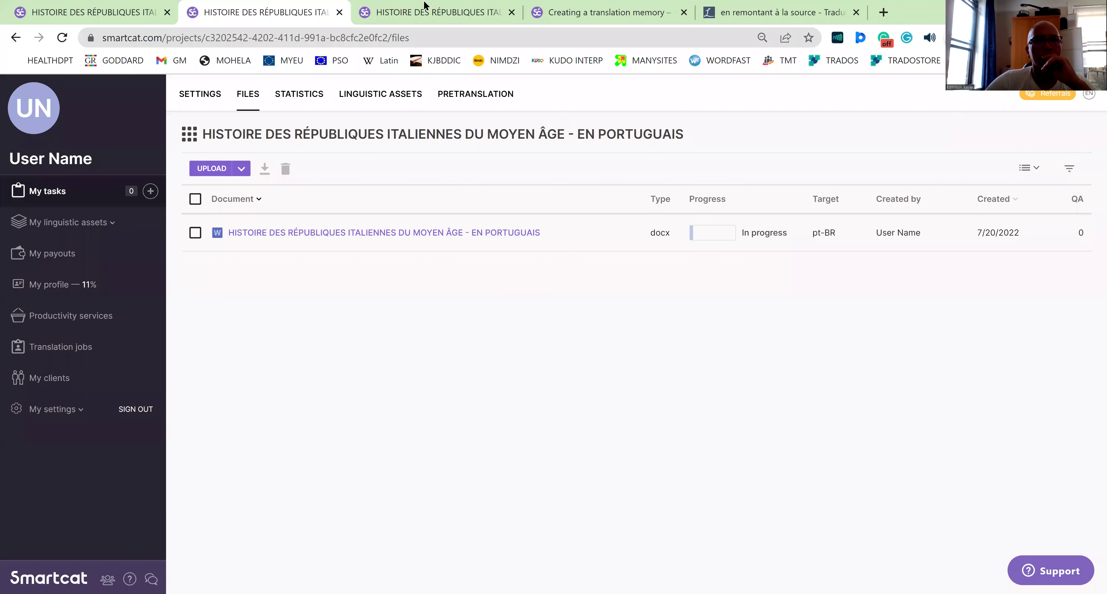
left_click(426, 10)
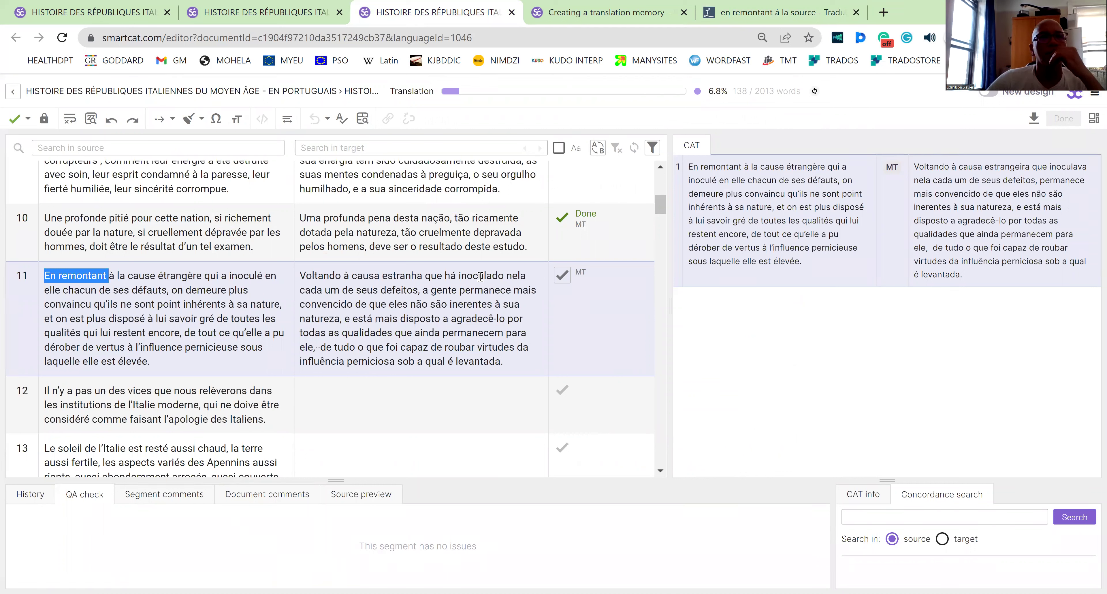
left_click(343, 275)
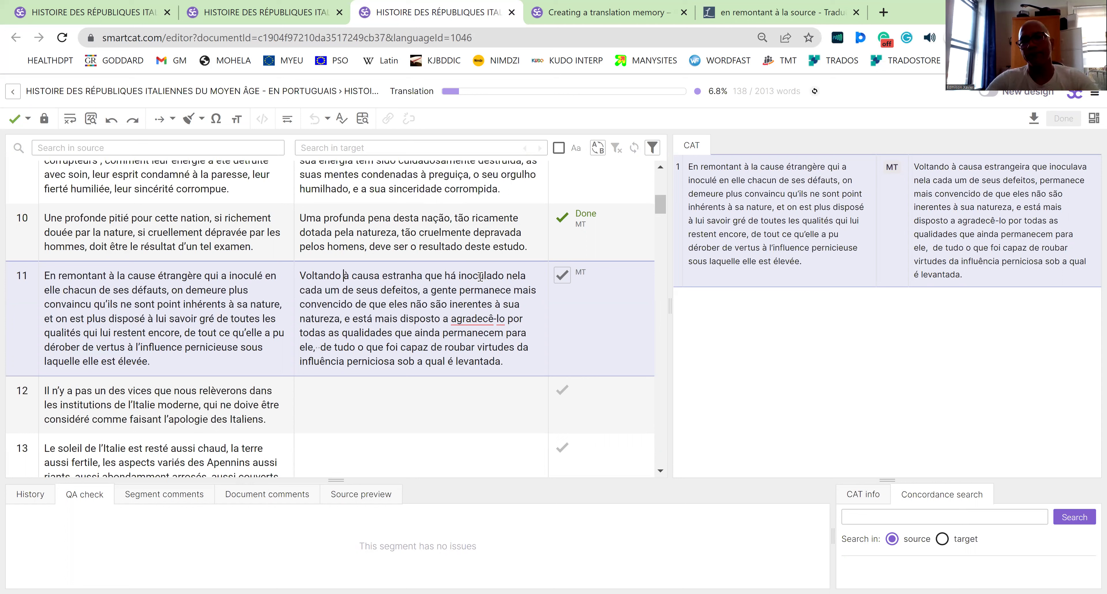
key("BackSpace")
key("BackSpace")
key("BackSpace")
key("BackSpace")
key("BackSpace")
key("BackSpace")
key("BackSpace")
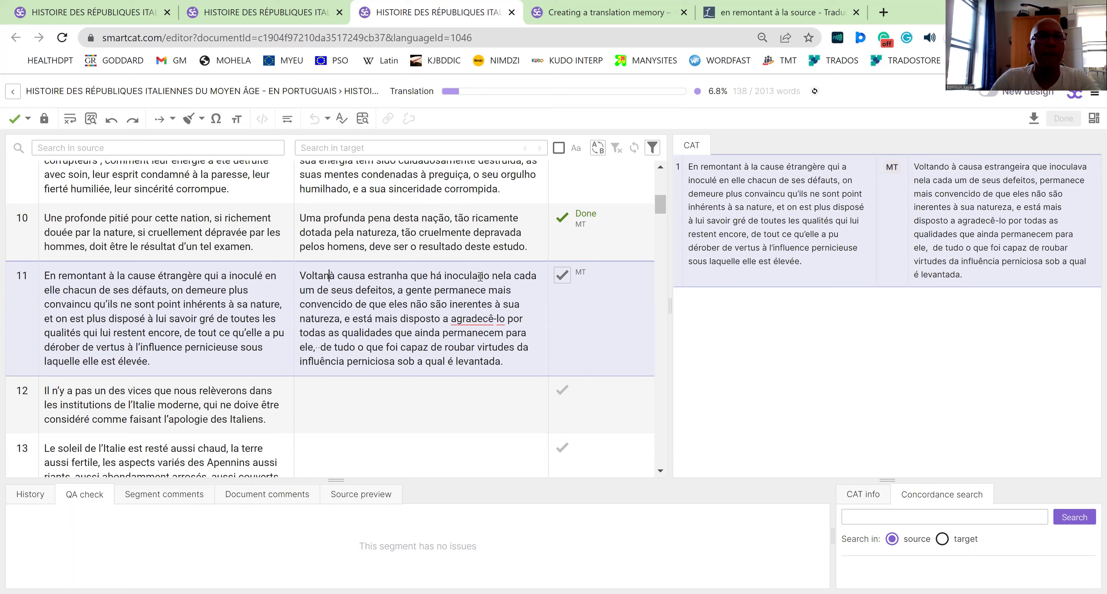
key("BackSpace")
key("BackSpace")
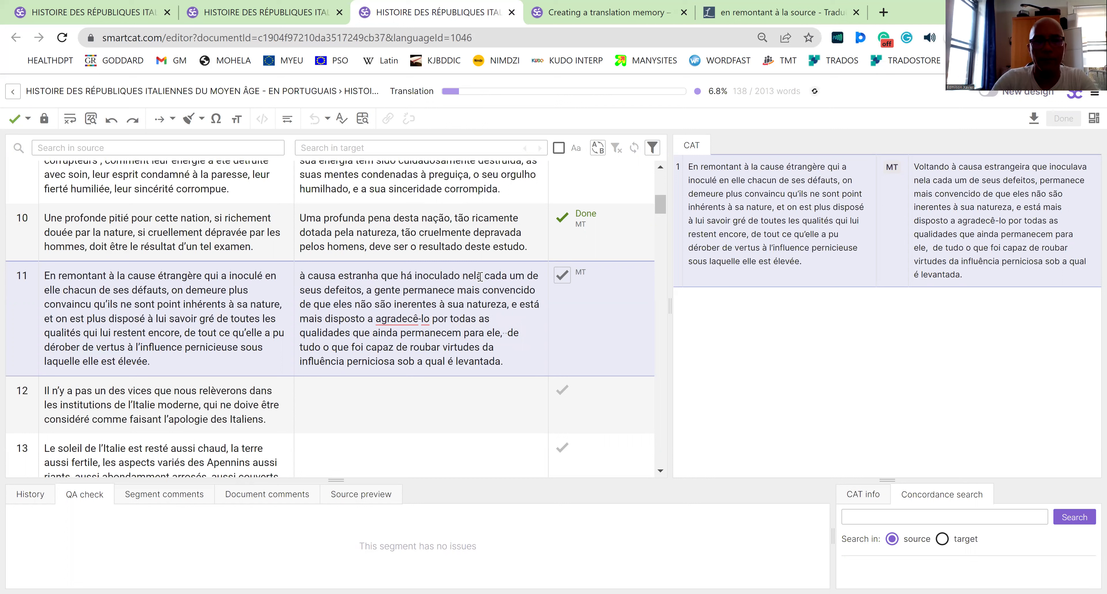
type("Se ")
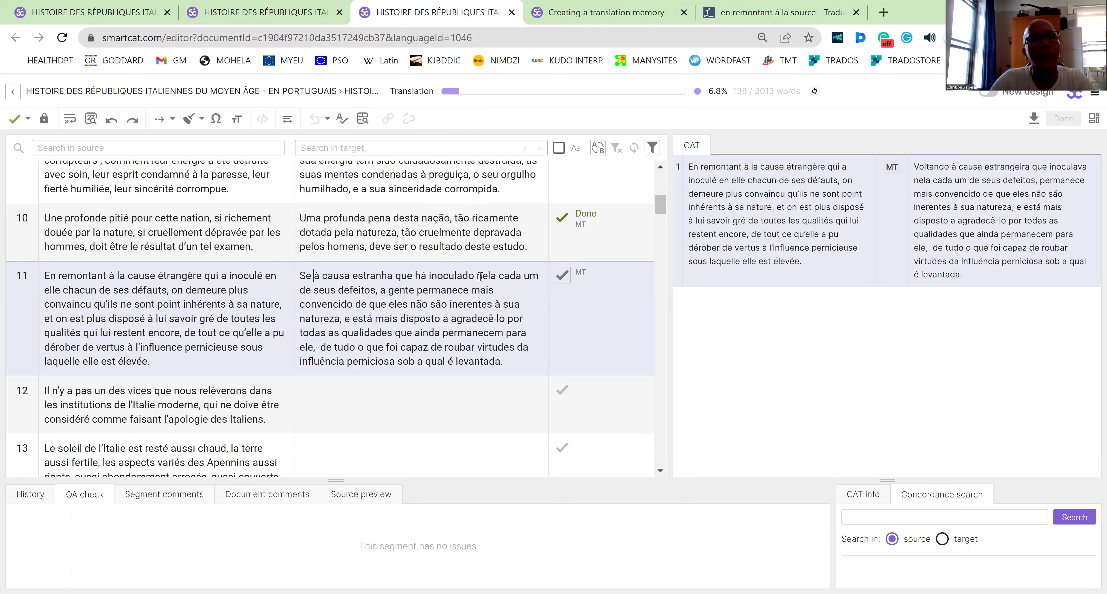
type("nos ")
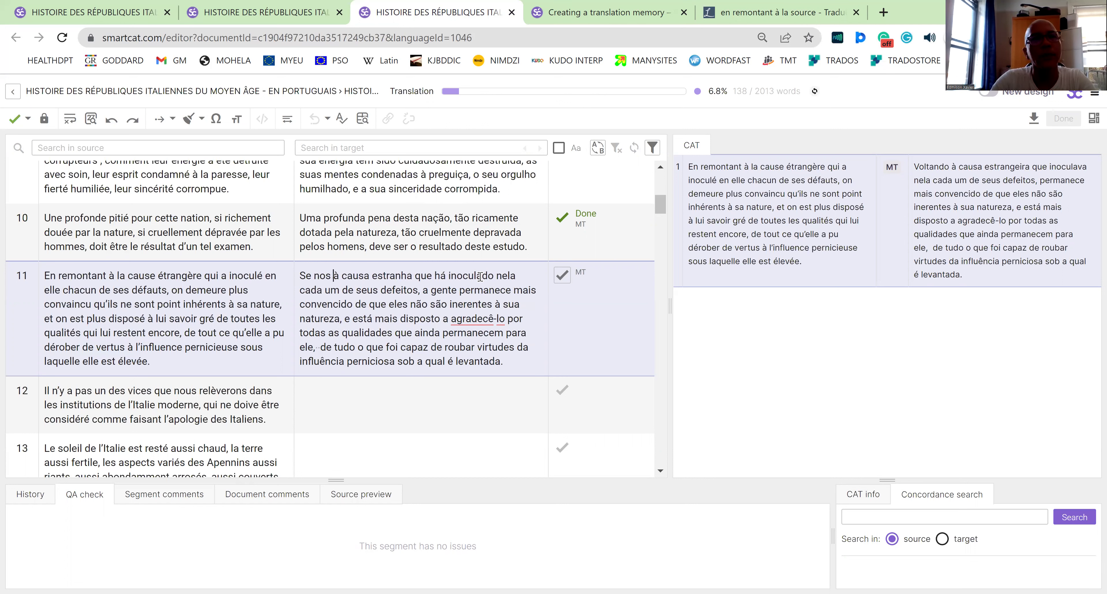
type("voltar")
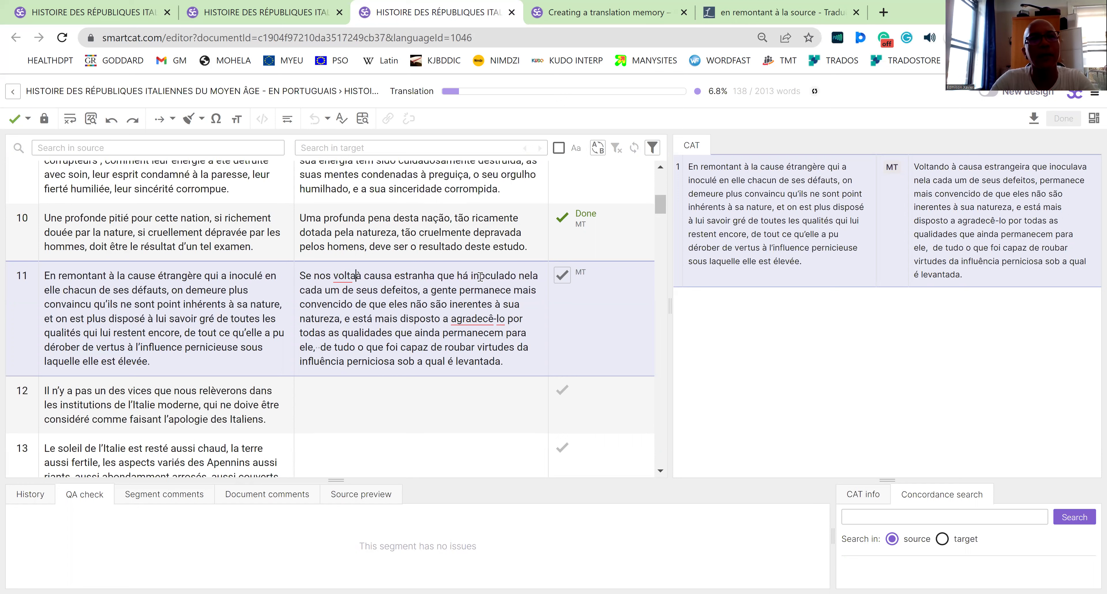
type("mos")
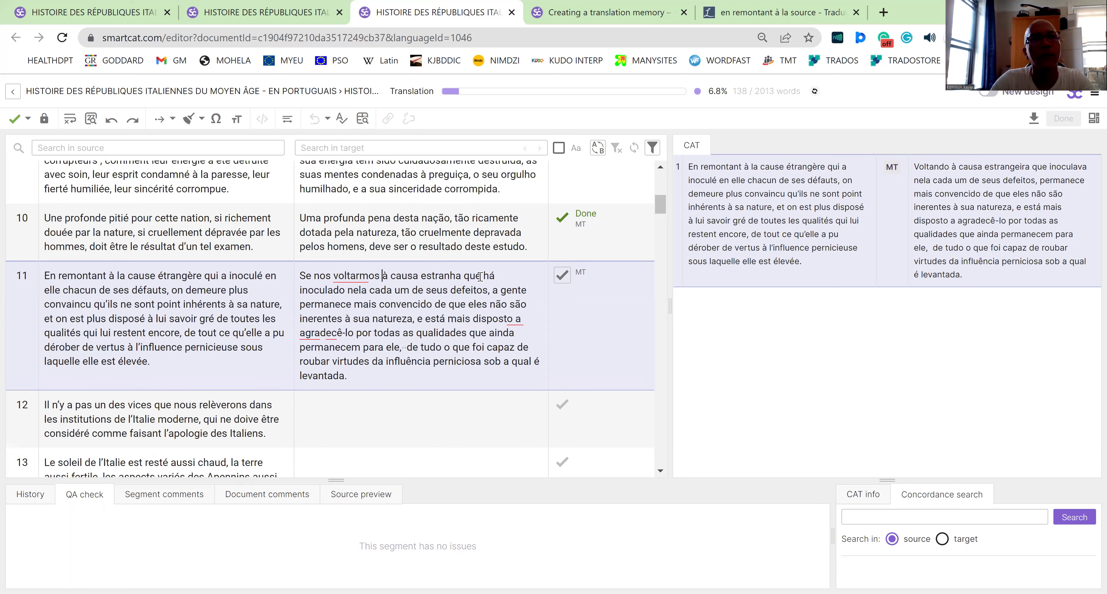
Step: Try changing "nos" to "noos" in segment 11 and look for an accented form among the spelling suggestions and special characters
left_click(325, 270)
type("o")
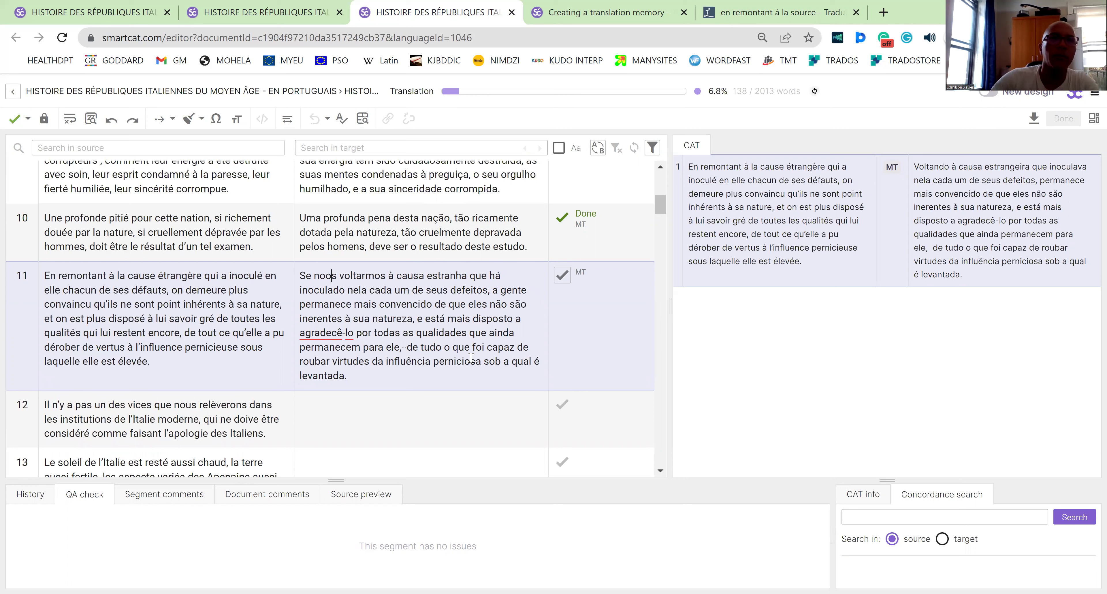
left_click(450, 332)
left_click(325, 274)
key("Delete")
type("b")
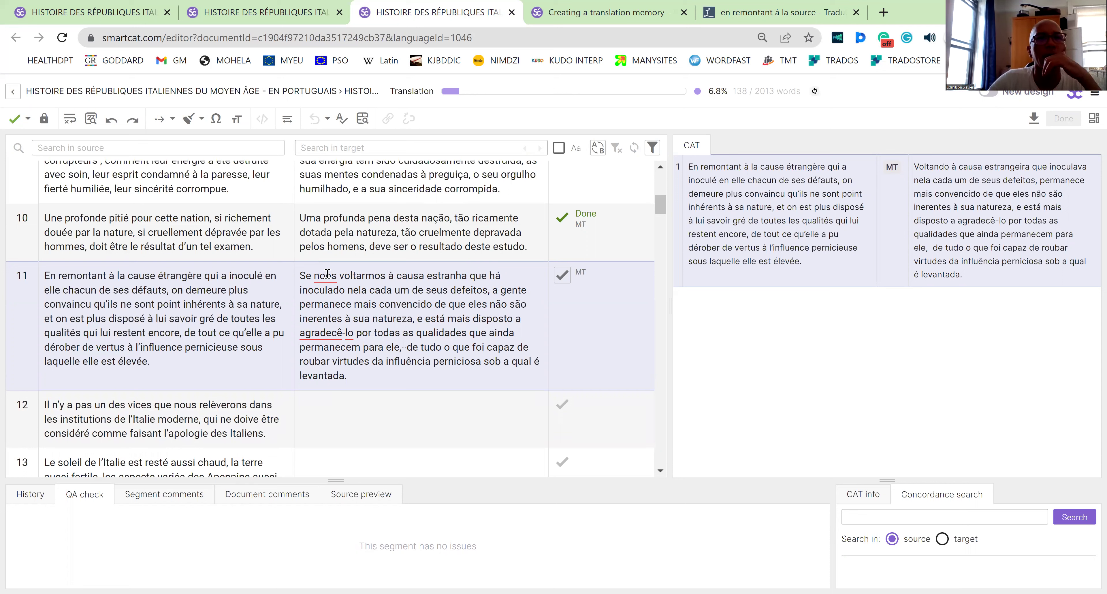
right_click(327, 273)
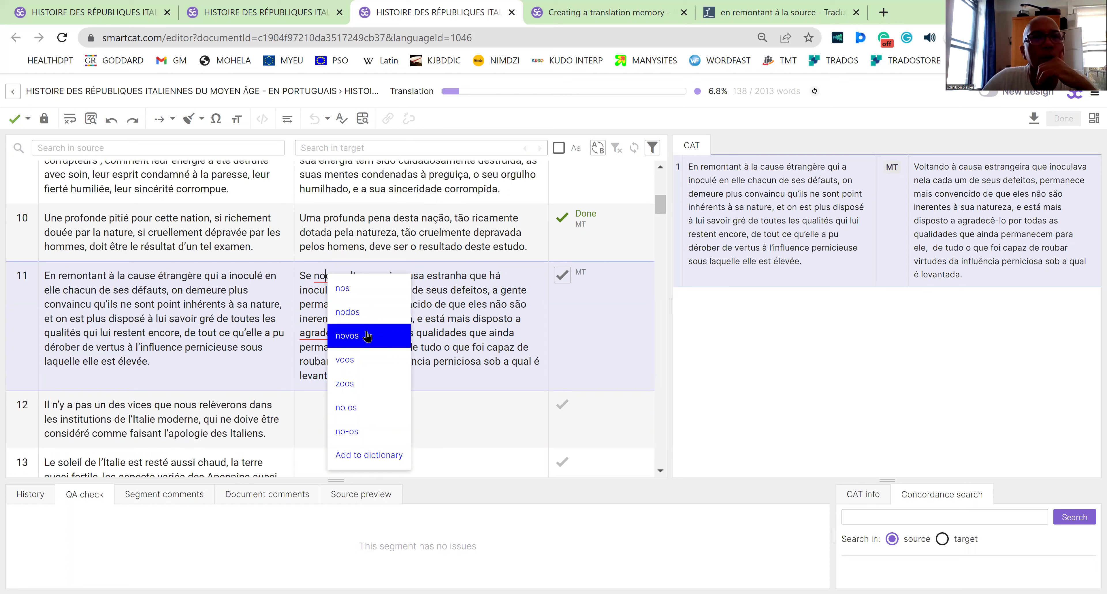
left_click(309, 315)
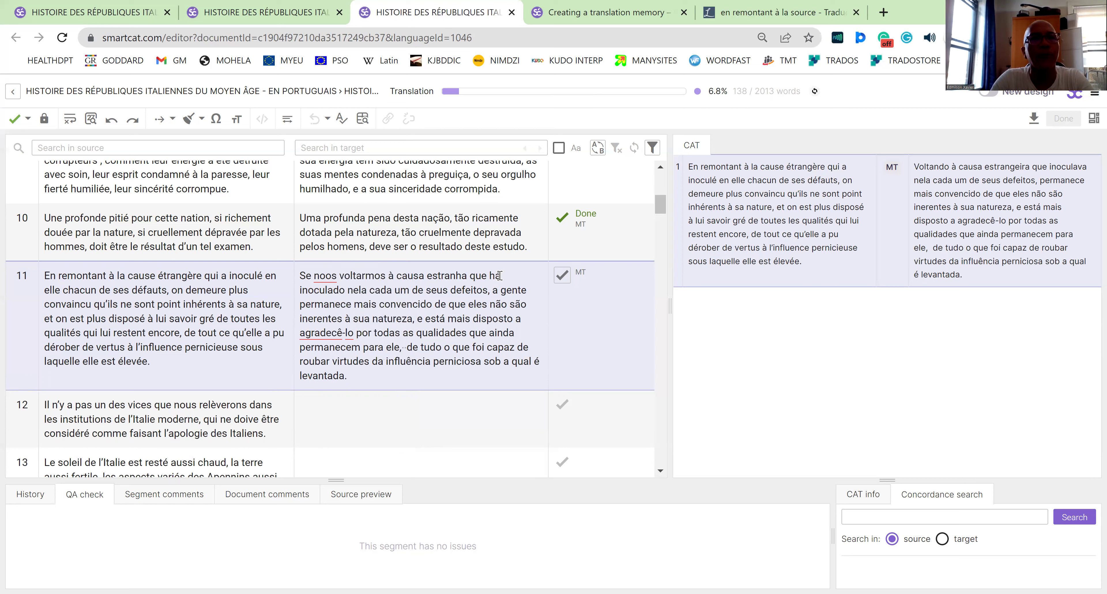
right_click(326, 274)
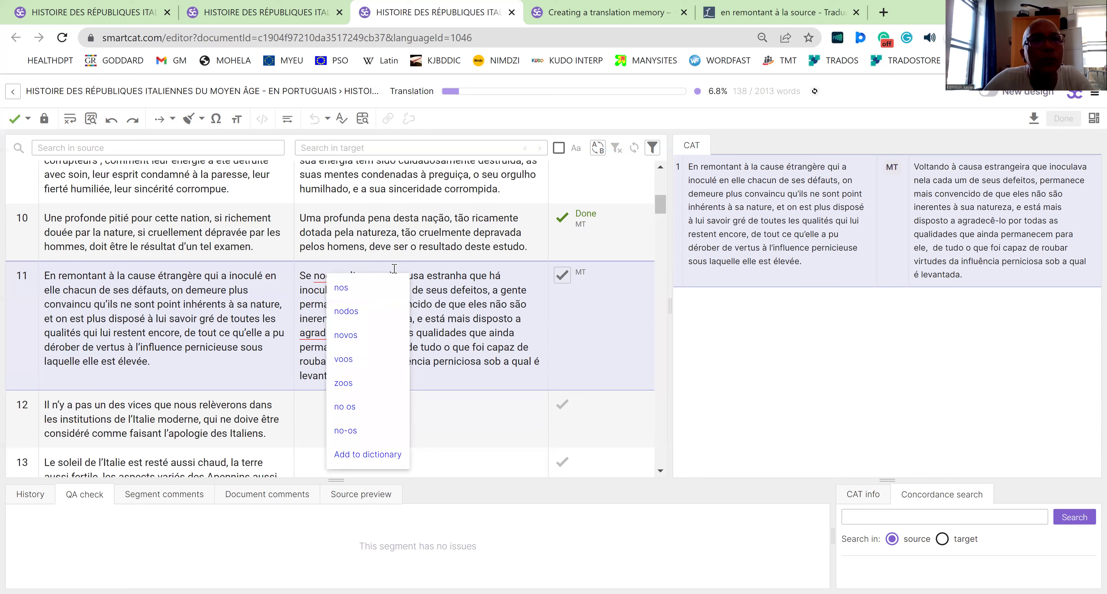
left_click(310, 286)
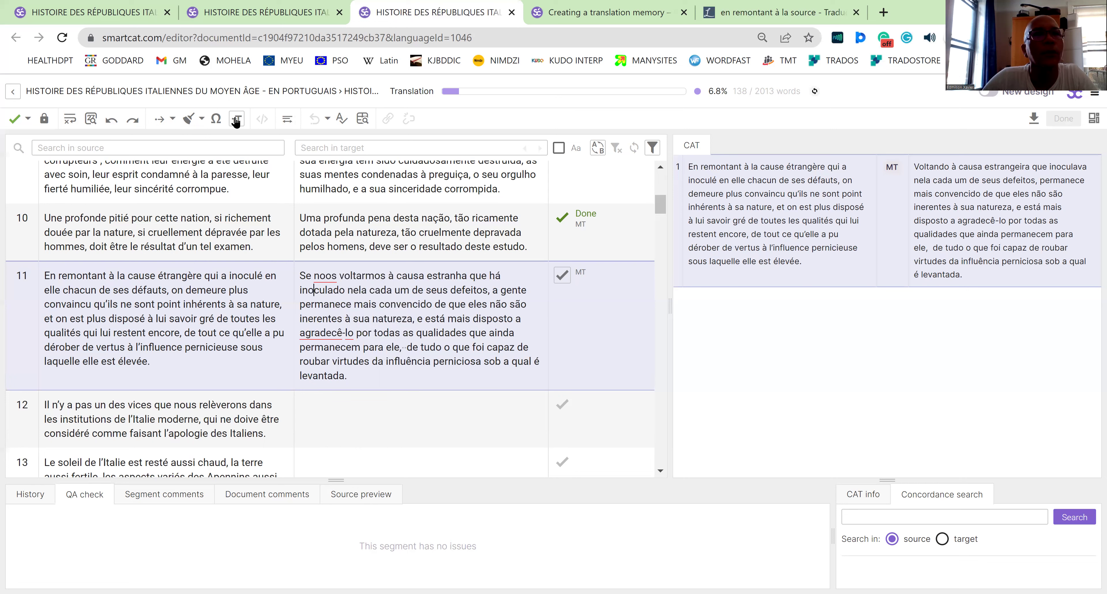
left_click(214, 125)
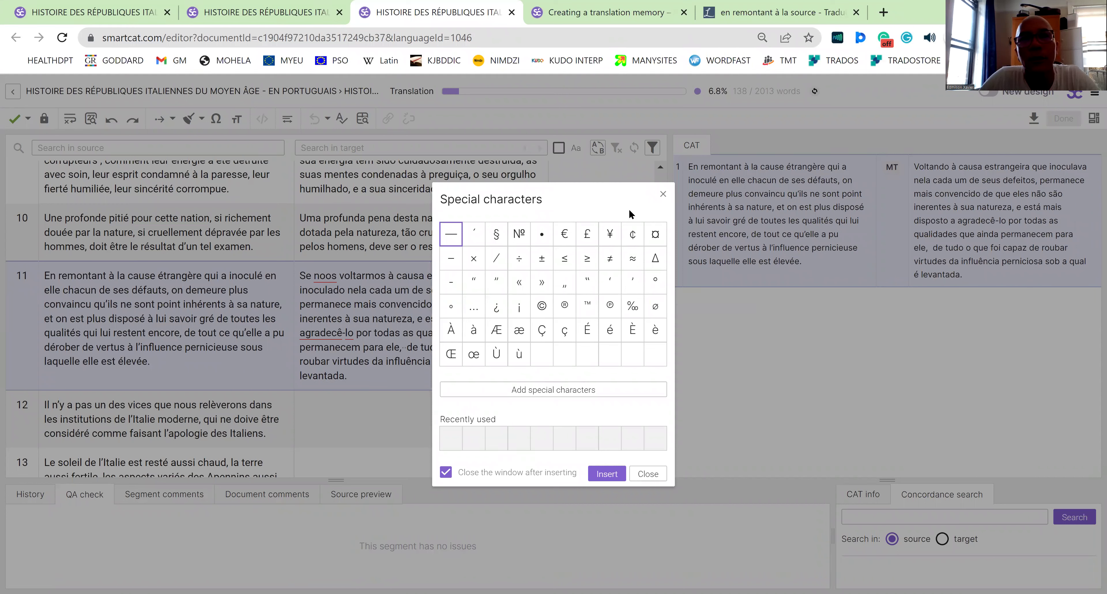
left_click(663, 194)
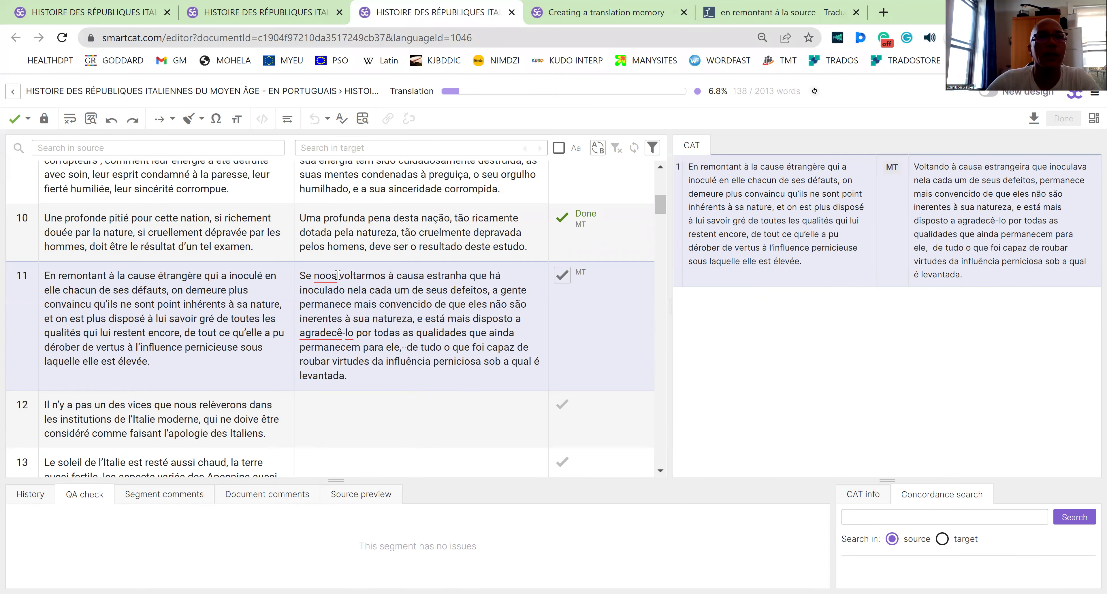
Step: Replace "noos" in segment 11's translation with "no's", inserting the apostrophe from the special characters
left_click(338, 275)
key("BackSpace")
key("BackSpace")
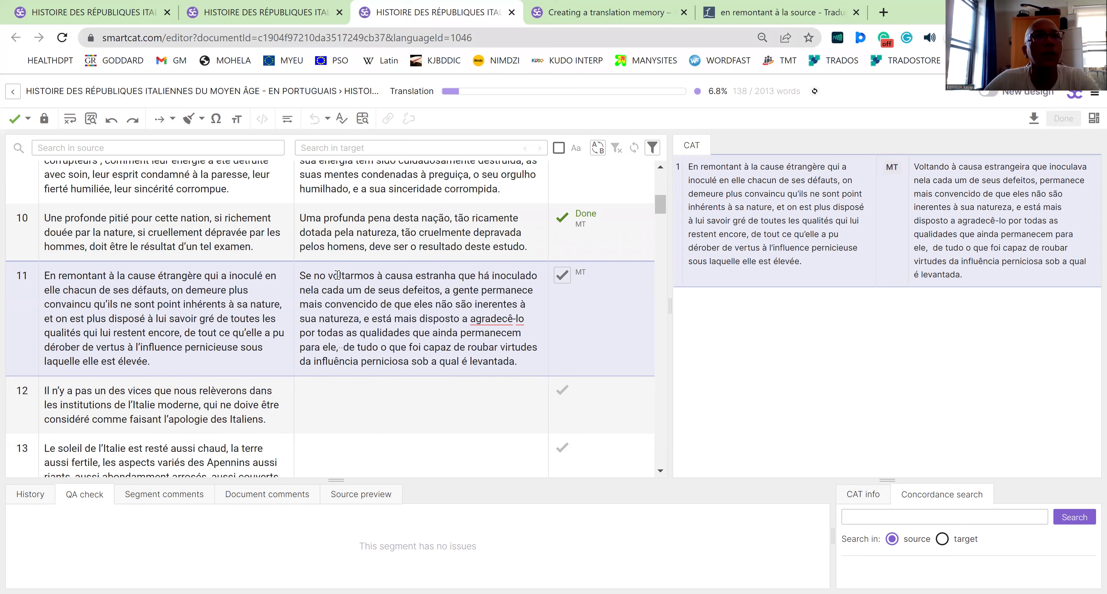
left_click(208, 120)
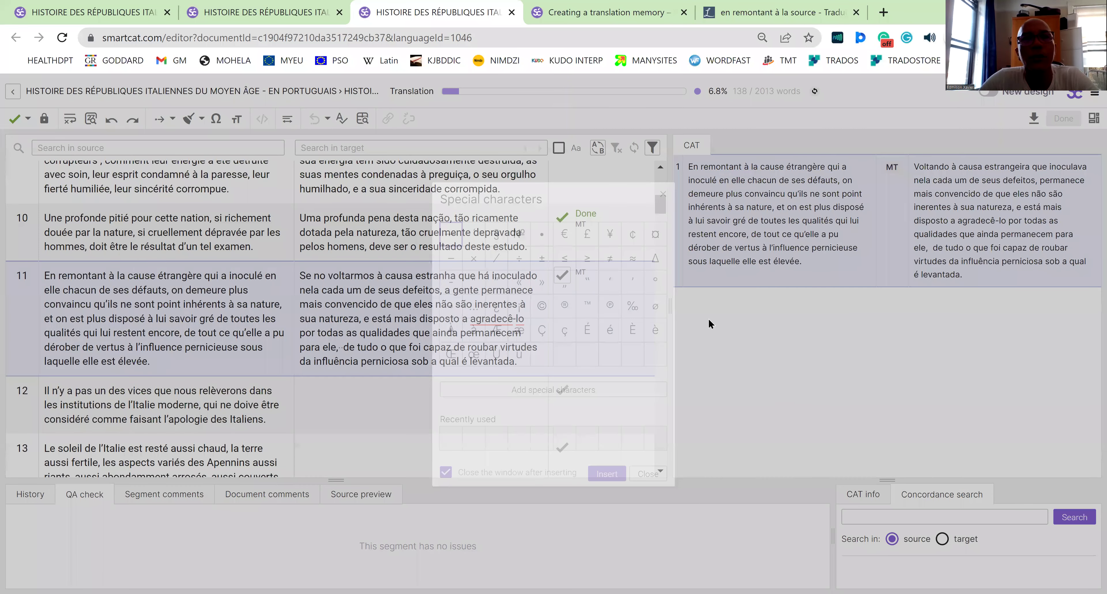
left_click(630, 280)
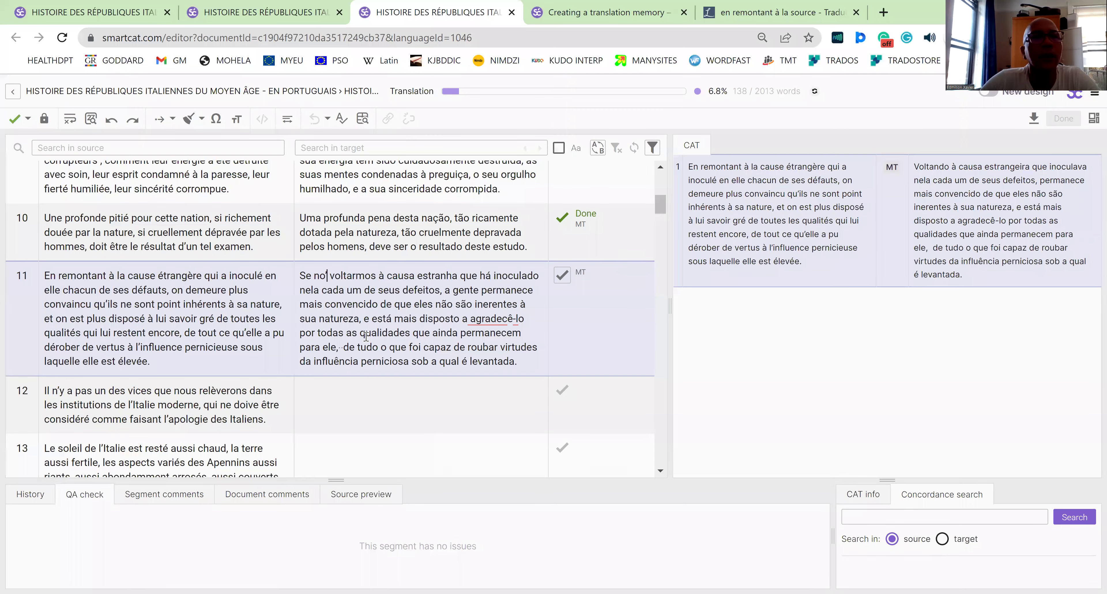
type("s")
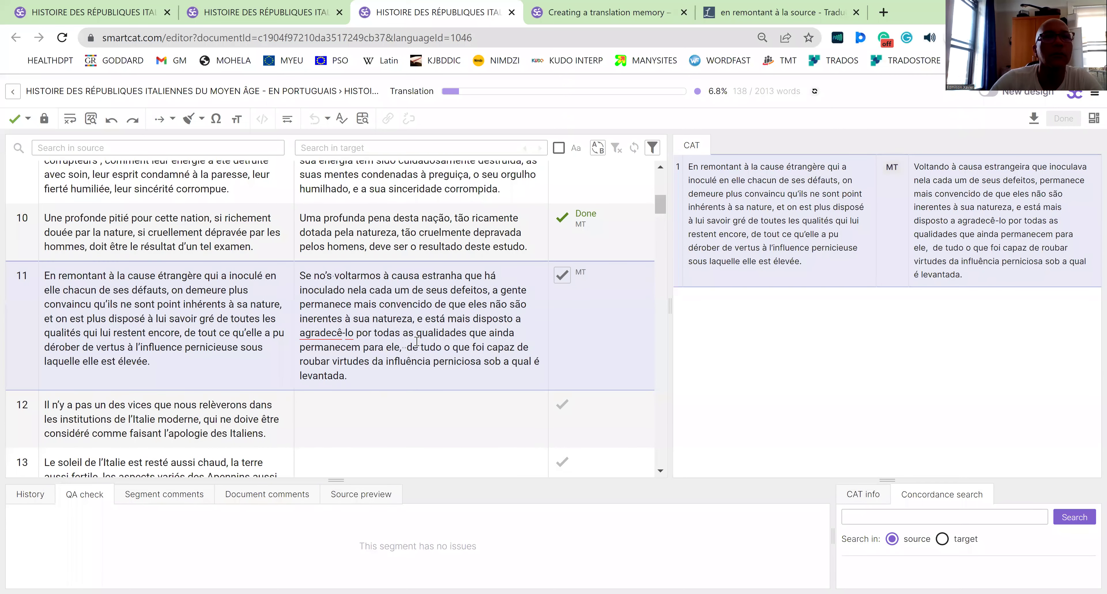
Step: Look through the special characters again, including the field for adding a custom one, and close them without inserting anything
left_click(455, 332)
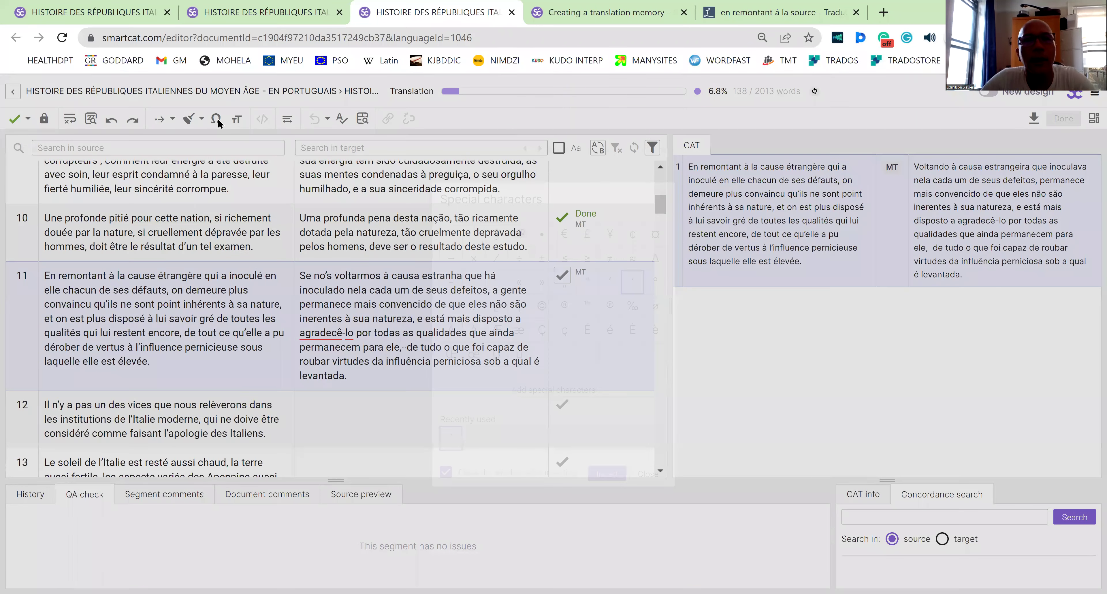
left_click(216, 119)
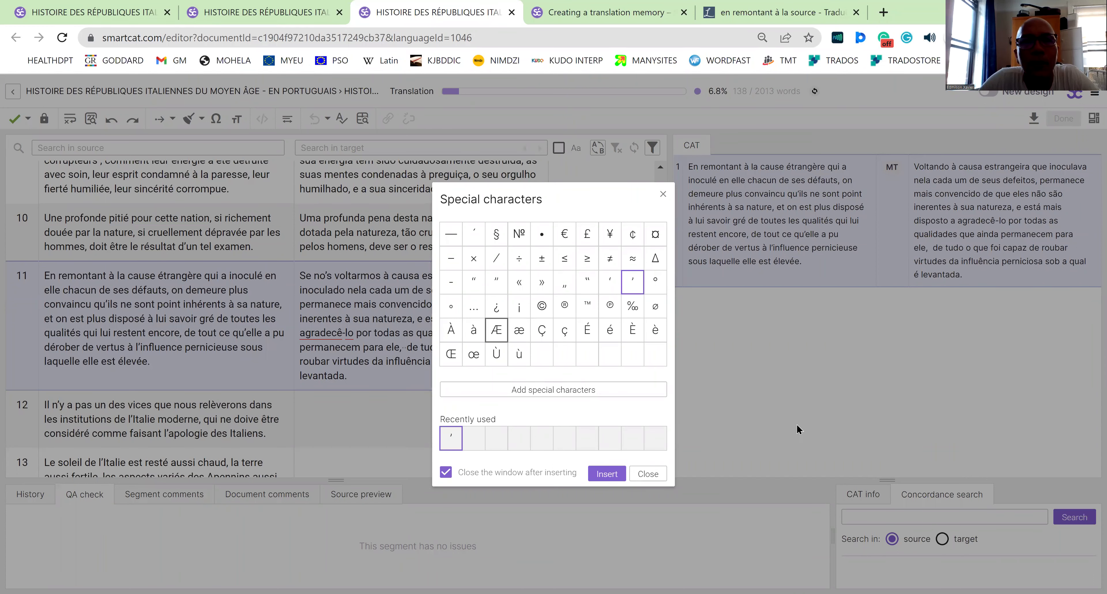
left_click(565, 391)
left_click(575, 349)
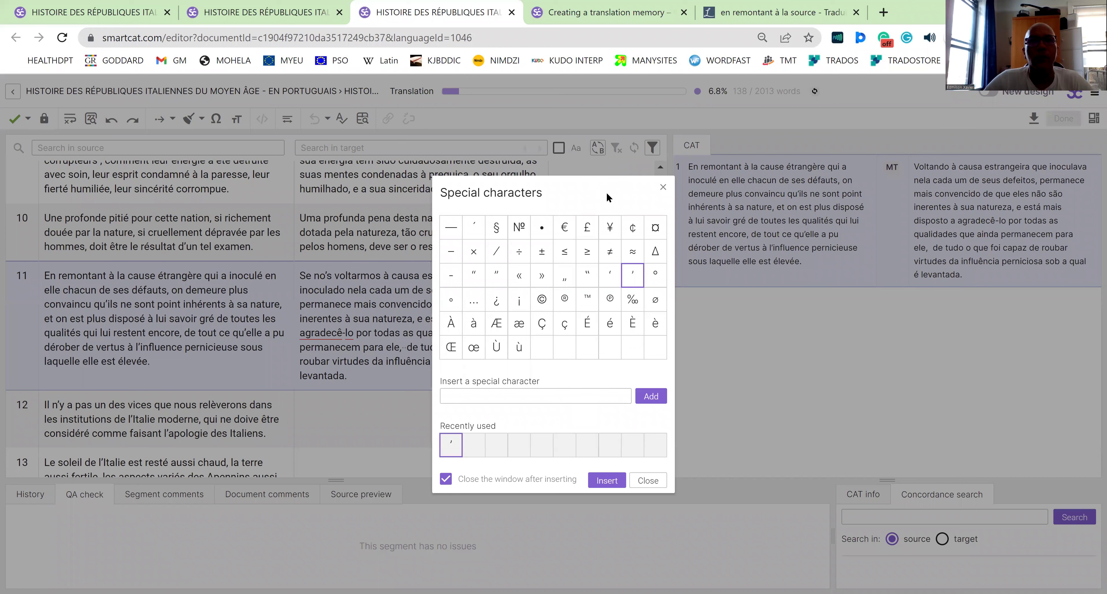
left_click(662, 190)
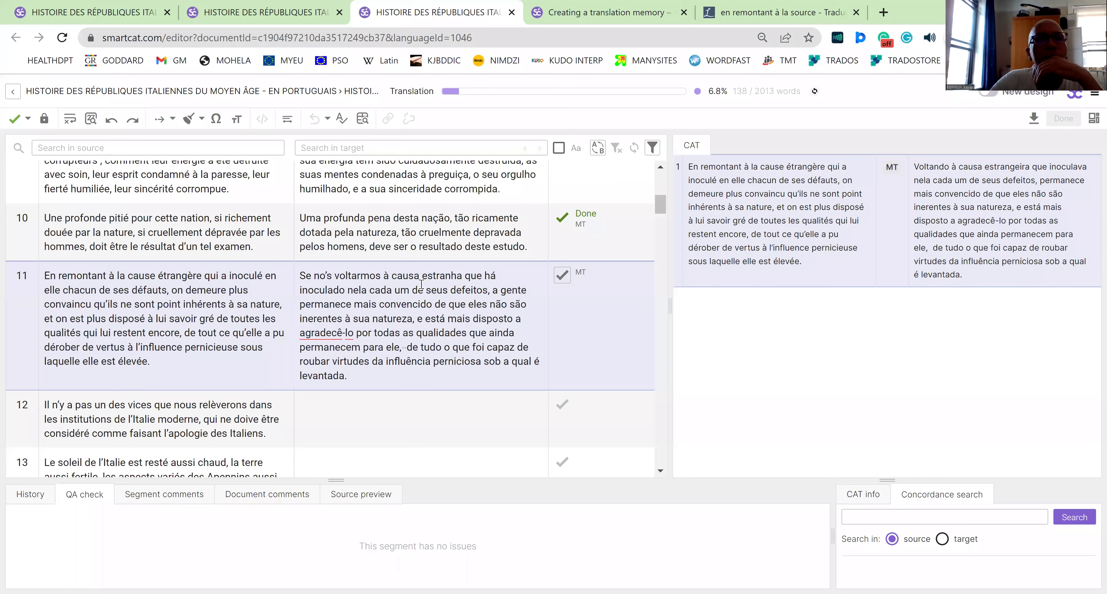
Step: Replace the comma and "e" after "inerentes à sua natureza" in segment 11 with a semicolon and "a gente", leaving a single space between them
scroll(421, 284, "up", 3)
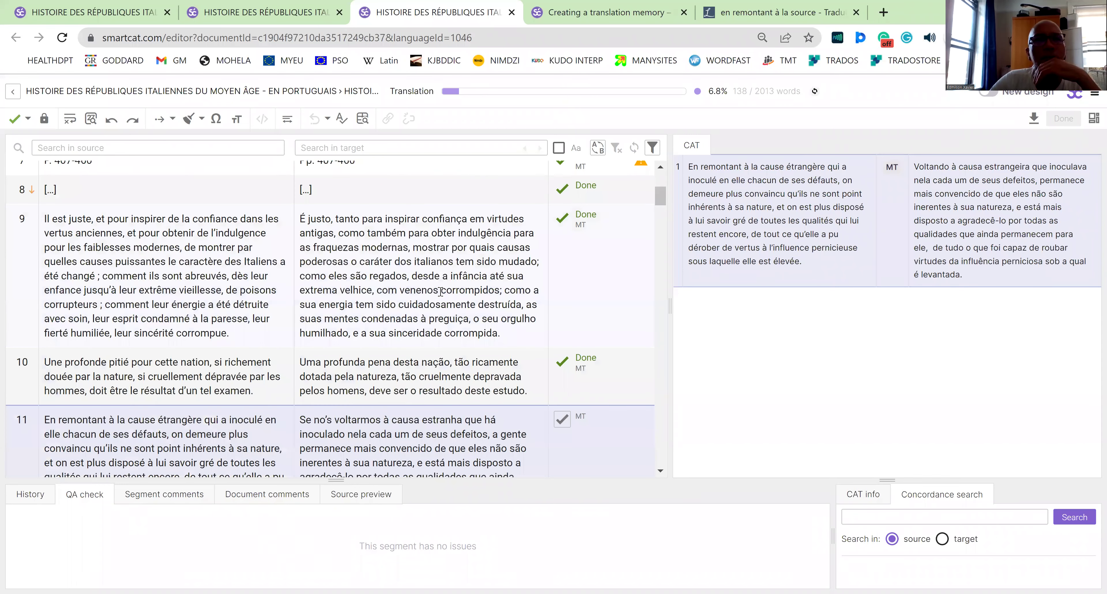
scroll(428, 351, "up", 3)
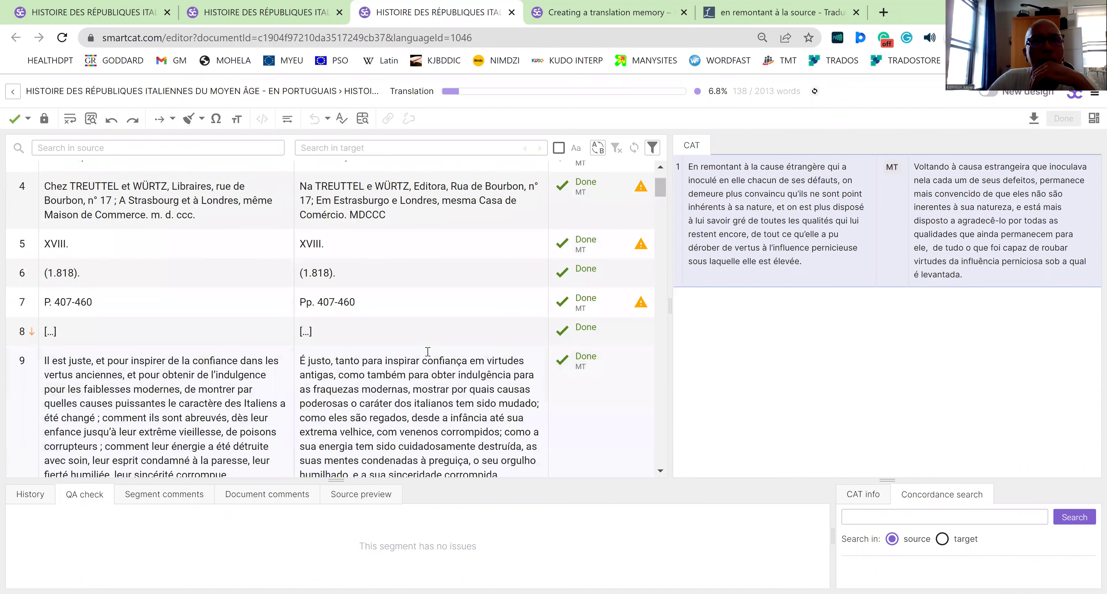
scroll(394, 228, "down", 6)
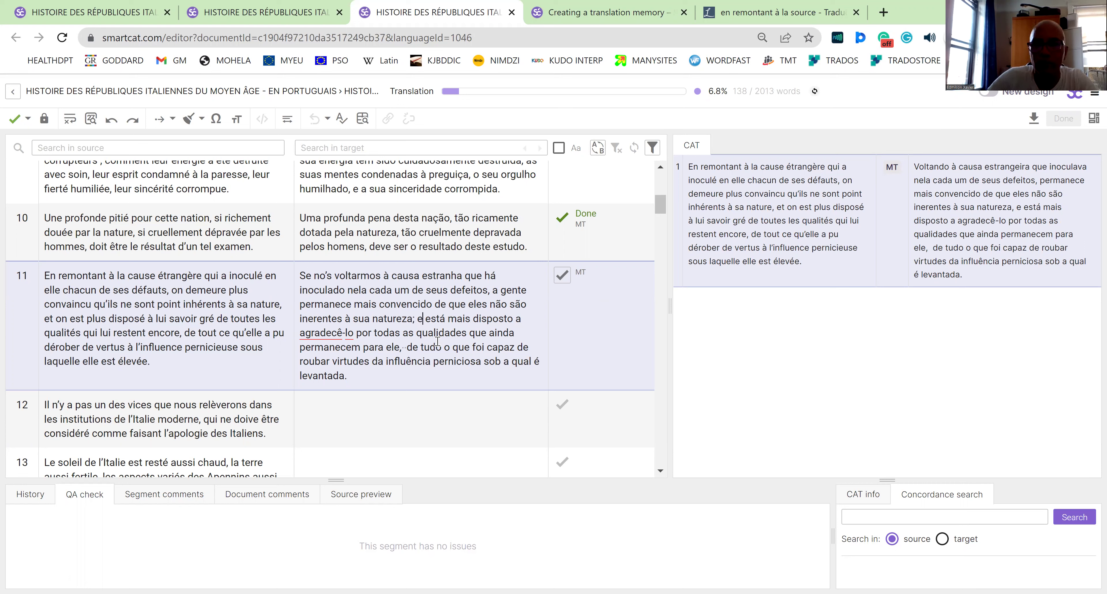
key("BackSpace")
key("BackSpace")
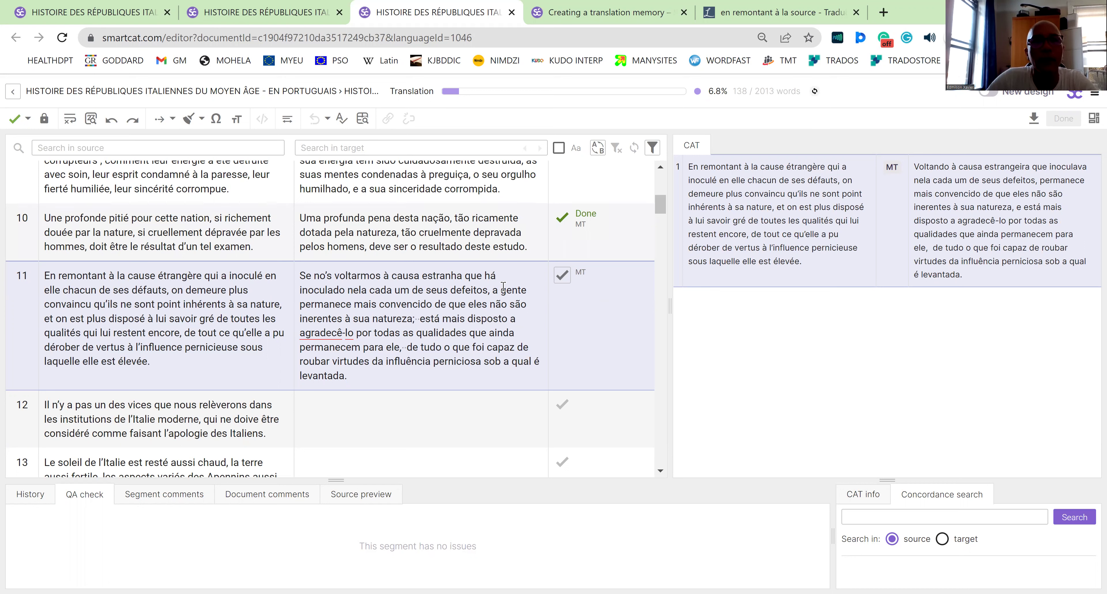
left_click_drag(490, 284, 524, 288)
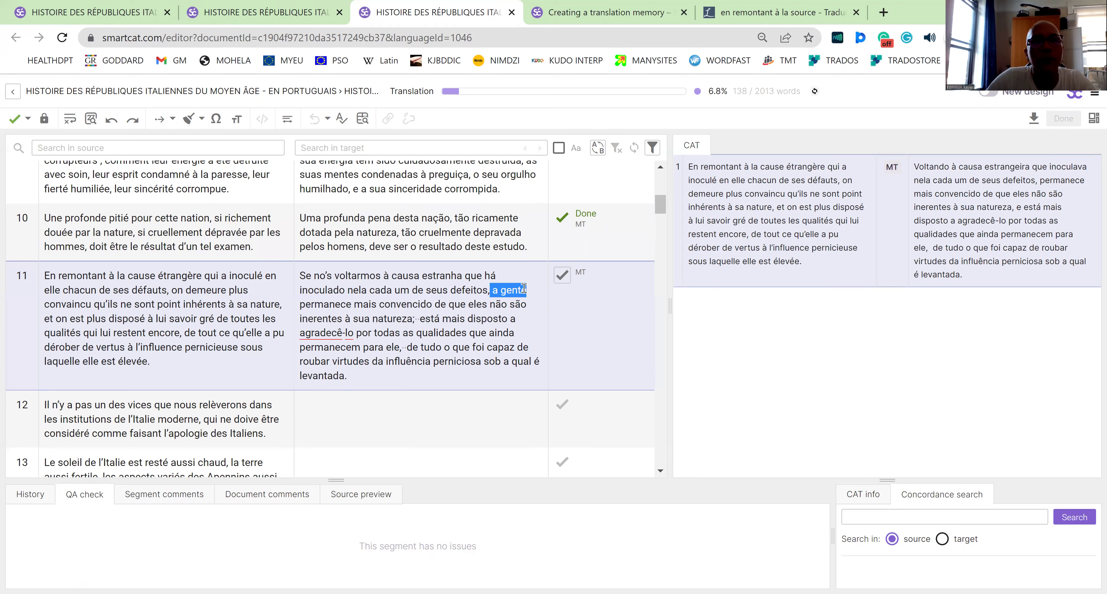
left_click(419, 318)
type("a gente")
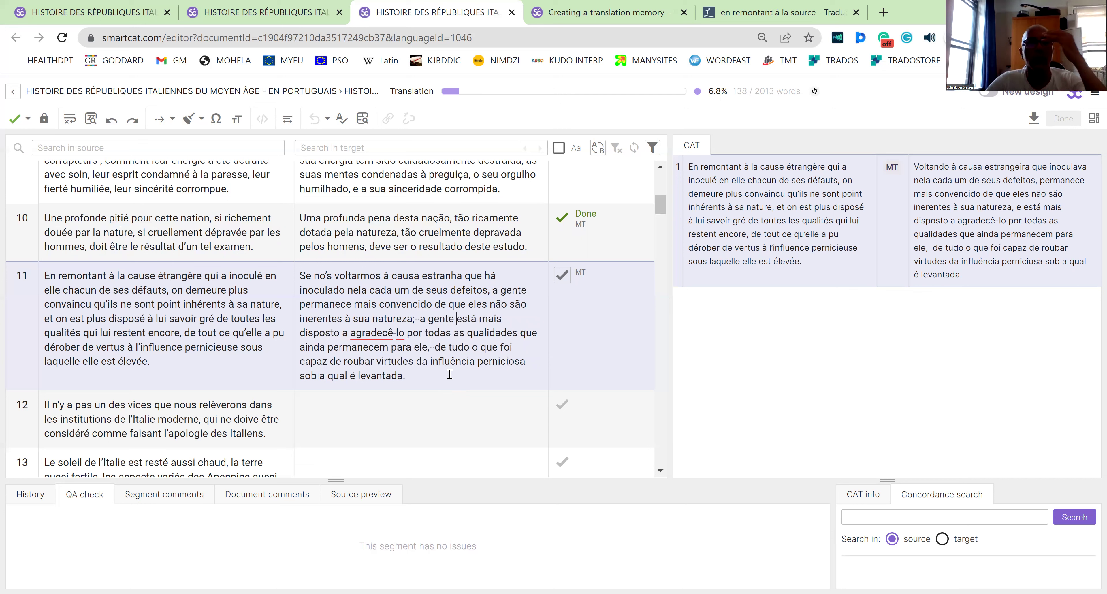
left_click(416, 316)
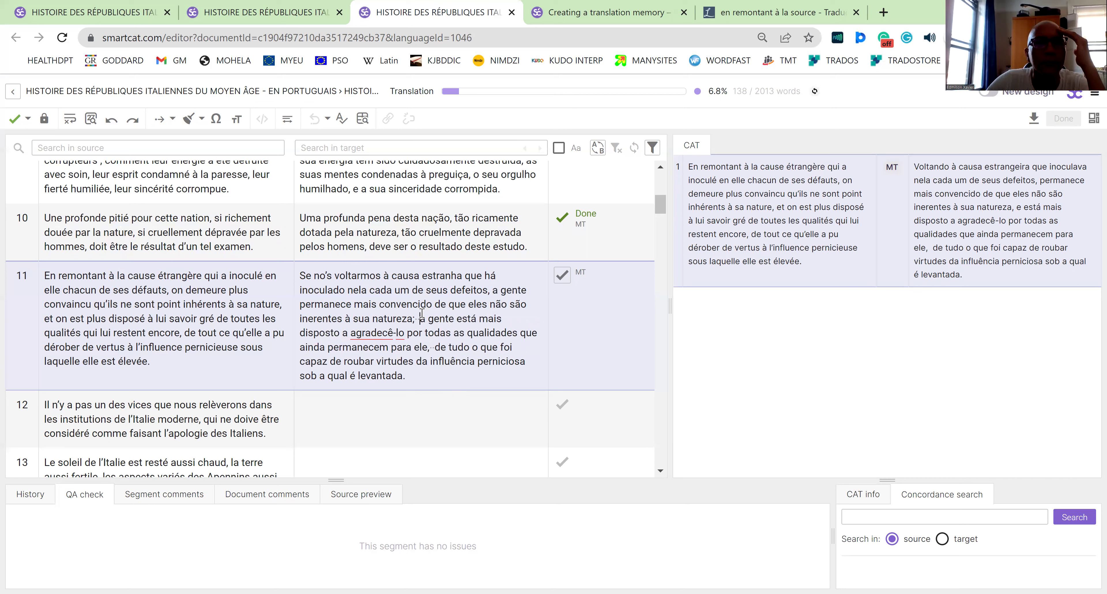
key("BackSpace")
key("BackSpace")
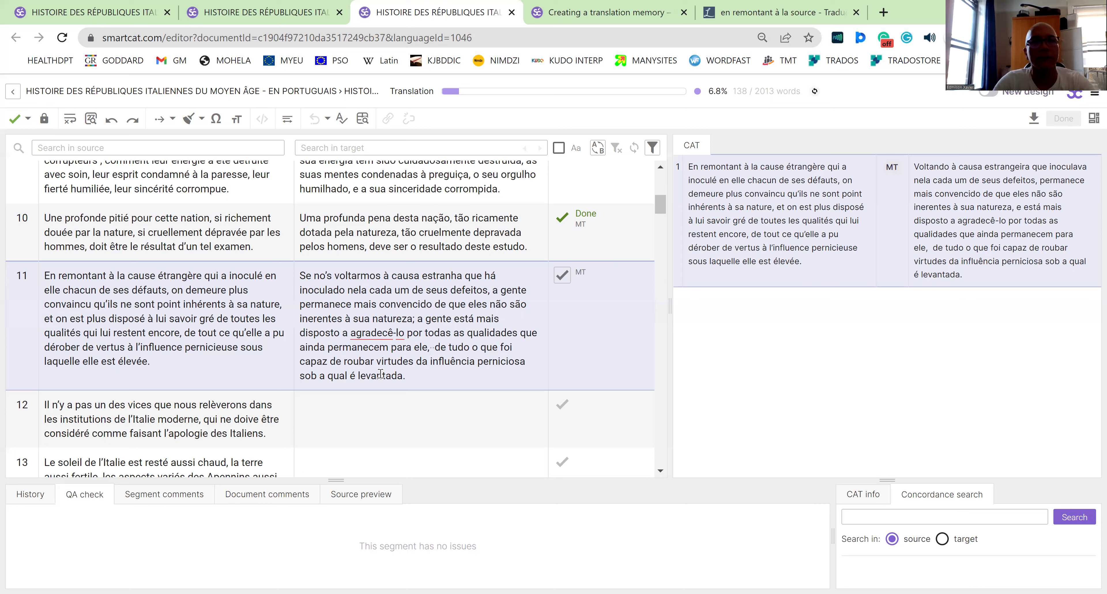
Step: Change "agradecê-lo" to "agradecê-la" in segment 11 and add the flagged word "agradecê" to the dictionary
key("BackSpace")
type("a")
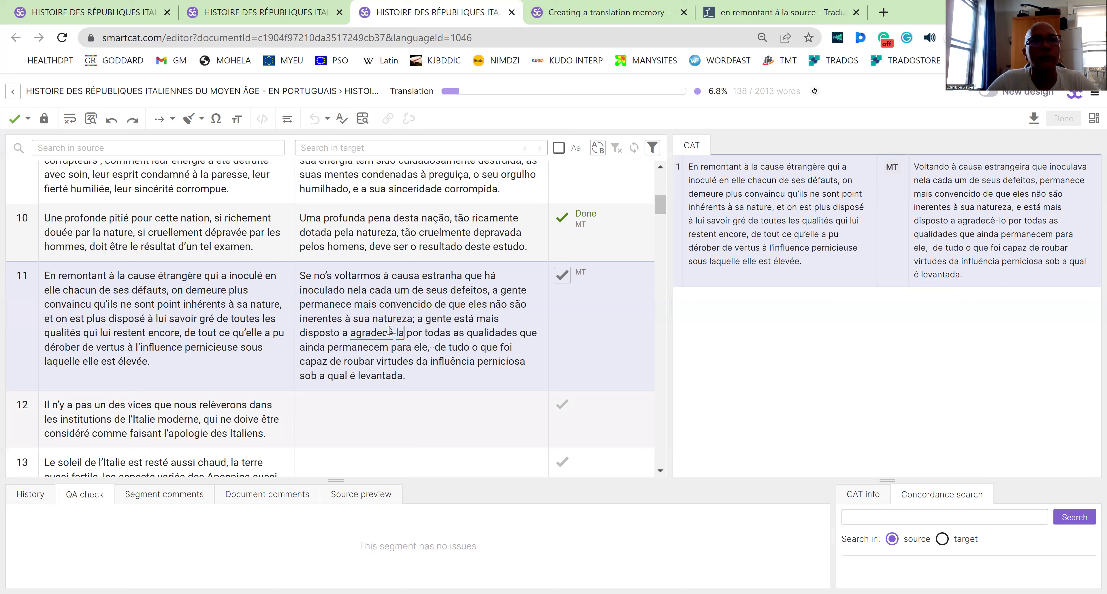
right_click(380, 331)
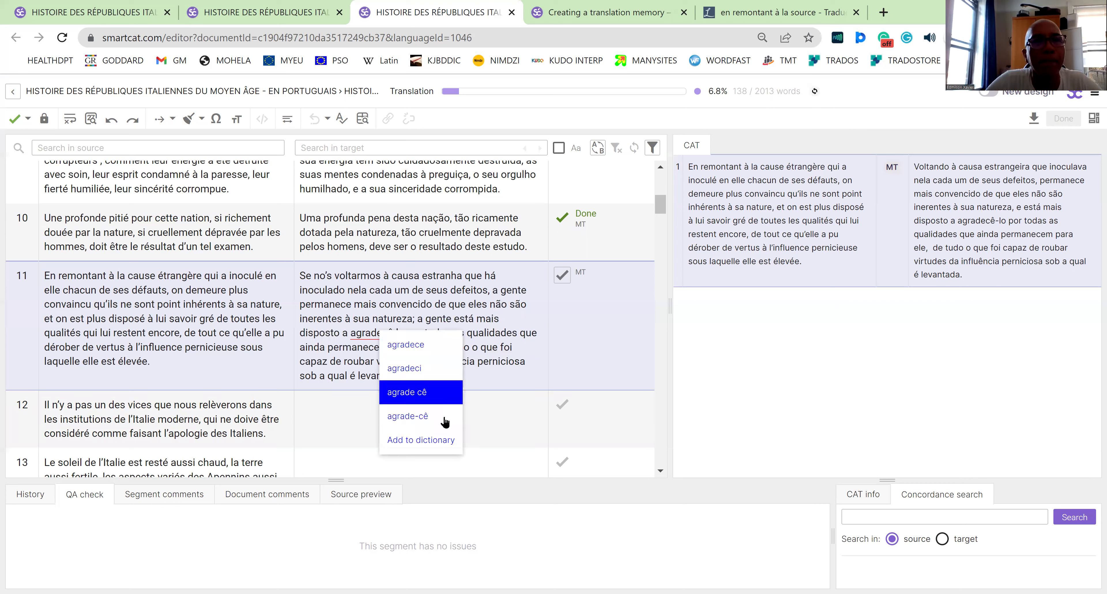
left_click(413, 441)
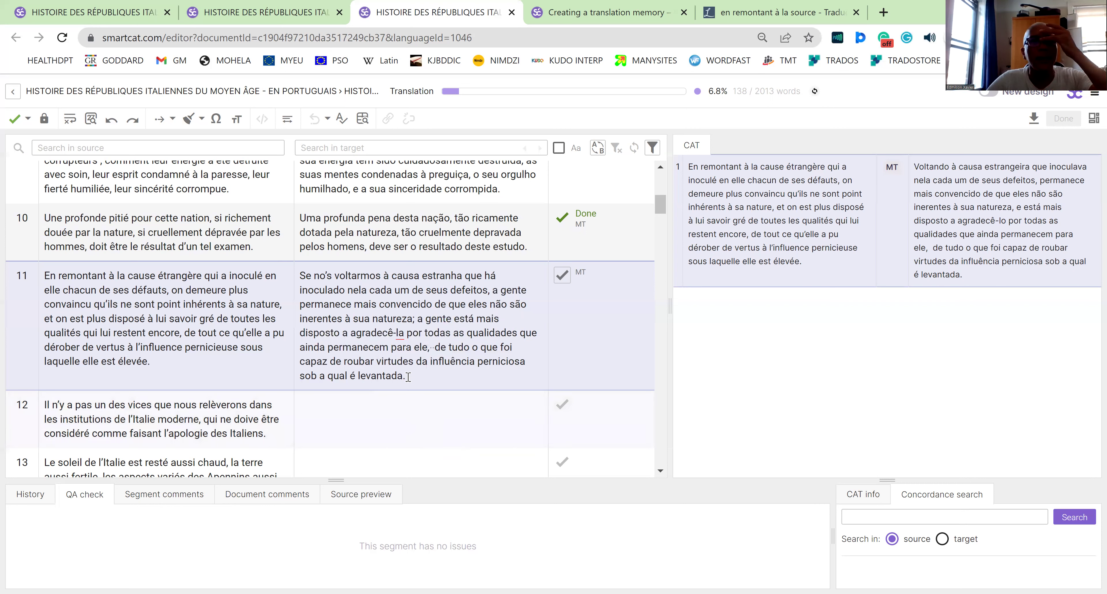
left_click(417, 332)
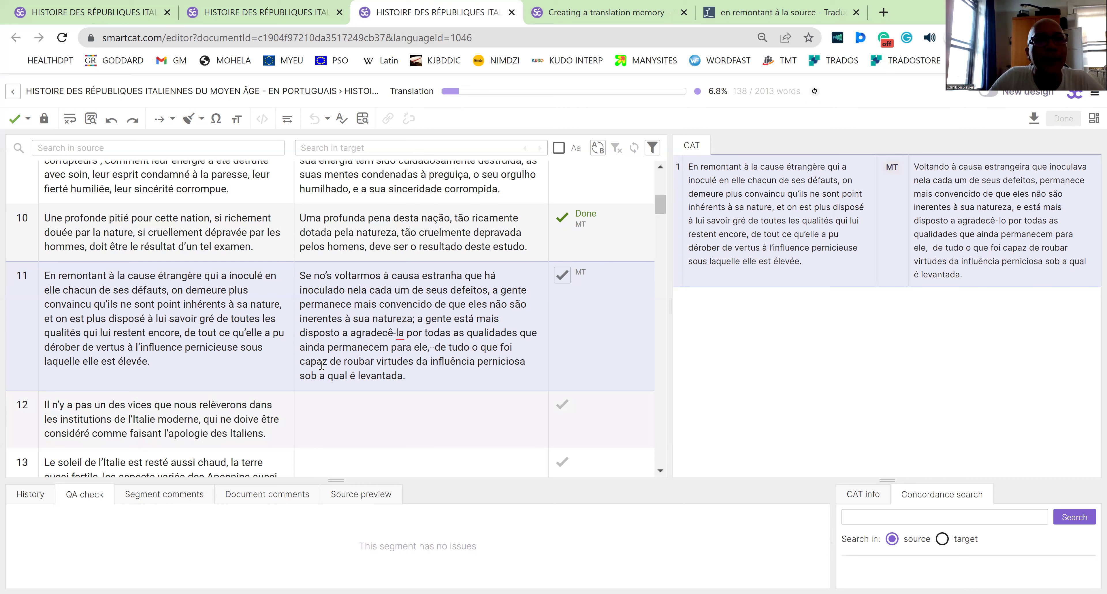
Step: Replace "para ele" after "ainda permanecem" in segment 11 with "nela"
left_click(428, 347)
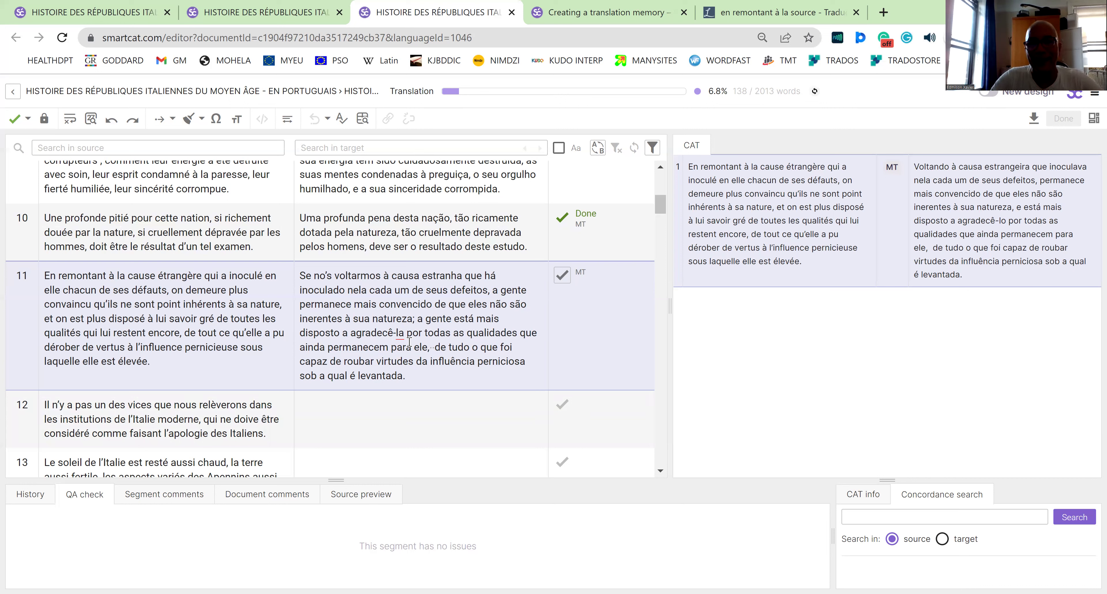
key("BackSpace")
key("BackSpace")
key("BackSpace")
key("BackSpace")
key("BackSpace")
key("BackSpace")
key("BackSpace")
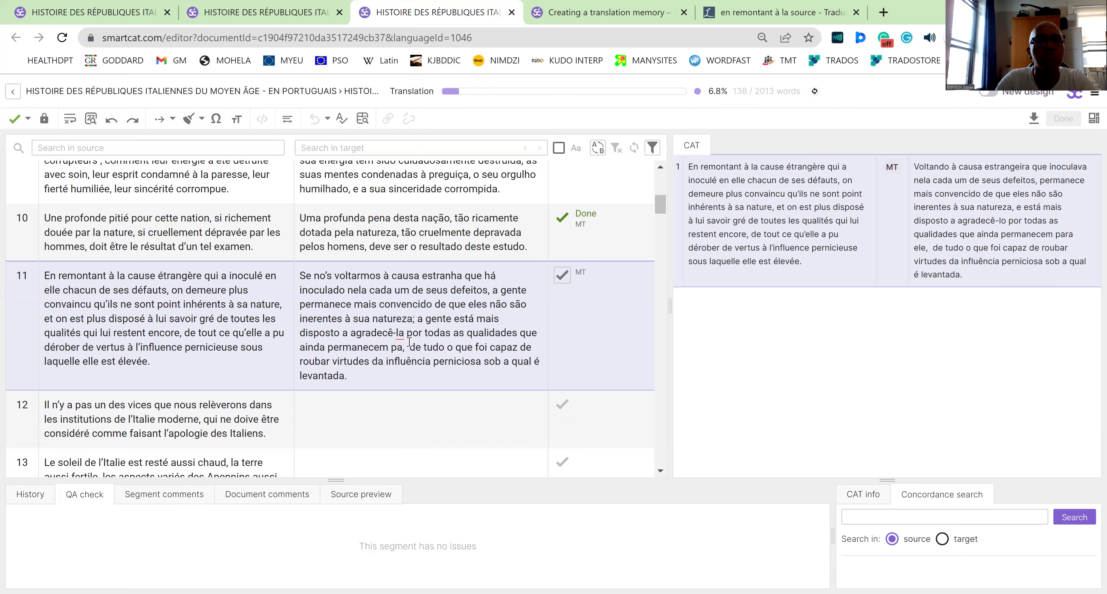
key("BackSpace")
type("nela")
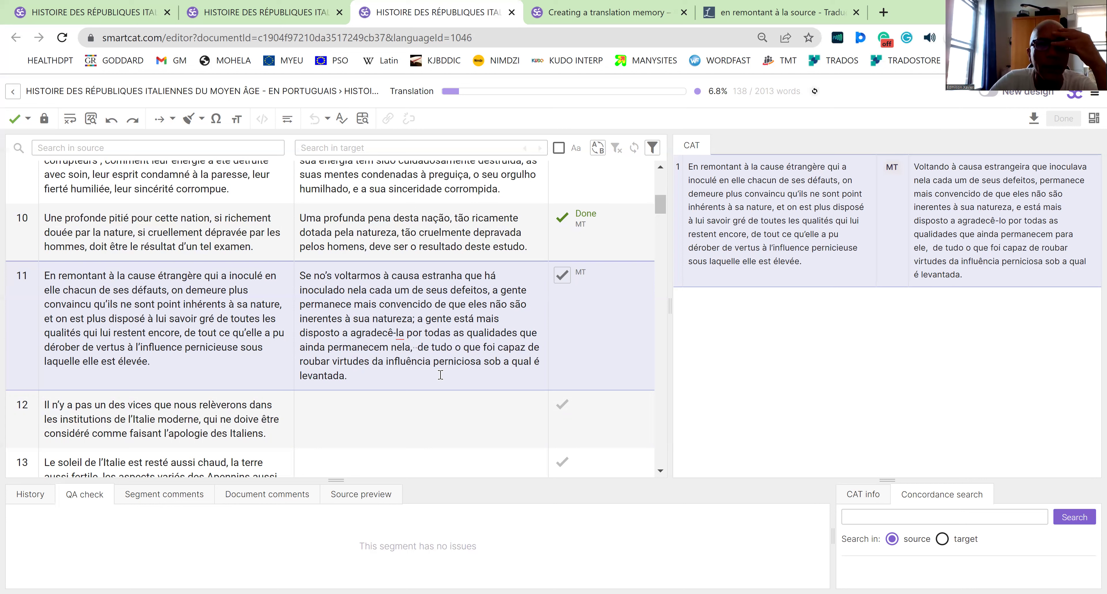
Step: Check the spelling suggestions for the flagged "la" ending of "agradecê-la" in segment 11
right_click(399, 330)
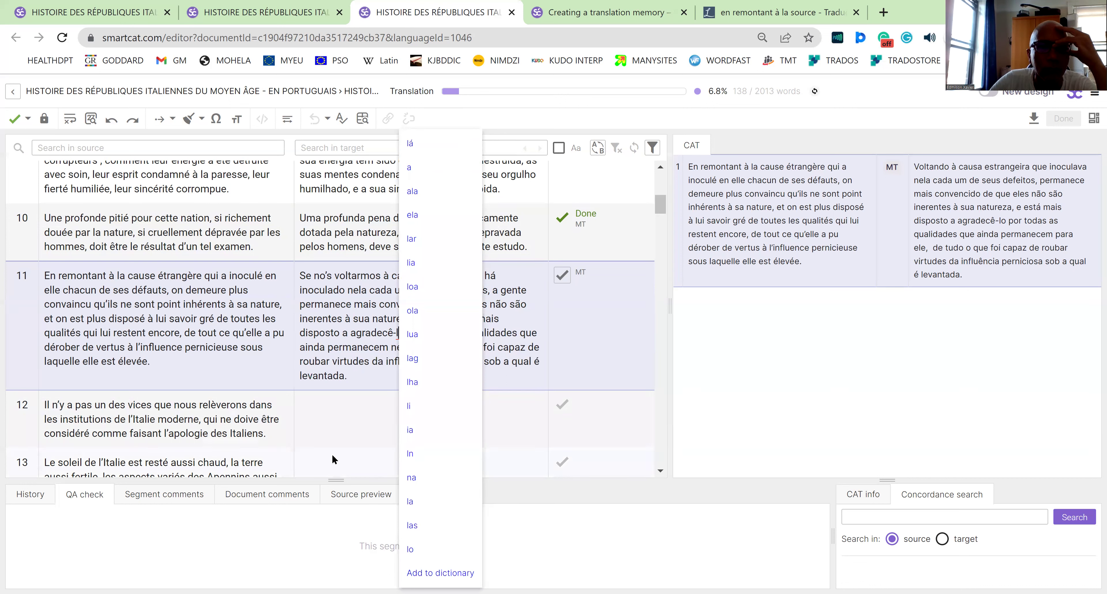
left_click(432, 500)
left_click(452, 306)
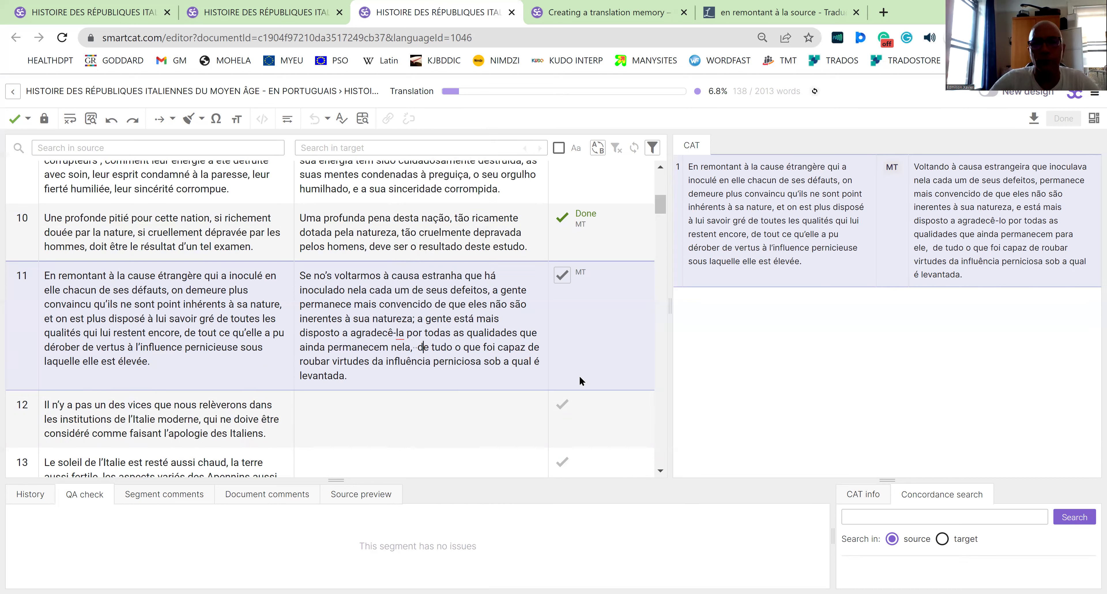
Step: Reword "de tudo o que foi" in segment 11 as "por tudo o que ela foi", removing the extra space before it
key("BackSpace")
key("BackSpace")
key("BackSpace")
type("por")
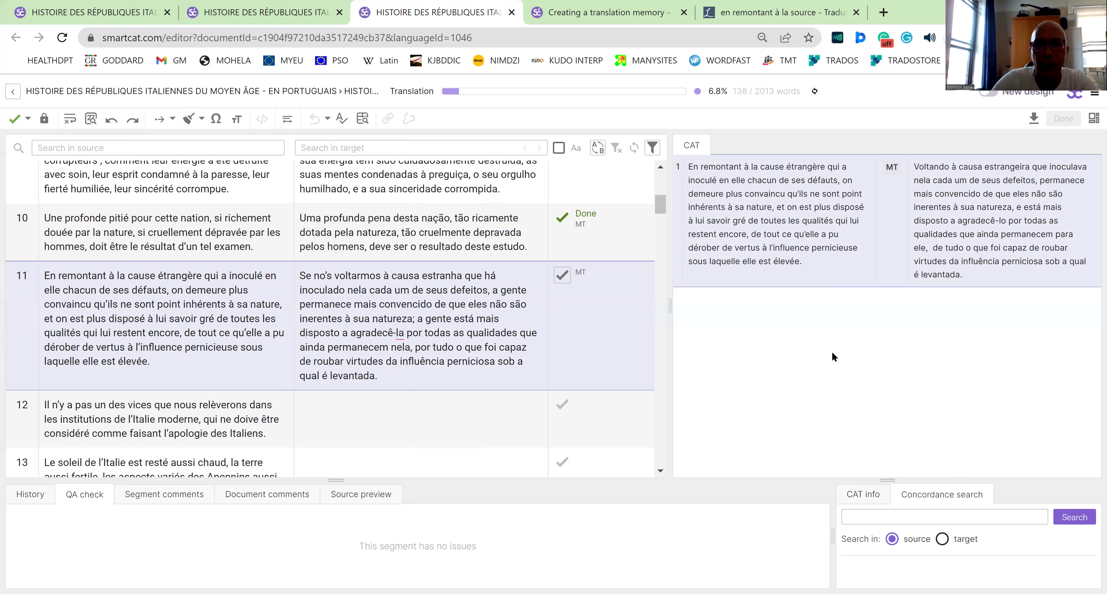
type("ela")
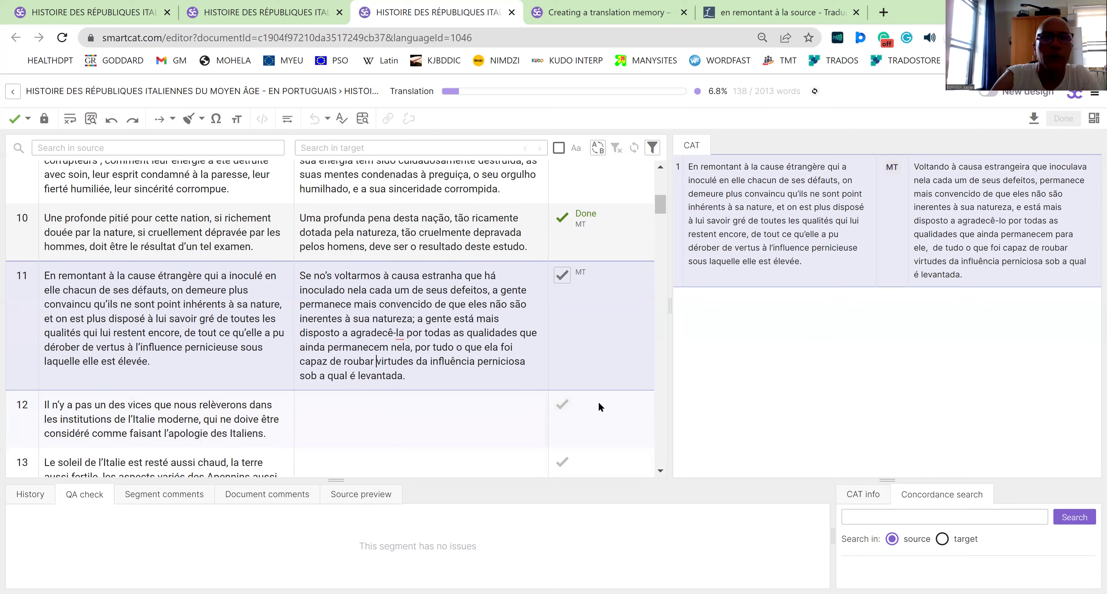
Step: Replace "roubar" before "virtudes" in segment 11 with "tirar de"
key("BackSpace")
key("BackSpace")
key("BackSpace")
key("BackSpace")
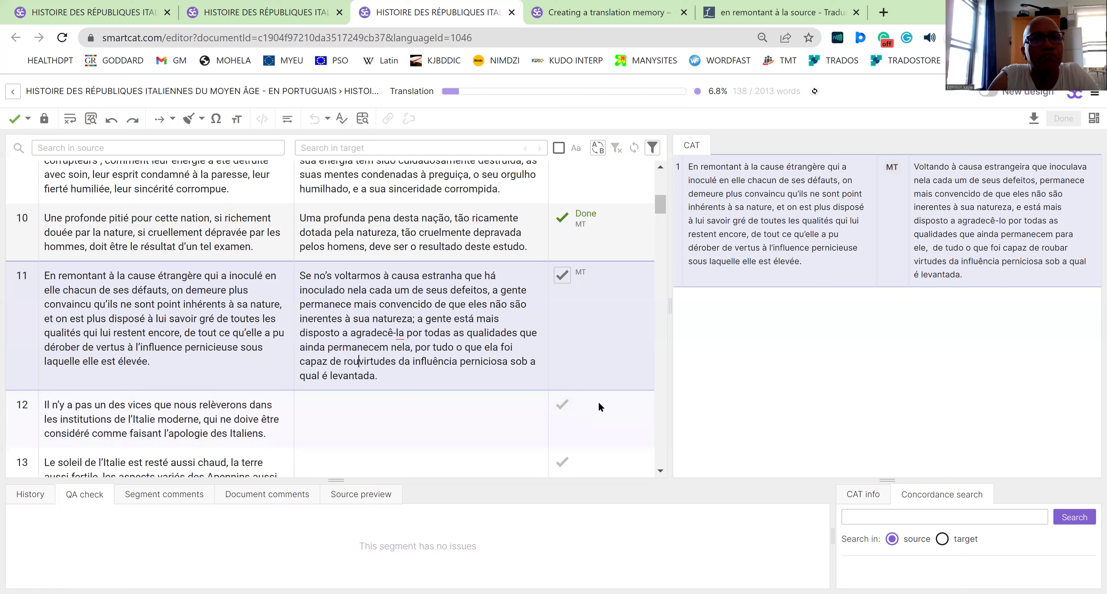
key("BackSpace")
key("BackSpace")
key("BackSpace")
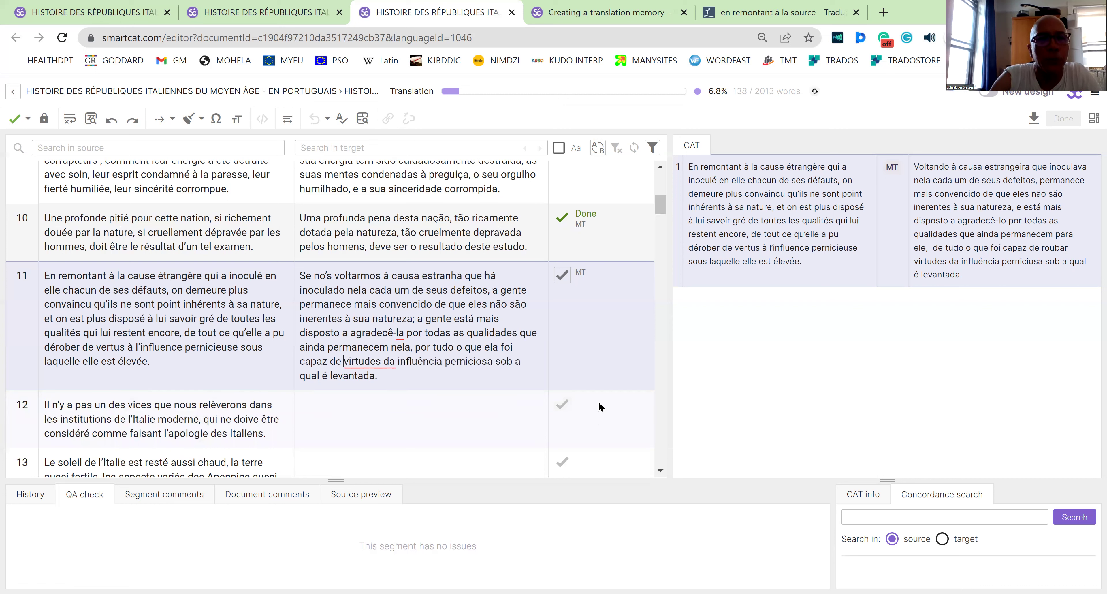
type("tirar")
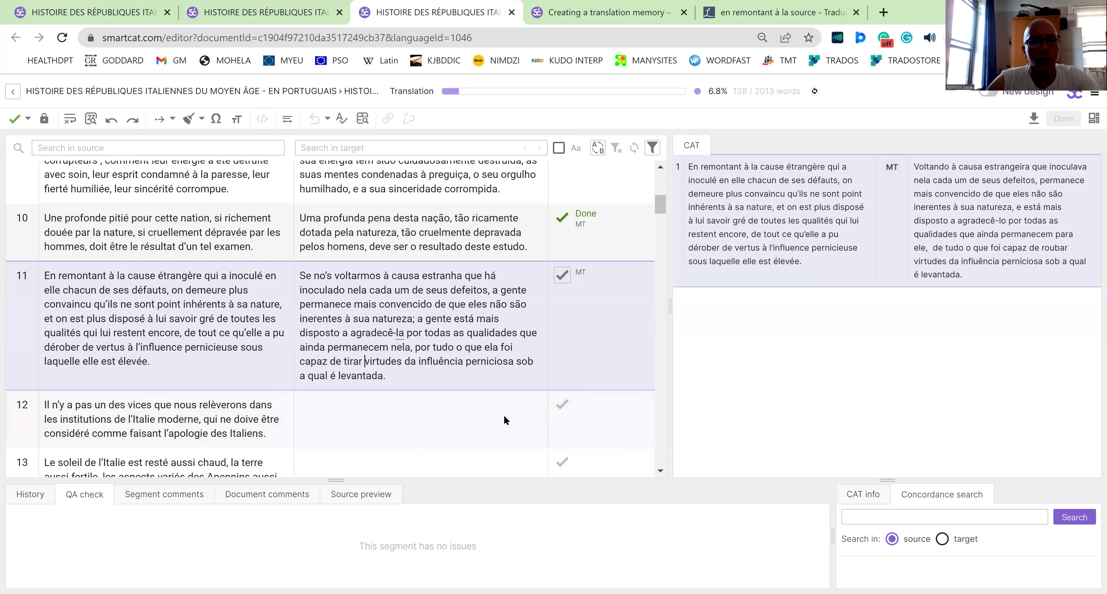
type("de")
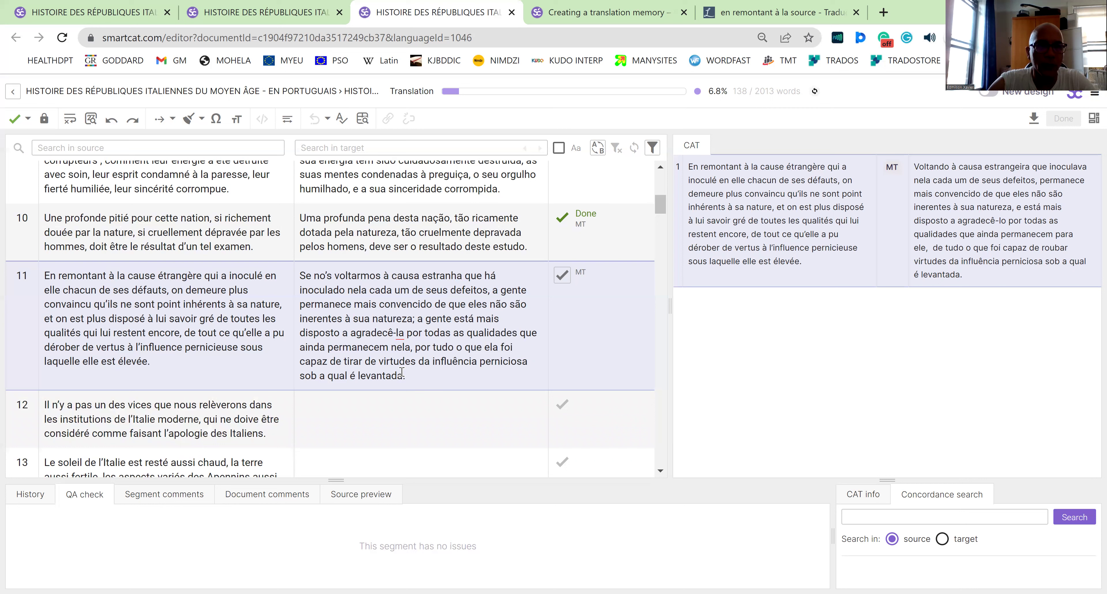
Step: Replace "é levantada" at the end of segment 11 with "ela foi criada"
key("BackSpace")
key("BackSpace")
key("BackSpace")
key("BackSpace")
key("BackSpace")
key("BackSpace")
key("BackSpace")
key("BackSpace")
key("BackSpace")
key("BackSpace")
key("BackSpace")
key("BackSpace")
key("BackSpace")
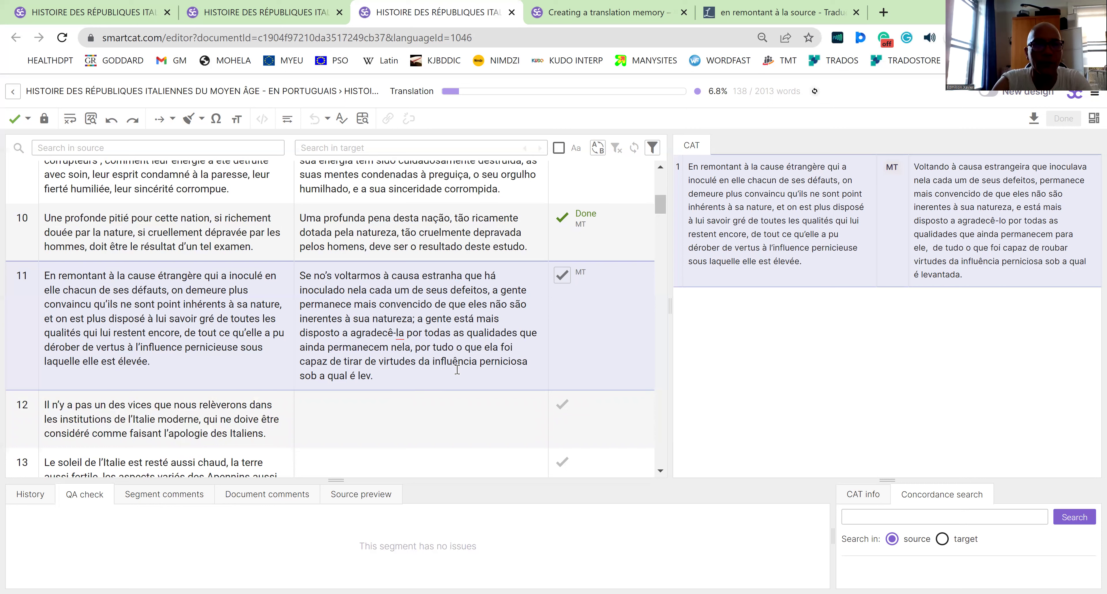
type(".")
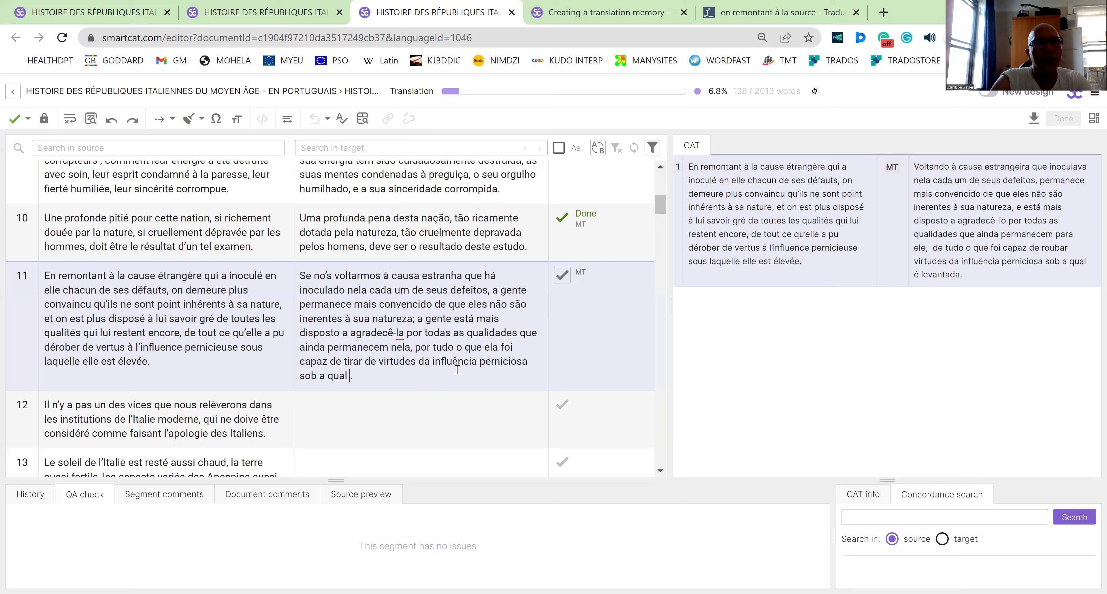
type("ela ")
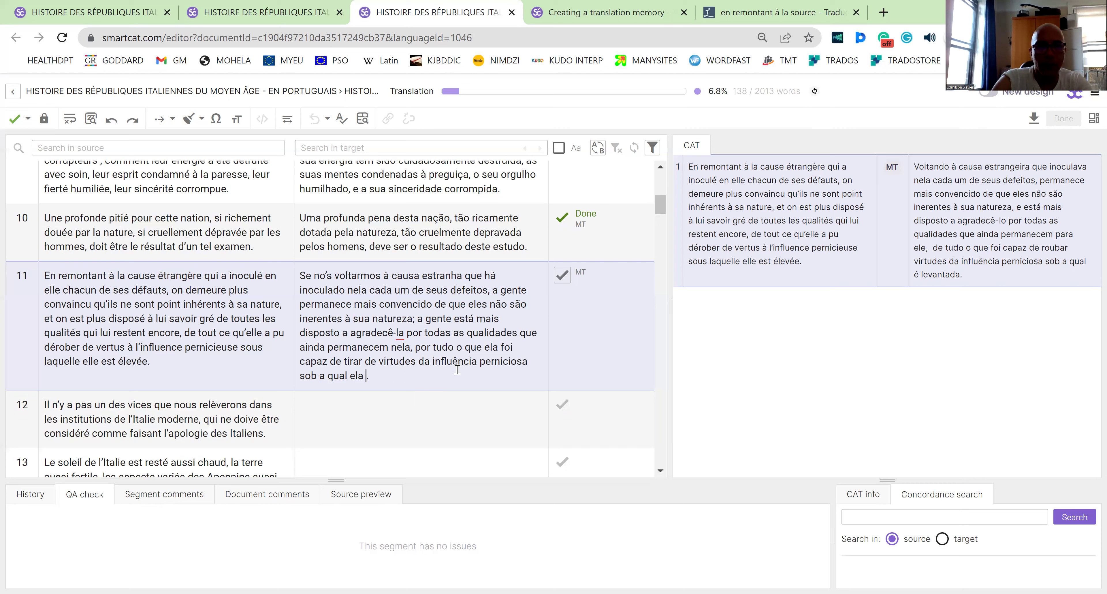
type("w")
key("BackSpace")
type("foi cri")
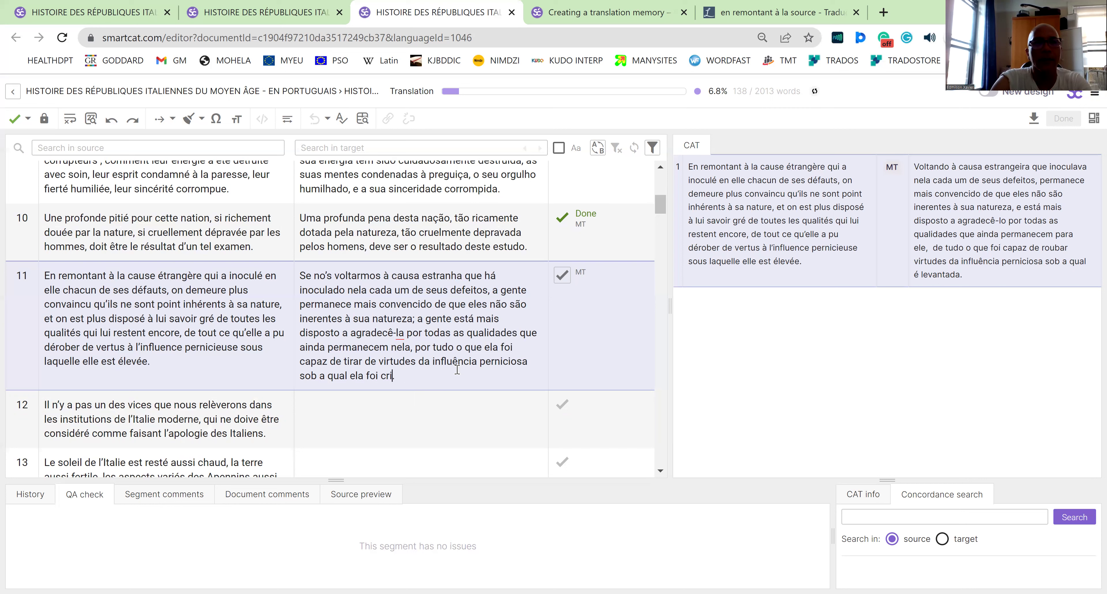
type("ada.")
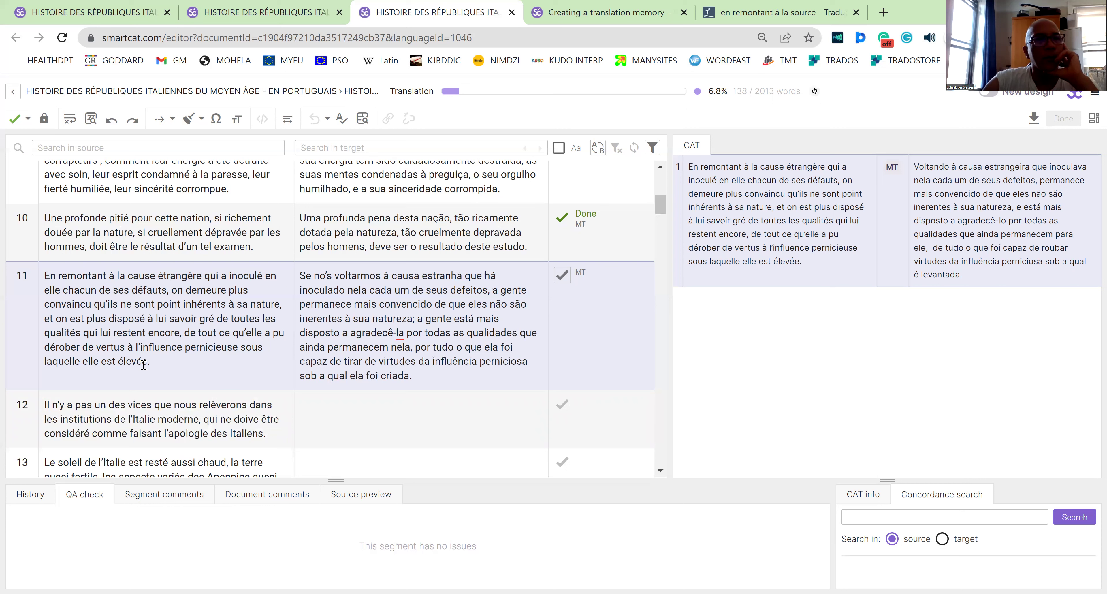
Step: Check the source word "élevée" in segment 11 and replace its translation "criada" with "desenvolvida"
left_click_drag(147, 364, 117, 368)
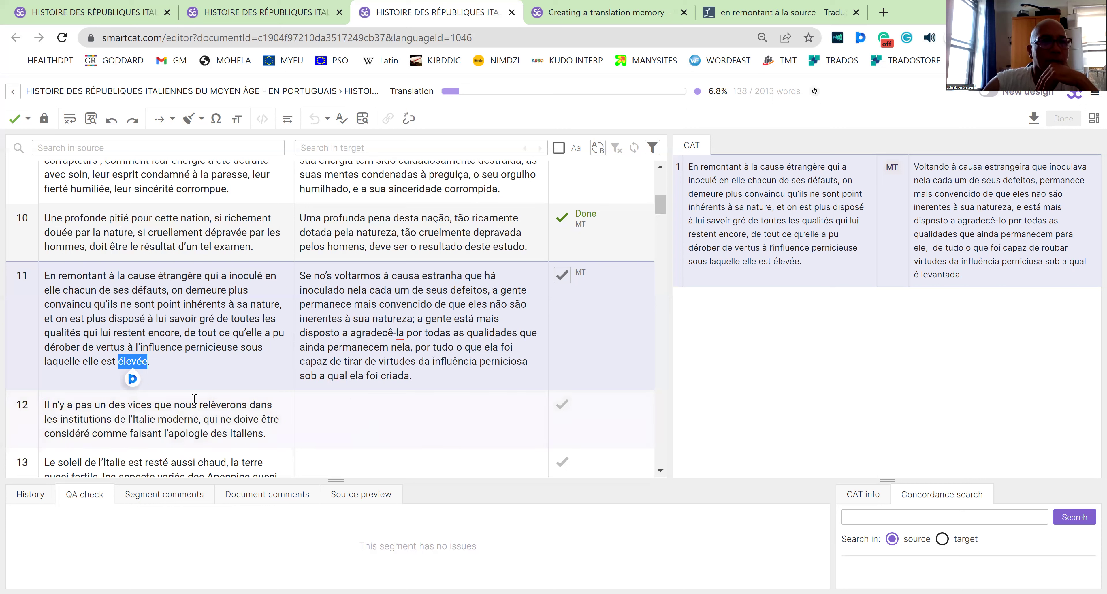
left_click(163, 360)
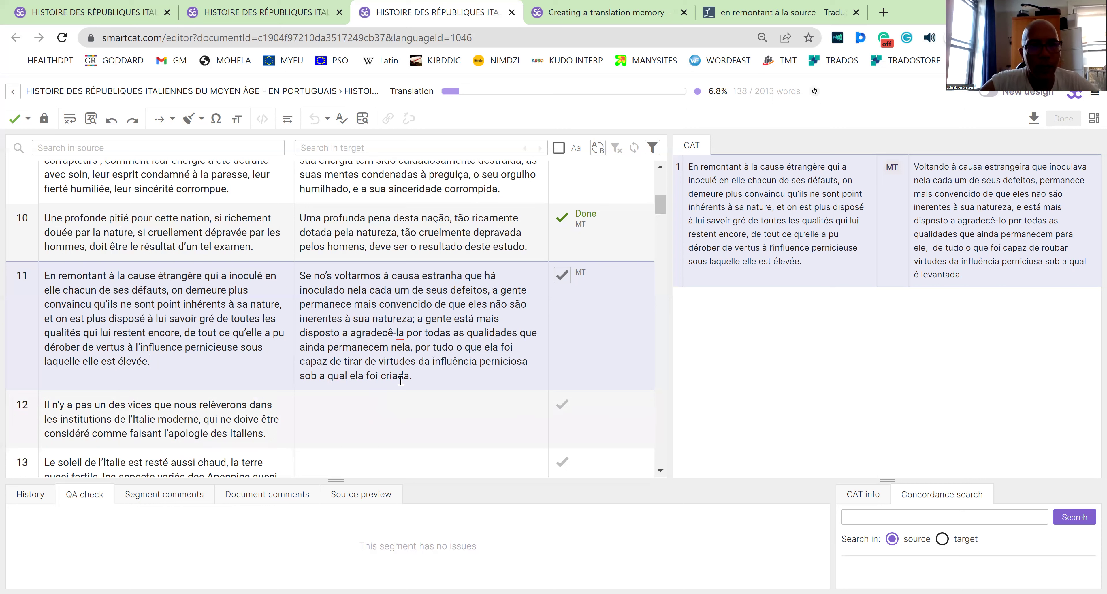
left_click_drag(409, 375, 380, 375)
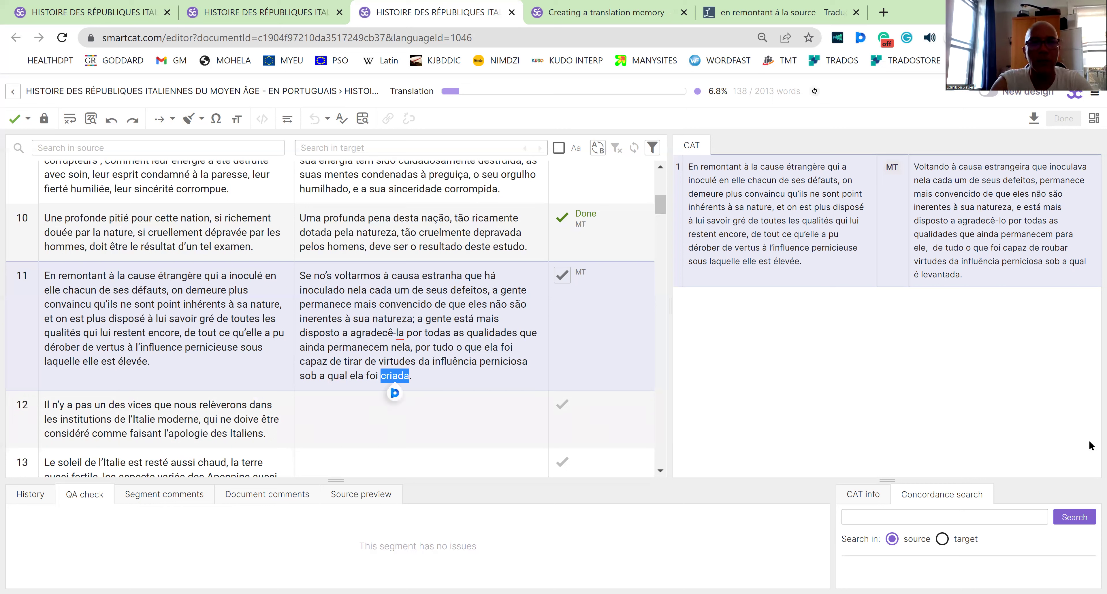
type("desen")
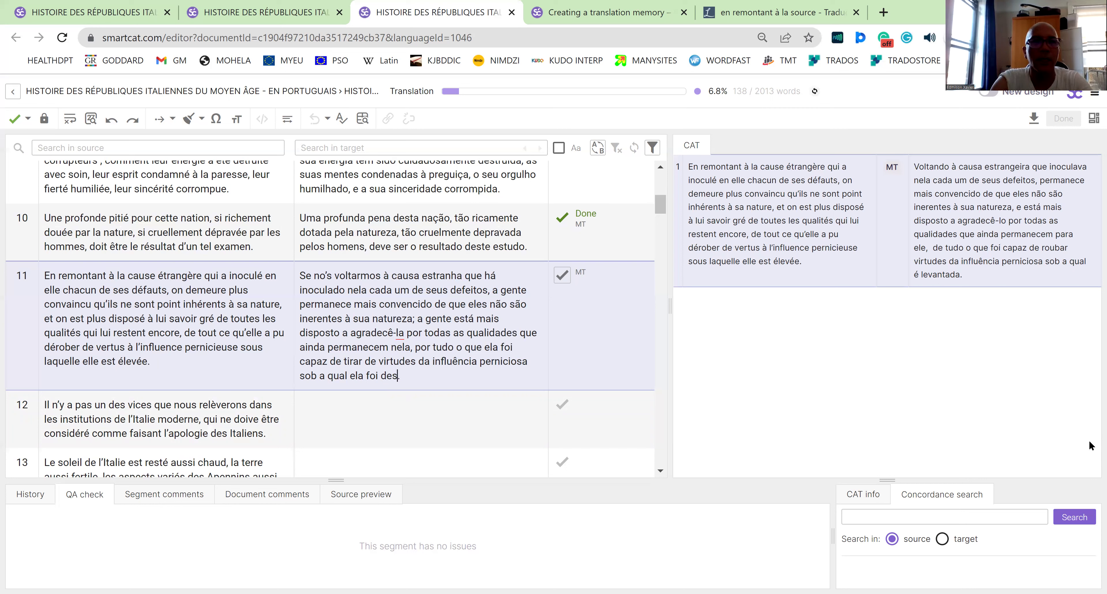
type("volvida")
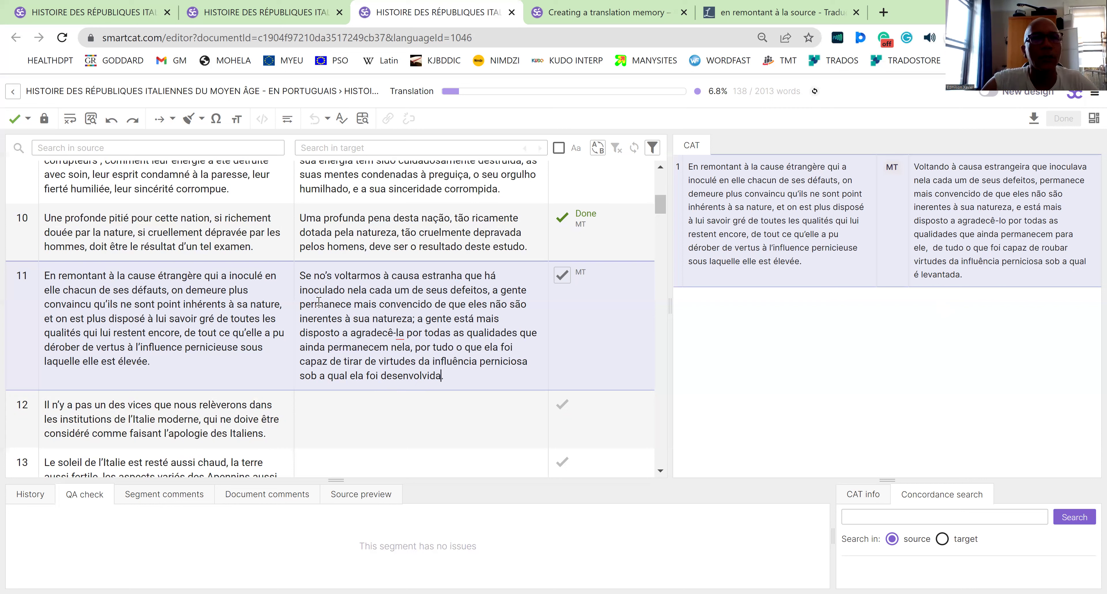
Step: Replace "permanece" after "a gente" in segment 11 with "fica"
left_click_drag(333, 275, 323, 276)
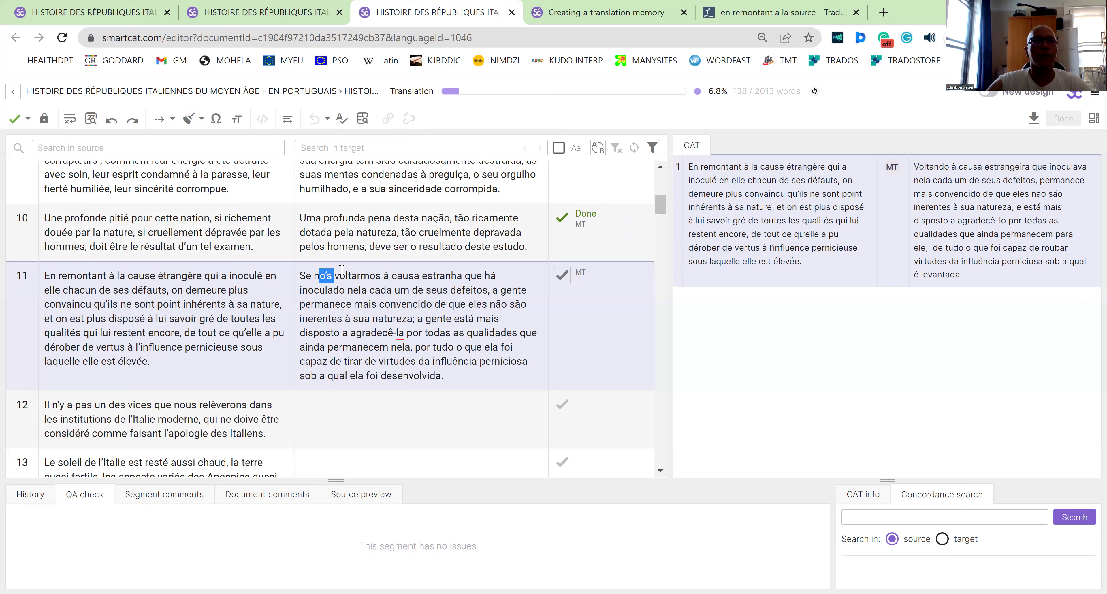
left_click(347, 317)
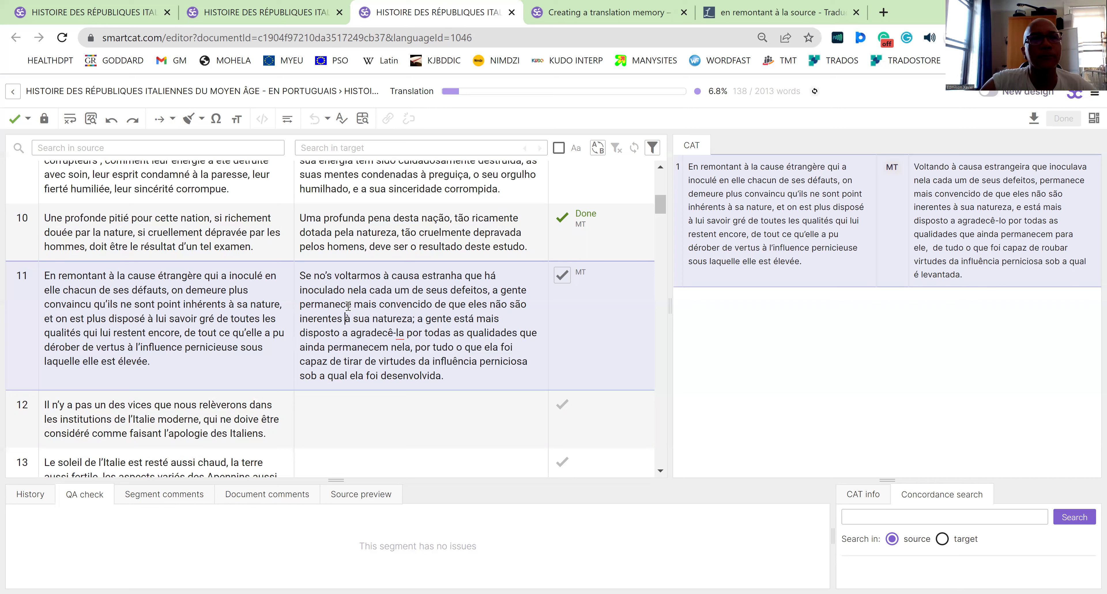
left_click_drag(352, 304, 298, 305)
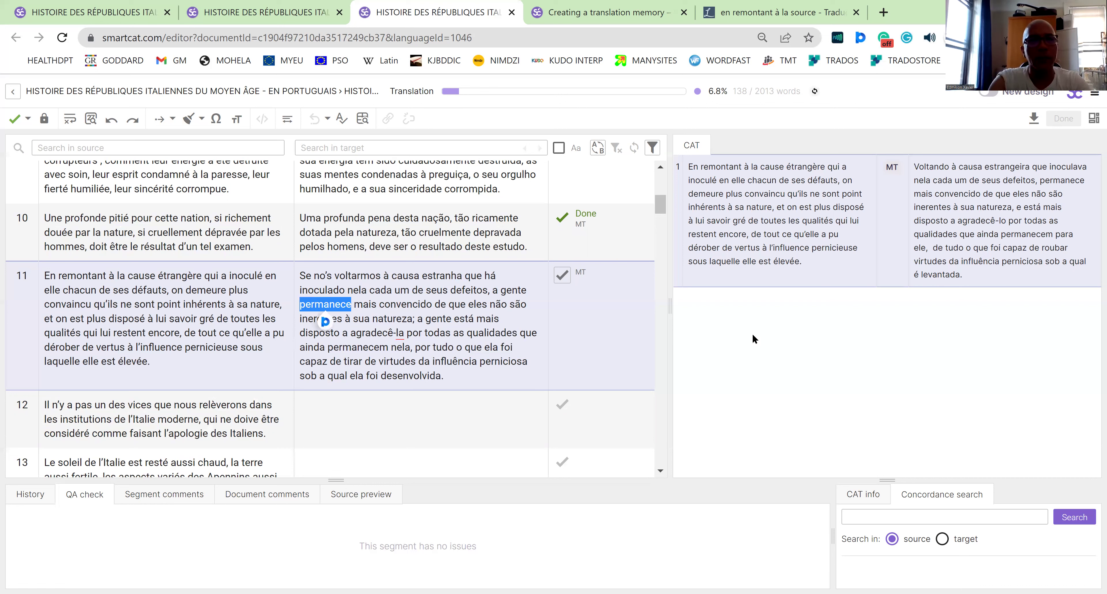
type("fica")
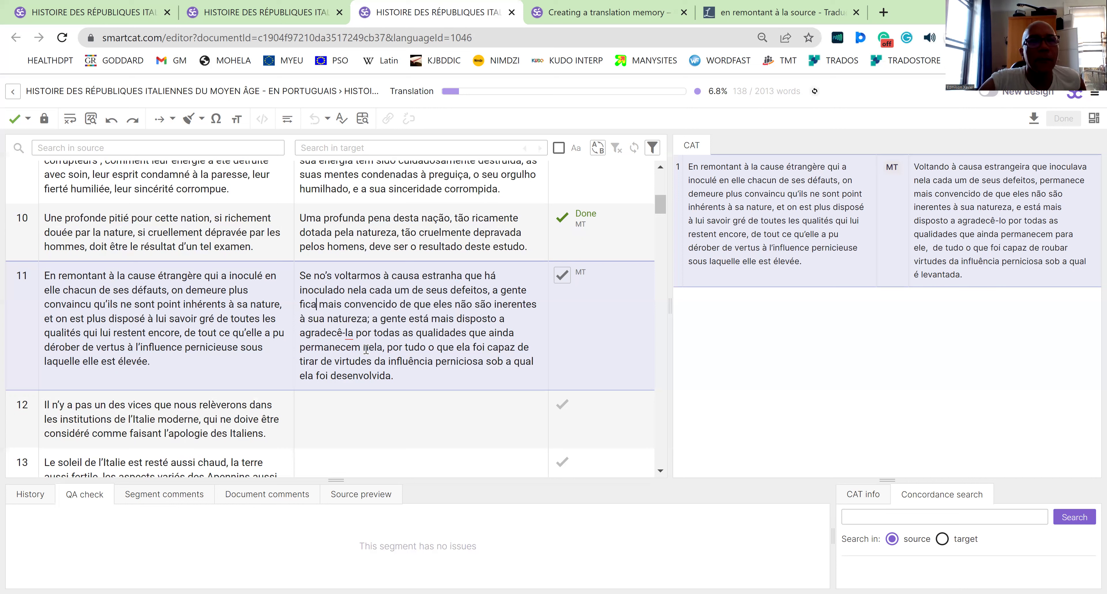
Step: Reword "que ainda permanecem nela" in segment 11 as "que ela ainda possui", without a space before the comma
left_click_drag(382, 346, 301, 347)
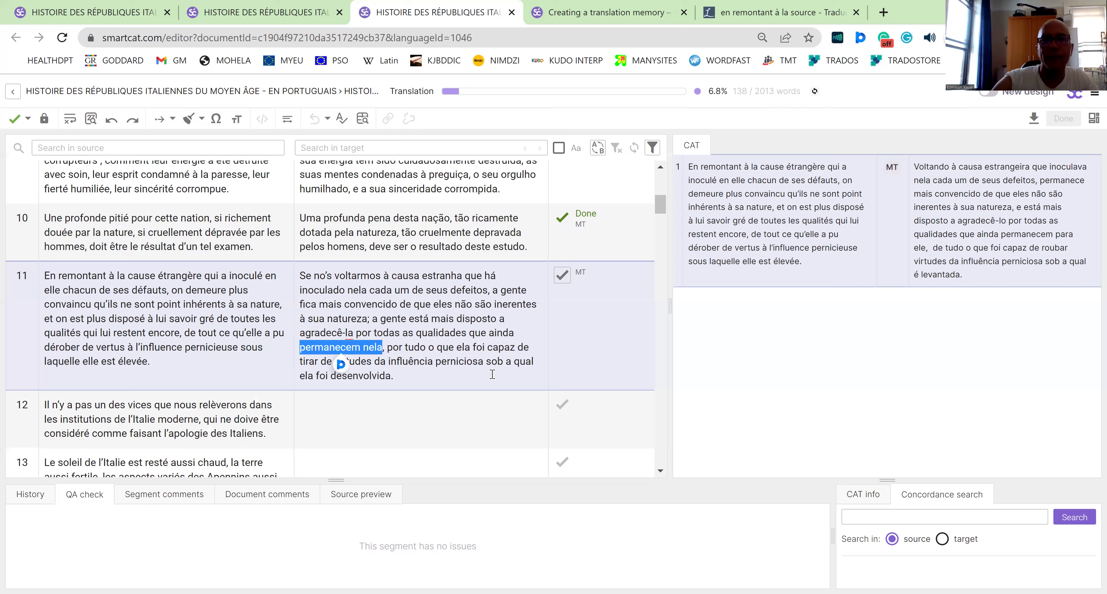
key("BackSpace")
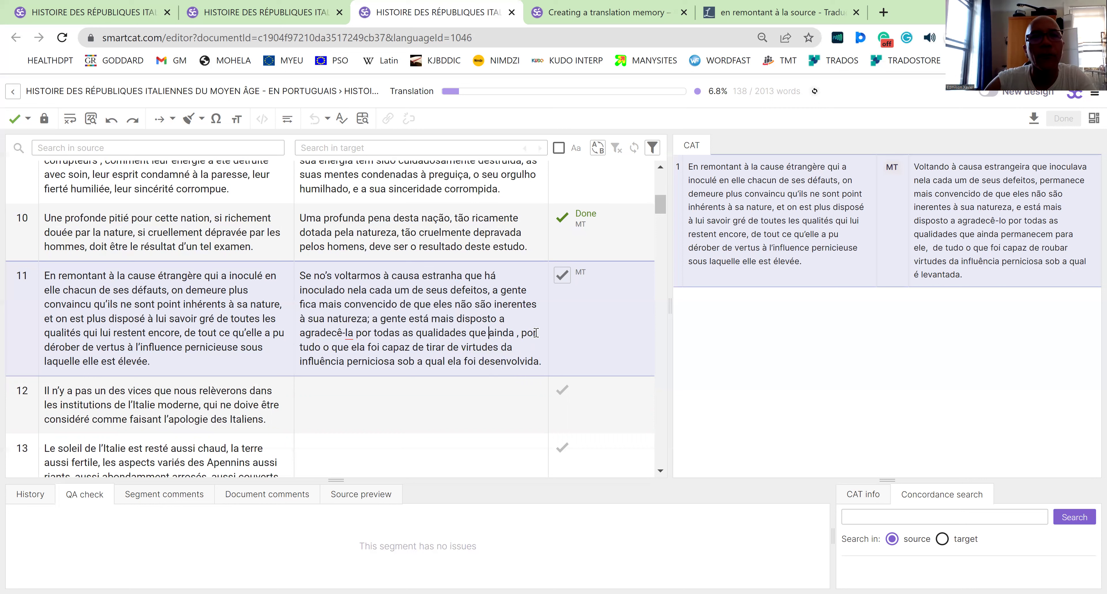
type("e")
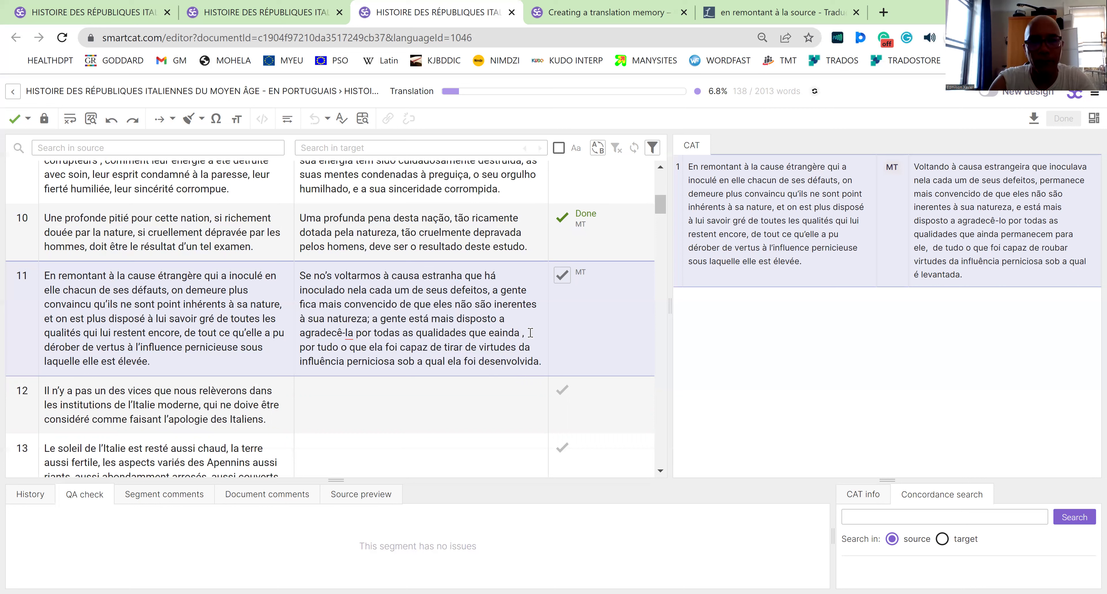
type("la")
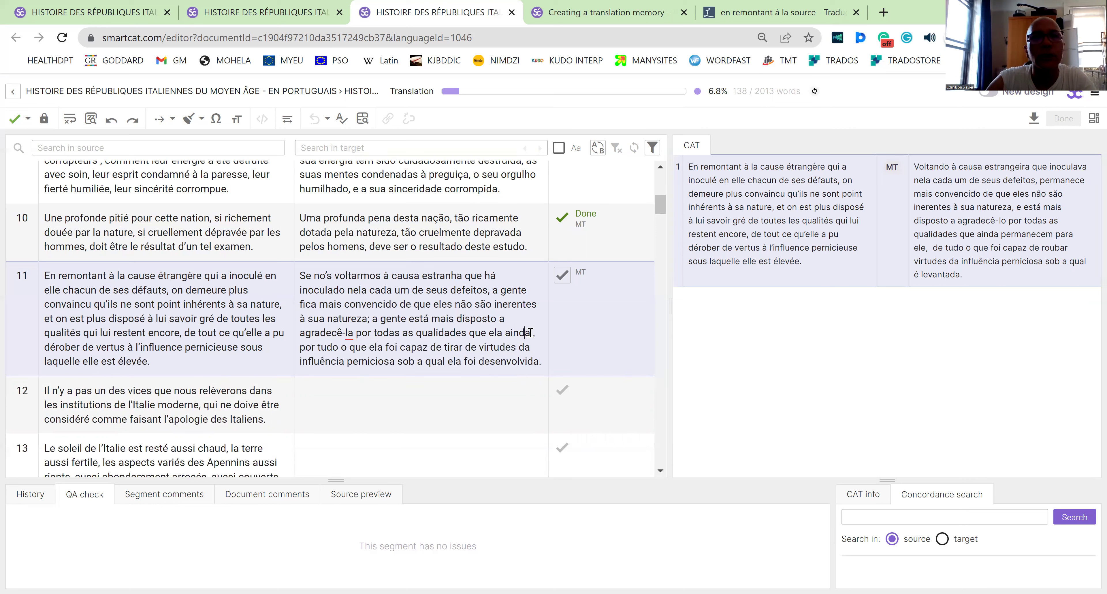
left_click(531, 333)
type("possu")
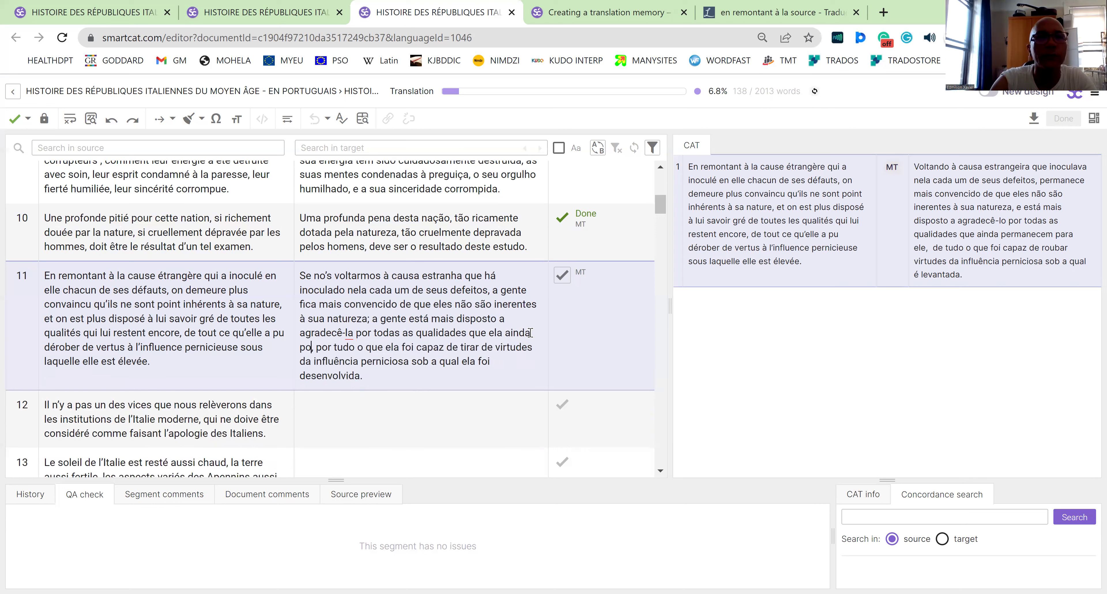
type("i")
left_click(356, 304)
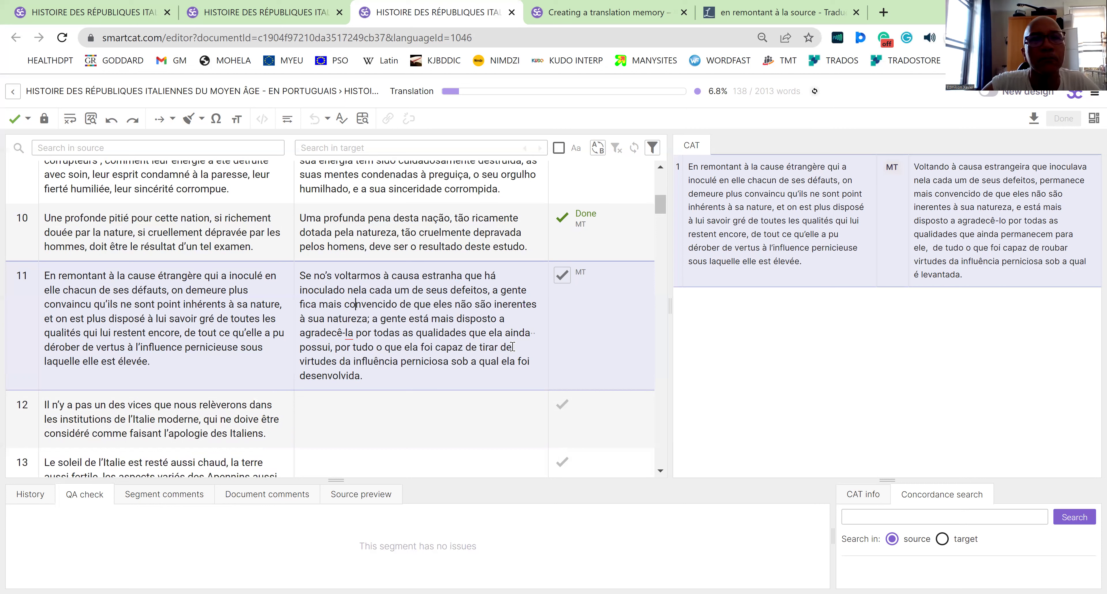
Step: Replace "de" between "tirar" and "virtudes" in segment 11 with "em termos de"
double_click(504, 347)
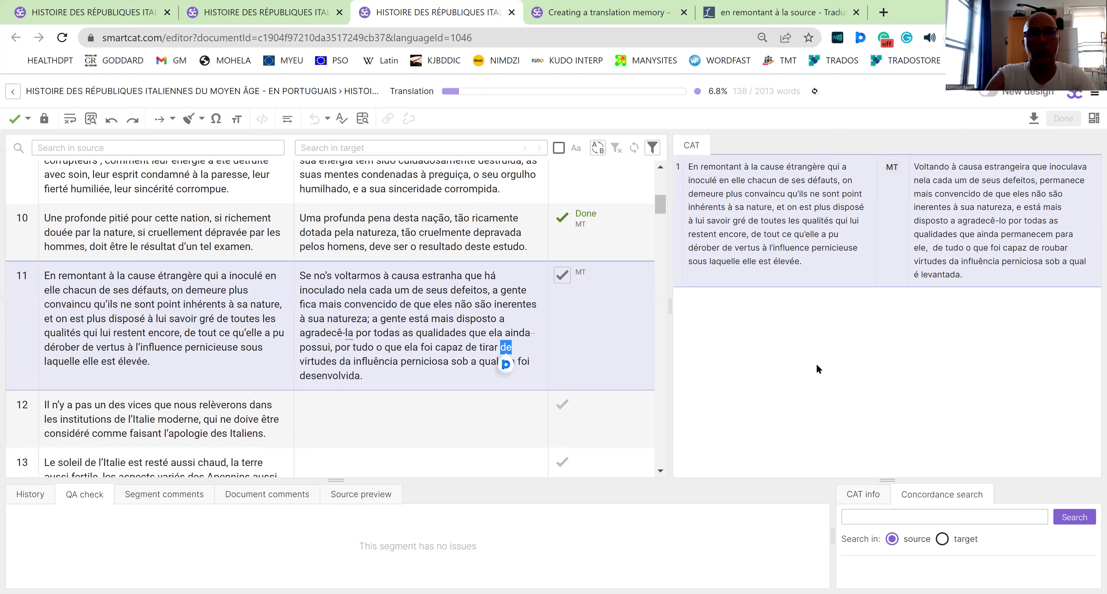
type("em t")
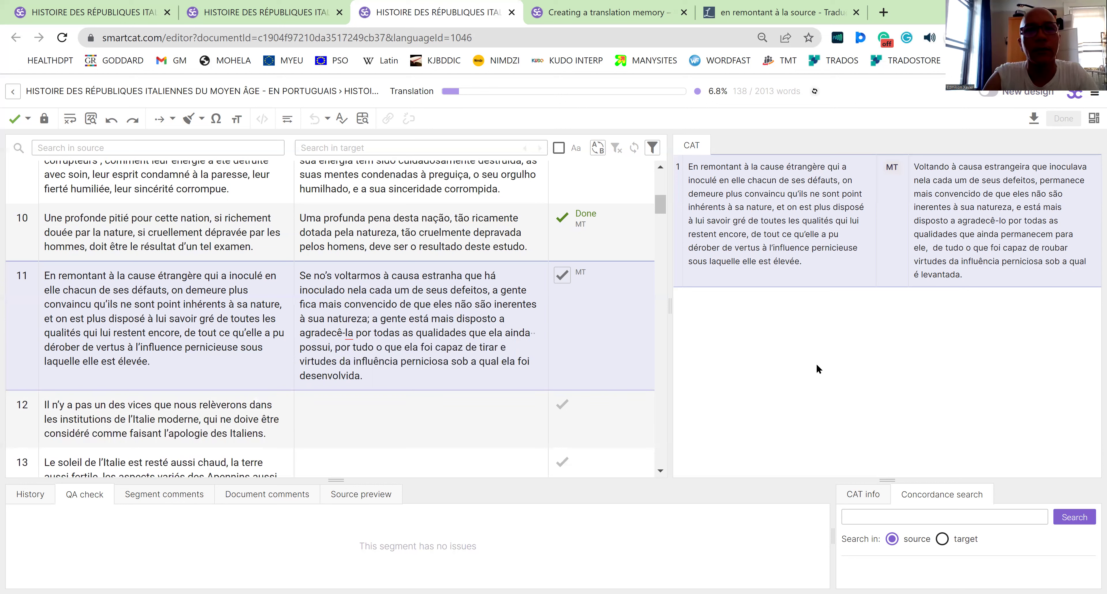
type("ermos de")
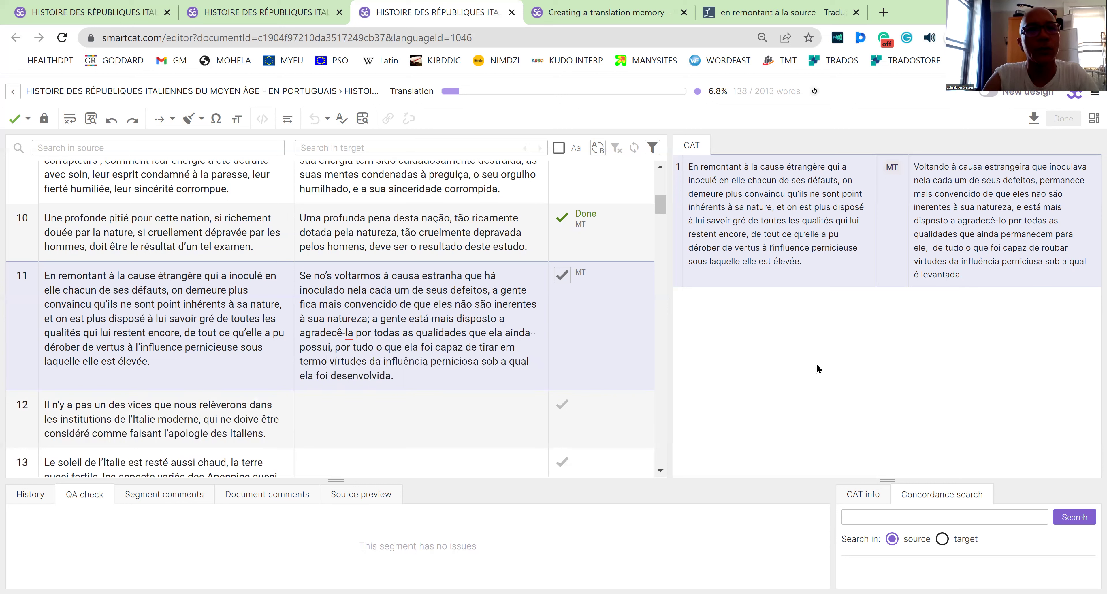